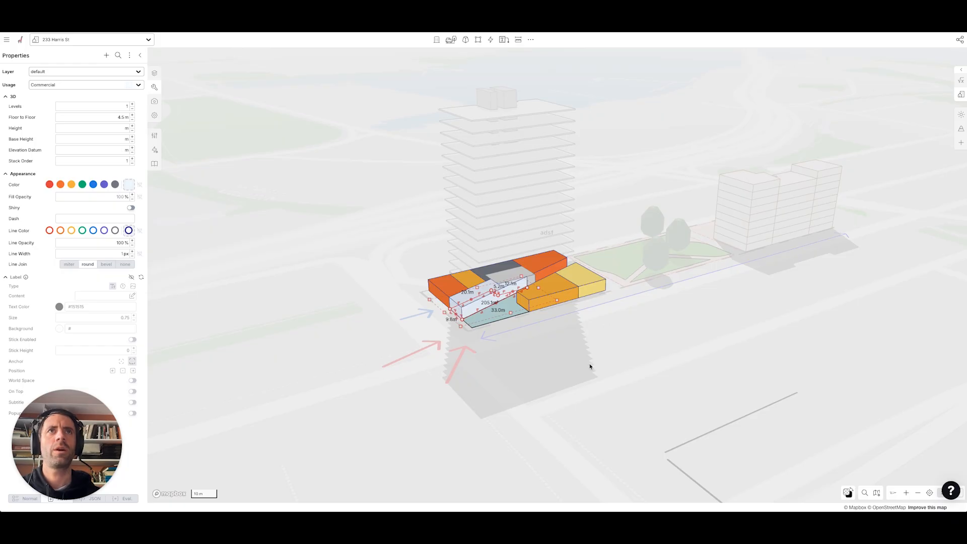
Examine the tower's floor slabs, core, podium and neighbouring park from several sides
{"action": "right_click_drag", "start_coordinate": [593, 367], "coordinate": [594, 379]}
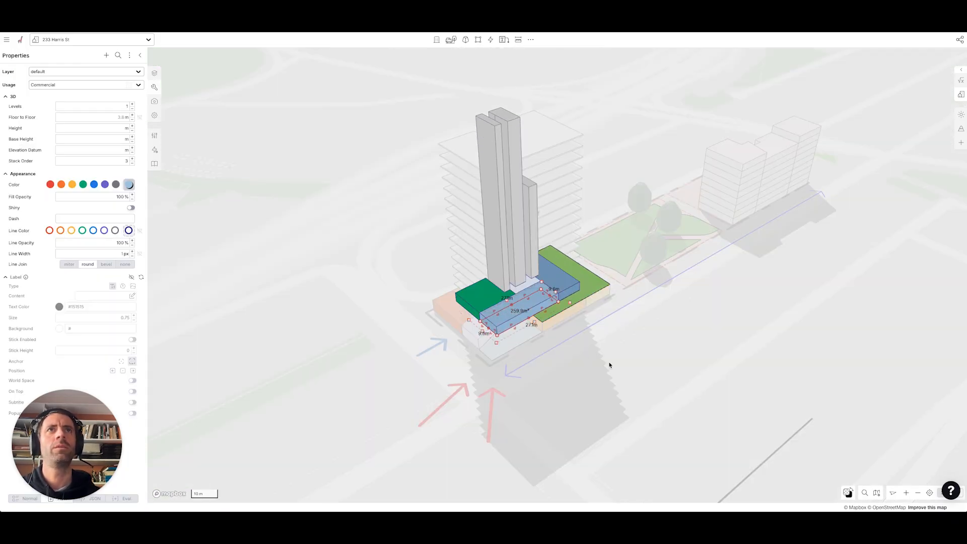
{"action": "left_click", "coordinate": [439, 346]}
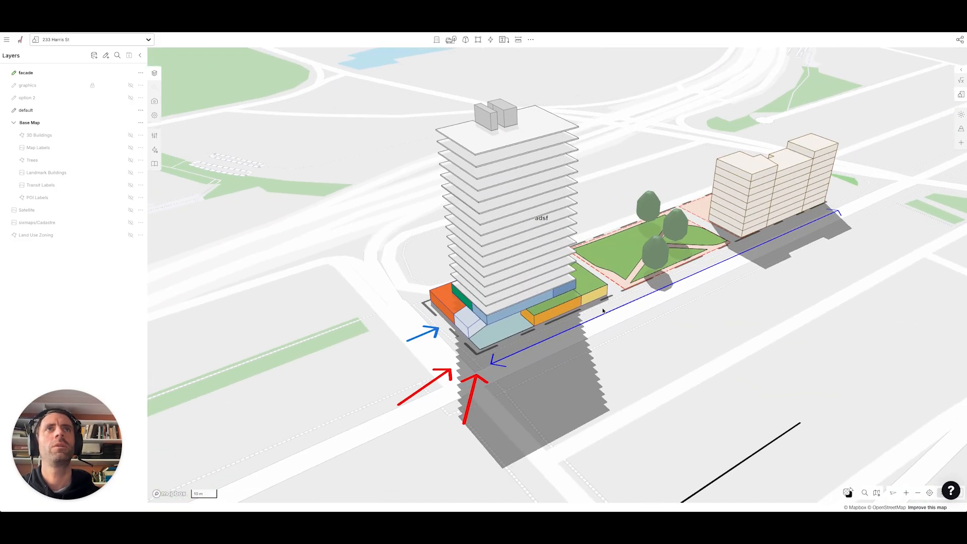
{"action": "left_click", "coordinate": [540, 227]}
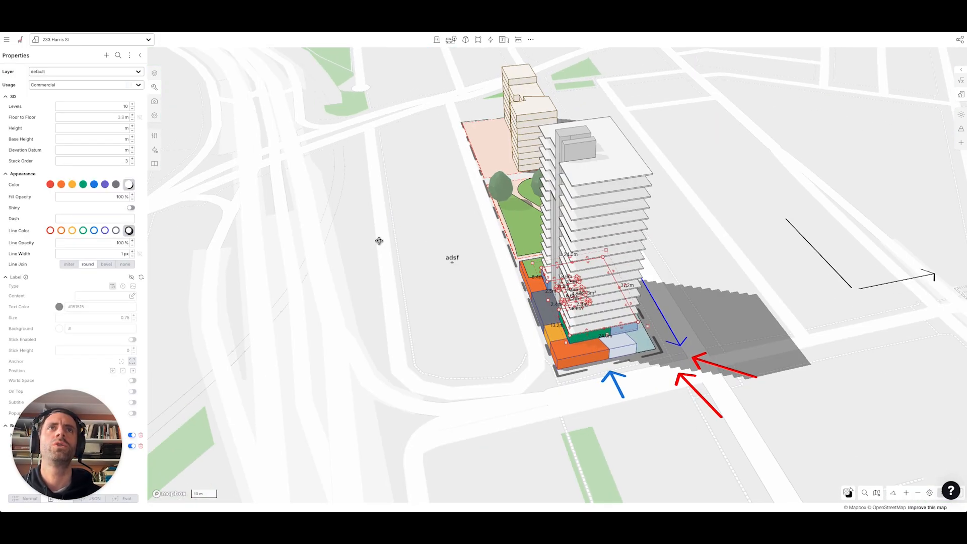
{"action": "left_click", "coordinate": [378, 240]}
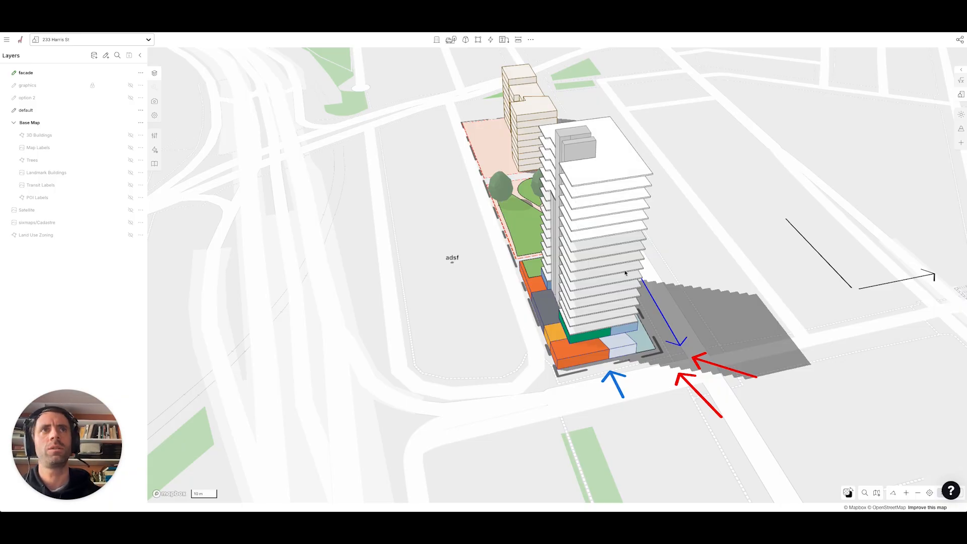
{"action": "right_click_drag", "start_coordinate": [529, 365], "coordinate": [506, 353]}
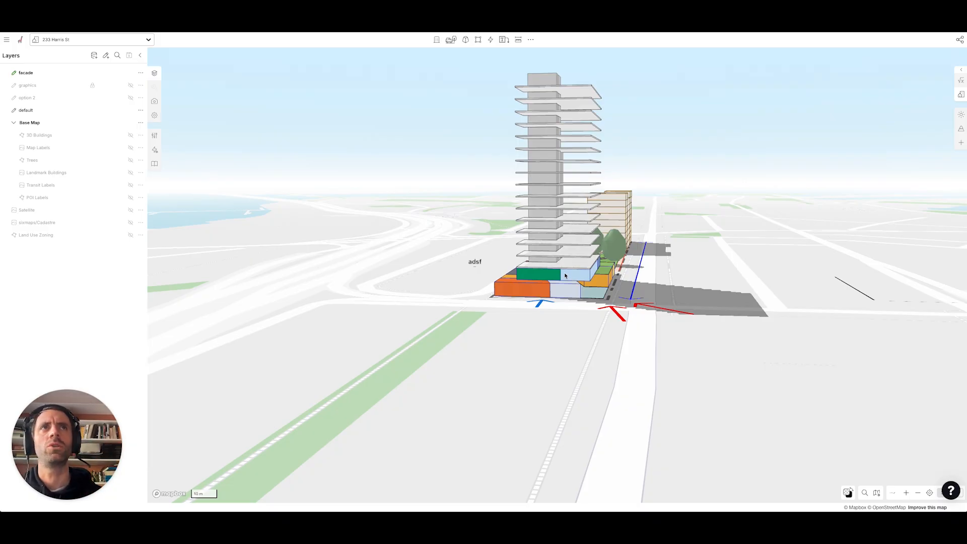
{"action": "right_click_drag", "start_coordinate": [555, 294], "coordinate": [608, 316]}
{"action": "left_click", "coordinate": [634, 192]}
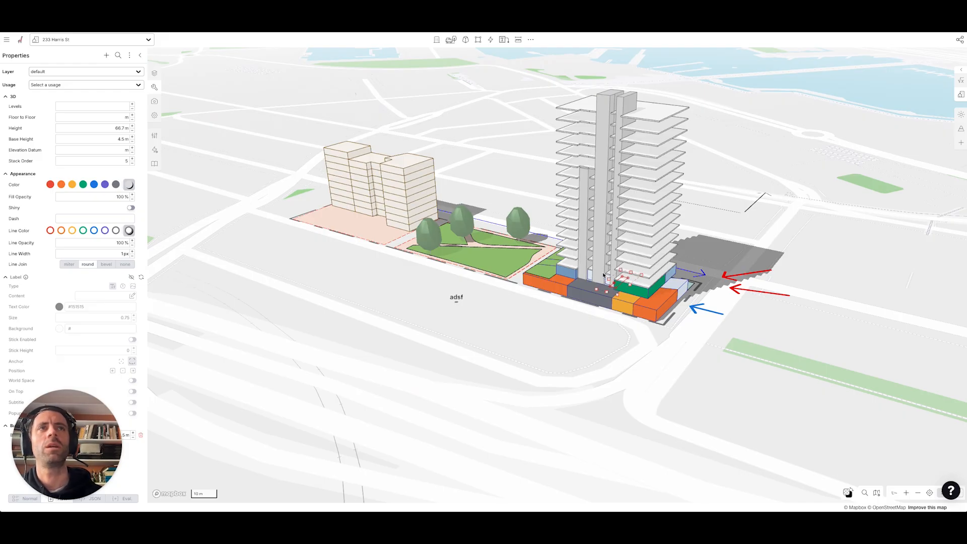
{"action": "left_click", "coordinate": [725, 337]}
{"action": "right_click_drag", "start_coordinate": [726, 337], "coordinate": [715, 326]}
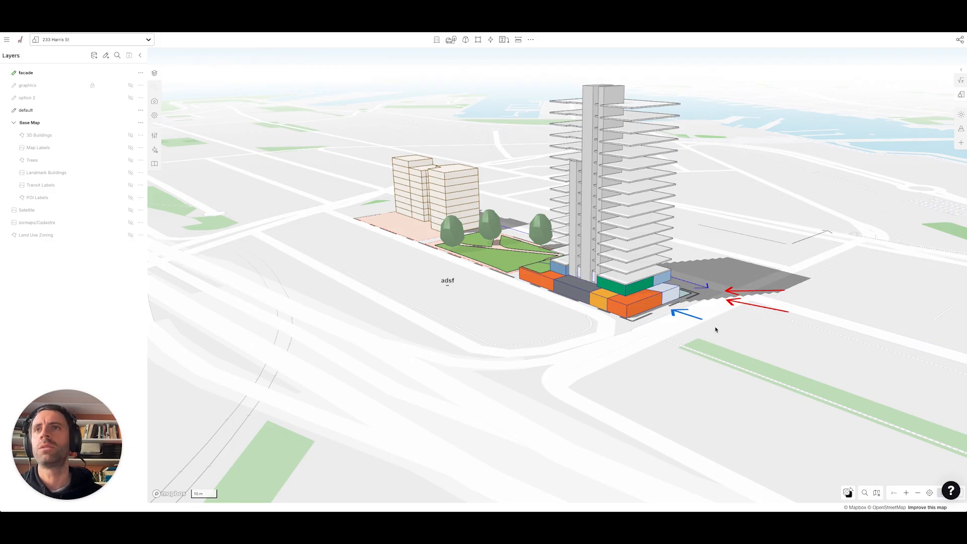
{"action": "right_click_drag", "start_coordinate": [716, 329], "coordinate": [673, 331]}
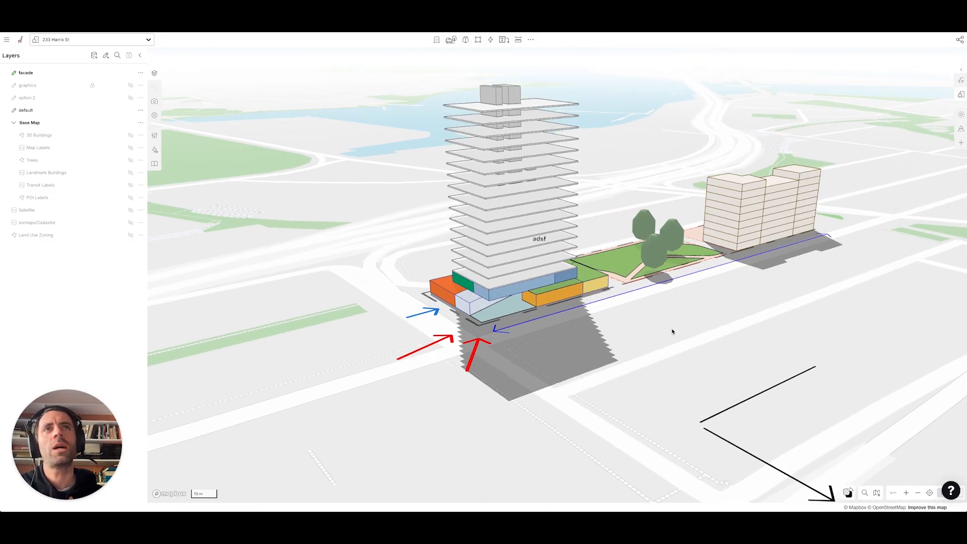
{"action": "right_click_drag", "start_coordinate": [655, 314], "coordinate": [658, 317]}
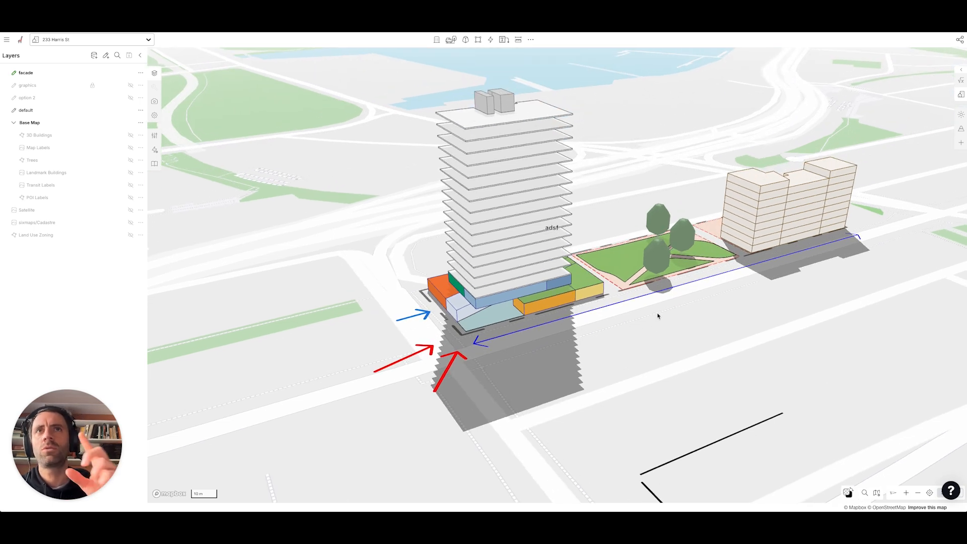
{"action": "right_click_drag", "start_coordinate": [658, 315], "coordinate": [638, 330]}
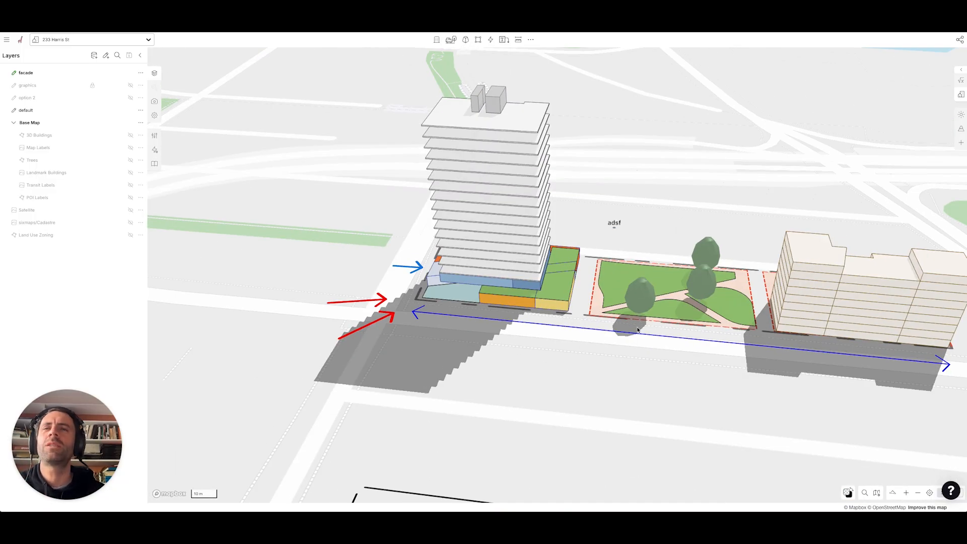
Draw a rectangle about 37.2 by 24 m over the tower's footprint in plan view on the facade layer
{"action": "key", "text": "t"}
{"action": "key", "text": "r"}
{"action": "key", "text": "s"}
{"action": "left_click", "coordinate": [600, 382]}
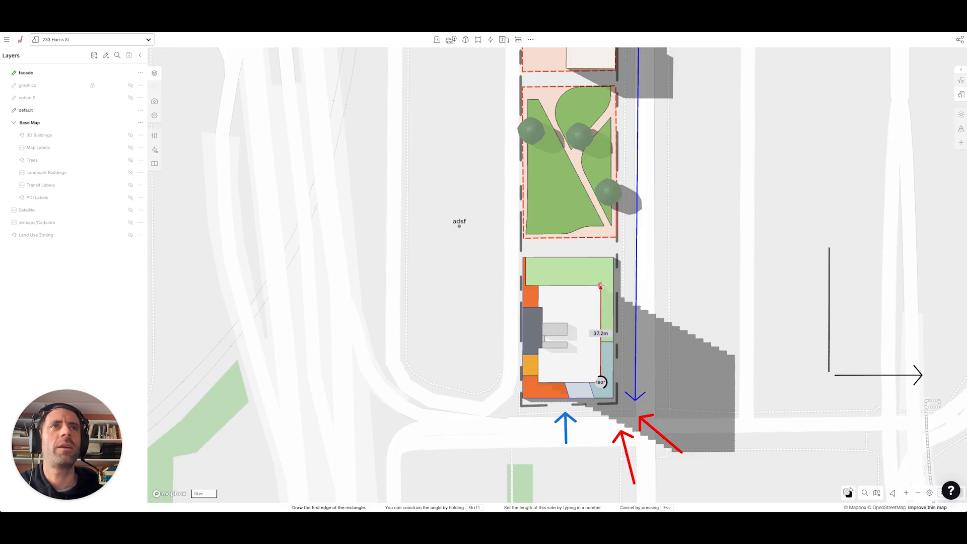
{"action": "left_click", "coordinate": [601, 286]}
{"action": "left_click", "coordinate": [539, 288]}
{"action": "right_click_drag", "start_coordinate": [711, 372], "coordinate": [639, 351]}
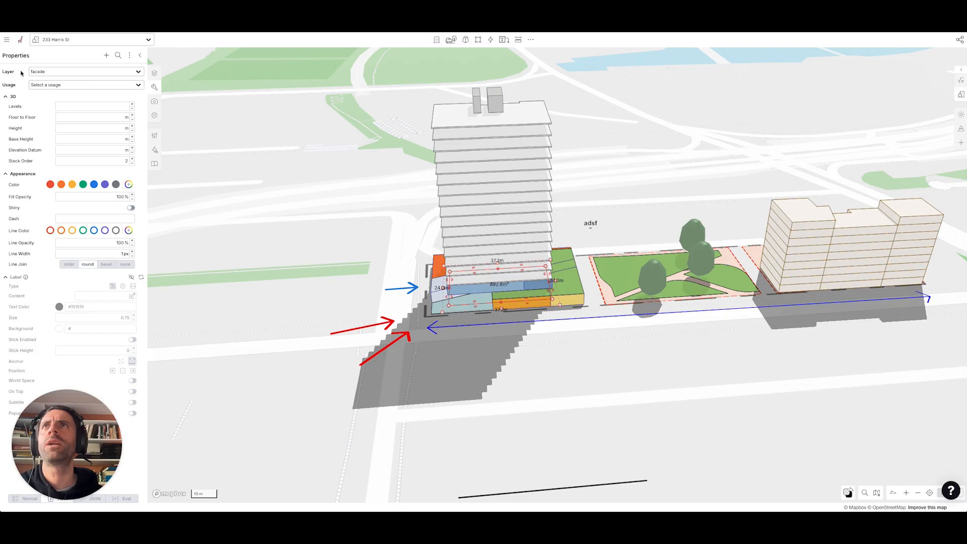
{"action": "left_click_drag", "start_coordinate": [482, 286], "coordinate": [488, 356]}
{"action": "right_click_drag", "start_coordinate": [377, 244], "coordinate": [349, 240]}
{"action": "key", "text": "ctrl+z"}
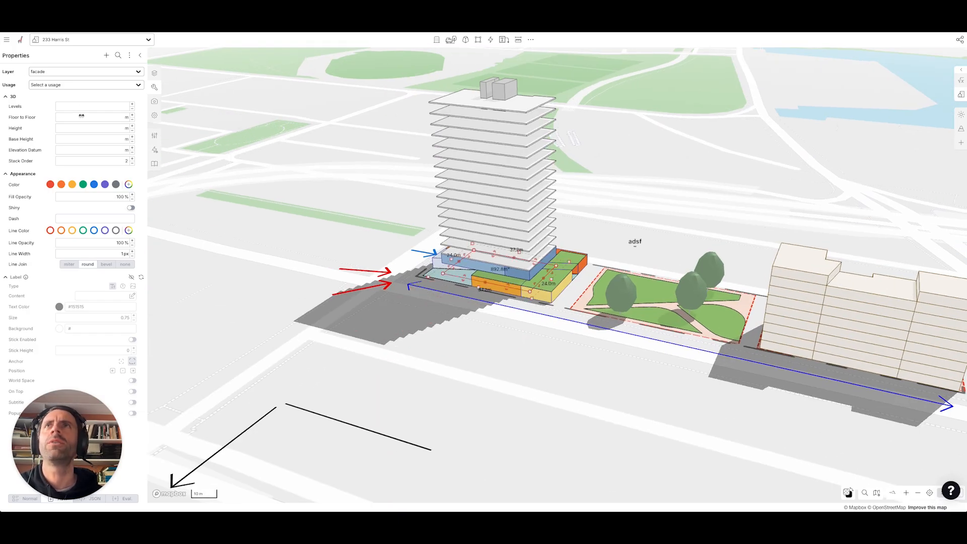
Give the facade rectangle a 9 m base height, 3.8 m floor-to-floor height and 17 levels
{"action": "left_click", "coordinate": [72, 138]}
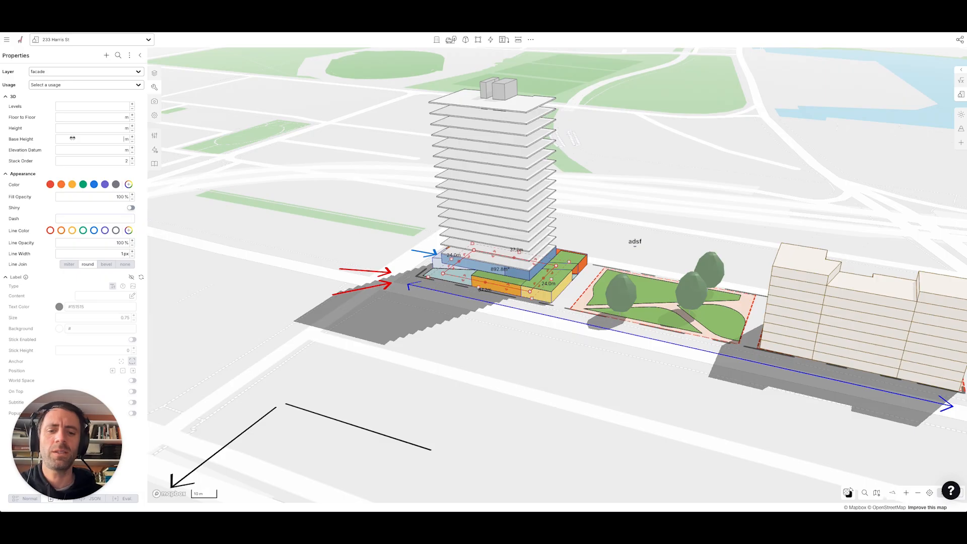
{"action": "type", "text": "9"}
{"action": "key", "text": "Return"}
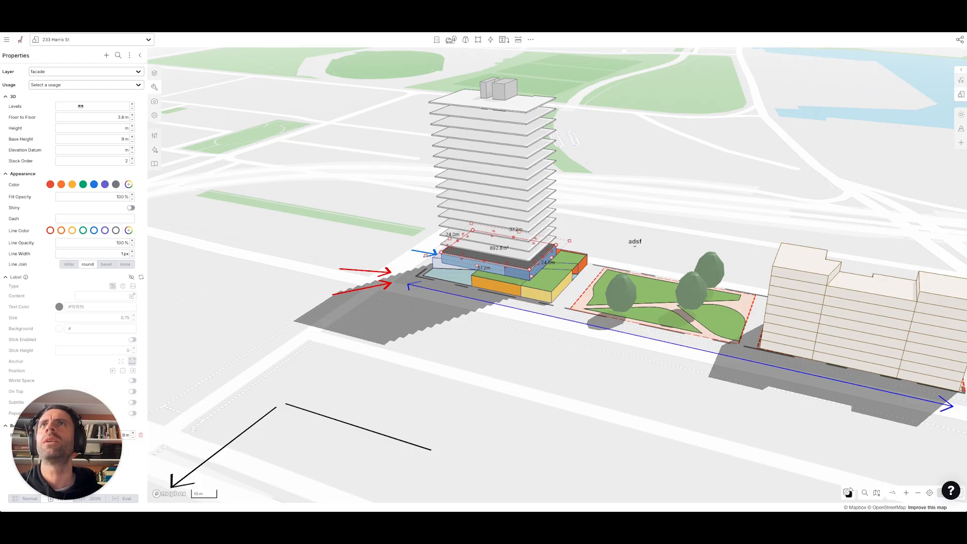
{"action": "type", "text": "17"}
{"action": "key", "text": "Return"}
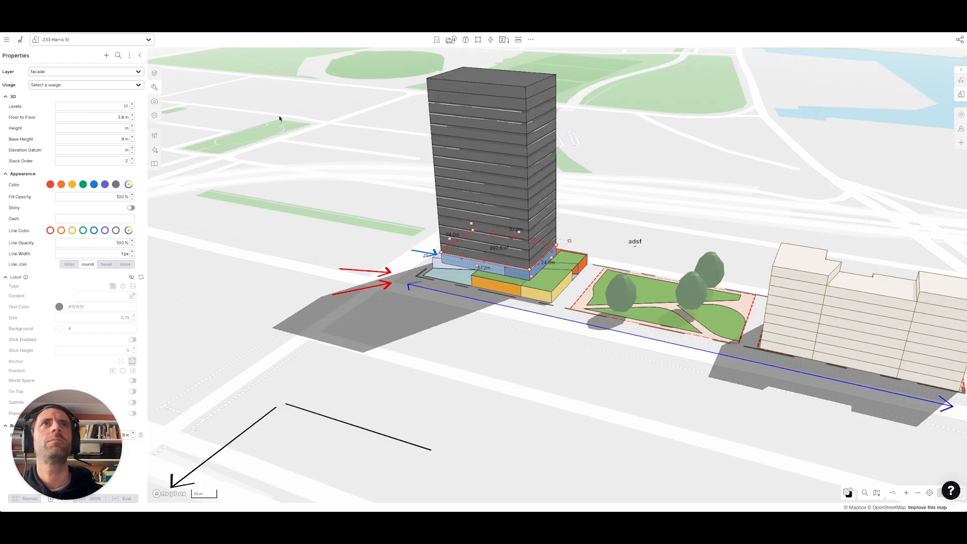
Check the podium volumes' floor heights and set the facade volume's base height to 8.3 m
{"action": "scroll", "coordinate": [513, 257], "scroll_direction": "up", "scroll_amount": 5}
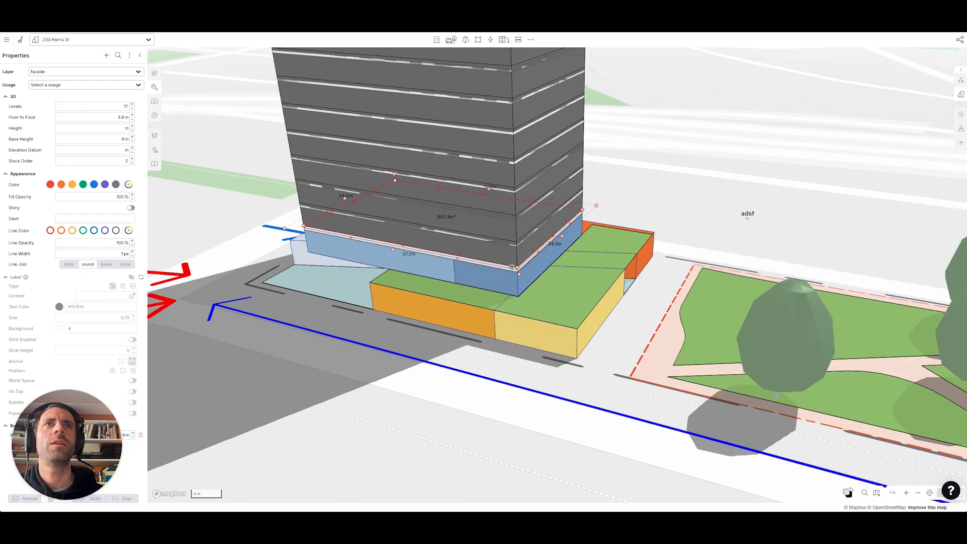
{"action": "scroll", "coordinate": [522, 271], "scroll_direction": "up", "scroll_amount": 3}
{"action": "left_click", "coordinate": [515, 307]}
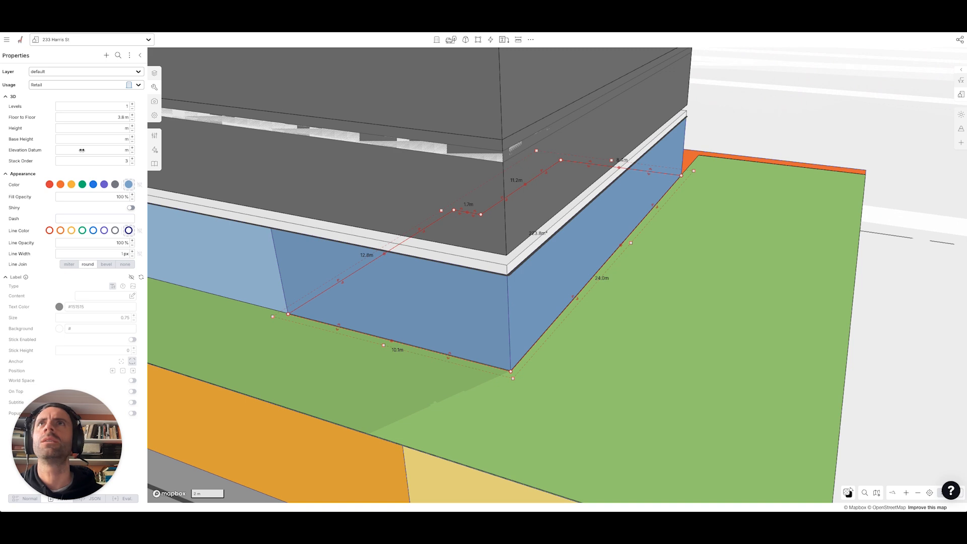
{"action": "left_click", "coordinate": [277, 440]}
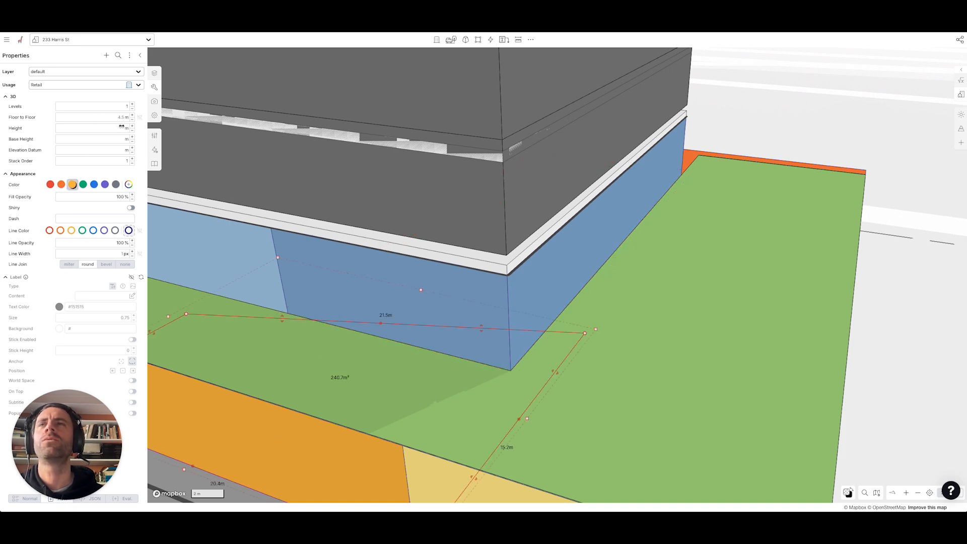
{"action": "left_click", "coordinate": [413, 199]}
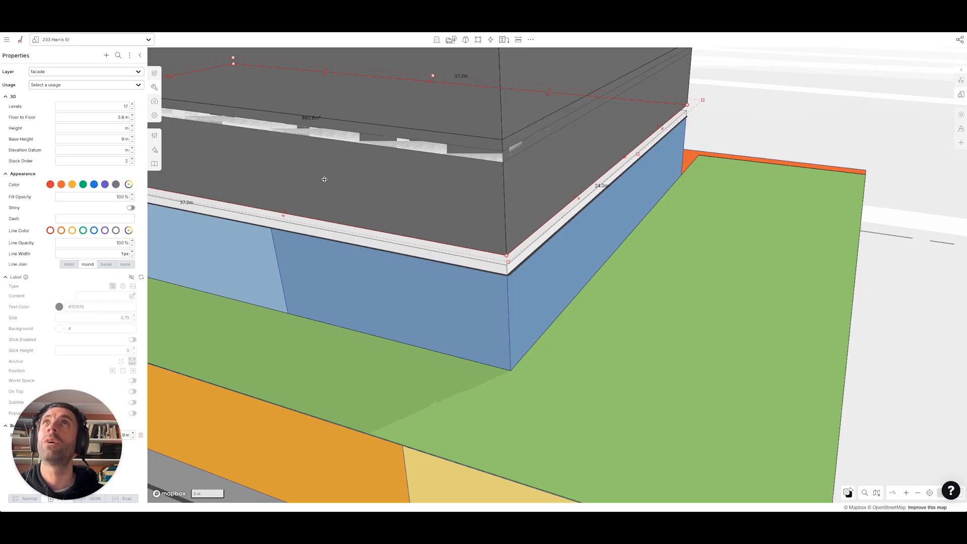
{"action": "left_click", "coordinate": [111, 141]}
{"action": "type", "text": "8"}
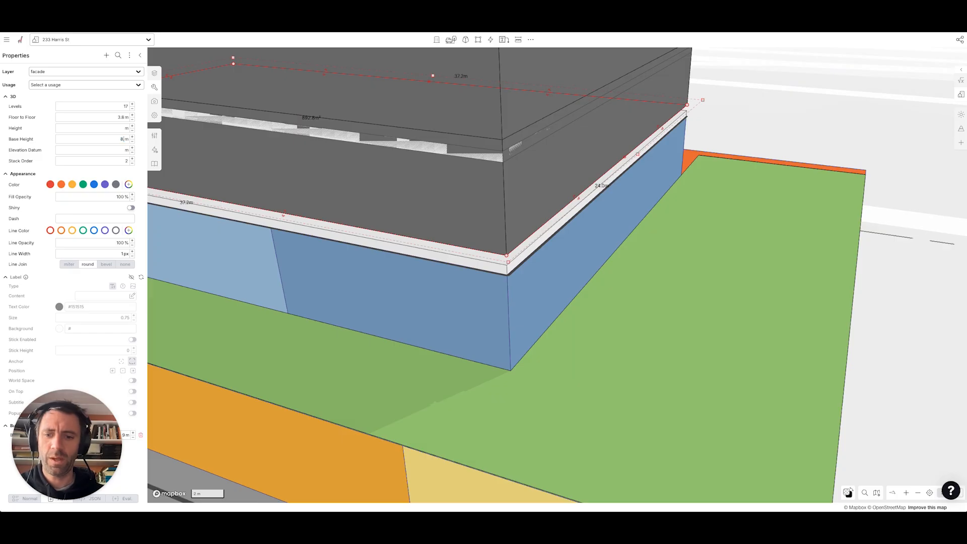
{"action": "type", "text": ".3"}
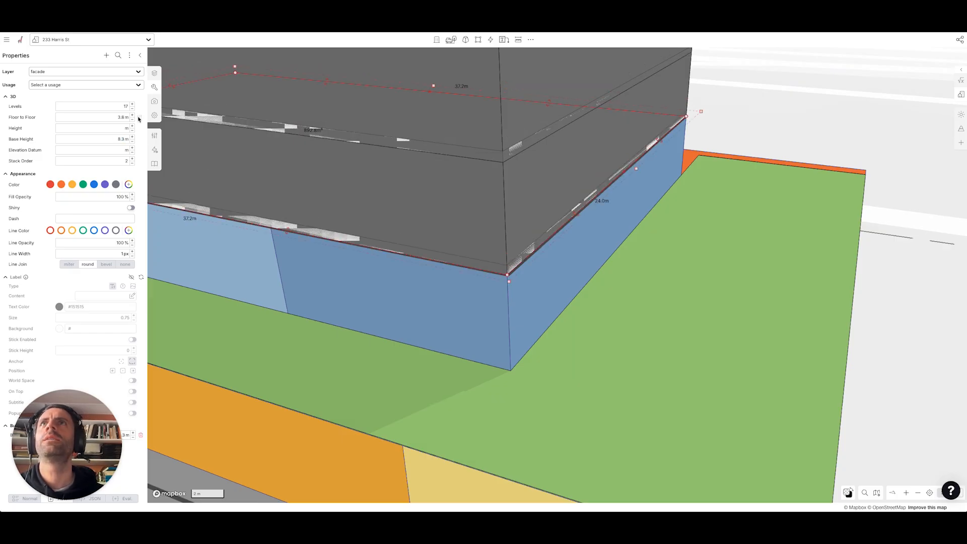
Reduce the facade volume to 16 levels
{"action": "scroll", "coordinate": [432, 312], "scroll_direction": "down", "scroll_amount": 1}
{"action": "scroll", "coordinate": [432, 311], "scroll_direction": "down", "scroll_amount": 5}
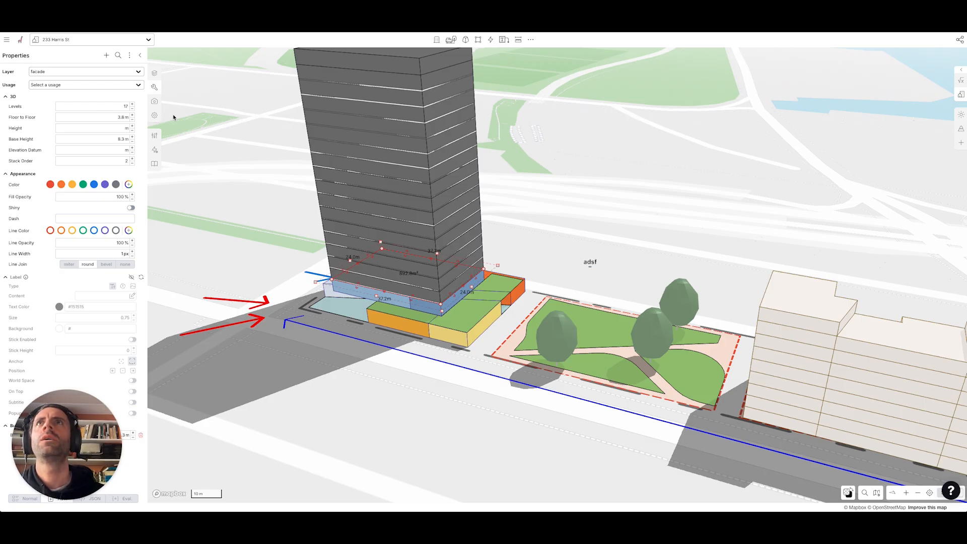
{"action": "left_click", "coordinate": [132, 108]}
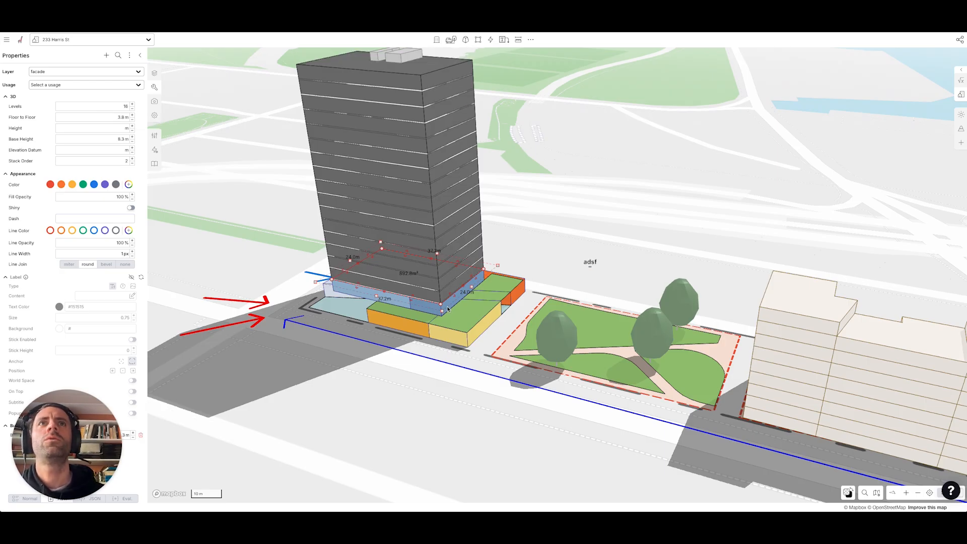
{"action": "left_click", "coordinate": [375, 355]}
Examine how the facade volume's base meets the podium and its landscaped roof
{"action": "right_click_drag", "start_coordinate": [375, 354], "coordinate": [422, 325]}
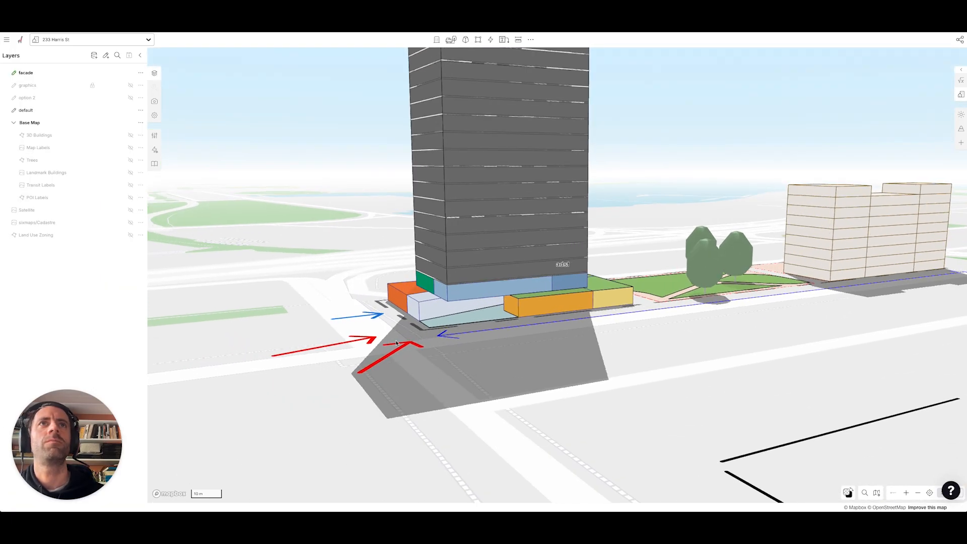
{"action": "left_click", "coordinate": [567, 281]}
{"action": "right_click_drag", "start_coordinate": [594, 319], "coordinate": [453, 299]}
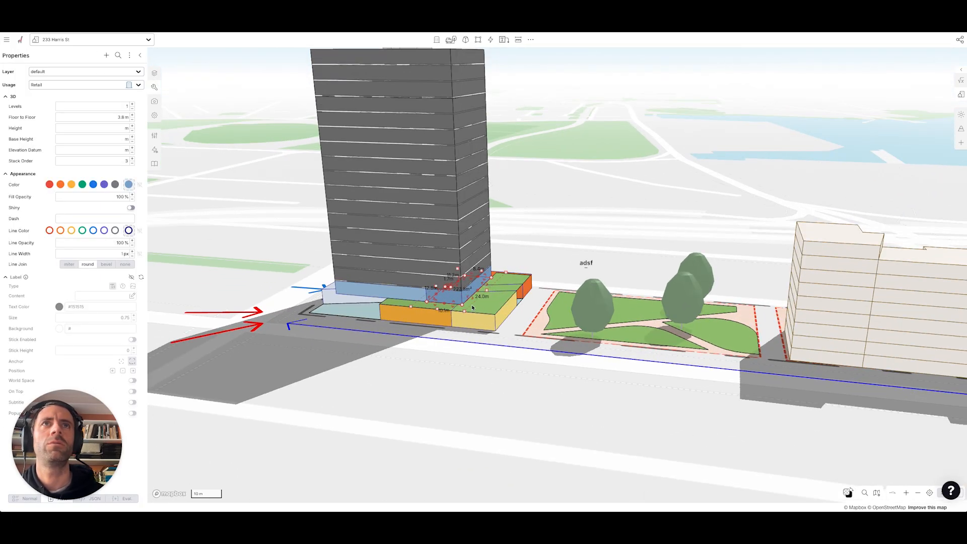
{"action": "scroll", "coordinate": [474, 308], "scroll_direction": "up", "scroll_amount": 10}
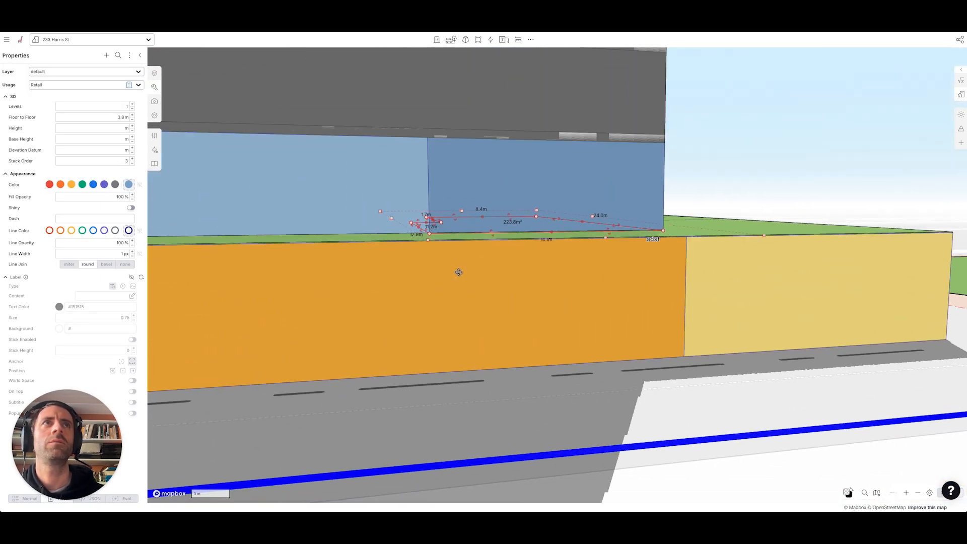
{"action": "right_click_drag", "start_coordinate": [459, 273], "coordinate": [542, 287]}
{"action": "left_click", "coordinate": [549, 289]}
{"action": "scroll", "coordinate": [558, 291], "scroll_direction": "down", "scroll_amount": 5}
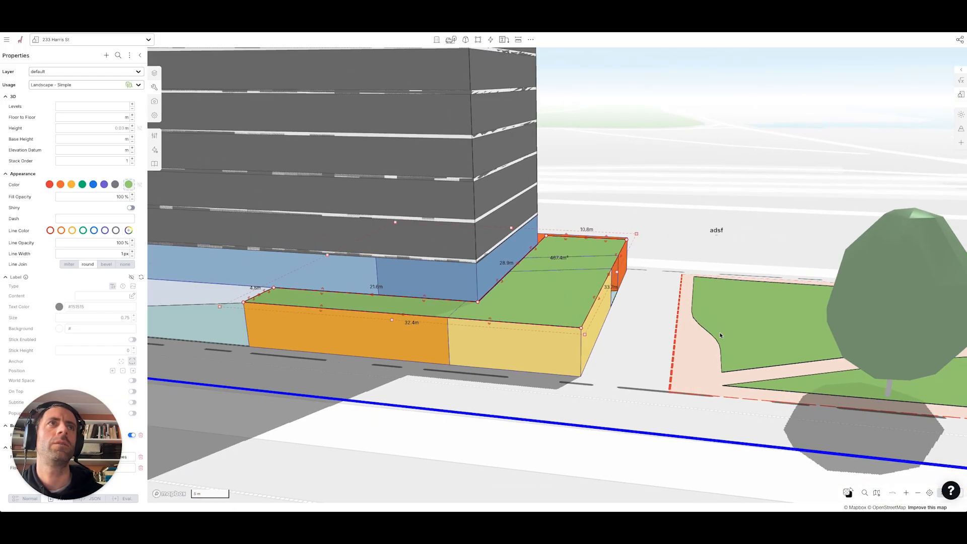
{"action": "scroll", "coordinate": [463, 434], "scroll_direction": "down", "scroll_amount": 5}
Notch the long rear edge of the facade volume's footprint inward at the tower's core
{"action": "left_click", "coordinate": [470, 306]}
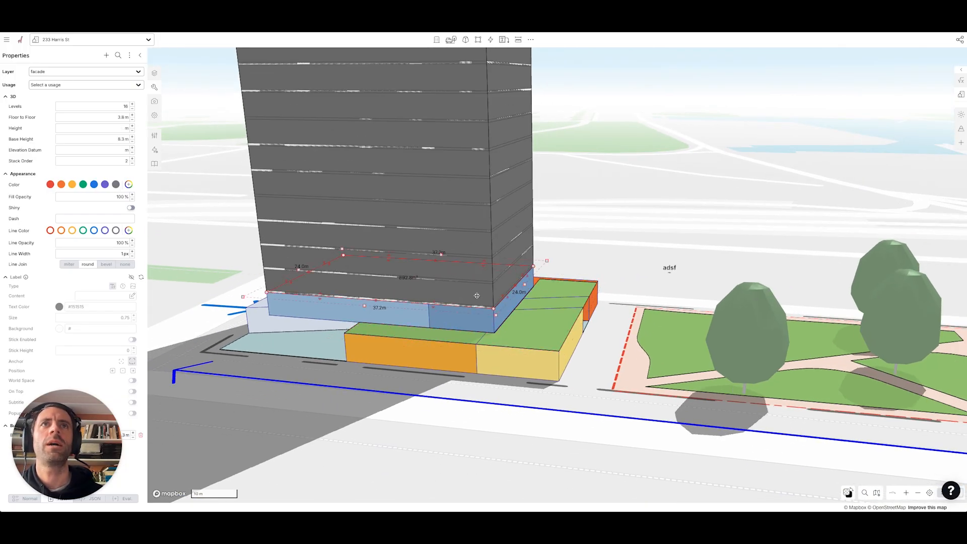
{"action": "right_click_drag", "start_coordinate": [620, 307], "coordinate": [557, 315]}
{"action": "left_click_drag", "start_coordinate": [613, 252], "coordinate": [574, 353]}
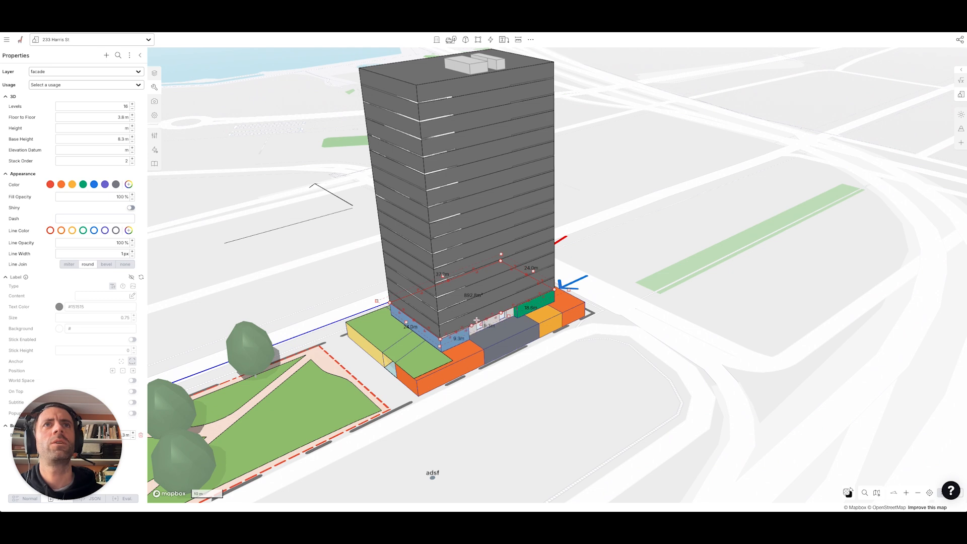
{"action": "left_click_drag", "start_coordinate": [478, 321], "coordinate": [526, 300]}
{"action": "scroll", "coordinate": [499, 307], "scroll_direction": "up", "scroll_amount": 3}
{"action": "scroll", "coordinate": [591, 359], "scroll_direction": "down", "scroll_amount": 5}
Move the facade volume off the tower onto the empty block beside it
{"action": "left_click_drag", "start_coordinate": [513, 338], "coordinate": [652, 424]}
{"action": "left_click_drag", "start_coordinate": [578, 468], "coordinate": [516, 323]}
{"action": "scroll", "coordinate": [592, 343], "scroll_direction": "down", "scroll_amount": 2}
{"action": "right_click_drag", "start_coordinate": [592, 343], "coordinate": [549, 343]}
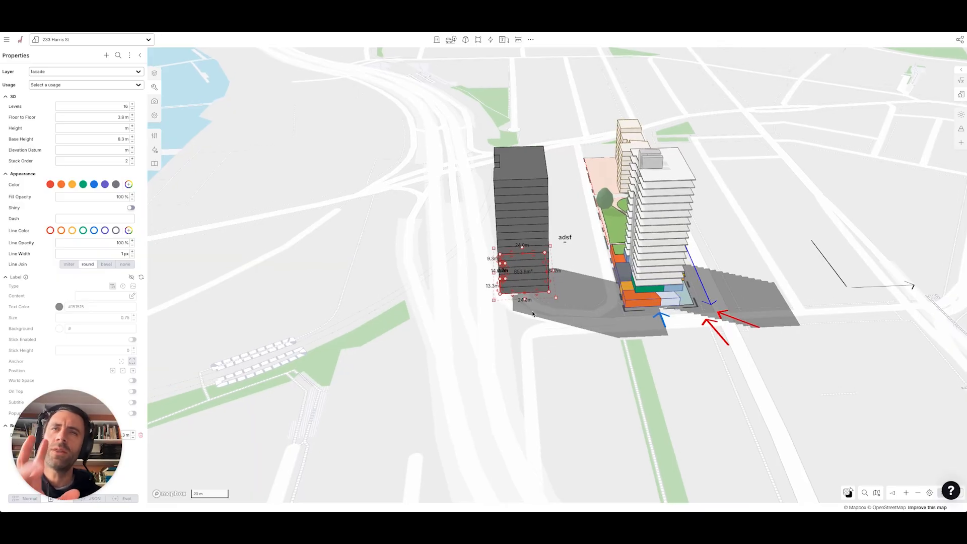
Add a Flow property to the facade volume and create a new flow for it
{"action": "left_click", "coordinate": [105, 56]}
{"action": "type", "text": "Flow"}
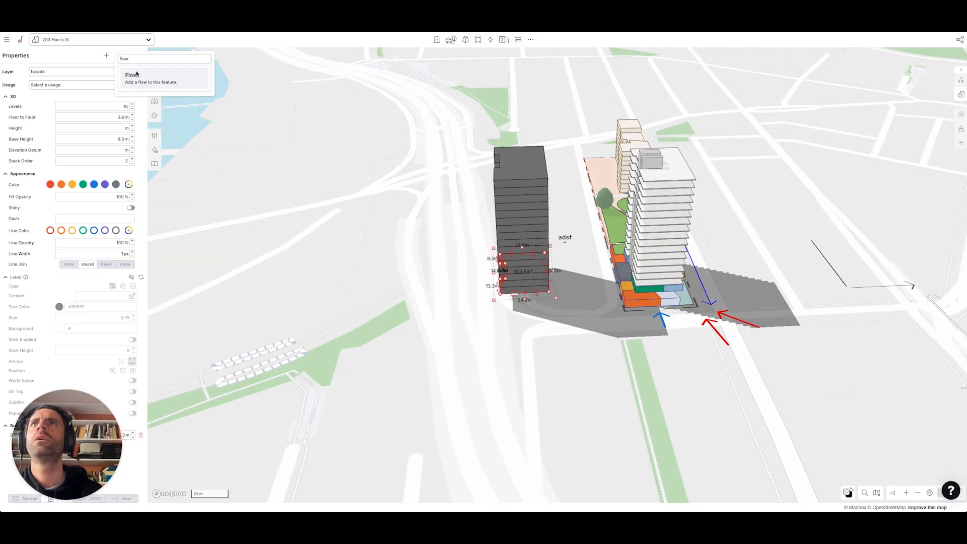
{"action": "key", "text": "Return"}
{"action": "left_click", "coordinate": [43, 106]}
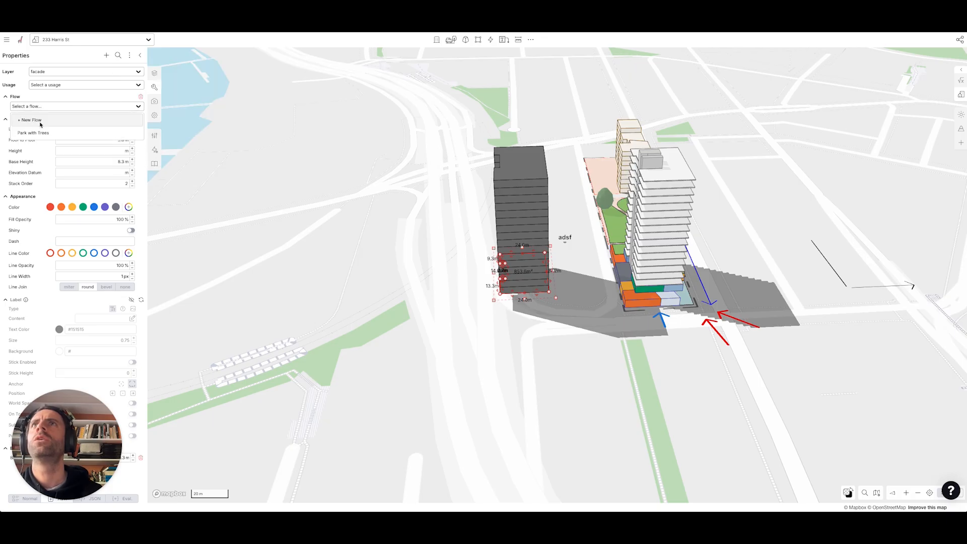
{"action": "left_click", "coordinate": [41, 124]}
Open the facade volume's new flow graph in the flow editor
{"action": "right_click_drag", "start_coordinate": [546, 318], "coordinate": [527, 334]}
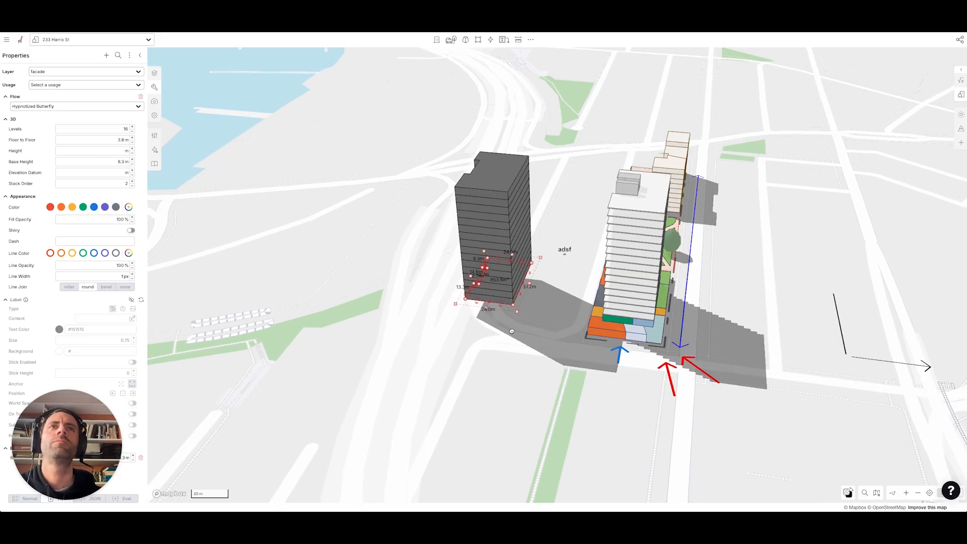
{"action": "left_click", "coordinate": [154, 150]}
{"action": "left_click_drag", "start_coordinate": [339, 201], "coordinate": [330, 274]}
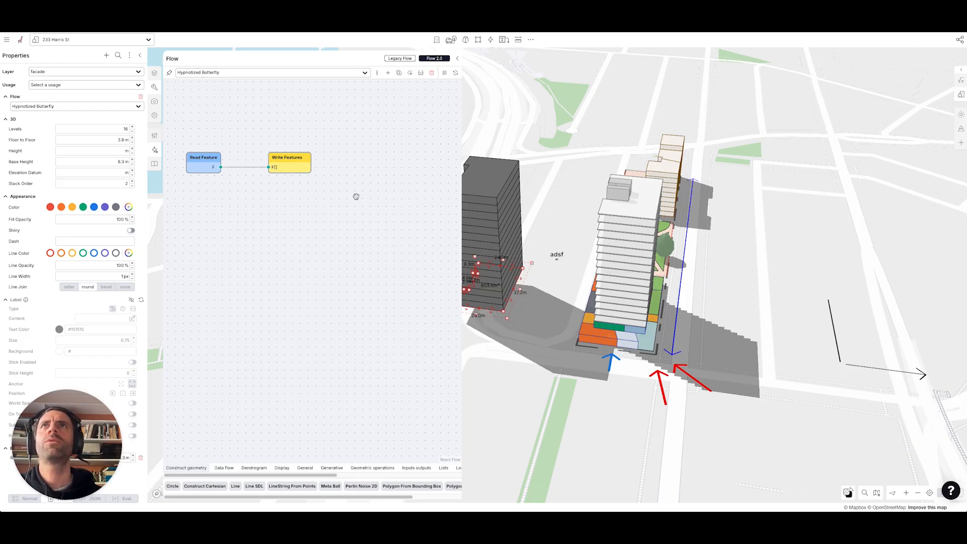
Hide the properties and turn off aligning the 2D view to the grid
{"action": "left_click", "coordinate": [140, 56]}
{"action": "left_click_drag", "start_coordinate": [437, 383], "coordinate": [496, 378]}
{"action": "right_click_drag", "start_coordinate": [408, 285], "coordinate": [397, 313]}
{"action": "scroll", "coordinate": [398, 313], "scroll_direction": "down", "scroll_amount": 3}
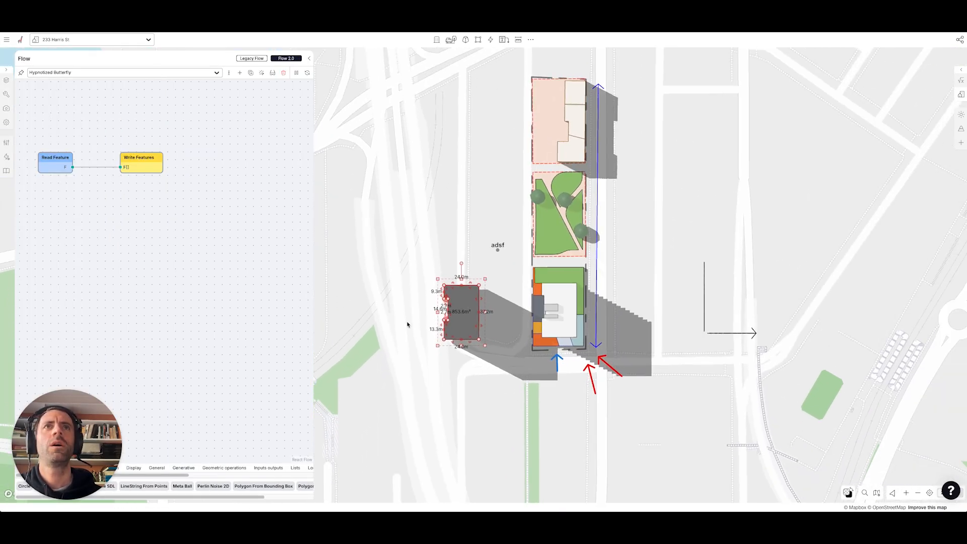
{"action": "scroll", "coordinate": [439, 276], "scroll_direction": "down", "scroll_amount": 5}
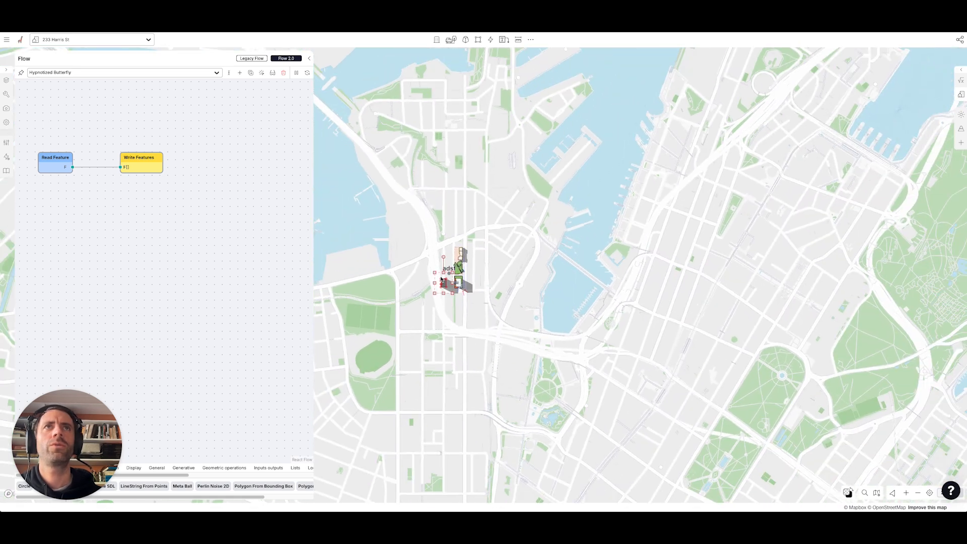
{"action": "left_click", "coordinate": [531, 39]}
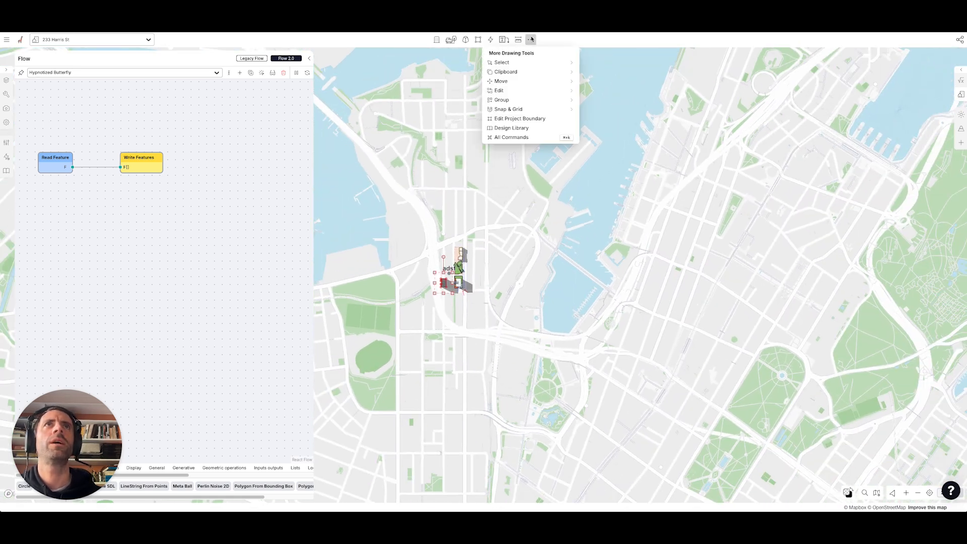
{"action": "mouse_move", "coordinate": [533, 110]}
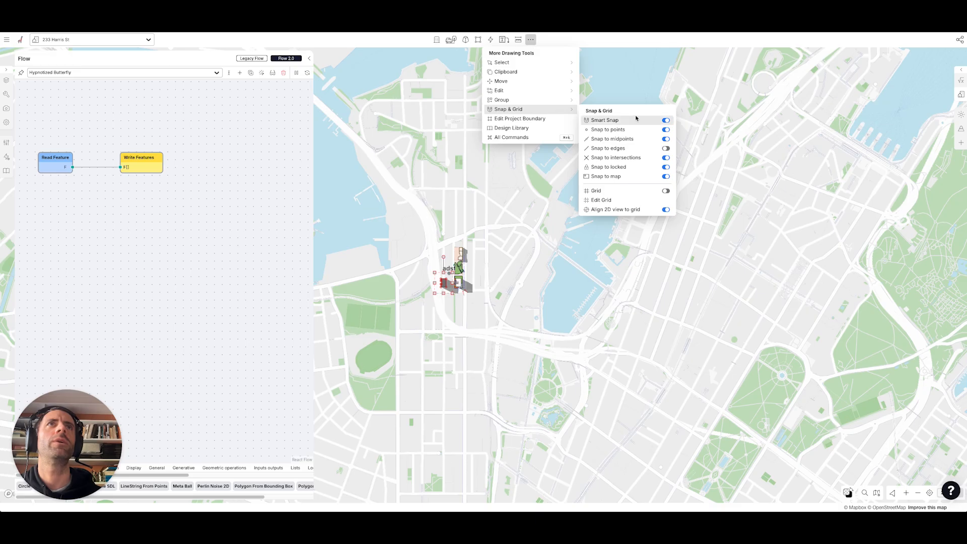
{"action": "left_click", "coordinate": [666, 210]}
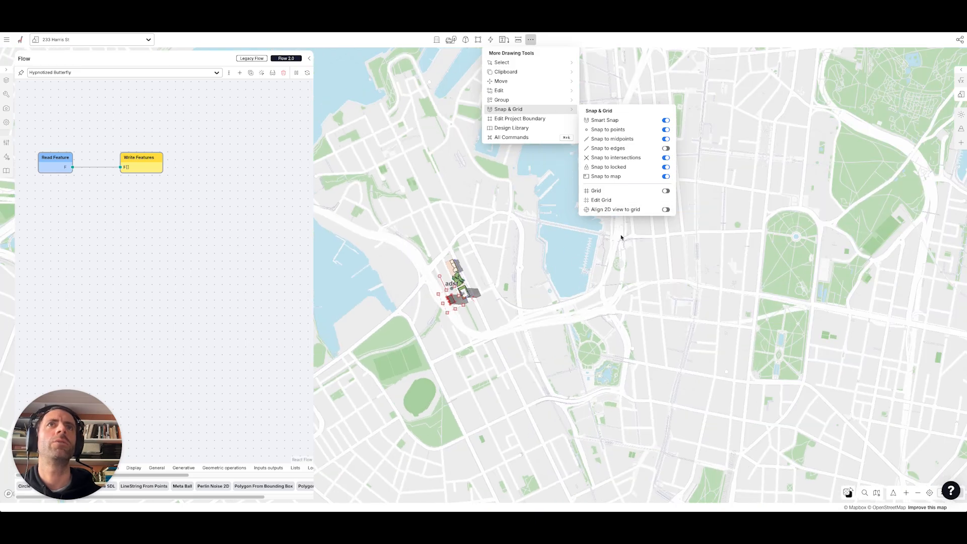
{"action": "left_click_drag", "start_coordinate": [510, 284], "coordinate": [538, 283]}
{"action": "scroll", "coordinate": [476, 303], "scroll_direction": "up", "scroll_amount": 5}
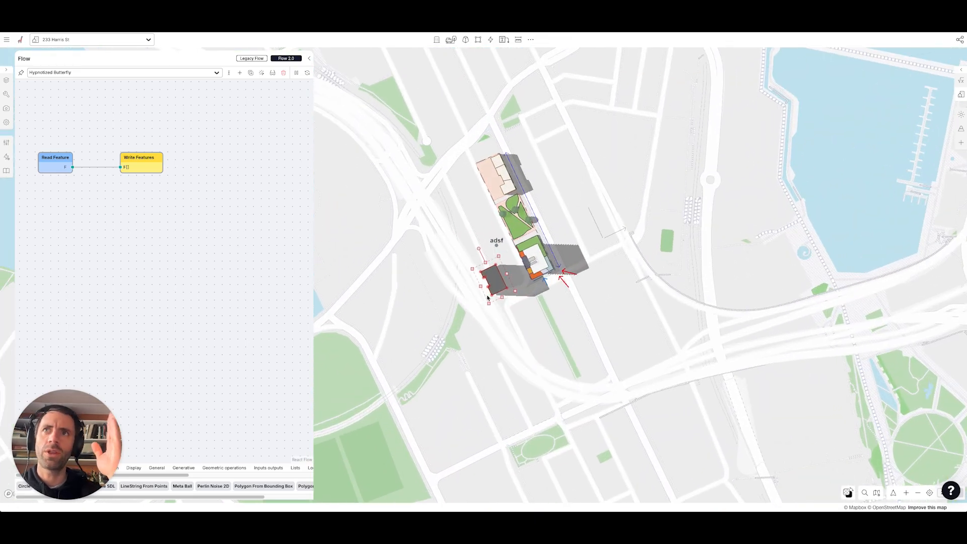
{"action": "scroll", "coordinate": [502, 263], "scroll_direction": "up", "scroll_amount": 3}
Draw an arrow line about 51 m long on the facade volume's notched side, pointing toward the volume
{"action": "left_click", "coordinate": [495, 262]}
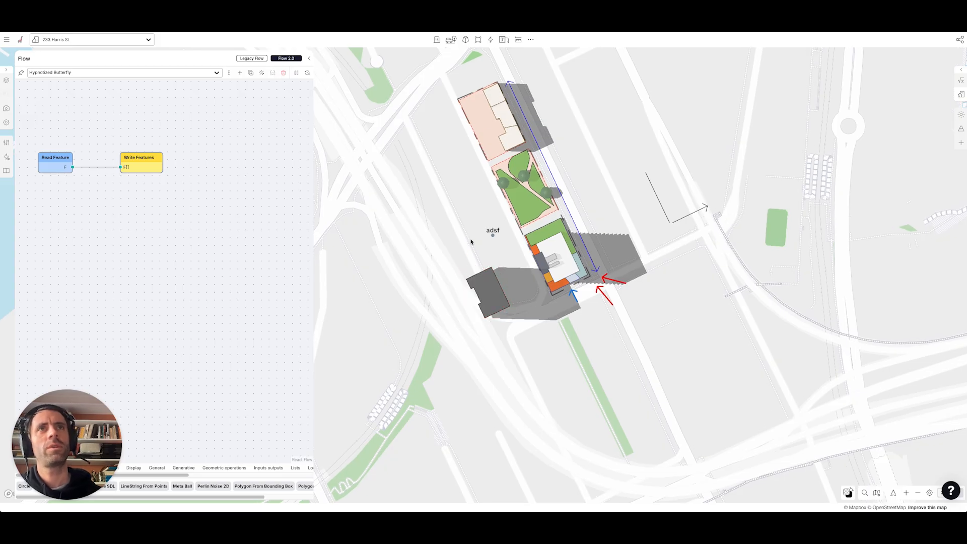
{"action": "left_click_drag", "start_coordinate": [457, 245], "coordinate": [476, 244]}
{"action": "key", "text": "l"}
{"action": "left_click", "coordinate": [413, 285]}
{"action": "double_click", "coordinate": [471, 295]}
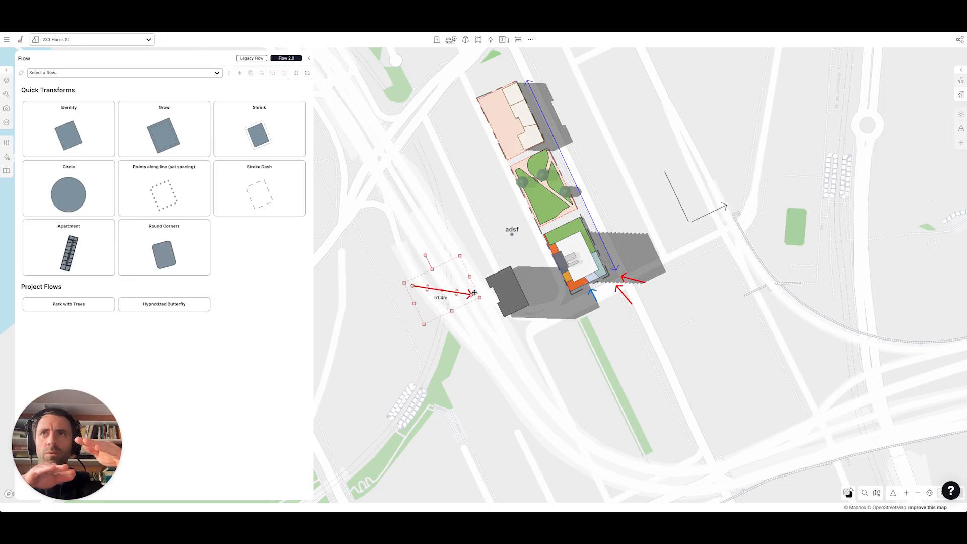
Copy the arrow to the volume's opposite side, rotate it to point back, and move the facade volume between both arrows
{"action": "left_click_drag", "start_coordinate": [436, 290], "coordinate": [546, 325], "text": "alt"}
{"action": "left_click_drag", "start_coordinate": [536, 289], "coordinate": [600, 376]}
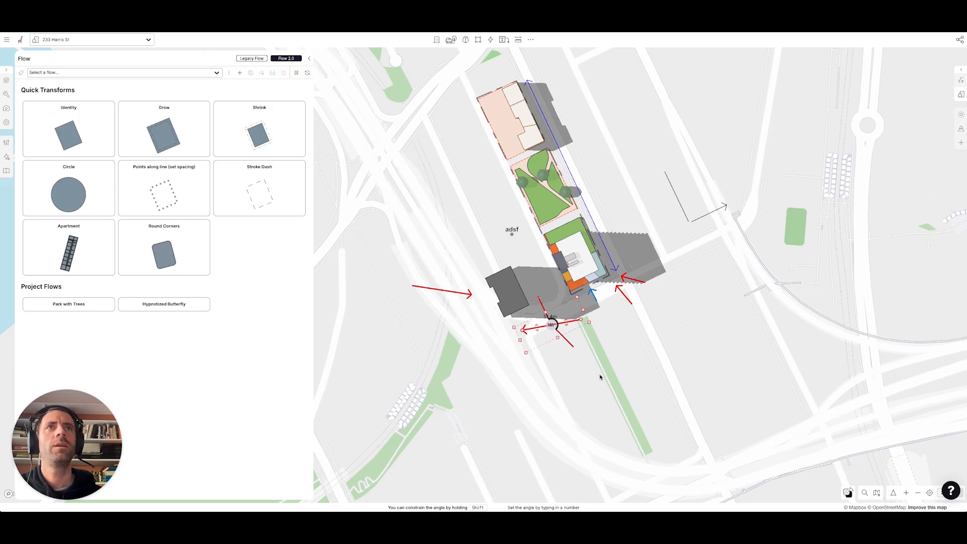
{"action": "left_click", "coordinate": [509, 300]}
{"action": "left_click_drag", "start_coordinate": [508, 300], "coordinate": [493, 330]}
Move the first arrow level with the volume's notched side and add an arrow about 42 m long pointing at its short end
{"action": "left_click", "coordinate": [462, 294]}
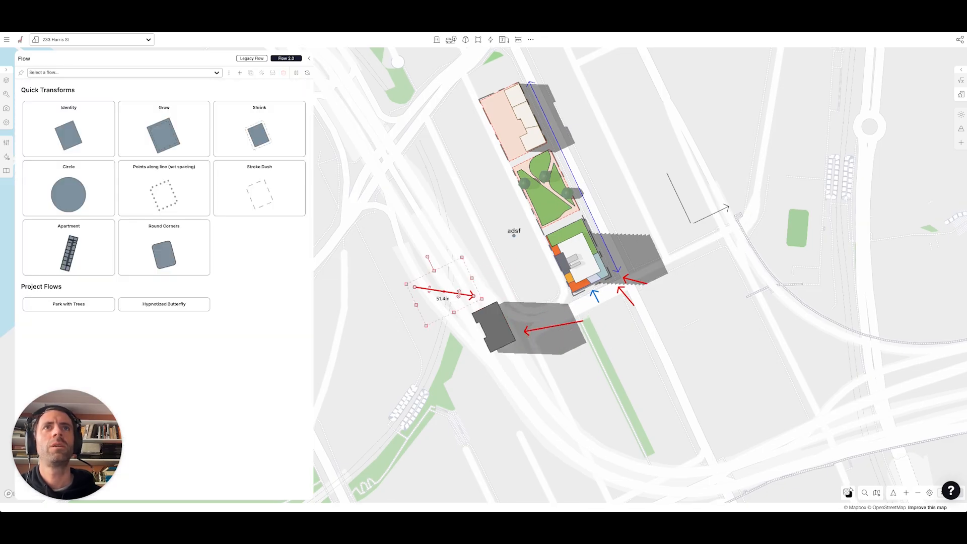
{"action": "left_click_drag", "start_coordinate": [462, 295], "coordinate": [480, 225]}
{"action": "left_click_drag", "start_coordinate": [484, 236], "coordinate": [493, 245]}
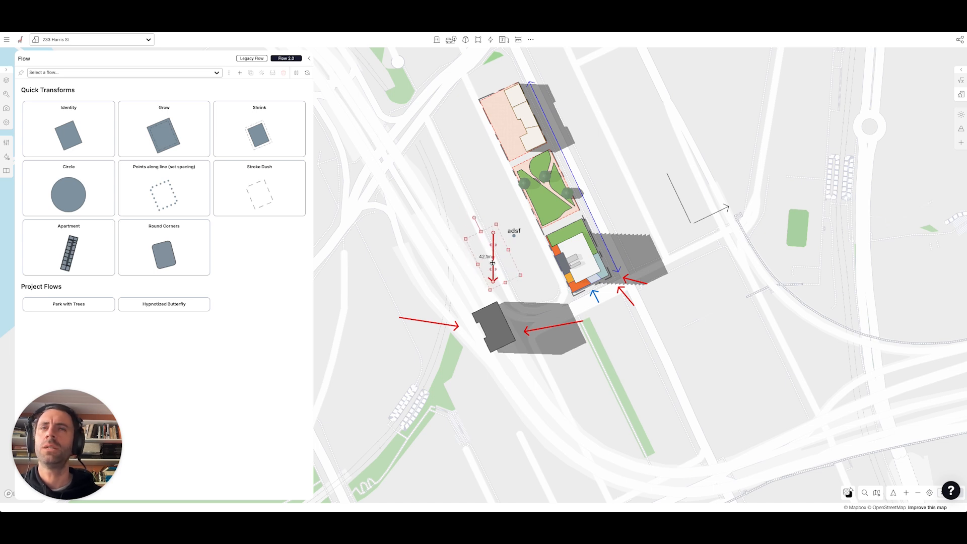
{"action": "left_click", "coordinate": [531, 331]}
{"action": "right_click_drag", "start_coordinate": [514, 395], "coordinate": [477, 318]}
{"action": "left_click", "coordinate": [471, 333]}
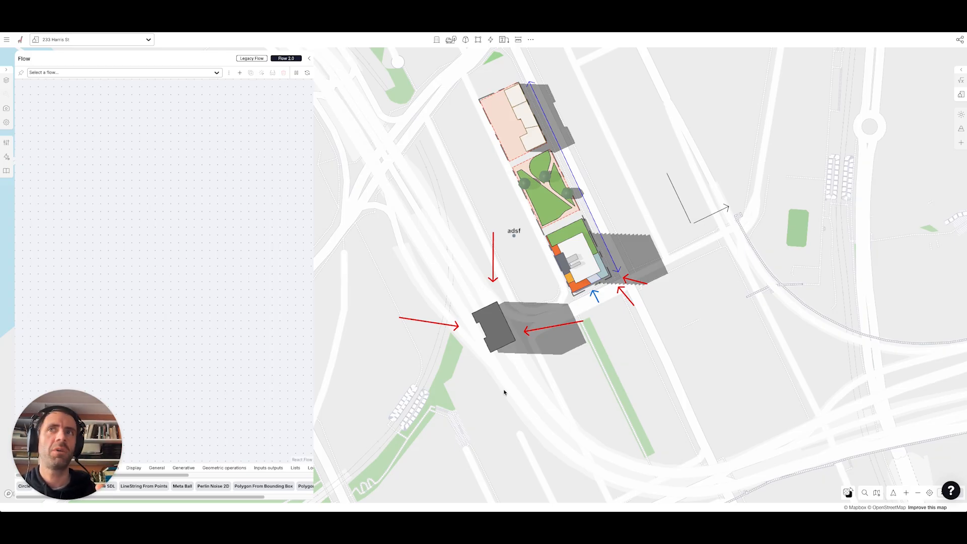
{"action": "left_click", "coordinate": [574, 322]}
{"action": "left_click_drag", "start_coordinate": [590, 322], "coordinate": [526, 365]}
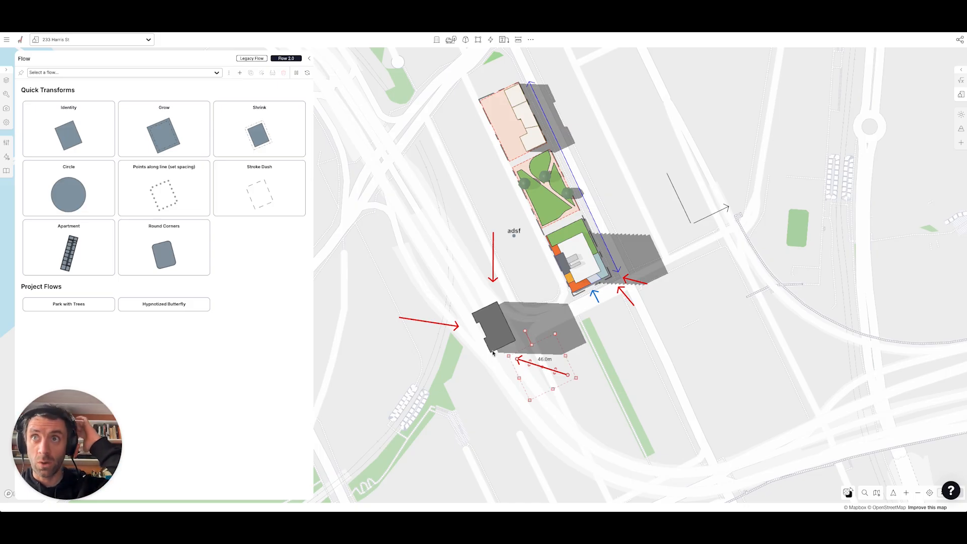
{"action": "key", "text": "ctrl+z"}
{"action": "key", "text": "ctrl+z"}
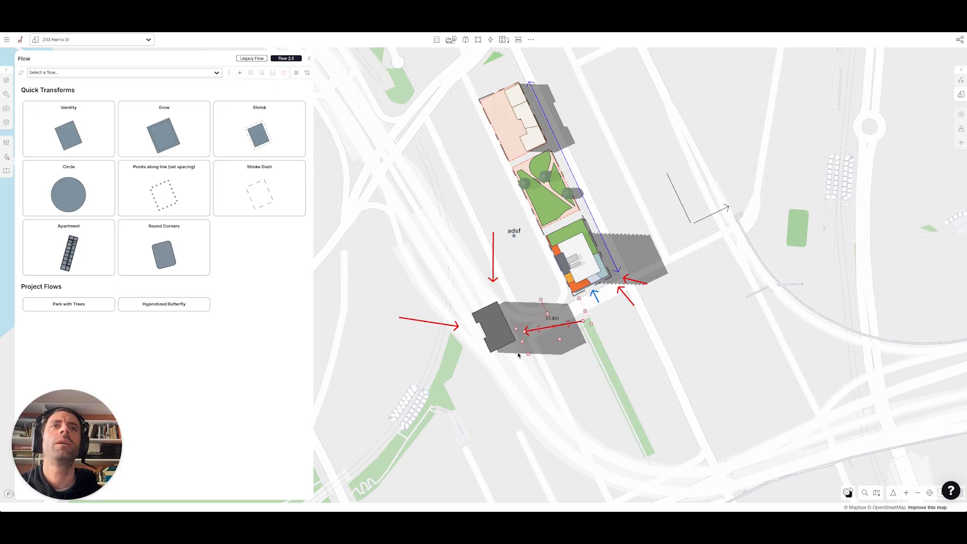
{"action": "left_click", "coordinate": [519, 354]}
{"action": "left_click_drag", "start_coordinate": [465, 346], "coordinate": [465, 354]}
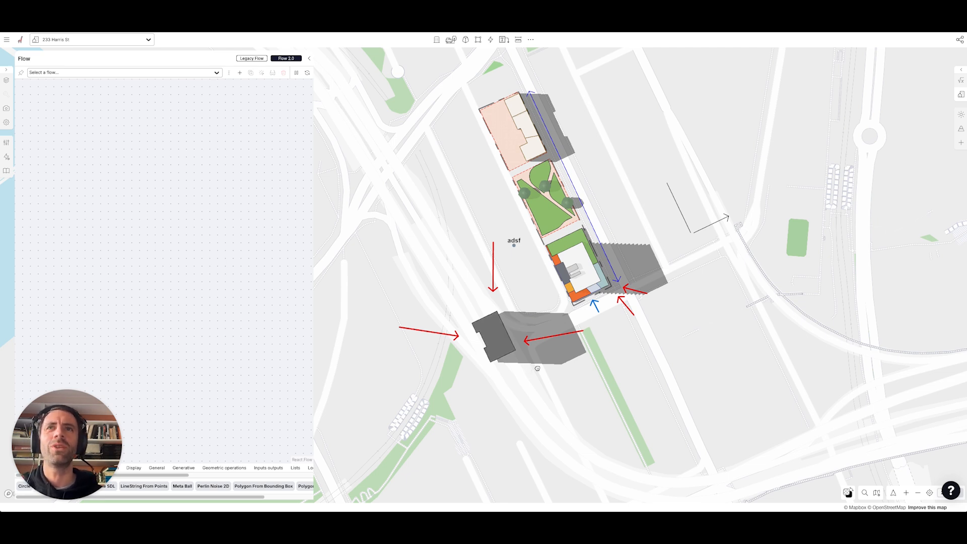
{"action": "left_click_drag", "start_coordinate": [529, 367], "coordinate": [539, 367]}
{"action": "scroll", "coordinate": [520, 358], "scroll_direction": "up", "scroll_amount": 3}
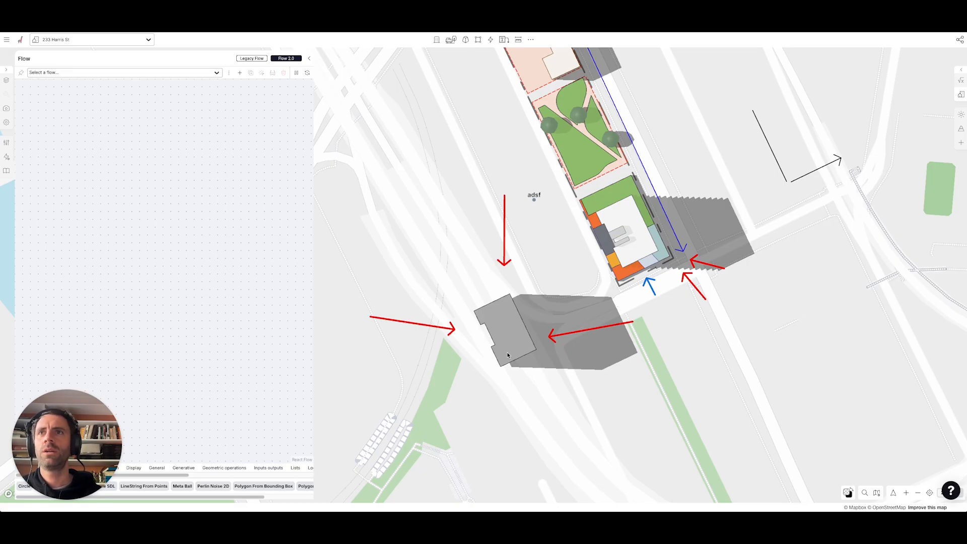
{"action": "left_click", "coordinate": [517, 327]}
{"action": "left_click_drag", "start_coordinate": [570, 350], "coordinate": [578, 344]}
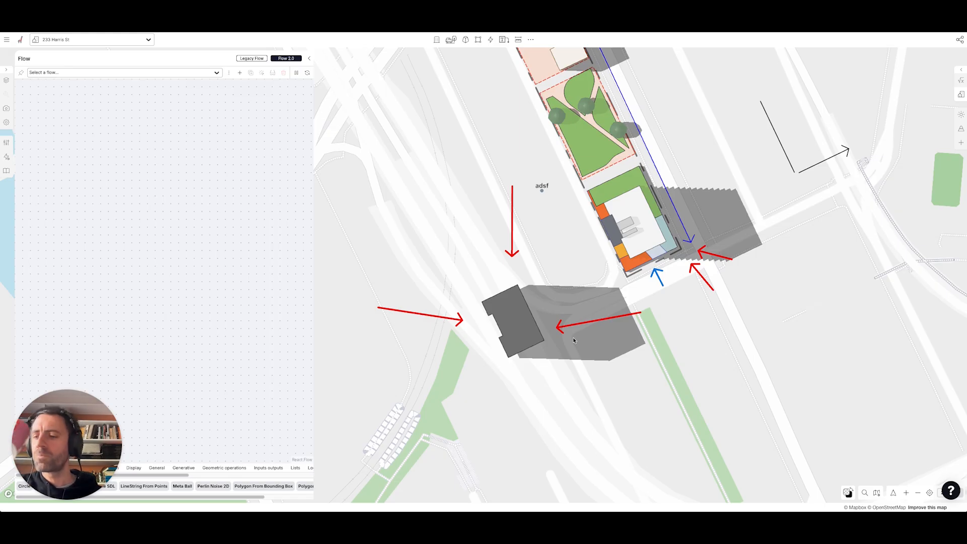
{"action": "left_click_drag", "start_coordinate": [591, 333], "coordinate": [598, 334]}
Add an Explode node to the facade volume's flow, fed by Read Feature, and spread the nodes apart
{"action": "left_click", "coordinate": [510, 317]}
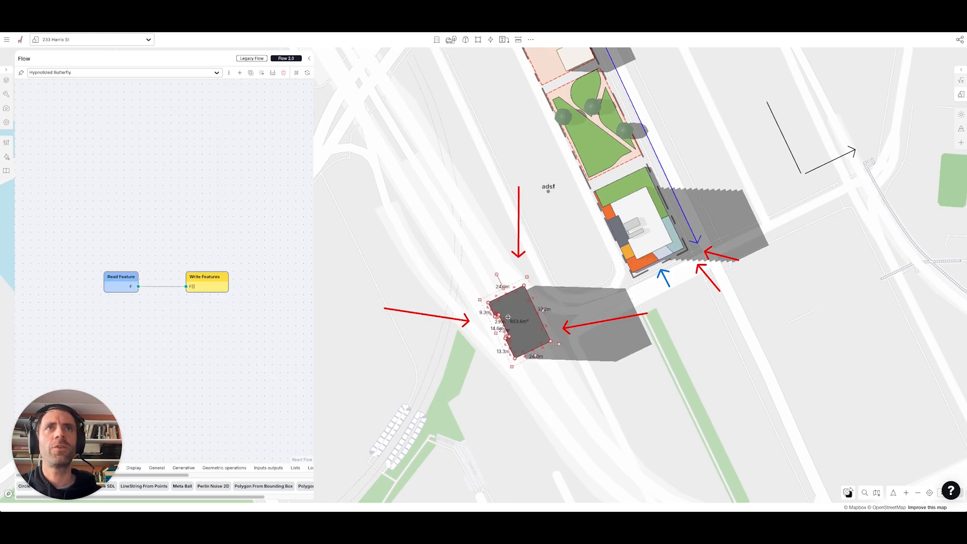
{"action": "double_click", "coordinate": [161, 240]}
{"action": "type", "text": "e"}
{"action": "left_click_drag", "start_coordinate": [51, 439], "coordinate": [883, 439]}
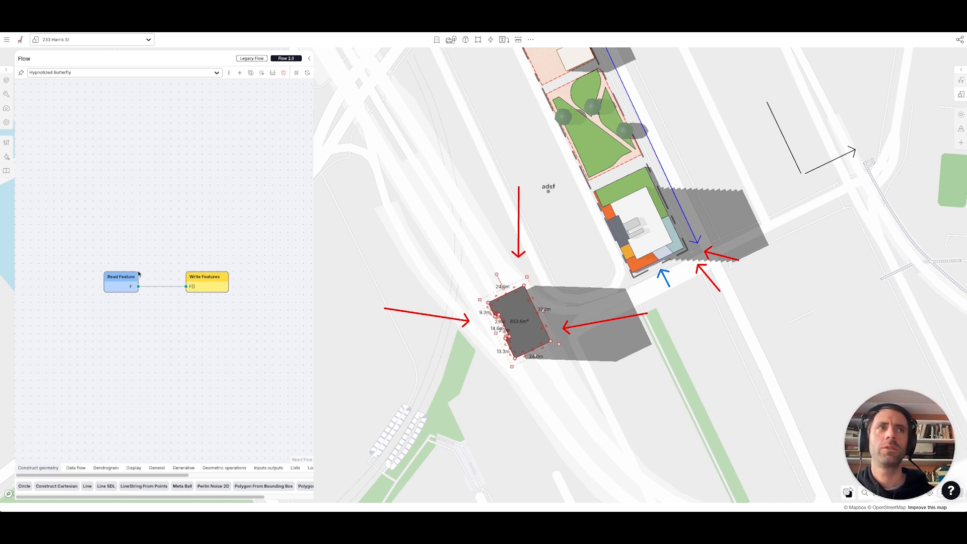
{"action": "double_click", "coordinate": [136, 248]}
{"action": "type", "text": "explo"}
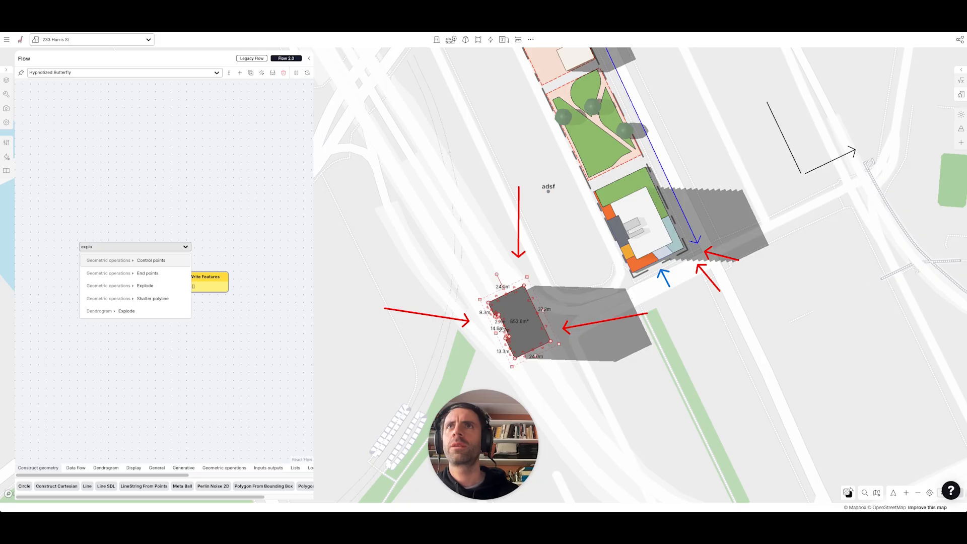
{"action": "left_click", "coordinate": [145, 285]}
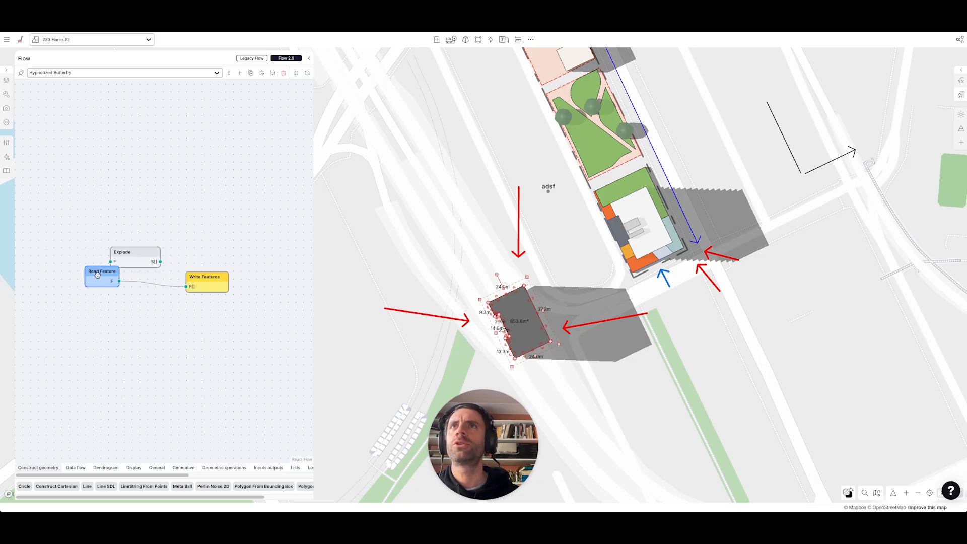
{"action": "left_click_drag", "start_coordinate": [111, 260], "coordinate": [119, 281]}
{"action": "left_click_drag", "start_coordinate": [147, 249], "coordinate": [160, 161]}
{"action": "left_click_drag", "start_coordinate": [209, 276], "coordinate": [262, 276]}
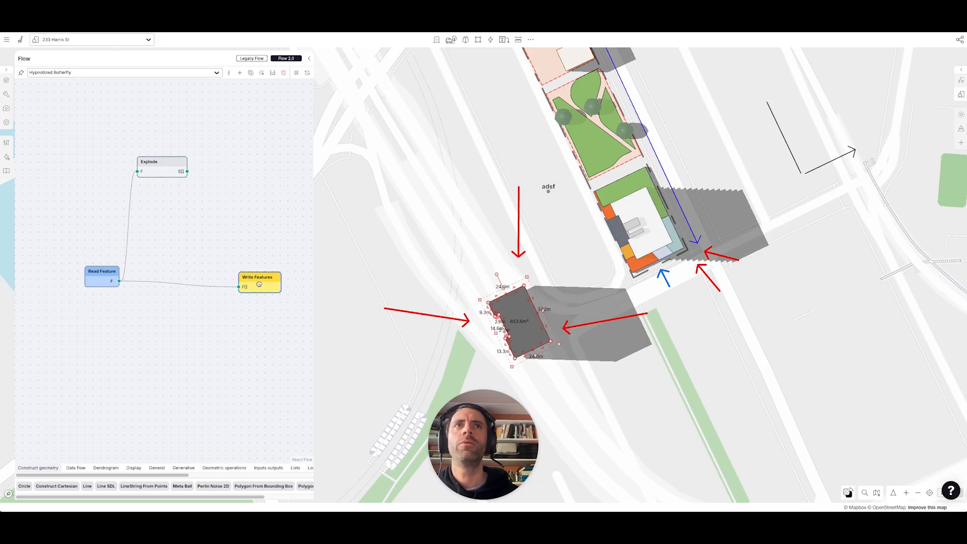
{"action": "left_click", "coordinate": [570, 287]}
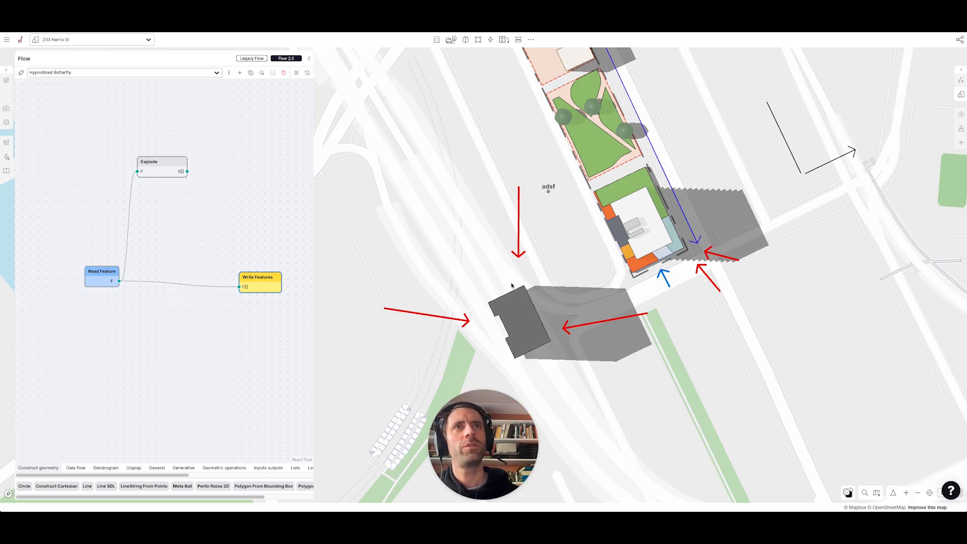
Add a Map node and connect Explode's segments to its list input
{"action": "double_click", "coordinate": [224, 221]}
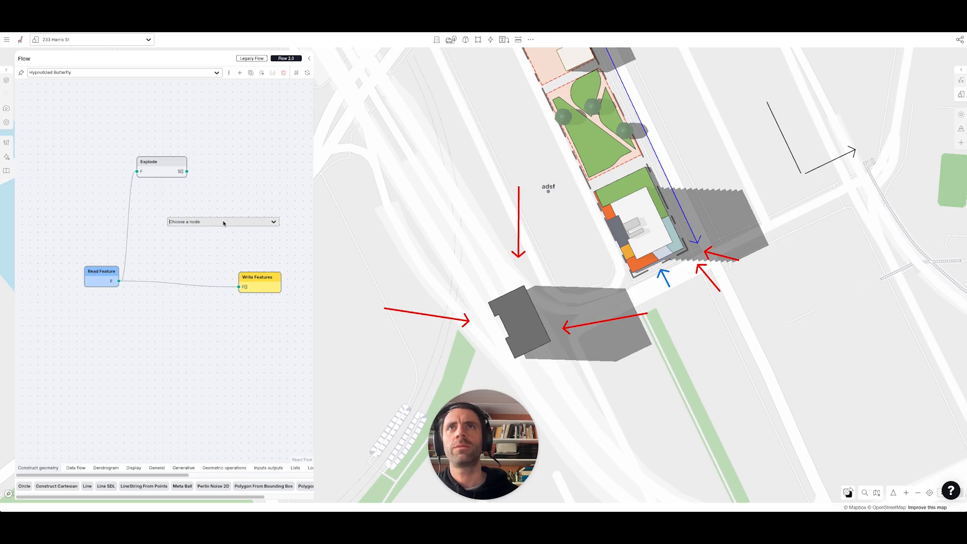
{"action": "type", "text": "map"}
{"action": "key", "text": "Return"}
{"action": "left_click_drag", "start_coordinate": [203, 236], "coordinate": [214, 209]}
Add a Vector Angle node below the Map node and line Map up beside Explode
{"action": "double_click", "coordinate": [209, 233]}
{"action": "type", "text": "vec"}
{"action": "left_click", "coordinate": [224, 264]}
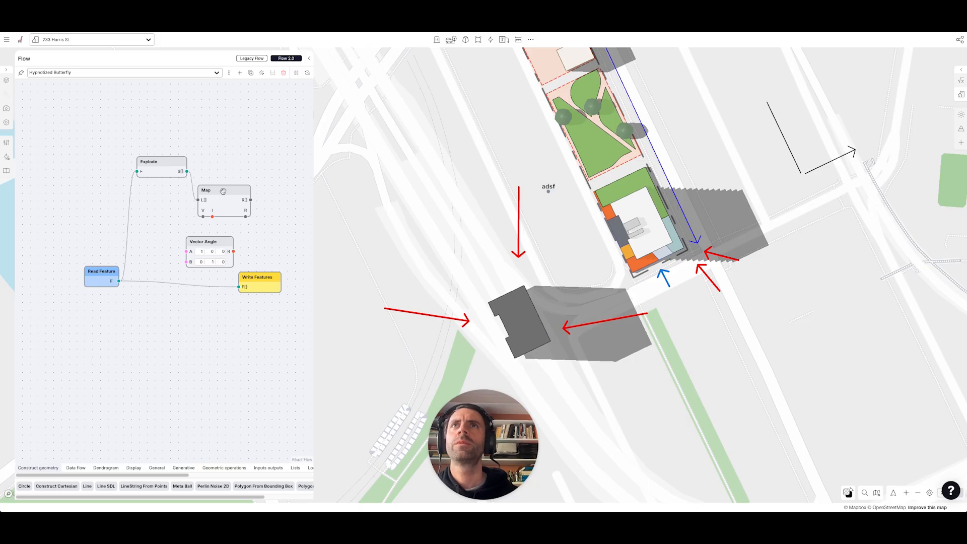
{"action": "left_click_drag", "start_coordinate": [222, 197], "coordinate": [219, 168]}
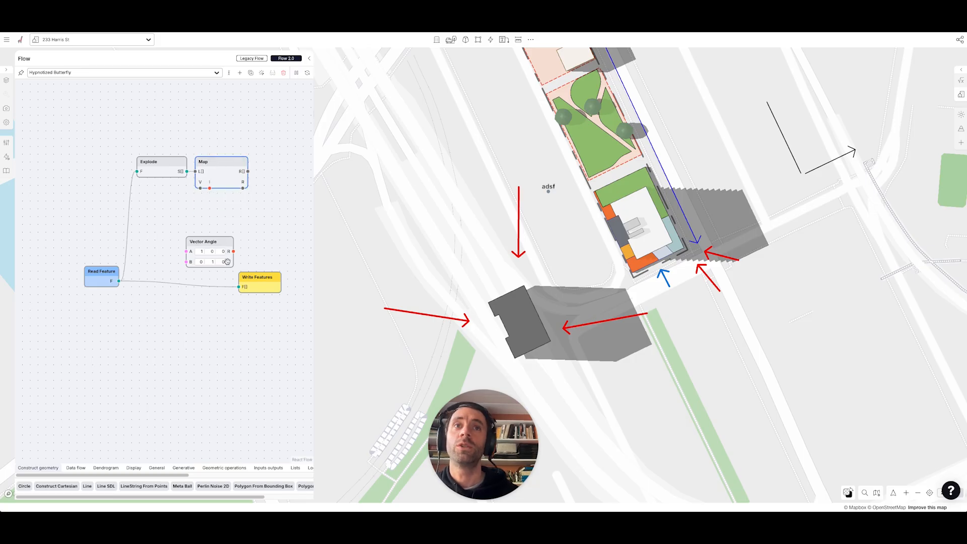
{"action": "left_click_drag", "start_coordinate": [202, 241], "coordinate": [249, 244]}
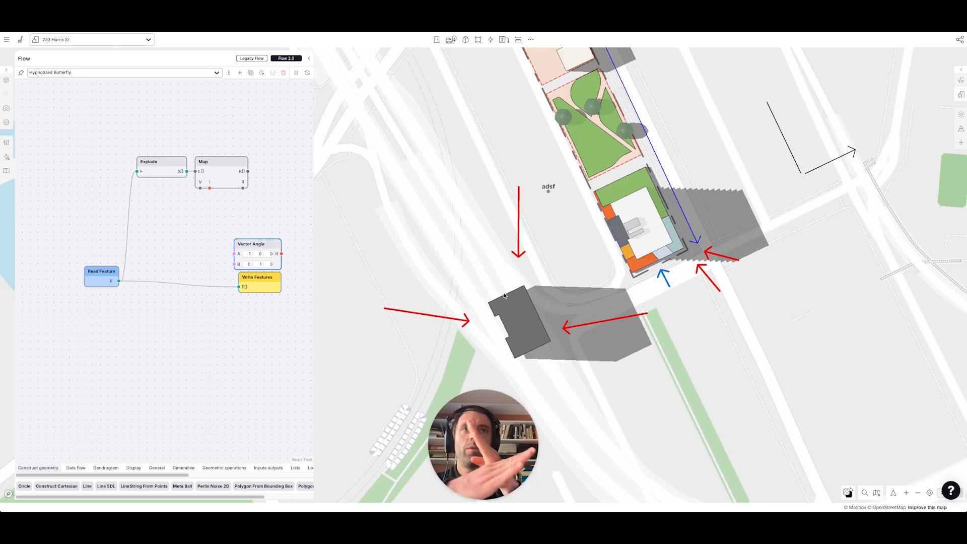
Add a Frame On Polyline node and connect its frame output to a new Deconstruct Frame node
{"action": "double_click", "coordinate": [196, 231]}
{"action": "type", "text": "fra"}
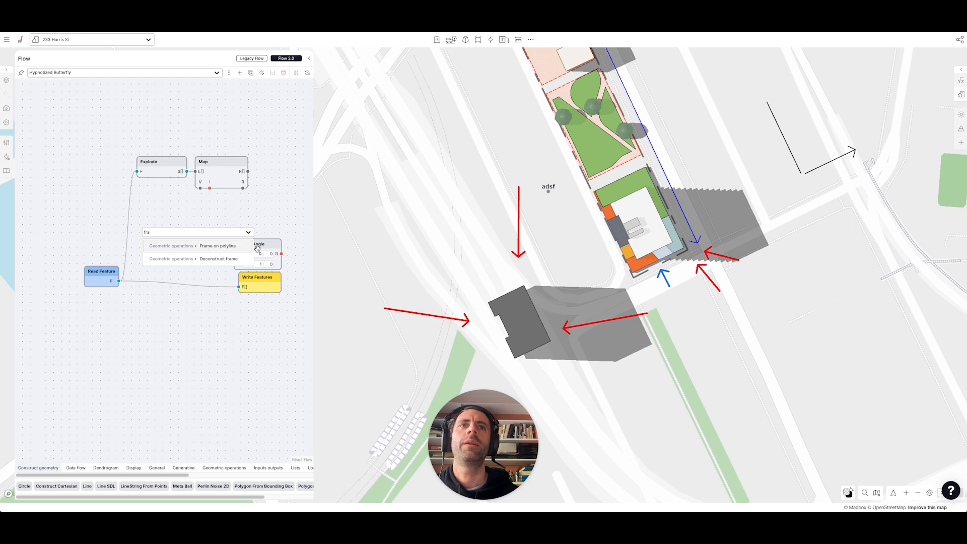
{"action": "left_click", "coordinate": [184, 247]}
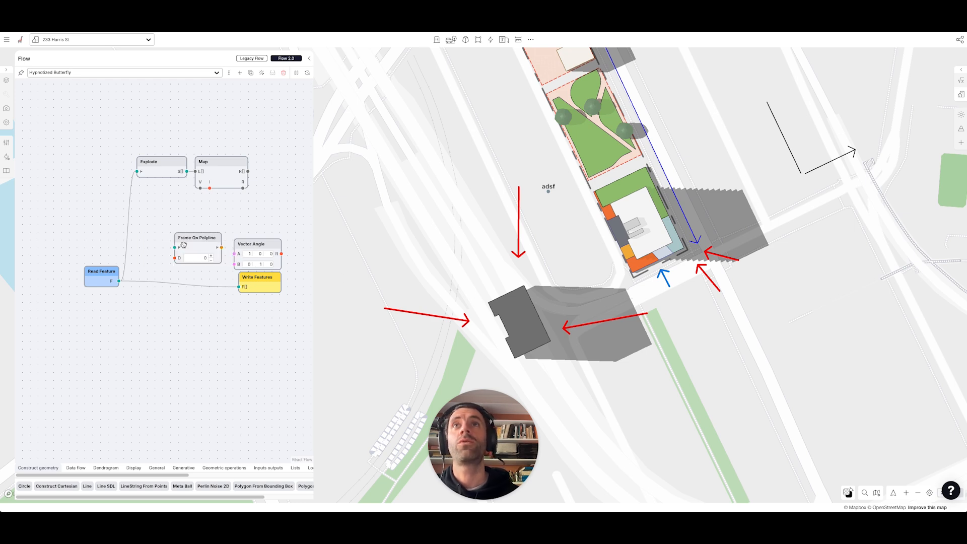
{"action": "left_click_drag", "start_coordinate": [222, 248], "coordinate": [151, 227]}
{"action": "left_click", "coordinate": [261, 250]}
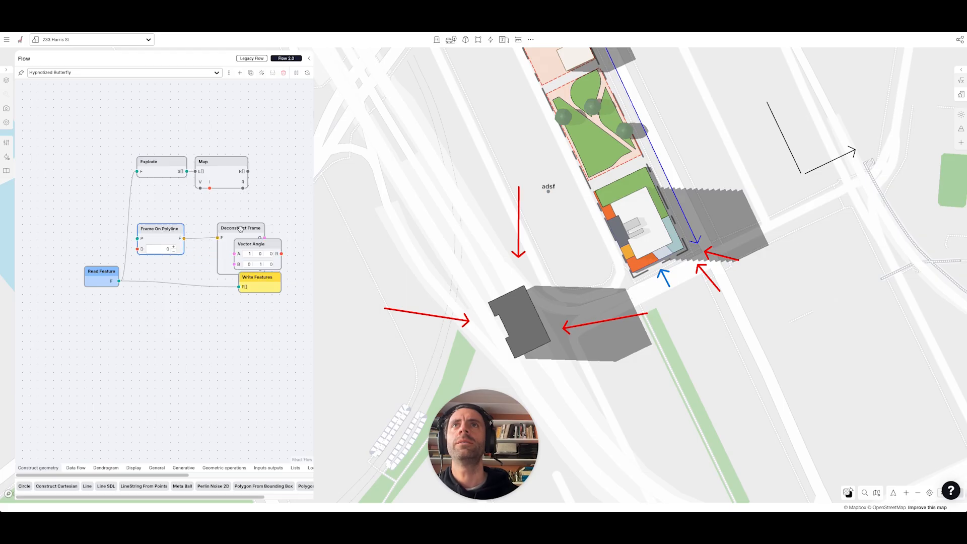
{"action": "left_click_drag", "start_coordinate": [241, 227], "coordinate": [193, 233]}
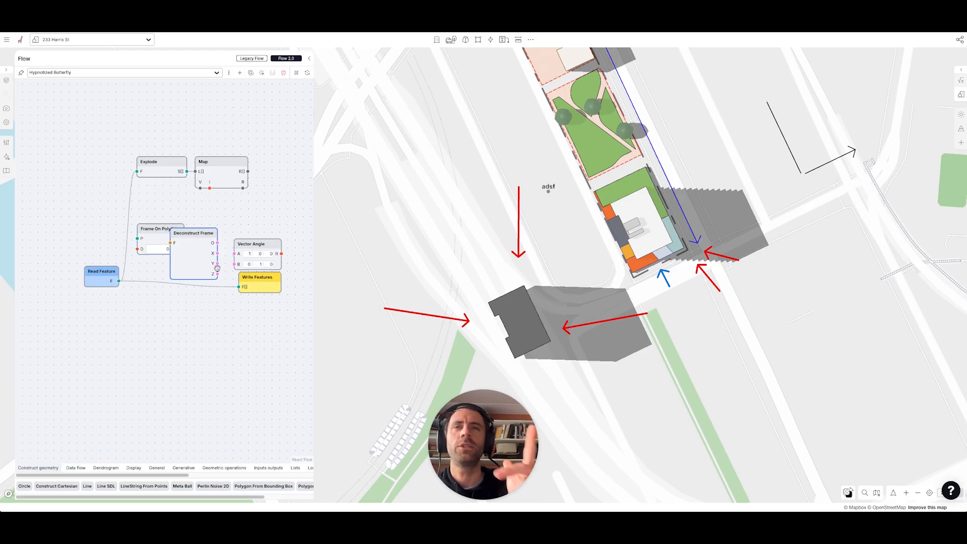
{"action": "left_click_drag", "start_coordinate": [194, 234], "coordinate": [217, 238]}
Connect the Map node's value to Frame On Polyline's polyline input and set its distance to 1
{"action": "left_click", "coordinate": [155, 243]}
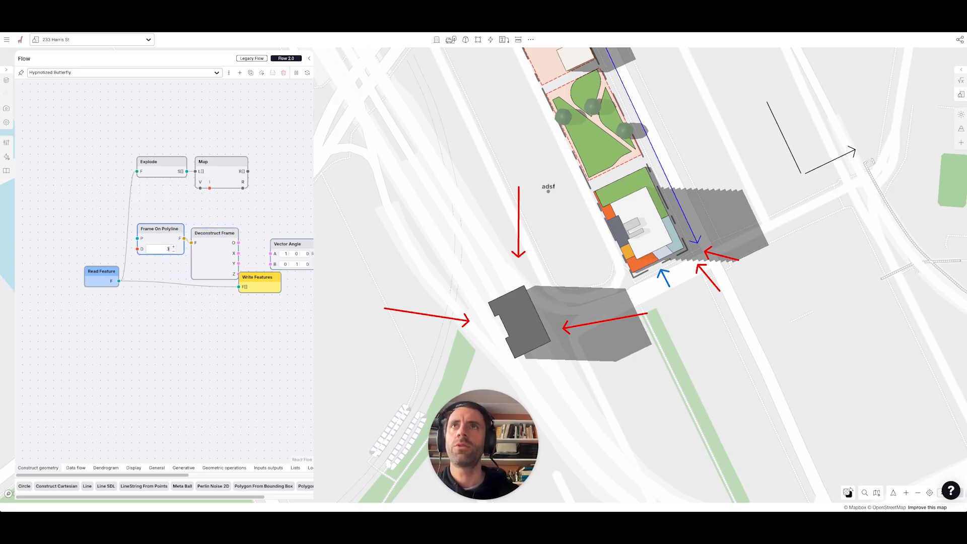
{"action": "left_click_drag", "start_coordinate": [200, 187], "coordinate": [163, 249]}
{"action": "type", "text": "1"}
Move Read Feature and Write Features clear of the frame nodes and link the frame's Y axis to Vector Angle's A input
{"action": "left_click", "coordinate": [235, 211]}
{"action": "left_click_drag", "start_coordinate": [245, 214], "coordinate": [209, 222]}
{"action": "left_click_drag", "start_coordinate": [245, 251], "coordinate": [250, 250]}
{"action": "left_click_drag", "start_coordinate": [226, 285], "coordinate": [282, 383]}
{"action": "left_click_drag", "start_coordinate": [69, 282], "coordinate": [45, 318]}
{"action": "left_click_drag", "start_coordinate": [217, 290], "coordinate": [190, 258]}
Add a Line SDL node of length 3 starting at the frame's origin and directed along its Y axis
{"action": "double_click", "coordinate": [269, 252]}
{"action": "type", "text": "sdl"}
{"action": "left_click", "coordinate": [271, 266]}
{"action": "left_click_drag", "start_coordinate": [263, 268], "coordinate": [195, 281]}
{"action": "double_click", "coordinate": [288, 278]}
{"action": "type", "text": "3"}
{"action": "left_click", "coordinate": [287, 299]}
{"action": "left_click_drag", "start_coordinate": [290, 309], "coordinate": [221, 308]}
{"action": "left_click_drag", "start_coordinate": [179, 264], "coordinate": [178, 293]}
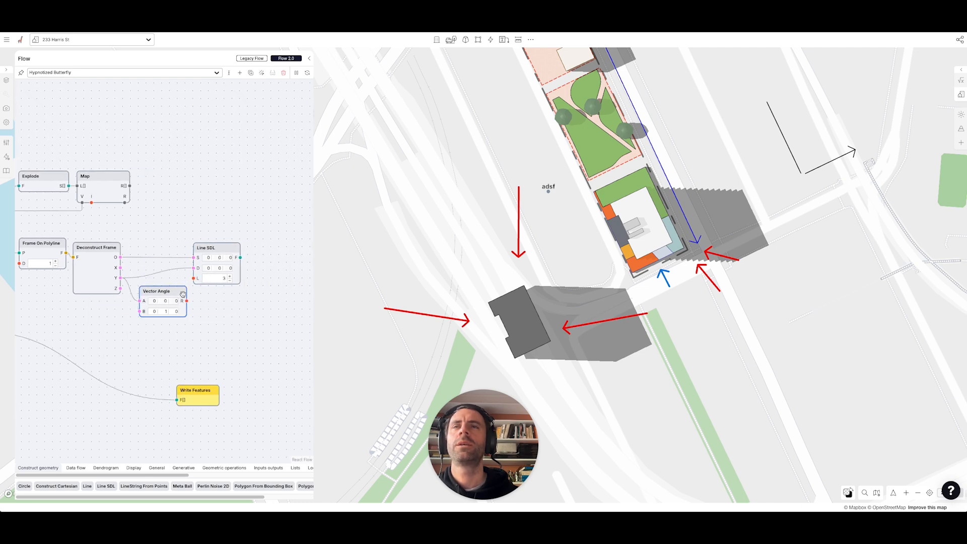
{"action": "left_click_drag", "start_coordinate": [213, 249], "coordinate": [217, 247]}
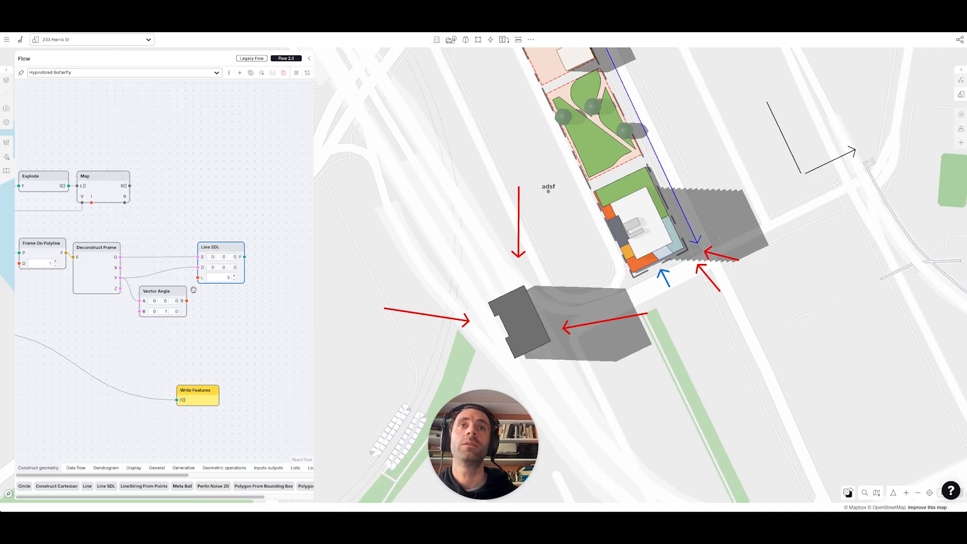
Show the adsf pin's properties as JSON and copy the label object from its marker property
{"action": "left_click", "coordinate": [551, 194]}
{"action": "left_click_drag", "start_coordinate": [550, 193], "coordinate": [503, 206]}
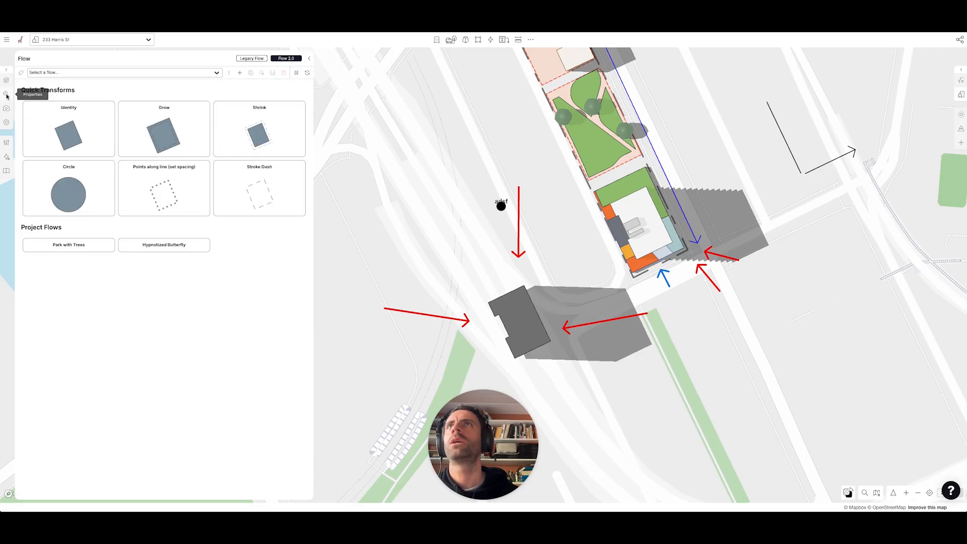
{"action": "left_click", "coordinate": [6, 95]}
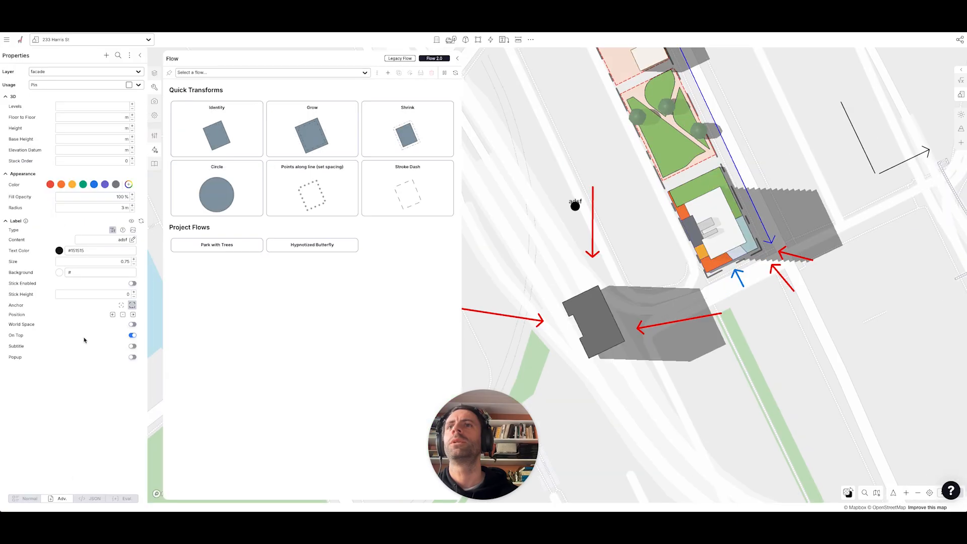
{"action": "left_click", "coordinate": [91, 499]}
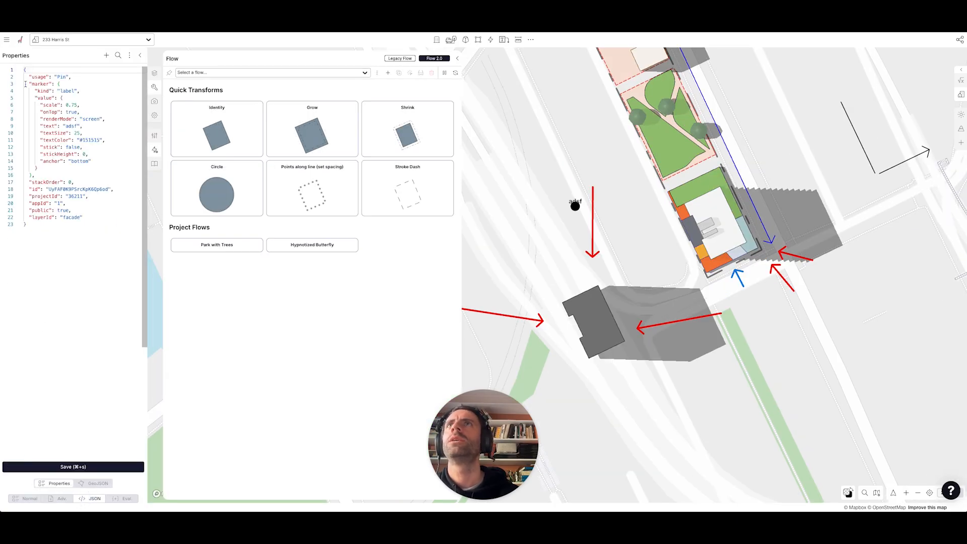
{"action": "left_click_drag", "start_coordinate": [57, 83], "coordinate": [54, 169]}
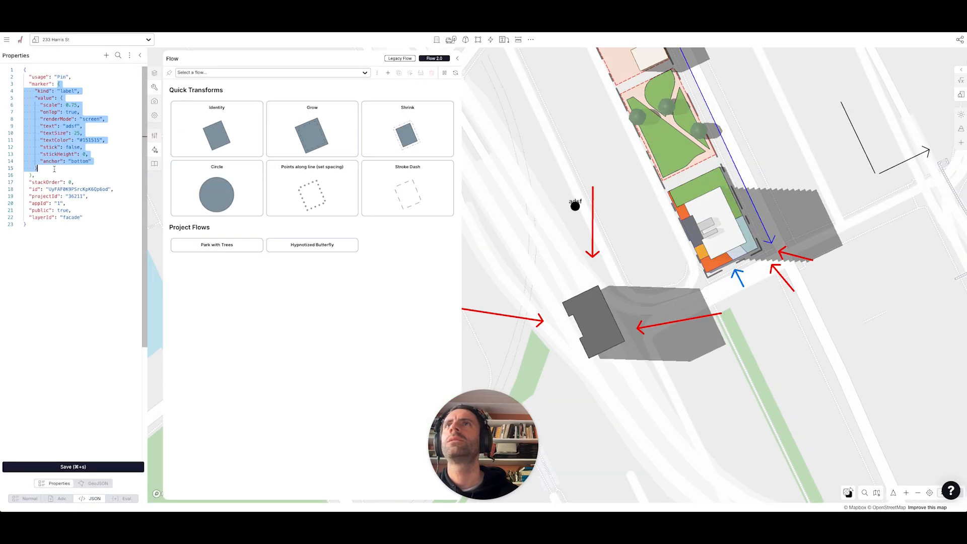
{"action": "left_click", "coordinate": [62, 126]}
{"action": "double_click", "coordinate": [50, 127]}
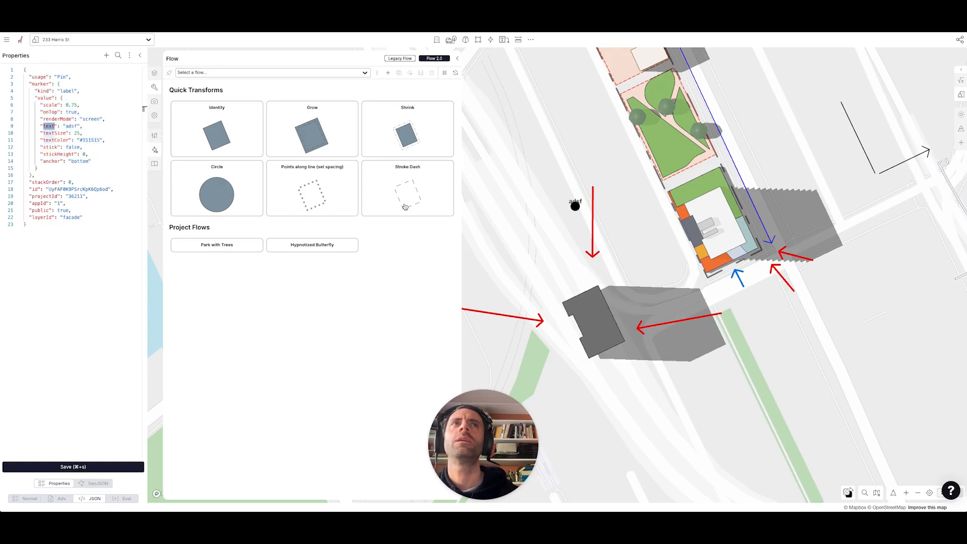
Reselect the facade volume and add a Panel node containing the copied label JSON to its flow
{"action": "left_click", "coordinate": [581, 304]}
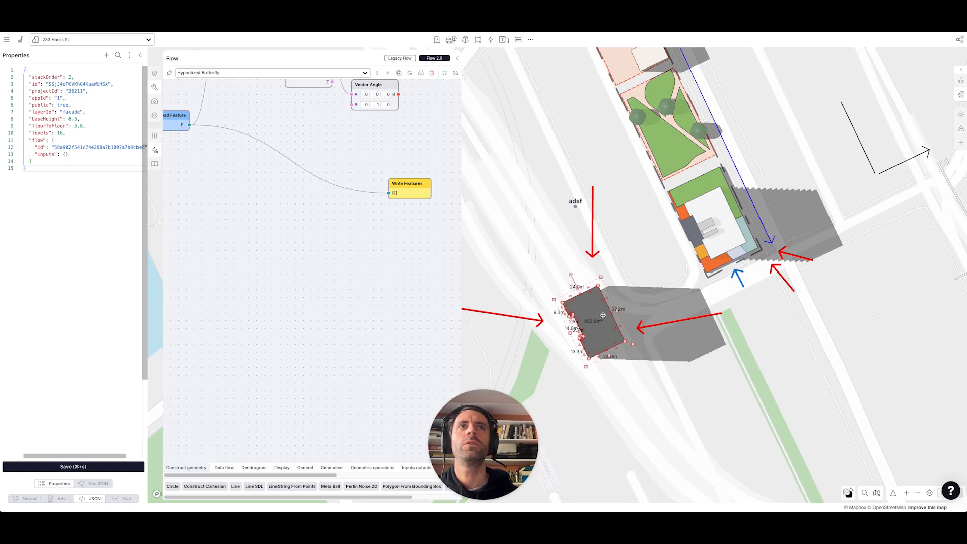
{"action": "double_click", "coordinate": [325, 259]}
{"action": "type", "text": "panel"}
{"action": "left_click", "coordinate": [313, 273]}
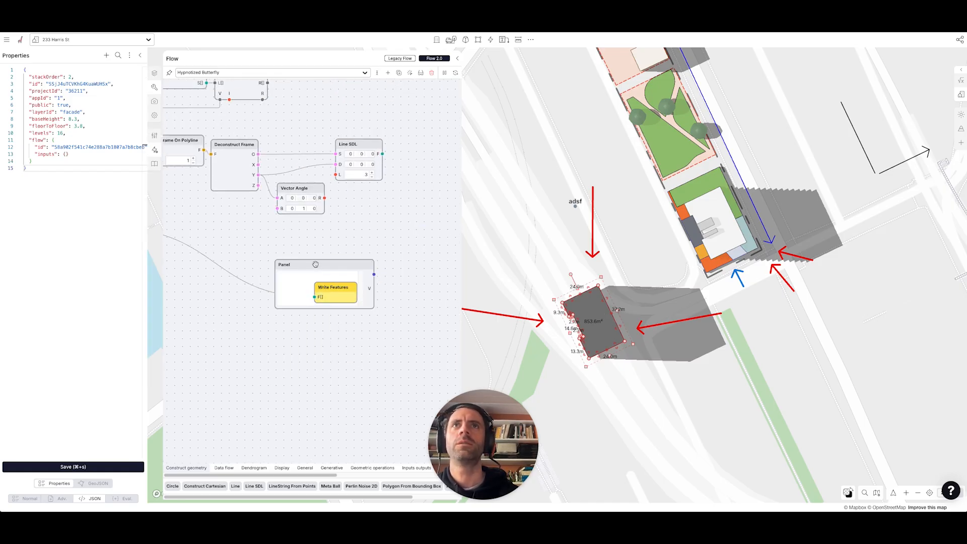
Add a Parse node fed by the Panel, then enlarge the Panel and move Write Features clear of it
{"action": "double_click", "coordinate": [374, 228]}
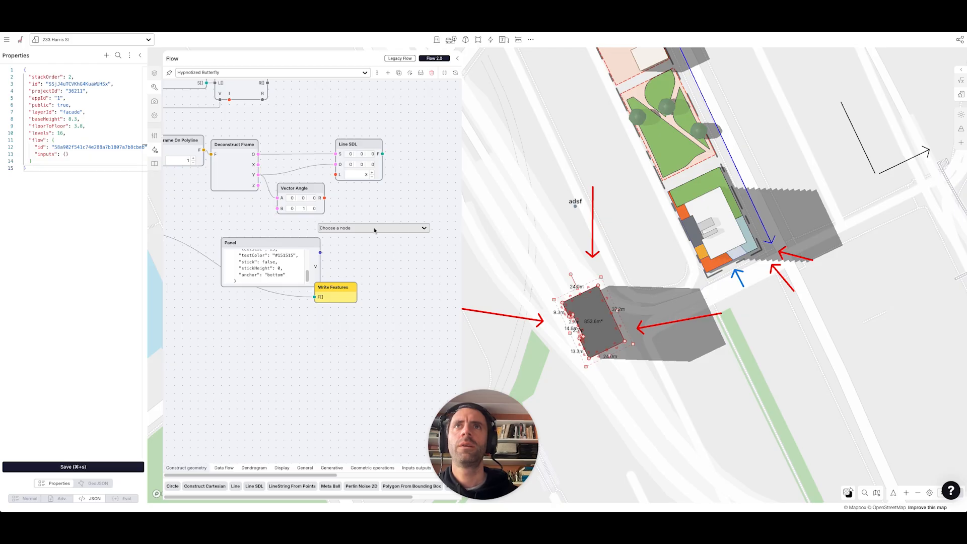
{"action": "type", "text": "parse"}
{"action": "left_click", "coordinate": [363, 244]}
{"action": "left_click_drag", "start_coordinate": [320, 253], "coordinate": [346, 248]}
{"action": "left_click_drag", "start_coordinate": [427, 221], "coordinate": [397, 238]}
{"action": "left_click_drag", "start_coordinate": [269, 261], "coordinate": [262, 255]}
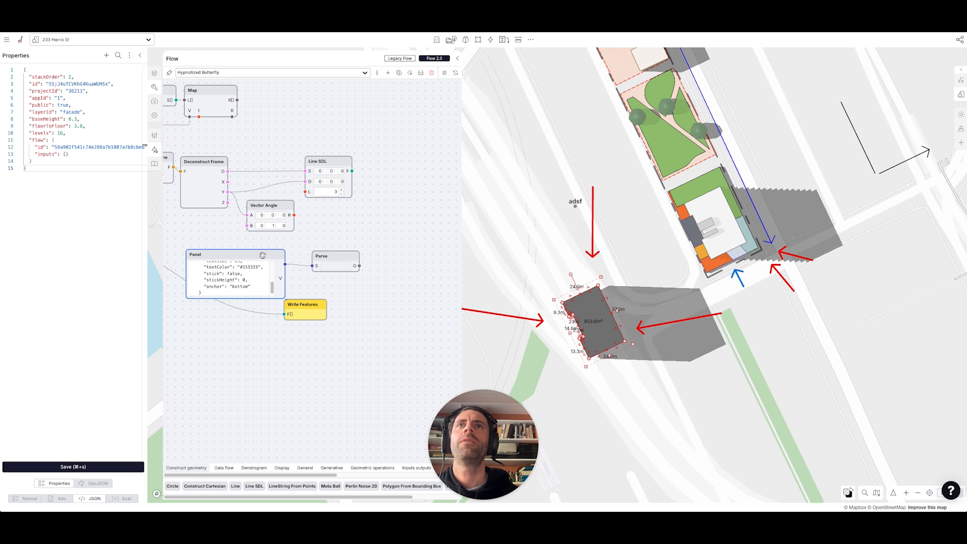
{"action": "left_click_drag", "start_coordinate": [286, 299], "coordinate": [305, 418]}
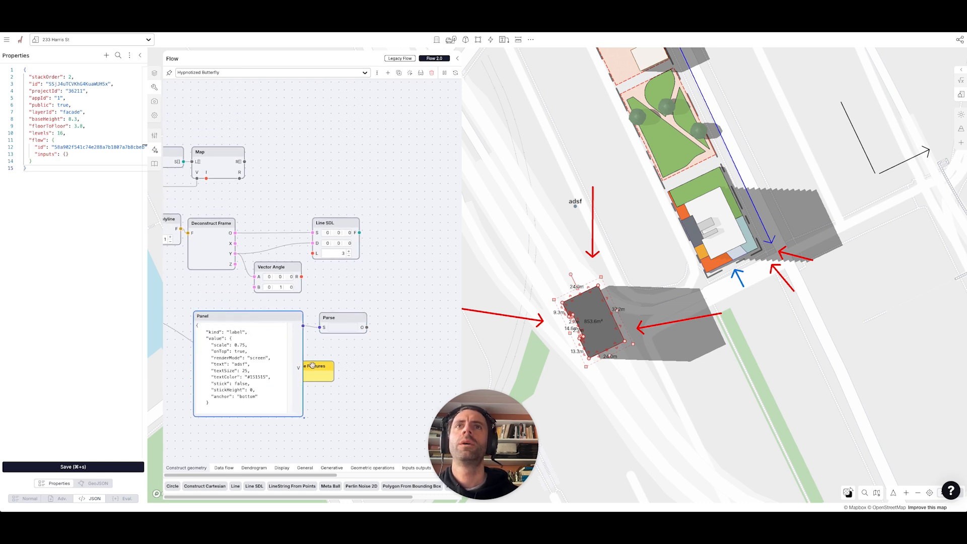
{"action": "left_click_drag", "start_coordinate": [312, 366], "coordinate": [376, 366]}
Add a Write Property node for the parsed label object and set its property to value.text
{"action": "double_click", "coordinate": [390, 300]}
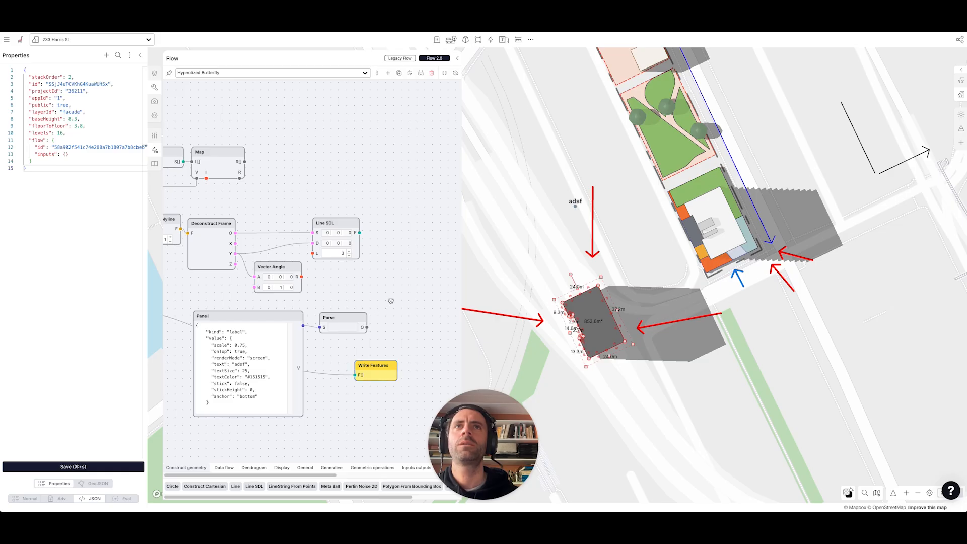
{"action": "type", "text": "write"}
{"action": "left_click", "coordinate": [388, 326]}
{"action": "left_click", "coordinate": [395, 325]}
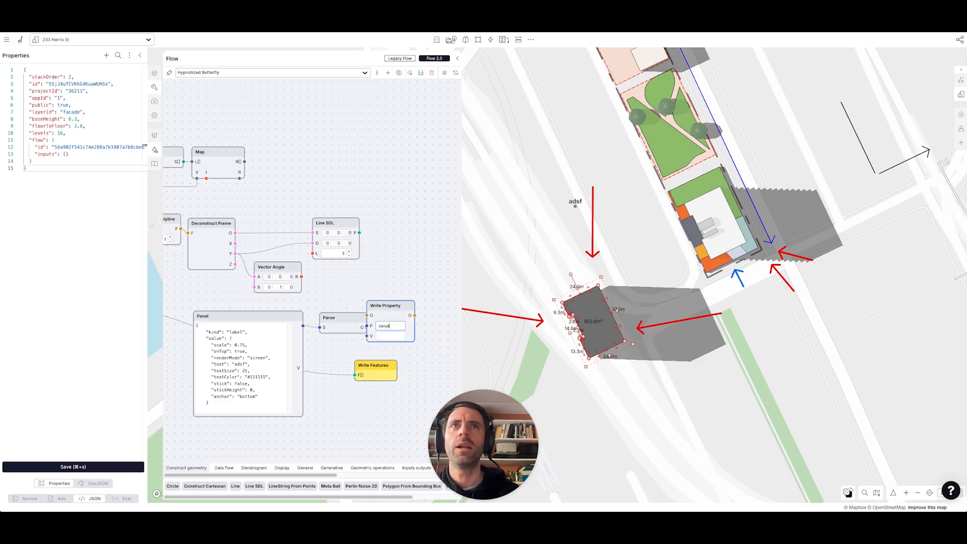
Add a Round node that passes Vector Angle's result to Write Property's value, and space out Write Property and Parse
{"action": "double_click", "coordinate": [304, 277]}
{"action": "type", "text": "round"}
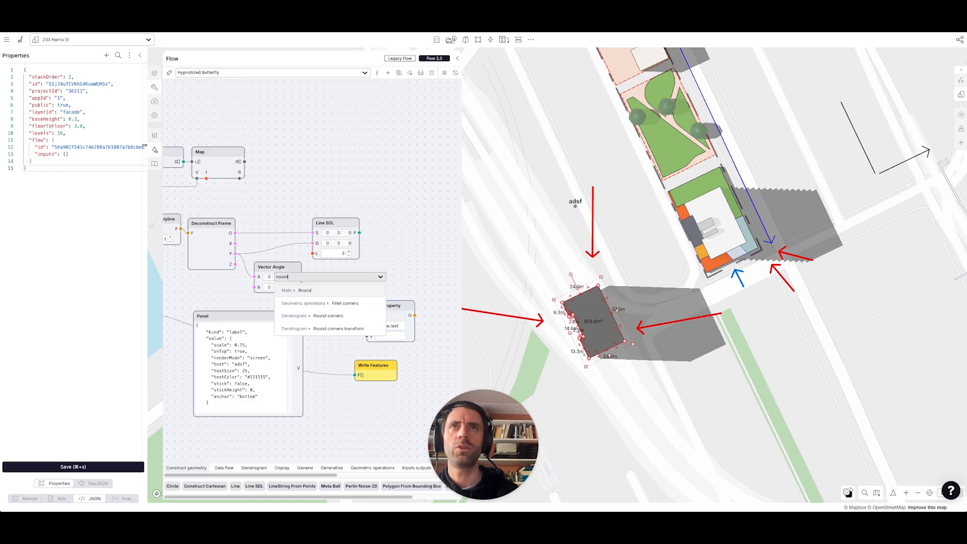
{"action": "left_click", "coordinate": [328, 293]}
{"action": "left_click_drag", "start_coordinate": [308, 292], "coordinate": [366, 336]}
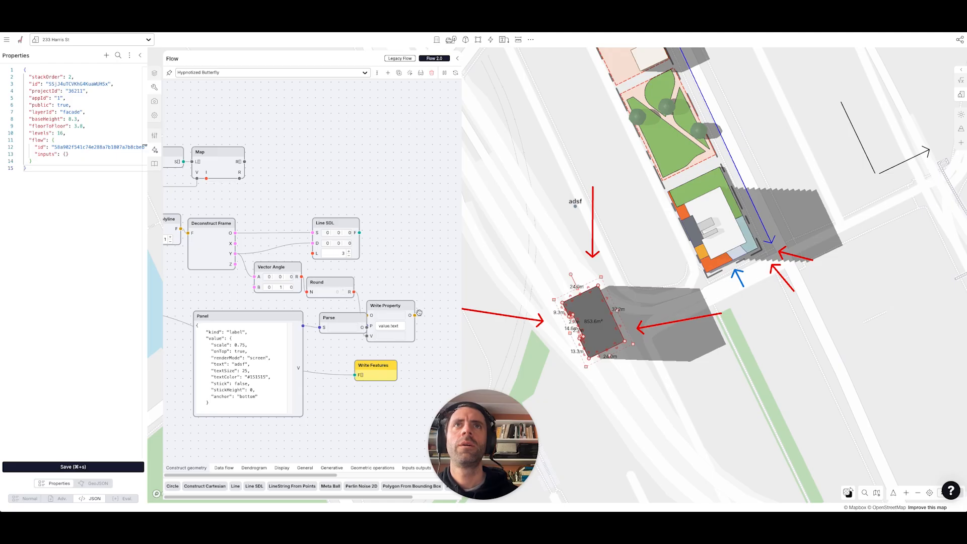
{"action": "left_click_drag", "start_coordinate": [419, 313], "coordinate": [430, 309]}
{"action": "left_click_drag", "start_coordinate": [352, 316], "coordinate": [349, 315]}
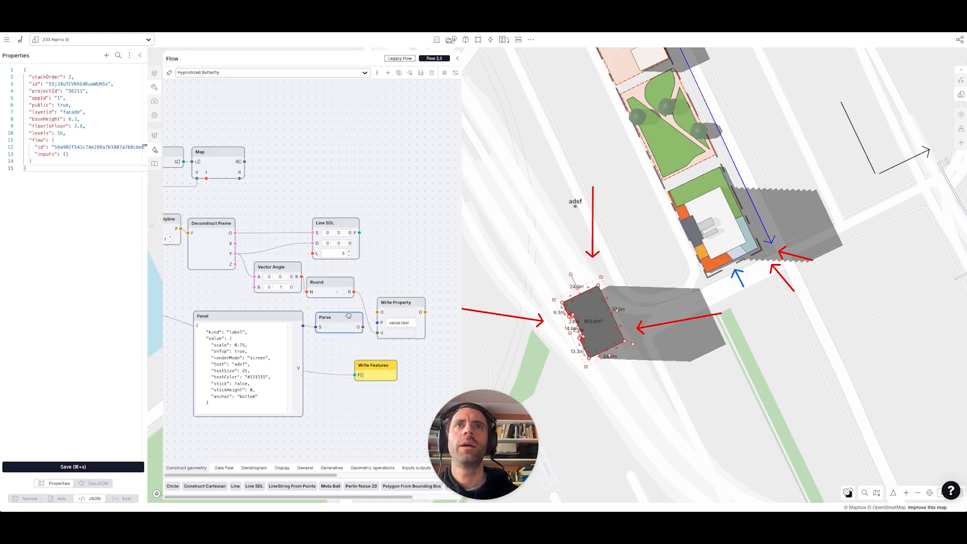
Add a Write Feature Property node for the Line SDL feature, writing Write Property's output to the property marker
{"action": "double_click", "coordinate": [392, 270]}
{"action": "type", "text": "write fea"}
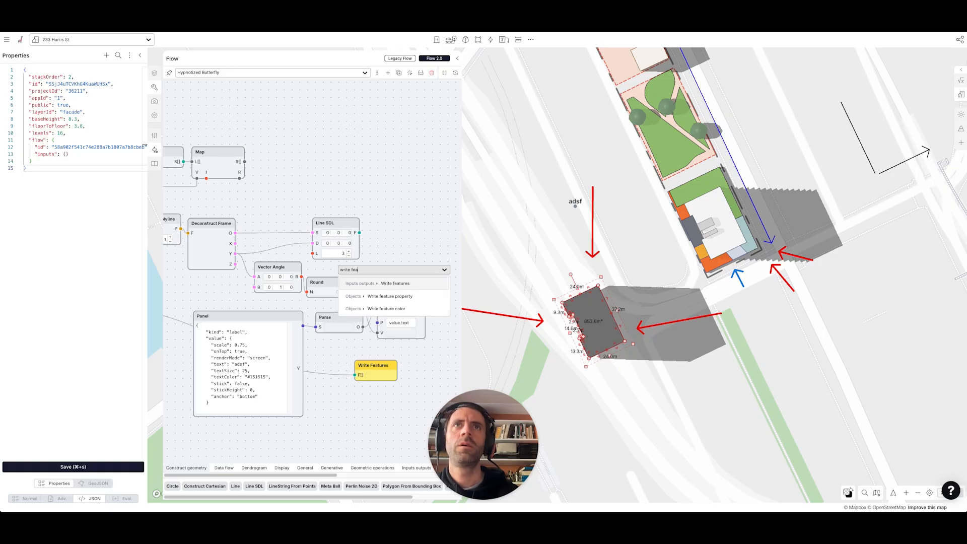
{"action": "left_click", "coordinate": [390, 296]}
{"action": "left_click_drag", "start_coordinate": [398, 275], "coordinate": [375, 250]}
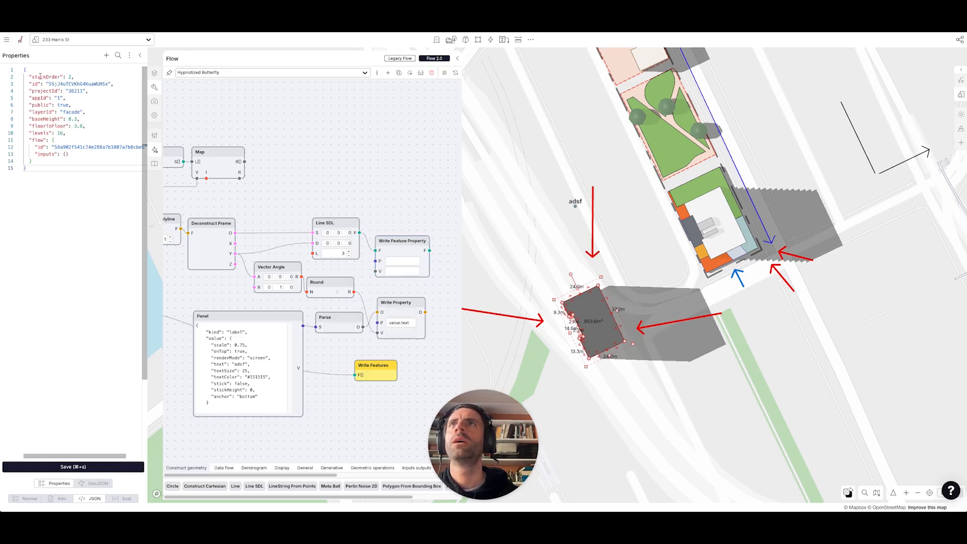
{"action": "left_click", "coordinate": [403, 261]}
{"action": "type", "text": "marker"}
{"action": "left_click_drag", "start_coordinate": [375, 271], "coordinate": [425, 312]}
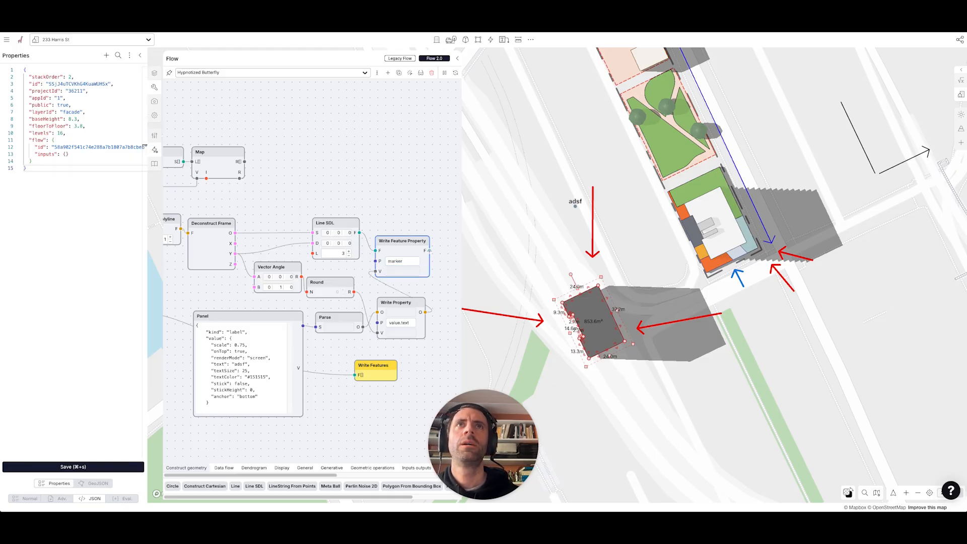
Return the labelled feature to the Map node and feed Write Features from Map's result list instead of Read Feature
{"action": "left_click_drag", "start_coordinate": [429, 251], "coordinate": [239, 178]}
{"action": "left_click_drag", "start_coordinate": [386, 372], "coordinate": [411, 132]}
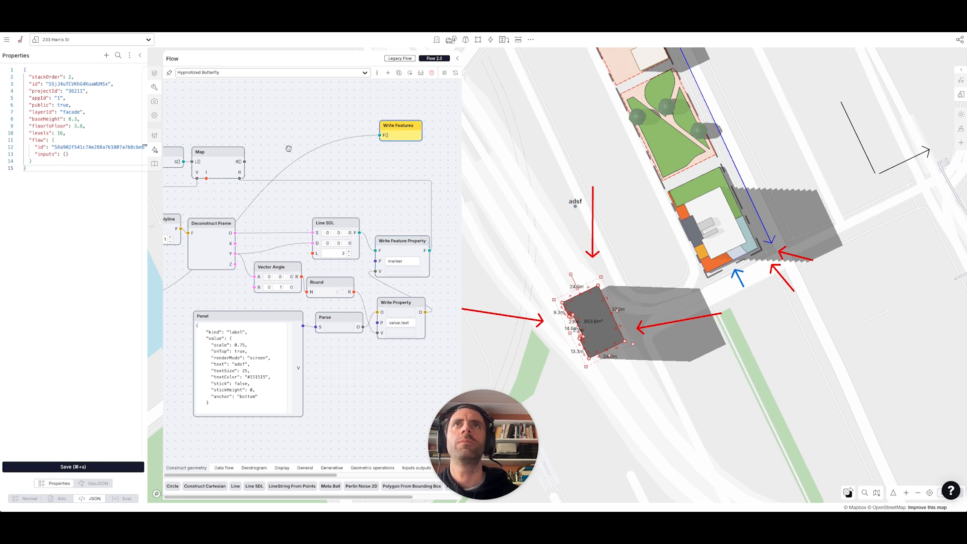
{"action": "left_click_drag", "start_coordinate": [244, 161], "coordinate": [384, 132]}
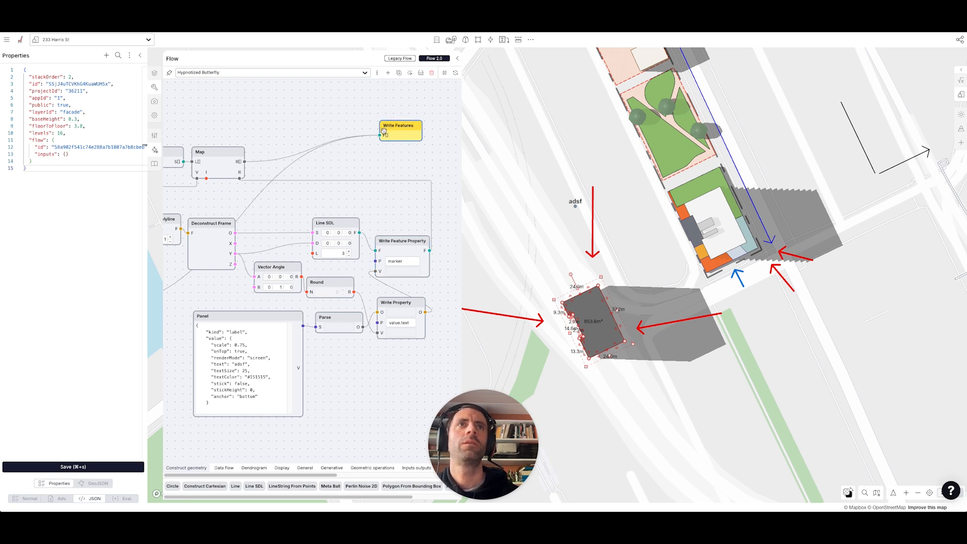
{"action": "left_click", "coordinate": [291, 165]}
{"action": "key", "text": "BackSpace"}
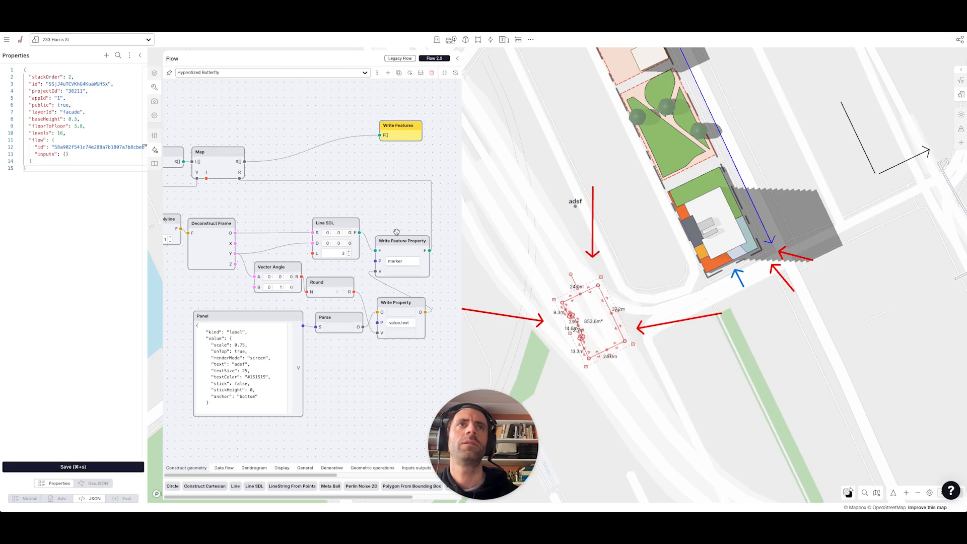
Check the flow for node errors and add the missing closing brace to the Panel's JSON
{"action": "left_click", "coordinate": [421, 72]}
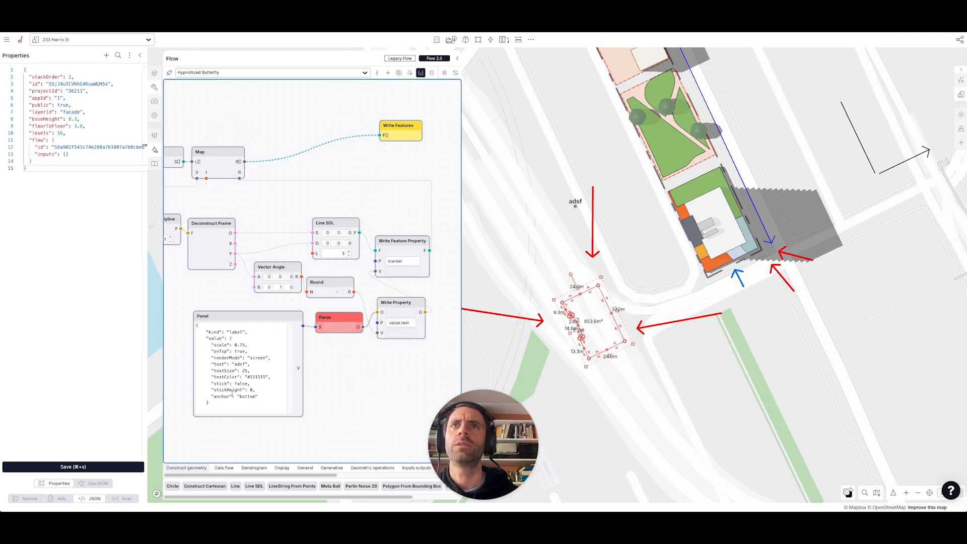
{"action": "left_click", "coordinate": [218, 408]}
{"action": "type", "text": "}"}
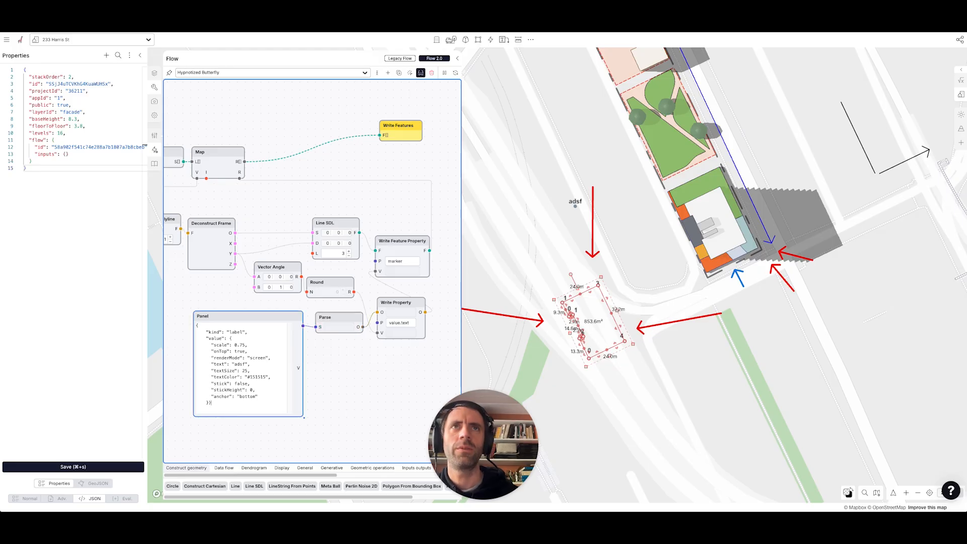
{"action": "left_click", "coordinate": [323, 384]}
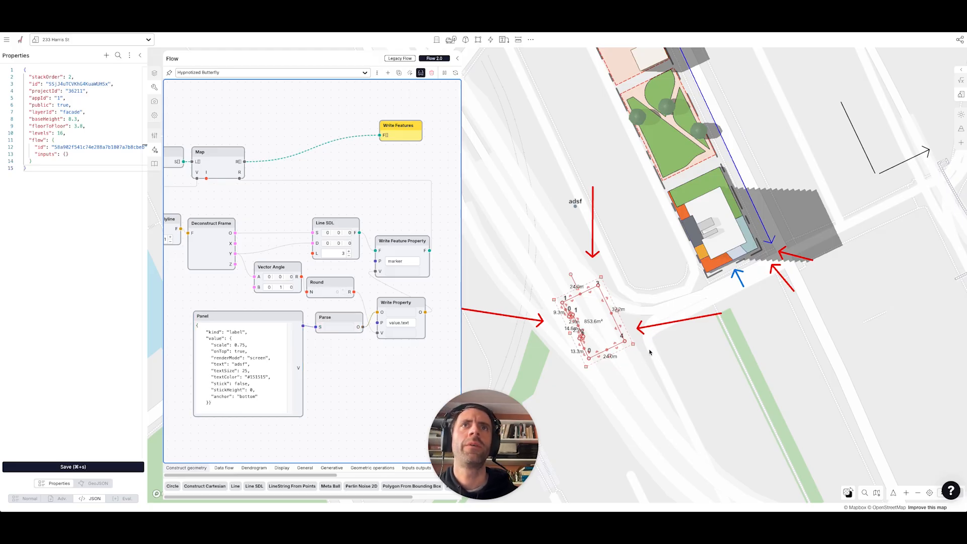
{"action": "left_click", "coordinate": [628, 364]}
{"action": "scroll", "coordinate": [616, 353], "scroll_direction": "up", "scroll_amount": 3}
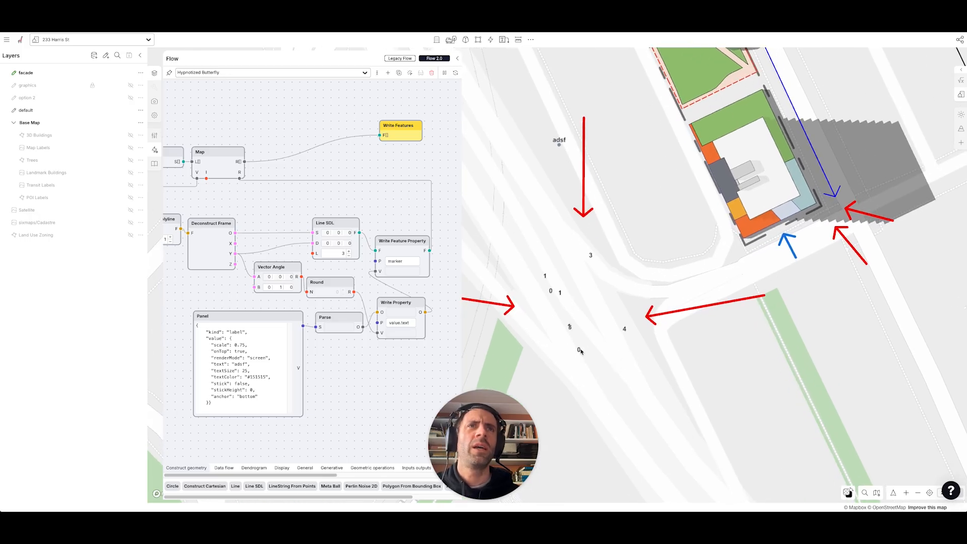
Make room beside Vector Angle and insert a Radians To Degrees node between Vector Angle and Round
{"action": "left_click", "coordinate": [562, 292]}
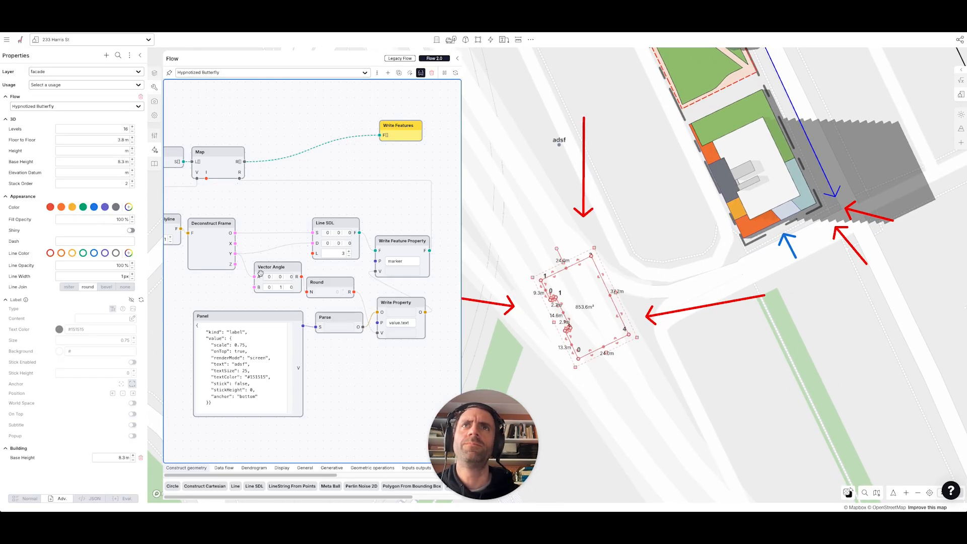
{"action": "left_click_drag", "start_coordinate": [267, 319], "coordinate": [245, 340]}
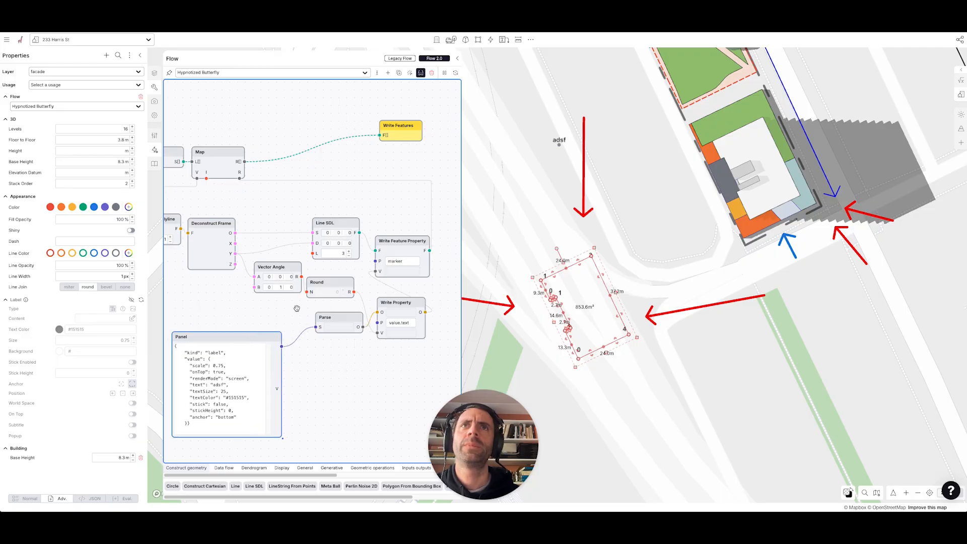
{"action": "left_click_drag", "start_coordinate": [275, 268], "coordinate": [249, 287]}
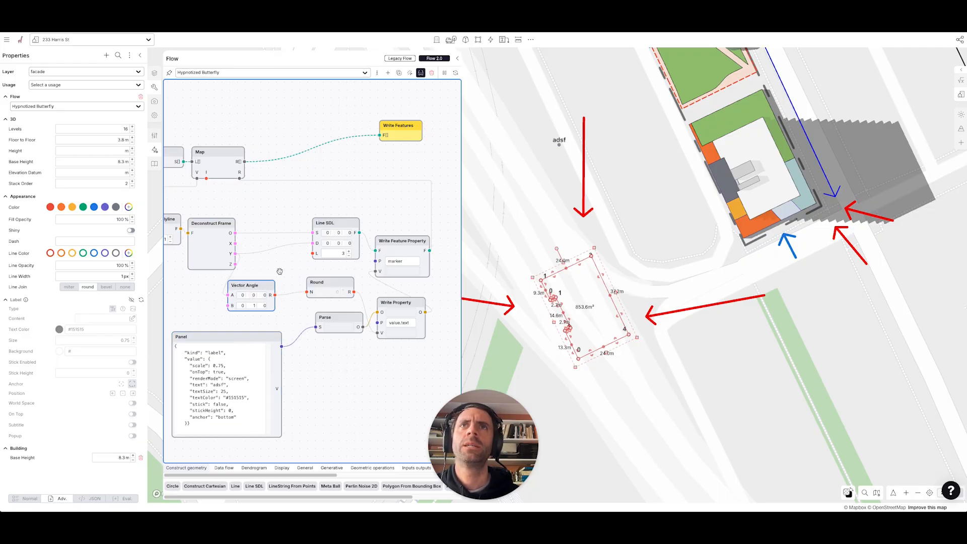
{"action": "double_click", "coordinate": [280, 274]}
{"action": "type", "text": "deg"}
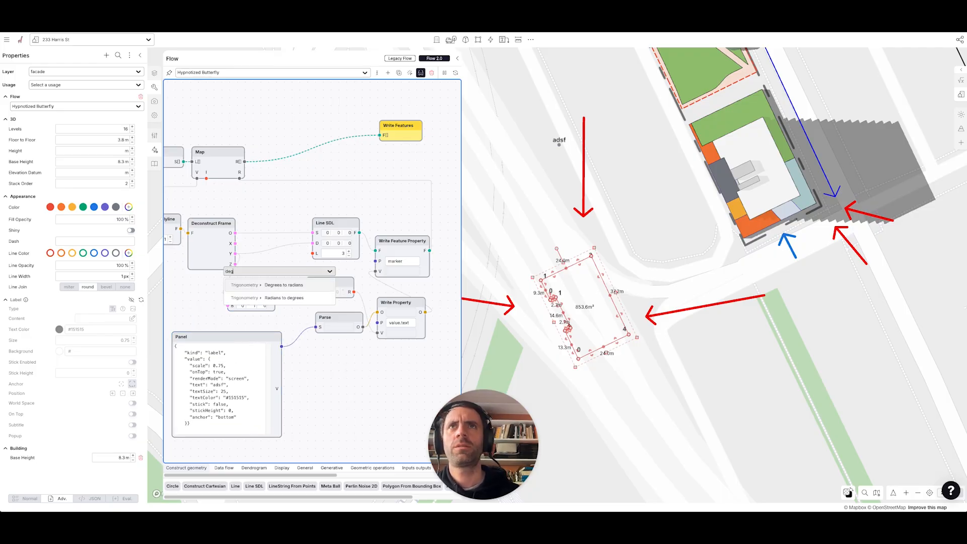
{"action": "left_click", "coordinate": [280, 298]}
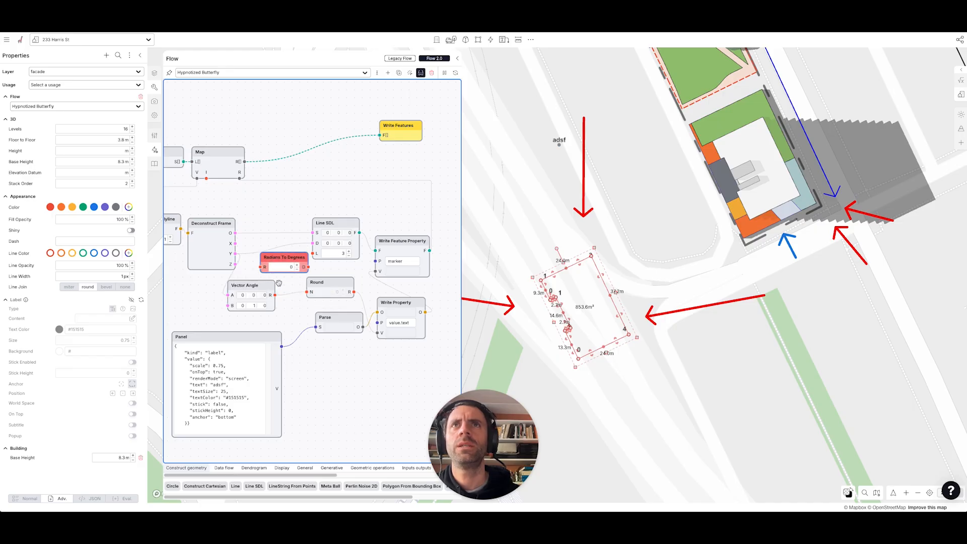
{"action": "left_click_drag", "start_coordinate": [260, 267], "coordinate": [275, 295]}
{"action": "left_click_drag", "start_coordinate": [309, 267], "coordinate": [305, 292]}
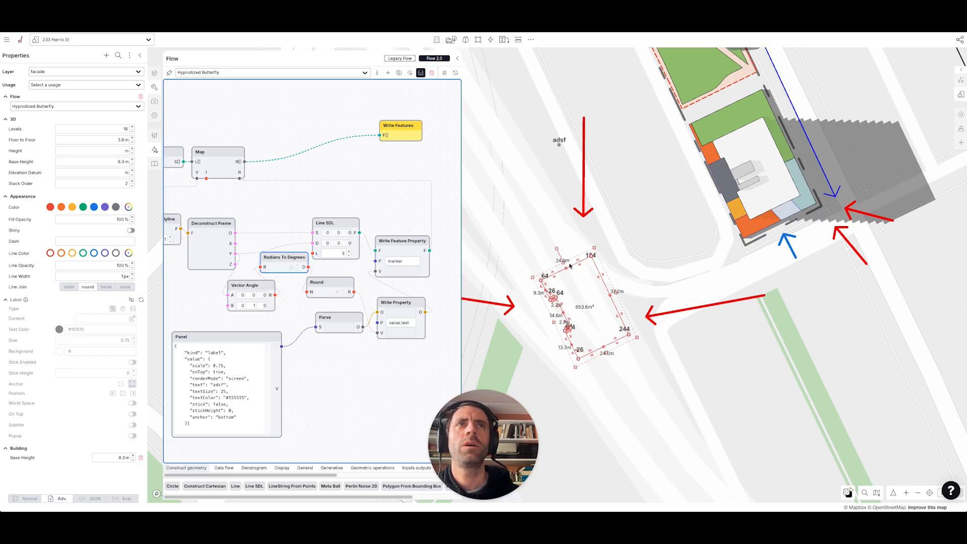
Check the angle labels with the volume deselected and set the Line SDL length to 33
{"action": "left_click", "coordinate": [621, 360]}
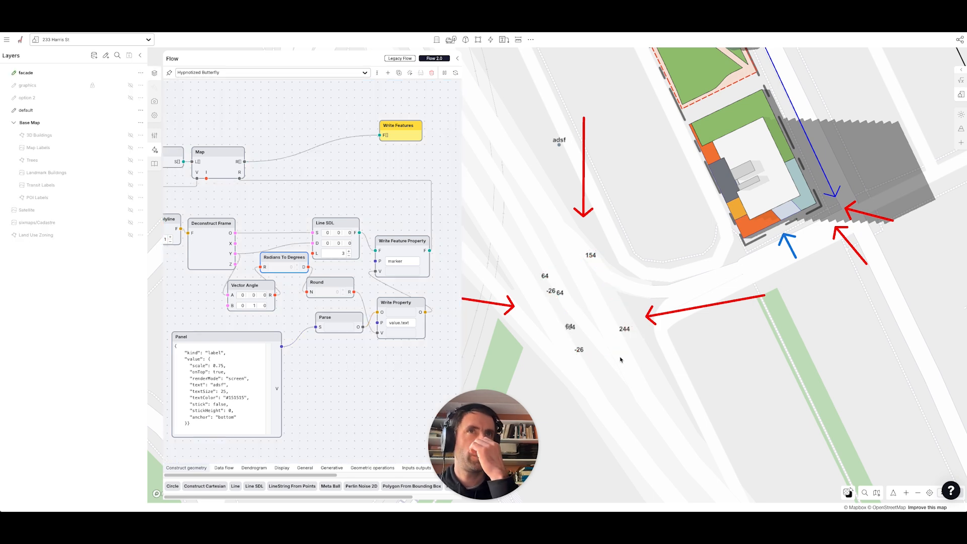
{"action": "left_click_drag", "start_coordinate": [606, 334], "coordinate": [594, 345]}
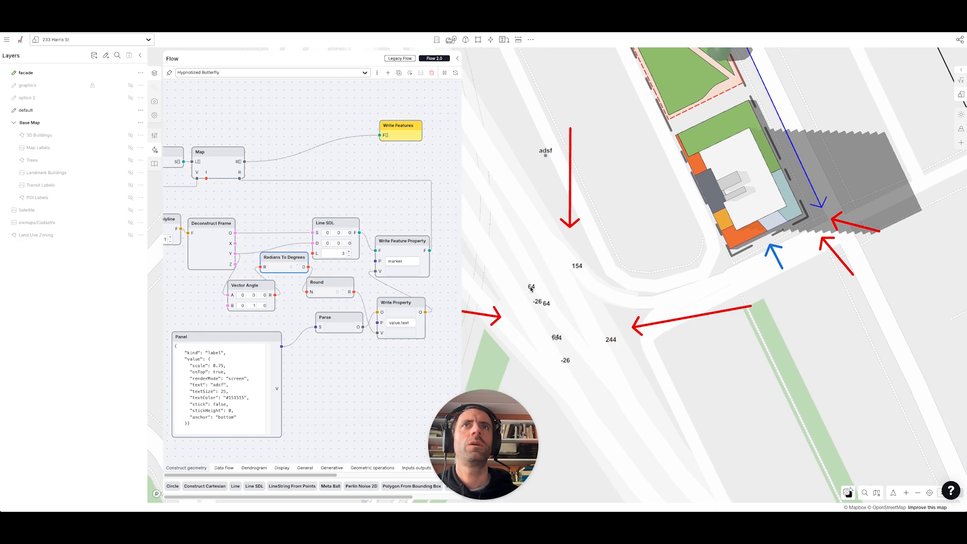
{"action": "left_click", "coordinate": [331, 257]}
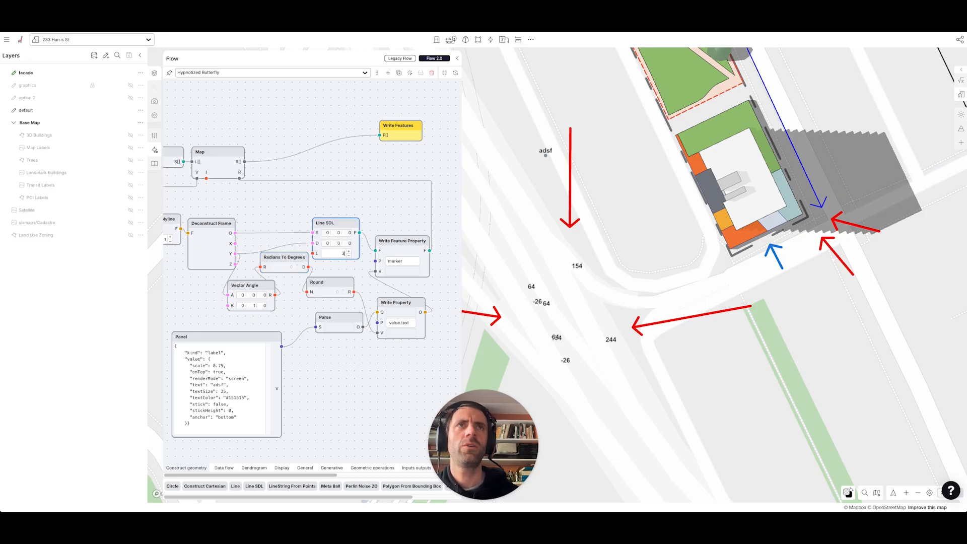
{"action": "type", "text": "3"}
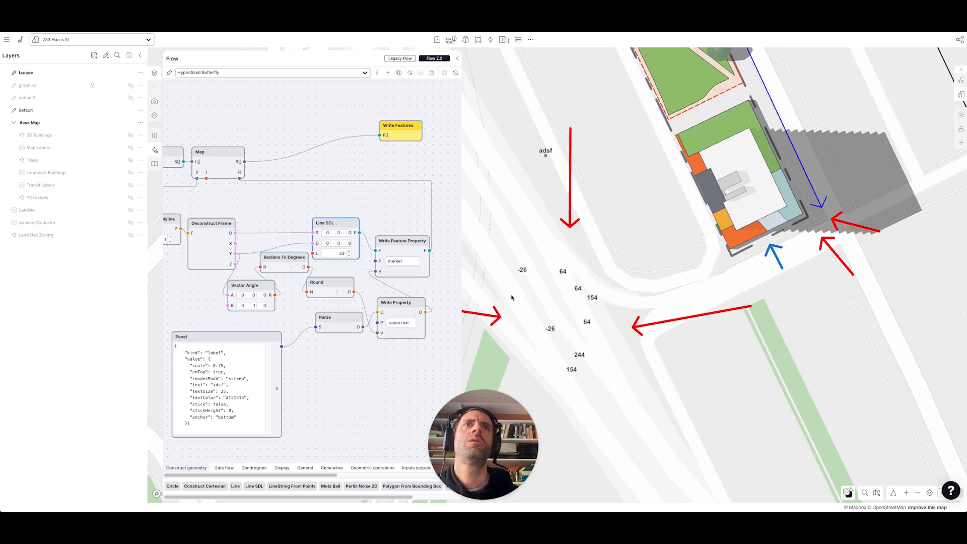
Set the Line SDL length to 2 and check the edge angle labels with the facade volume deselected
{"action": "left_click", "coordinate": [525, 271]}
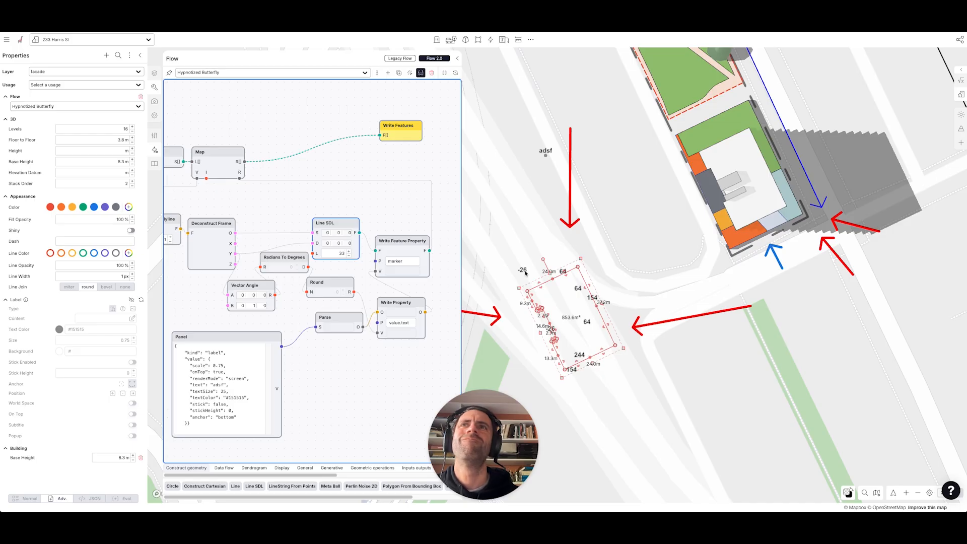
{"action": "left_click", "coordinate": [133, 274]}
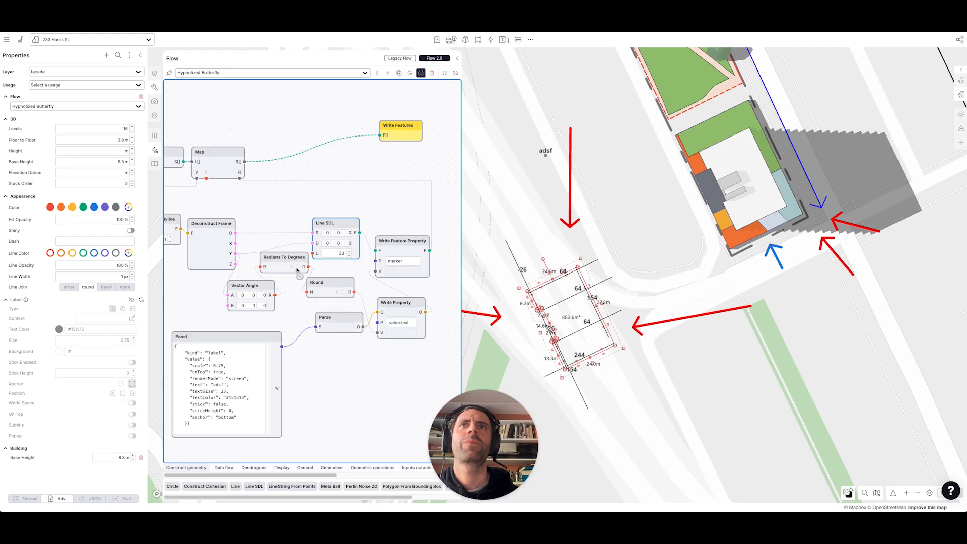
{"action": "double_click", "coordinate": [341, 252]}
{"action": "type", "text": "2"}
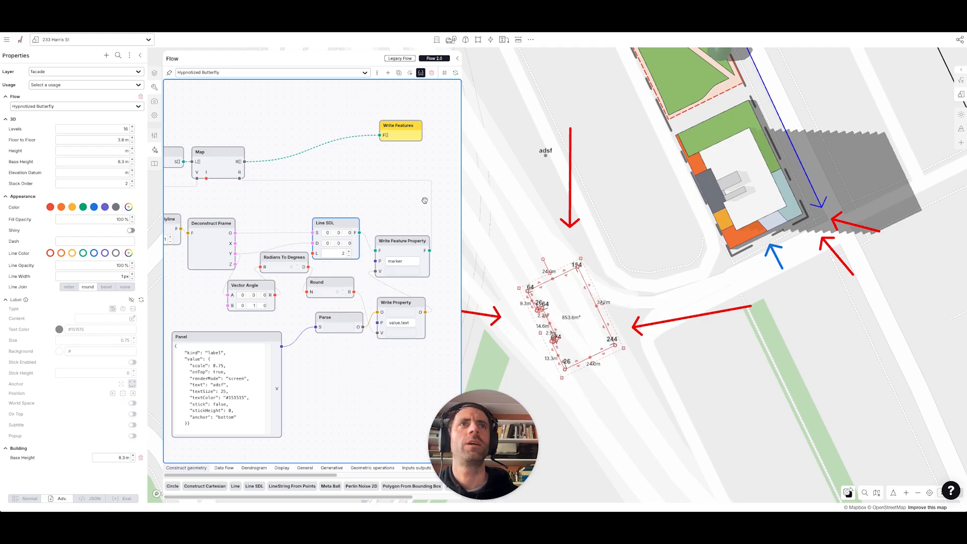
{"action": "left_click", "coordinate": [599, 269]}
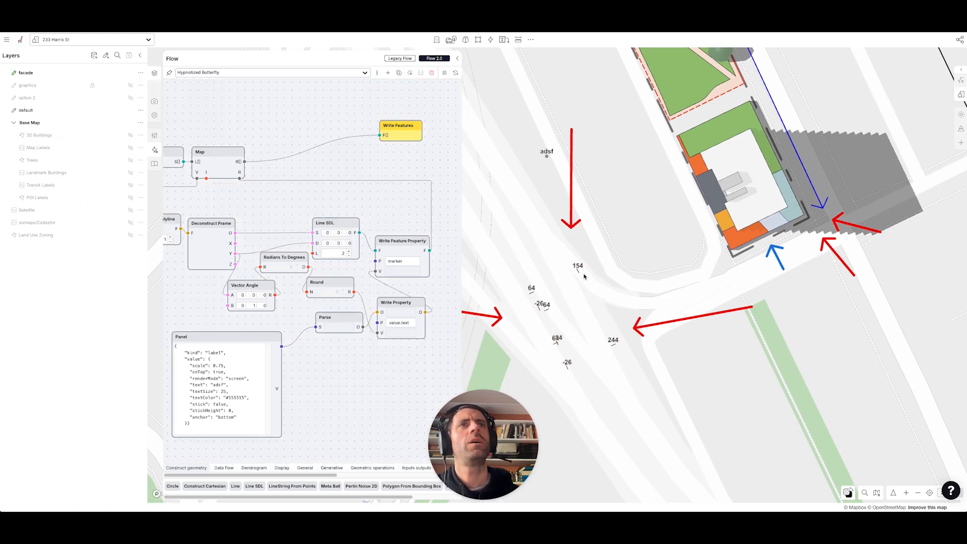
{"action": "left_click", "coordinate": [577, 272]}
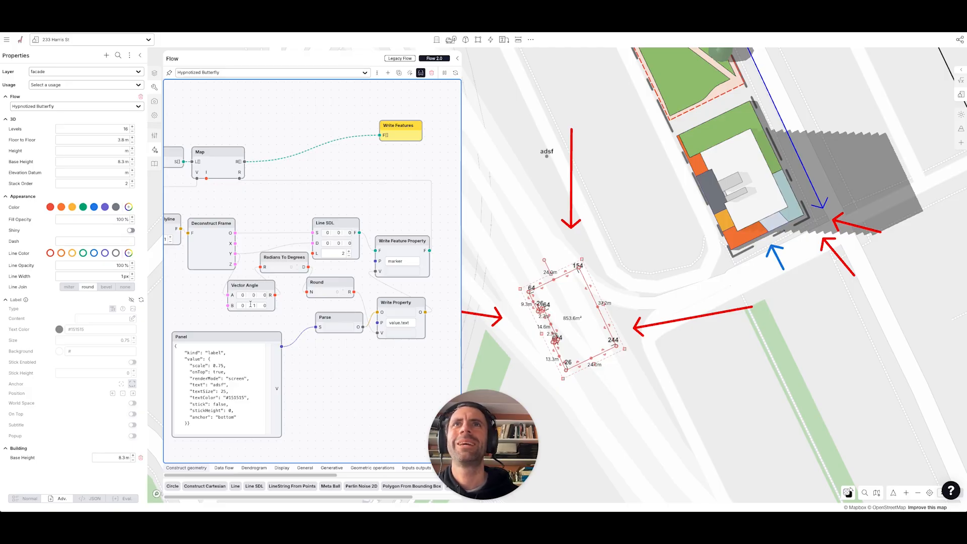
Insert a Multiply node with factor -1 between Deconstruct Frame's Y output and Vector Angle's A input
{"action": "double_click", "coordinate": [212, 311]}
{"action": "type", "text": "mul"}
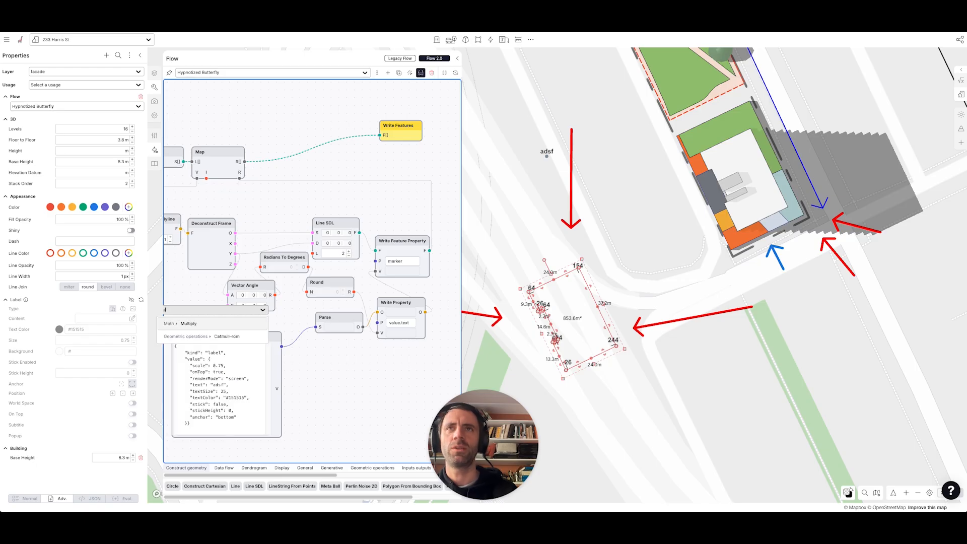
{"action": "left_click", "coordinate": [210, 324]}
{"action": "left_click_drag", "start_coordinate": [204, 281], "coordinate": [233, 263]}
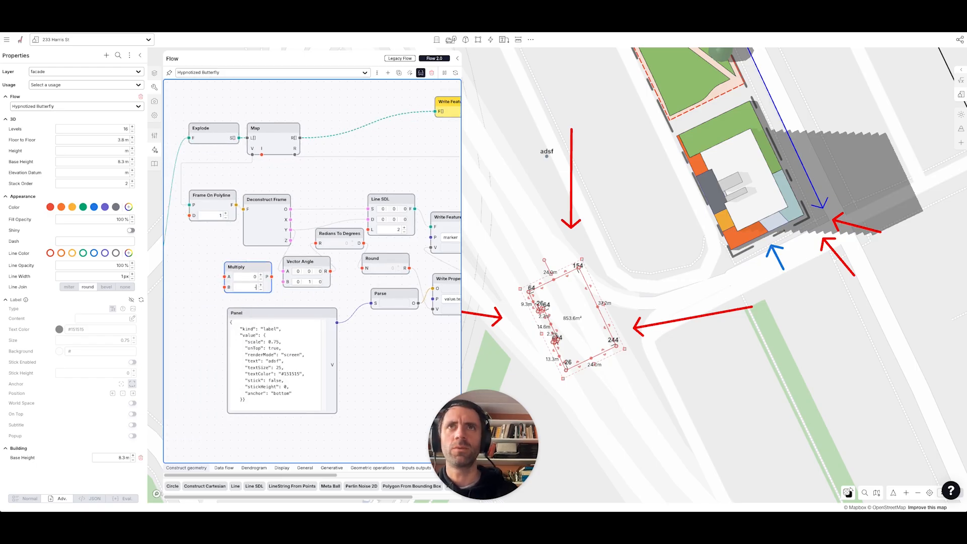
{"action": "left_click_drag", "start_coordinate": [291, 229], "coordinate": [283, 271]}
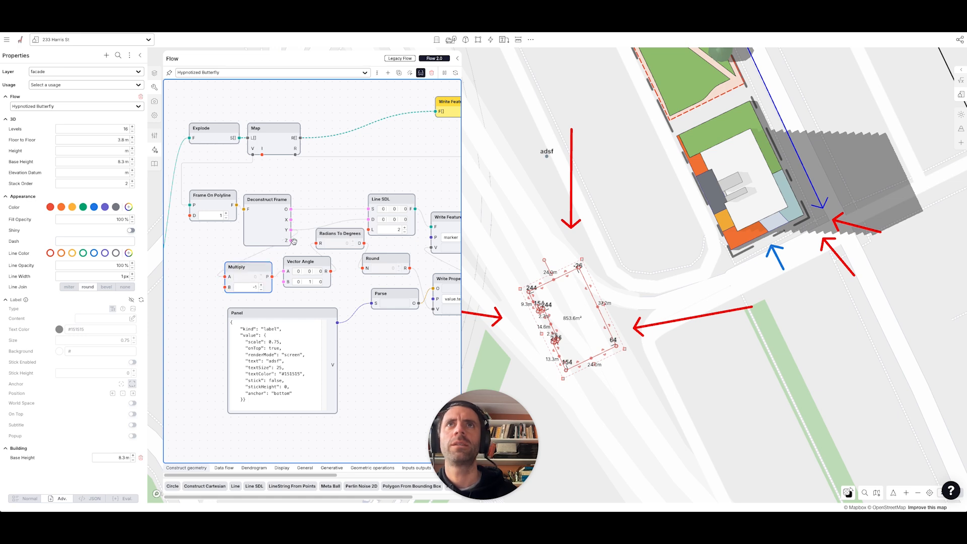
Make room around Deconstruct Frame and feed Line SDL's direction from the Multiply result instead of the frame's Y output
{"action": "left_click", "coordinate": [371, 216]}
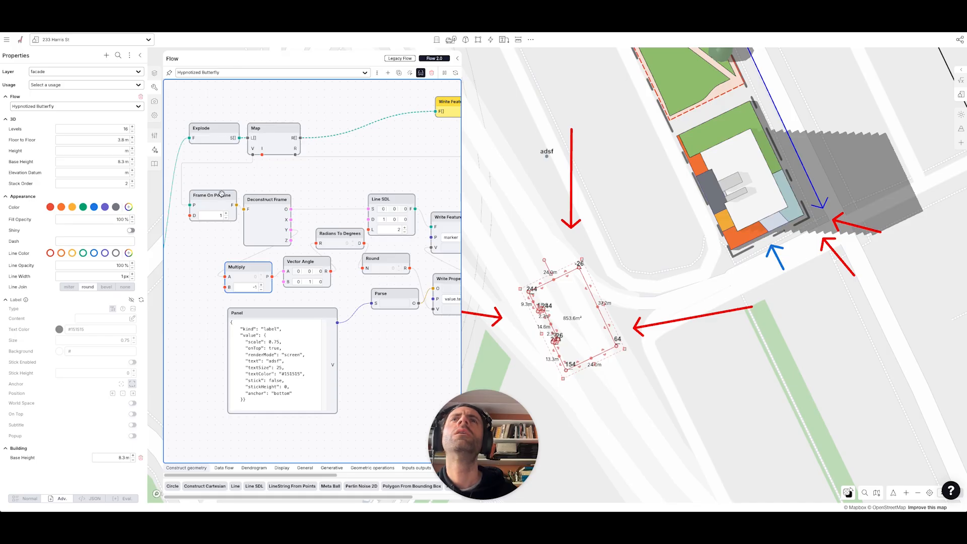
{"action": "left_click_drag", "start_coordinate": [222, 195], "coordinate": [187, 190]}
{"action": "left_click_drag", "start_coordinate": [267, 195], "coordinate": [240, 196]}
{"action": "left_click_drag", "start_coordinate": [341, 235], "coordinate": [346, 247]}
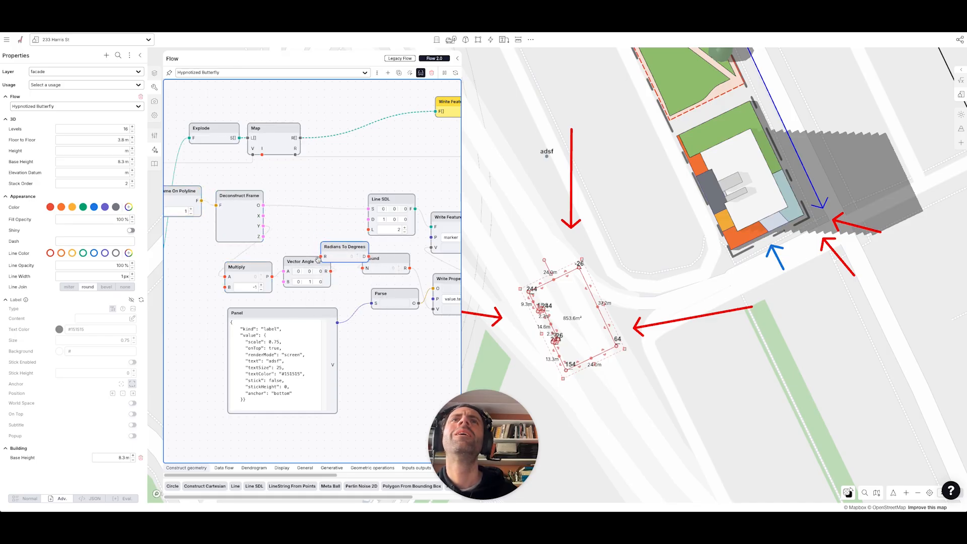
{"action": "left_click_drag", "start_coordinate": [272, 276], "coordinate": [368, 219]}
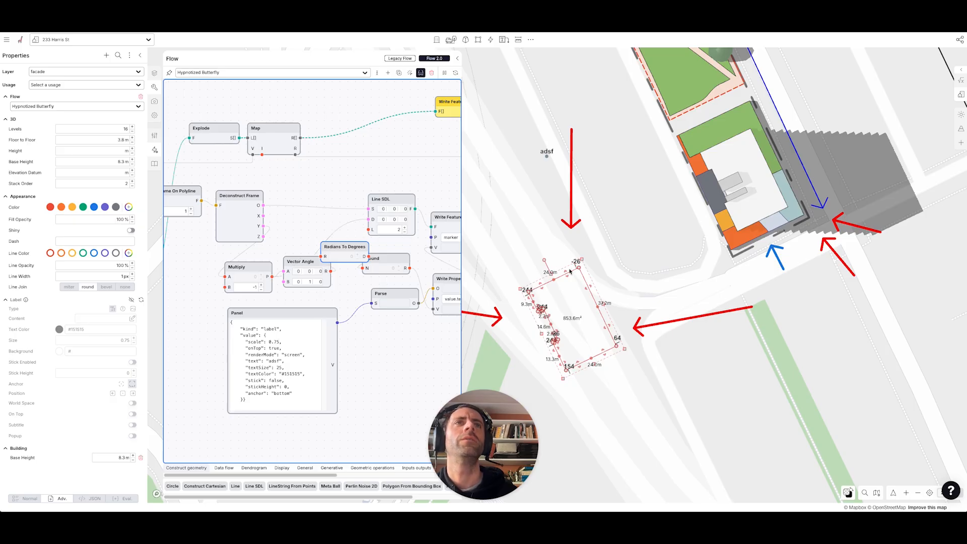
Rotate the facade volume until its edges run straight north-south and east-west and check the edge labels
{"action": "left_click_drag", "start_coordinate": [544, 260], "coordinate": [573, 256]}
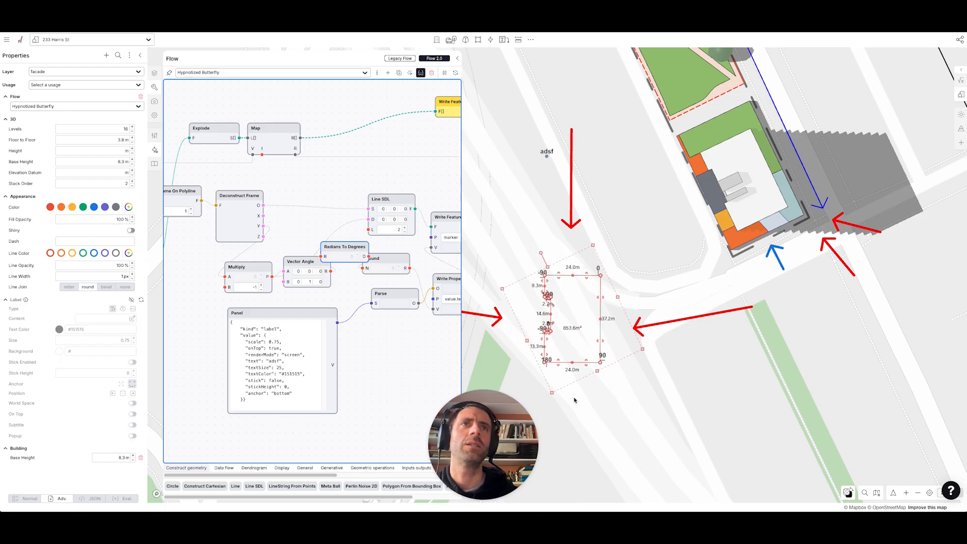
{"action": "scroll", "coordinate": [546, 378], "scroll_direction": "up", "scroll_amount": 3}
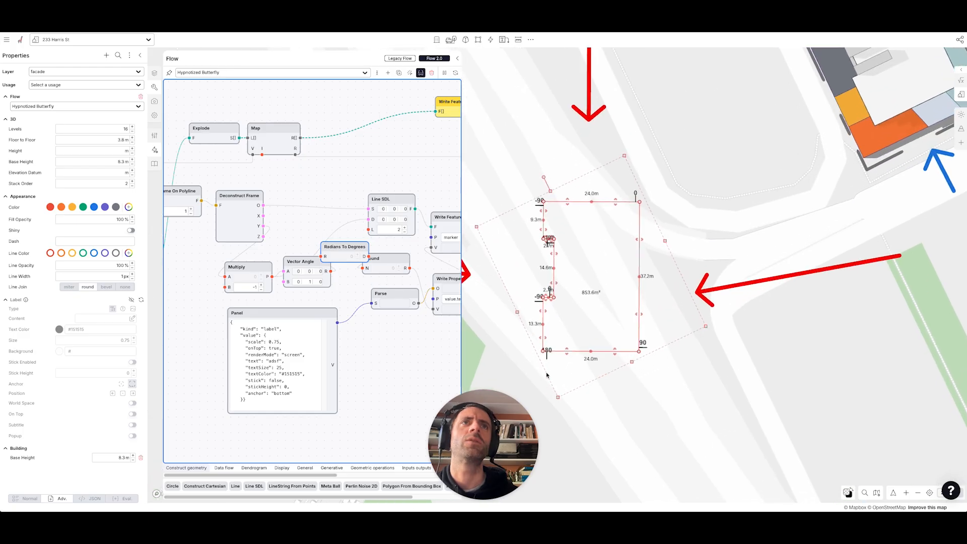
{"action": "scroll", "coordinate": [545, 257], "scroll_direction": "down", "scroll_amount": 2}
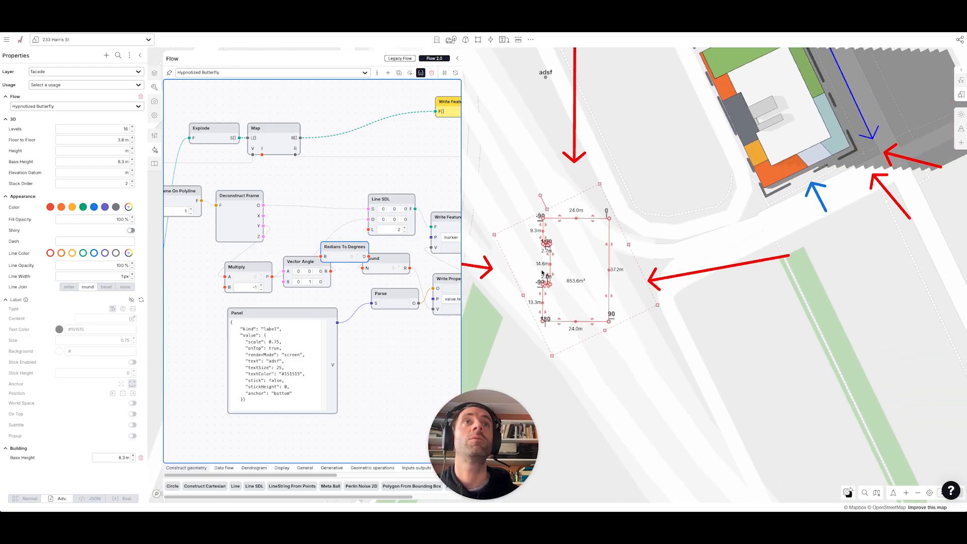
Spread the flow out, keeping Explode, Map and Write Features in one row above the per-edge nodes with free space beside them
{"action": "scroll", "coordinate": [432, 224], "scroll_direction": "down", "scroll_amount": 4}
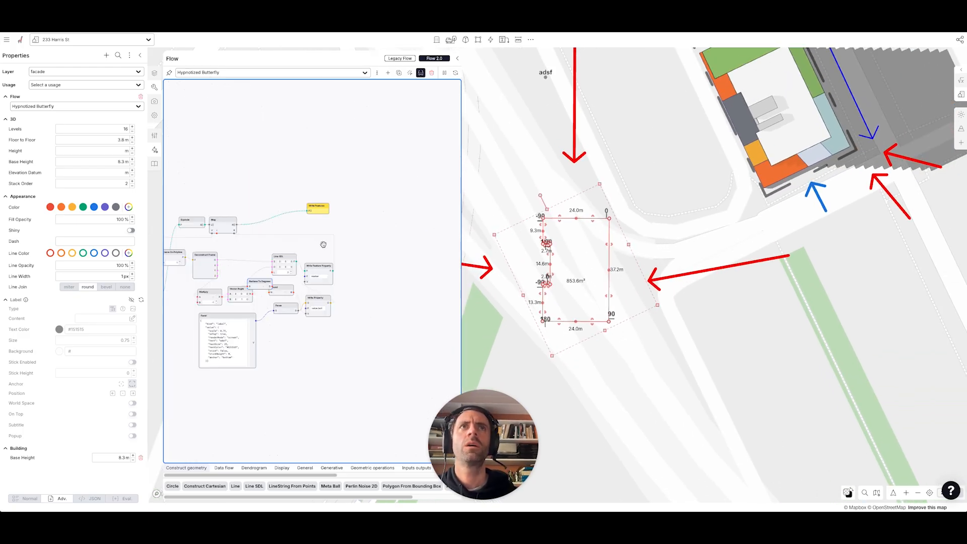
{"action": "left_click_drag", "start_coordinate": [225, 221], "coordinate": [257, 208]}
{"action": "left_click_drag", "start_coordinate": [246, 203], "coordinate": [338, 211]}
{"action": "left_click_drag", "start_coordinate": [287, 227], "coordinate": [277, 203]}
{"action": "left_click_drag", "start_coordinate": [245, 303], "coordinate": [194, 202]}
{"action": "left_click_drag", "start_coordinate": [353, 195], "coordinate": [306, 219]}
{"action": "left_click_drag", "start_coordinate": [404, 271], "coordinate": [401, 273]}
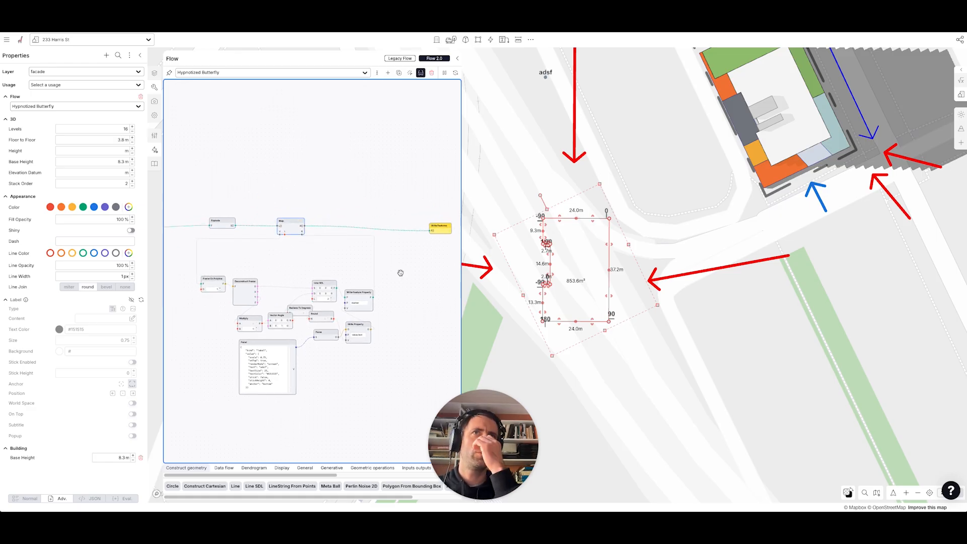
{"action": "left_click_drag", "start_coordinate": [440, 228], "coordinate": [442, 219]}
{"action": "left_click_drag", "start_coordinate": [408, 291], "coordinate": [355, 288]}
Add an Or node and an And node in the free space beside Write Feature Property
{"action": "double_click", "coordinate": [356, 288]}
{"action": "type", "text": "or"}
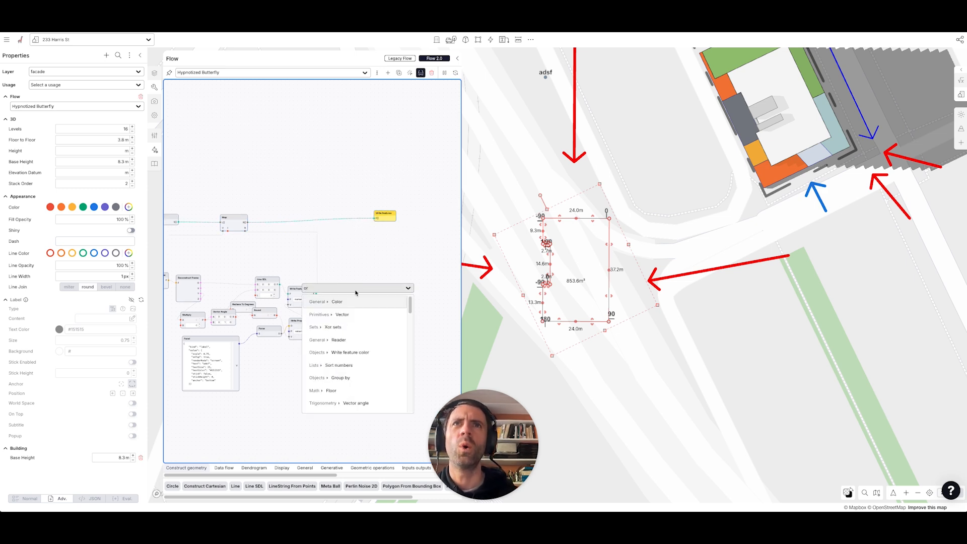
{"action": "scroll", "coordinate": [357, 322], "scroll_direction": "down", "scroll_amount": 15}
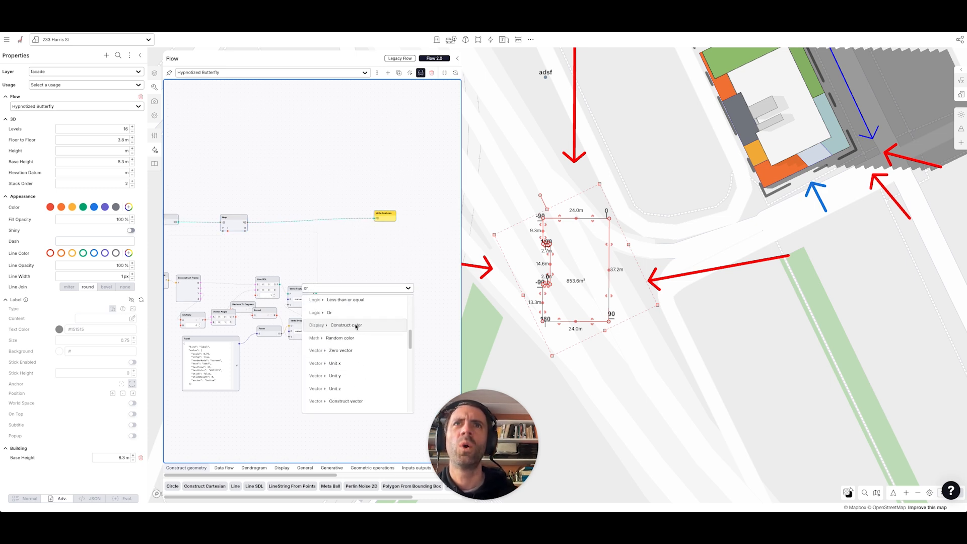
{"action": "scroll", "coordinate": [358, 329], "scroll_direction": "up", "scroll_amount": 8}
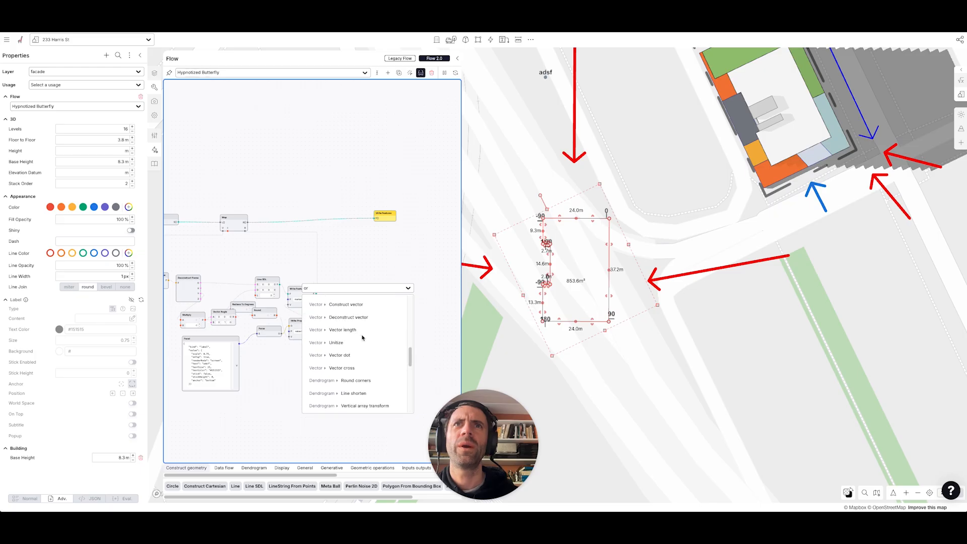
{"action": "left_click", "coordinate": [344, 310]}
{"action": "scroll", "coordinate": [364, 282], "scroll_direction": "up", "scroll_amount": 2}
{"action": "double_click", "coordinate": [364, 282]}
{"action": "type", "text": "and"}
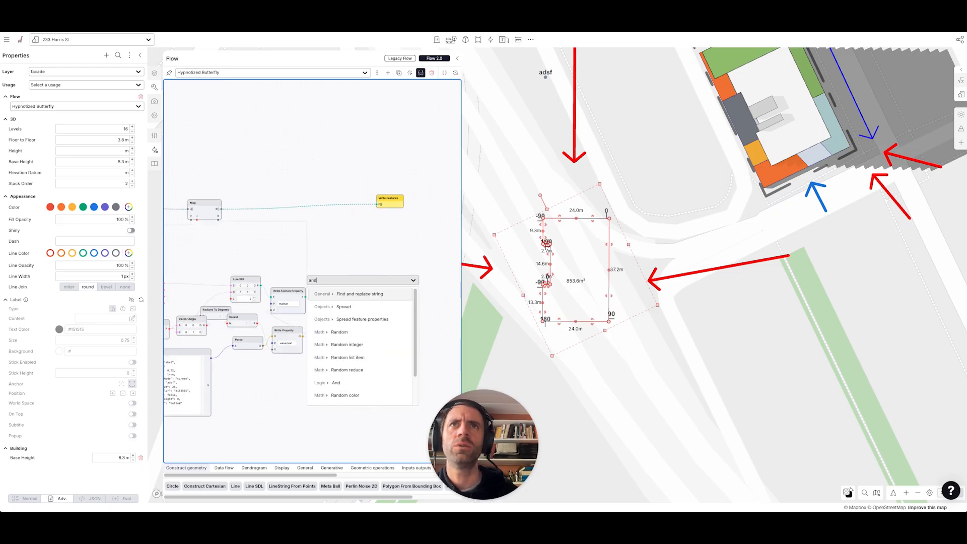
{"action": "key", "text": "Return"}
Add Less Than and Greater Than comparison nodes above the And node and move the Or node aside
{"action": "double_click", "coordinate": [353, 251]}
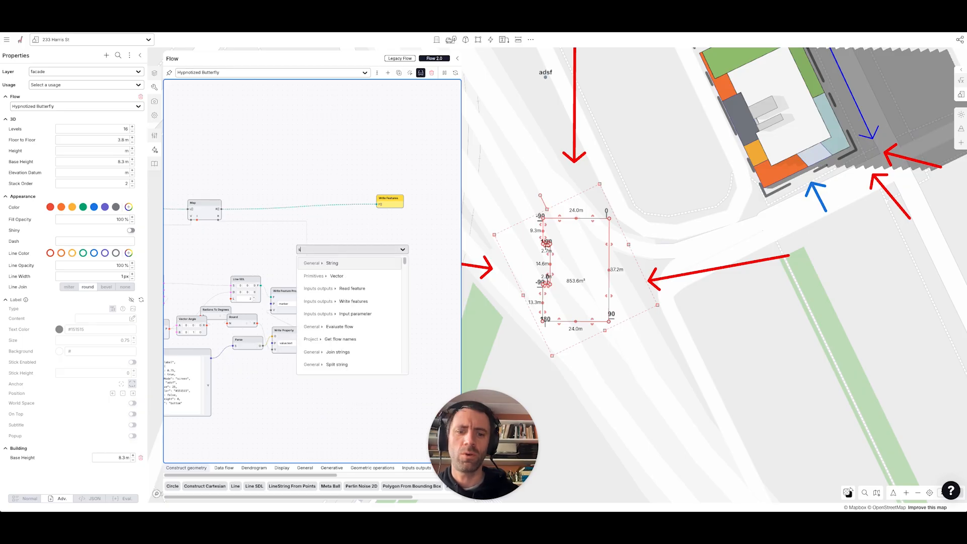
{"action": "type", "text": "smal"}
{"action": "key", "text": "BackSpace"}
{"action": "key", "text": "BackSpace"}
{"action": "key", "text": "BackSpace"}
{"action": "type", "text": "les"}
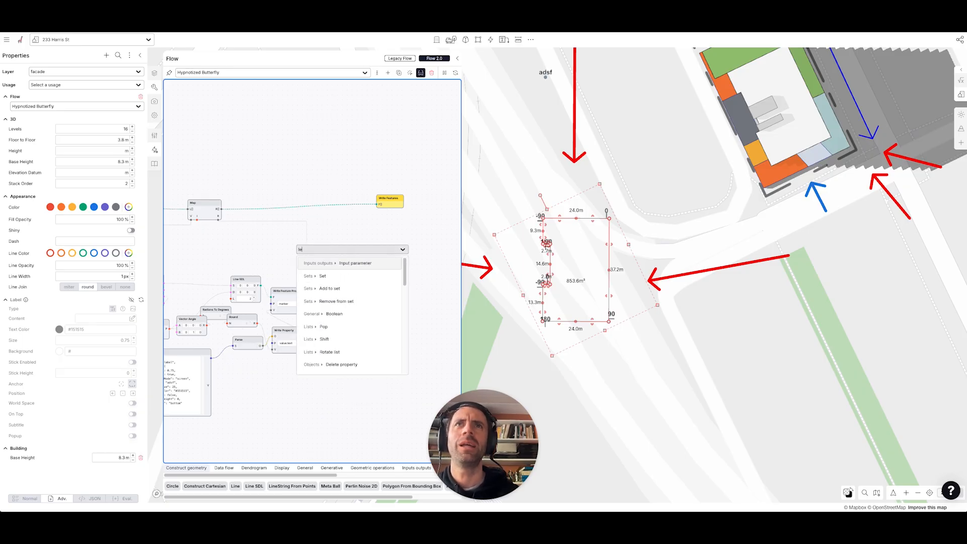
{"action": "key", "text": "Escape"}
{"action": "double_click", "coordinate": [342, 233]}
{"action": "type", "text": "grea"}
{"action": "left_click", "coordinate": [343, 257]}
{"action": "left_click_drag", "start_coordinate": [356, 293], "coordinate": [394, 268]}
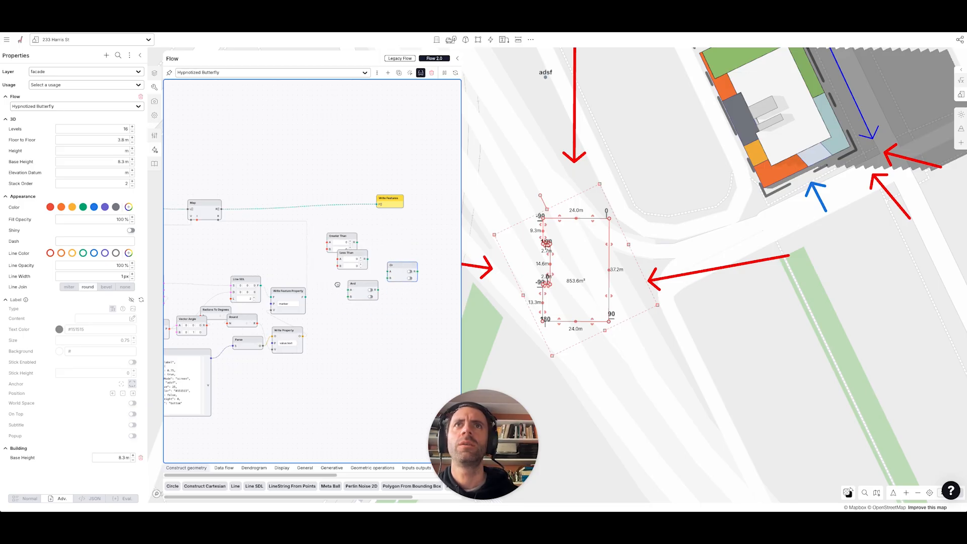
{"action": "double_click", "coordinate": [337, 284]}
{"action": "type", "text": "inc"}
{"action": "key", "text": "Return"}
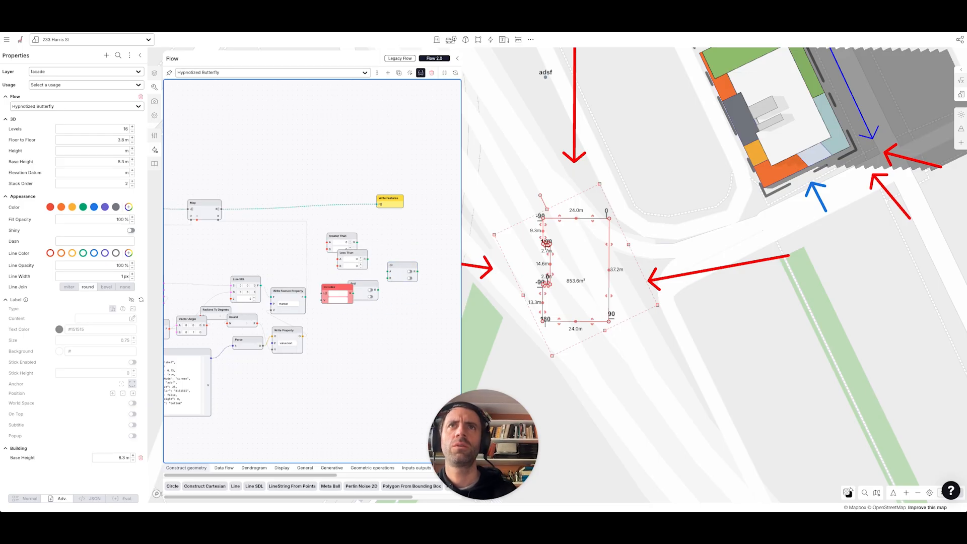
{"action": "left_click", "coordinate": [329, 287]}
{"action": "key", "text": "Delete"}
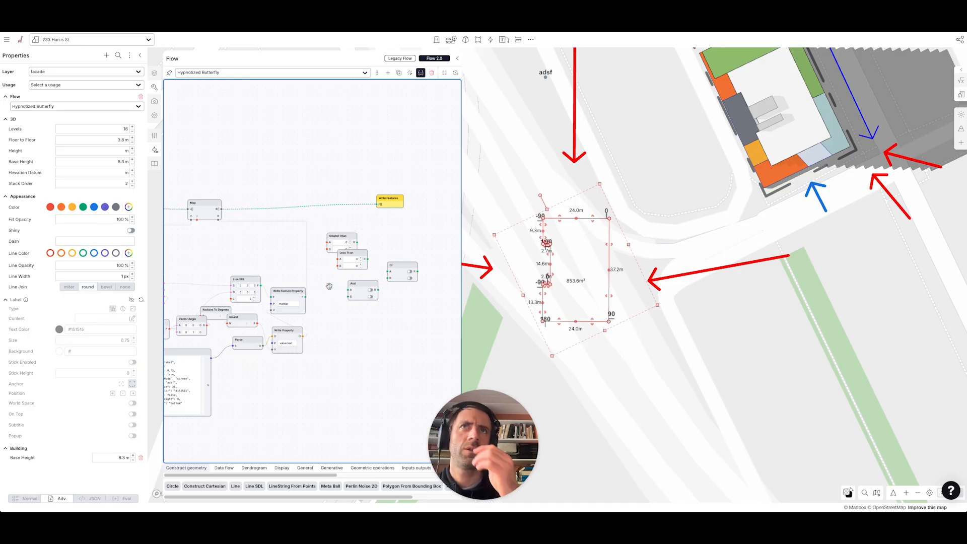
Shift Write Feature Property aside and rotate the facade volume to a diagonal orientation to compare its edge labels
{"action": "left_click_drag", "start_coordinate": [285, 290], "coordinate": [310, 289]}
{"action": "mouse_move", "coordinate": [310, 288]}
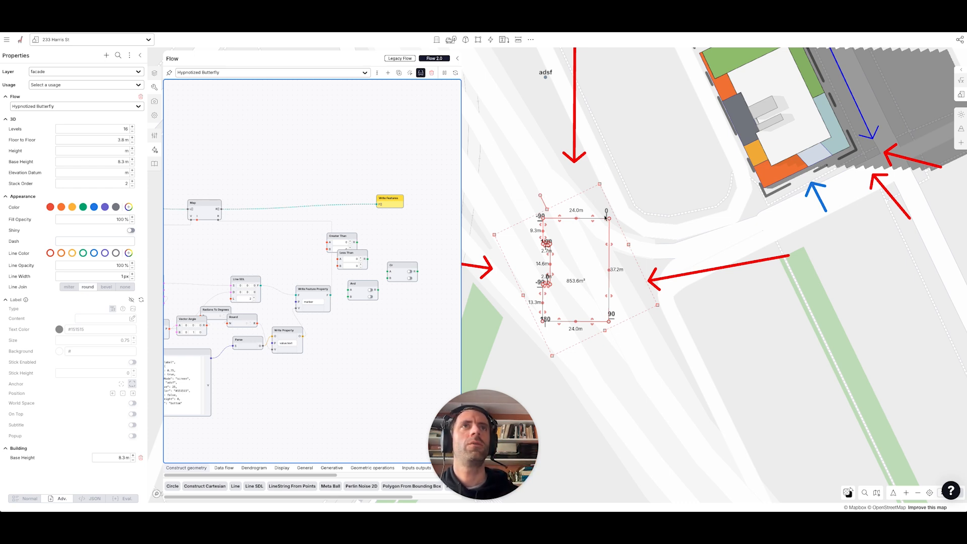
{"action": "left_click_drag", "start_coordinate": [539, 197], "coordinate": [597, 224]}
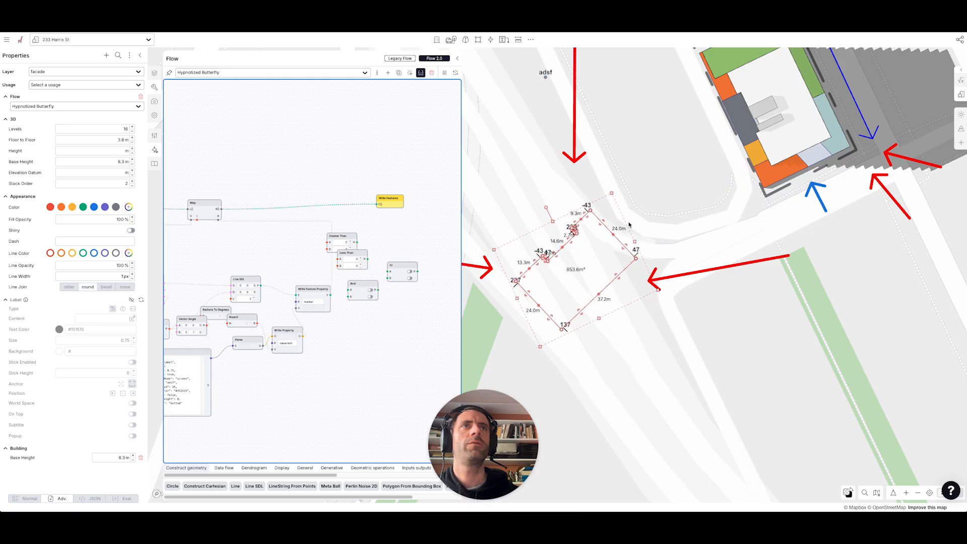
{"action": "left_click_drag", "start_coordinate": [546, 207], "coordinate": [534, 292]}
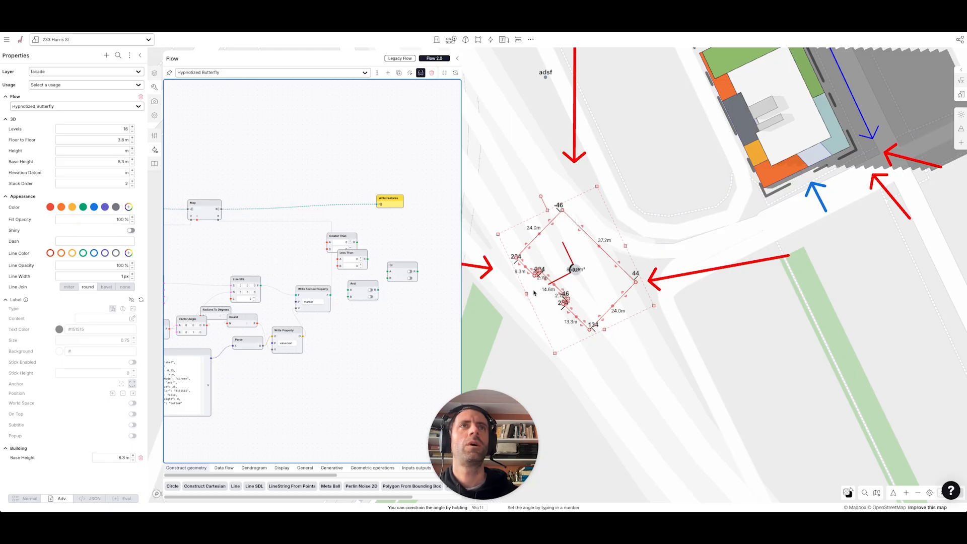
{"action": "left_click_drag", "start_coordinate": [534, 293], "coordinate": [534, 293]}
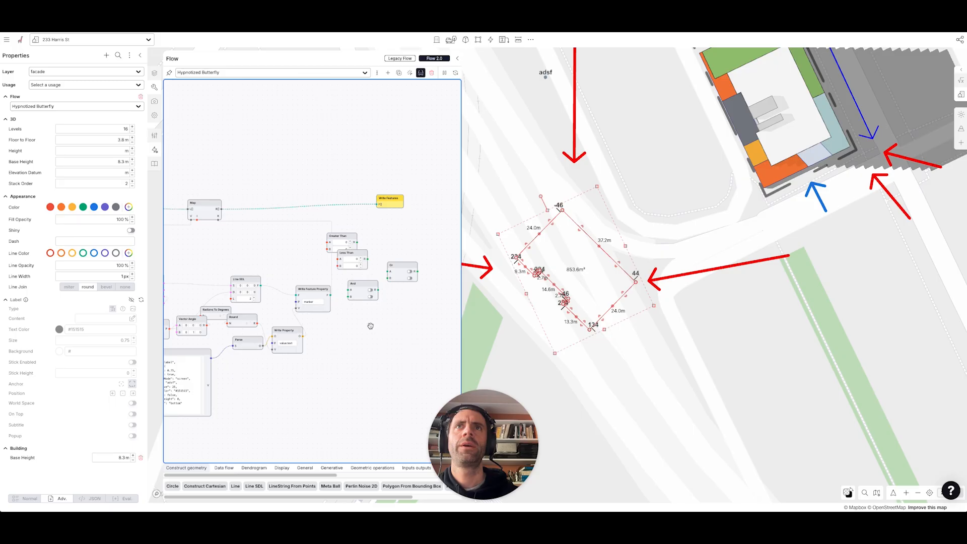
Untangle the Parse, Write Property, Round and Radians To Degrees nodes so they no longer overlap
{"action": "left_click_drag", "start_coordinate": [333, 327], "coordinate": [373, 311]}
{"action": "left_click_drag", "start_coordinate": [283, 325], "coordinate": [287, 348]}
{"action": "left_click_drag", "start_coordinate": [334, 315], "coordinate": [361, 352]}
{"action": "mouse_move", "coordinate": [280, 301]}
{"action": "left_mouse_down"}
{"action": "mouse_move", "coordinate": [308, 308]}
{"action": "mouse_move", "coordinate": [268, 300]}
{"action": "left_mouse_up"}
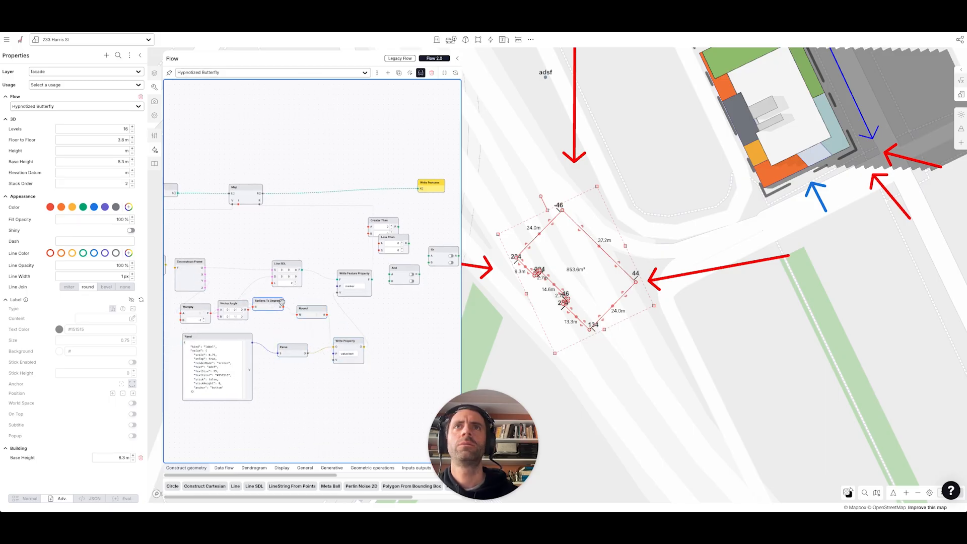
{"action": "left_click_drag", "start_coordinate": [365, 319], "coordinate": [351, 327]}
Add an Identity node fed by Round, compare its value in Less Than against 45 and link that result to And
{"action": "double_click", "coordinate": [369, 323]}
{"action": "left_click", "coordinate": [369, 323]}
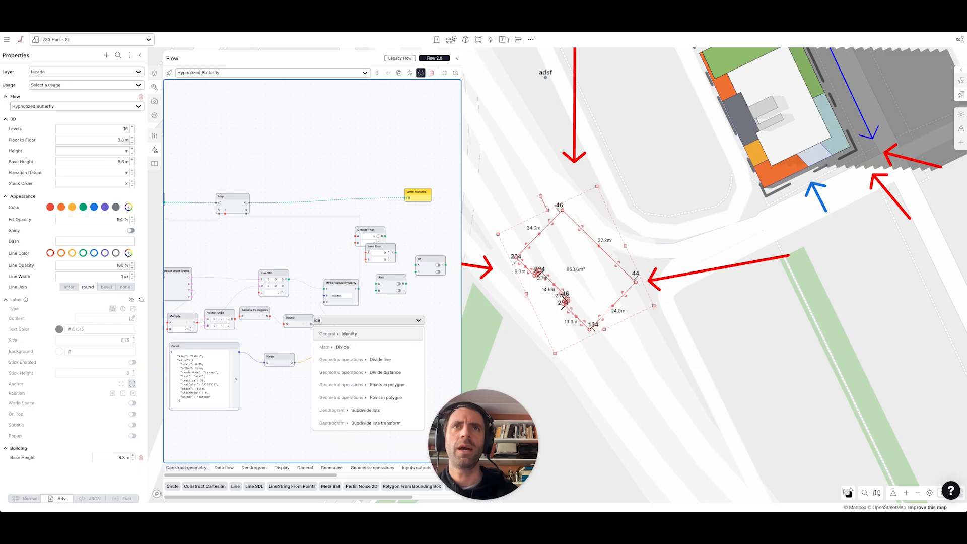
{"action": "left_click", "coordinate": [348, 337]}
{"action": "left_click_drag", "start_coordinate": [338, 329], "coordinate": [415, 335]}
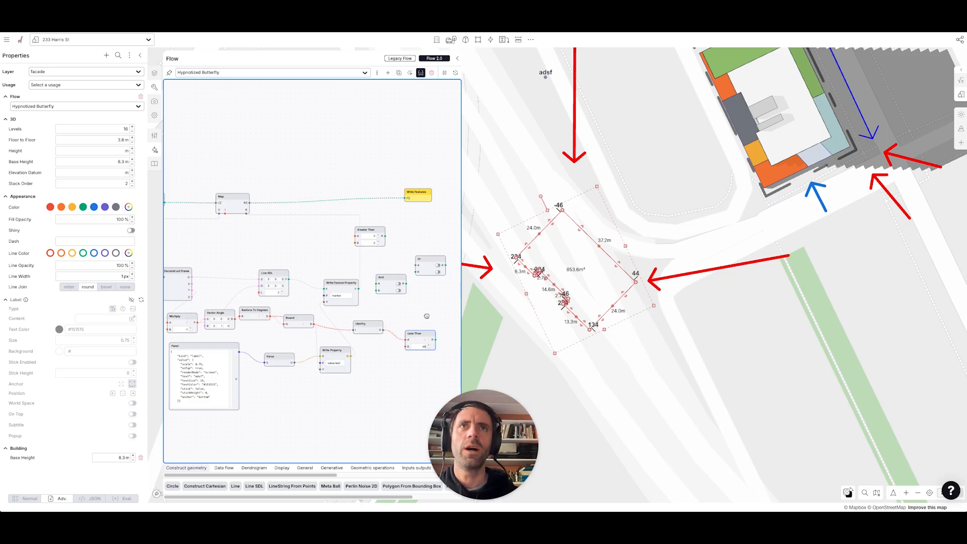
{"action": "left_click_drag", "start_coordinate": [393, 285], "coordinate": [334, 278]}
{"action": "left_click_drag", "start_coordinate": [328, 317], "coordinate": [348, 285]}
Feed Identity into Greater Than with a limit of -45 and place that node above Less Than, beside And
{"action": "left_click_drag", "start_coordinate": [263, 210], "coordinate": [283, 251]}
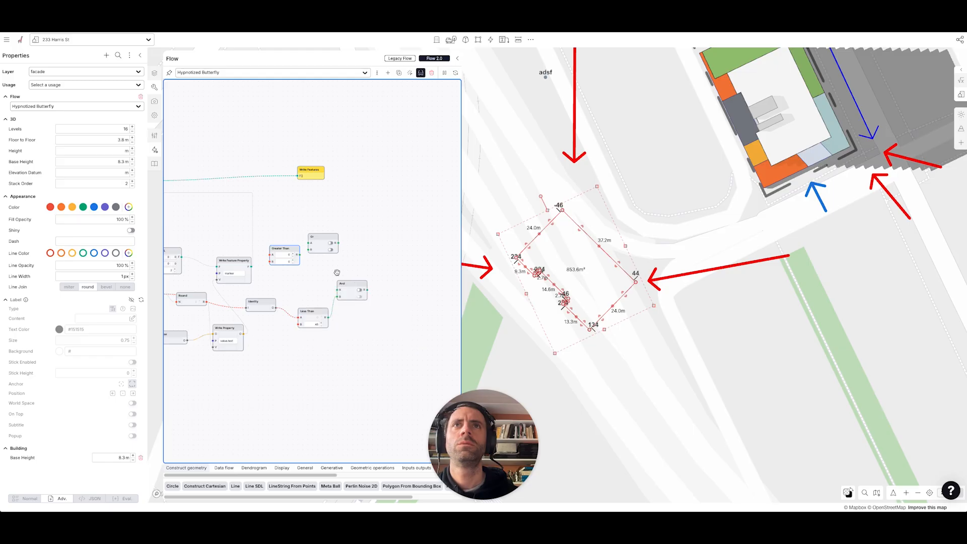
{"action": "left_click_drag", "start_coordinate": [277, 285], "coordinate": [274, 308]}
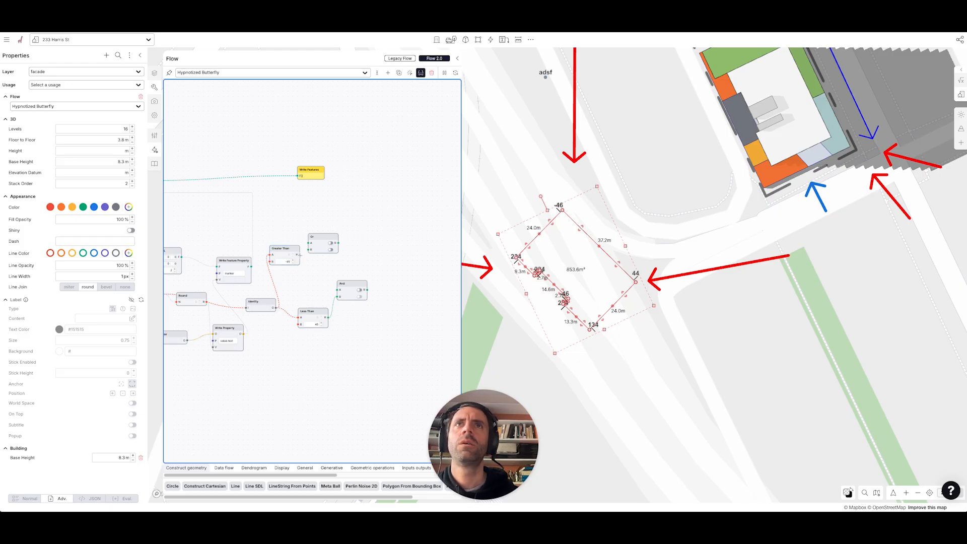
{"action": "left_click_drag", "start_coordinate": [286, 250], "coordinate": [312, 275]}
Add a Ternary If node beside And and feed And's result into its condition
{"action": "double_click", "coordinate": [389, 292]}
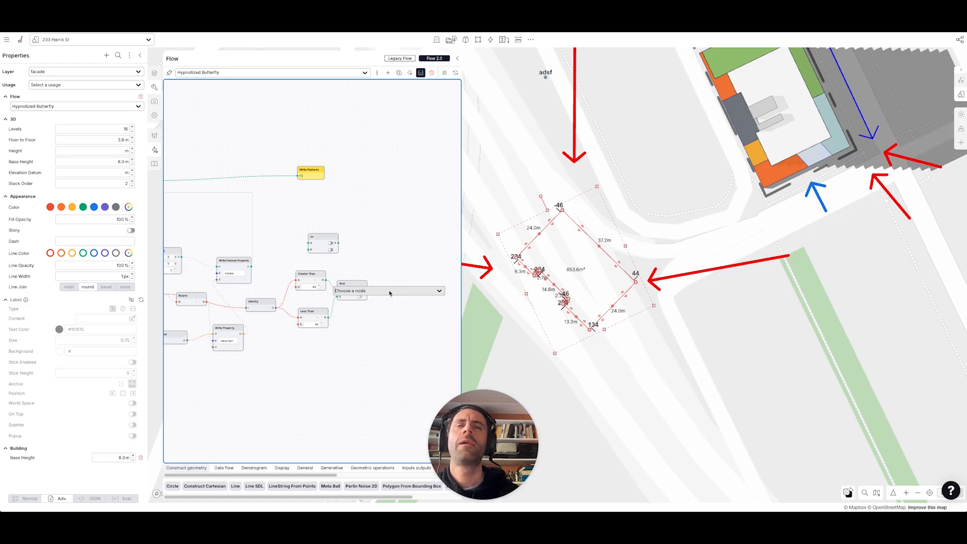
{"action": "type", "text": "ternary"}
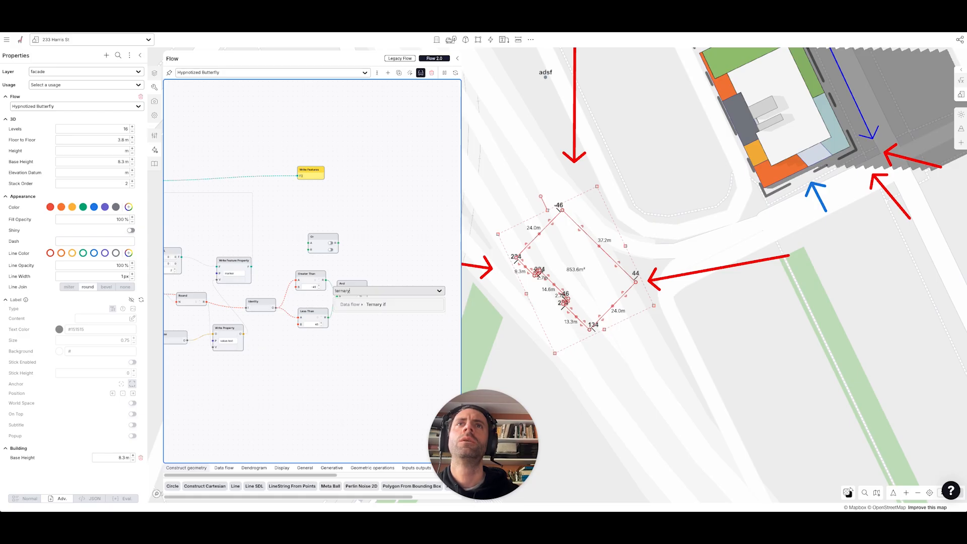
{"action": "key", "text": "Return"}
{"action": "scroll", "coordinate": [377, 290], "scroll_direction": "up", "scroll_amount": 3}
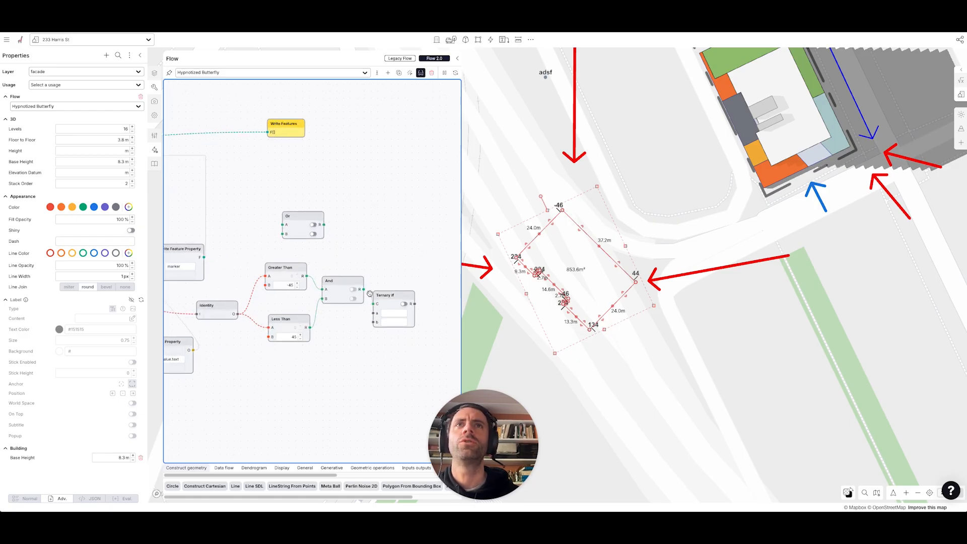
{"action": "left_click_drag", "start_coordinate": [384, 295], "coordinate": [425, 283]}
{"action": "left_click", "coordinate": [401, 305]}
{"action": "left_click_drag", "start_coordinate": [380, 347], "coordinate": [375, 348]}
{"action": "scroll", "coordinate": [375, 347], "scroll_direction": "down", "scroll_amount": 3}
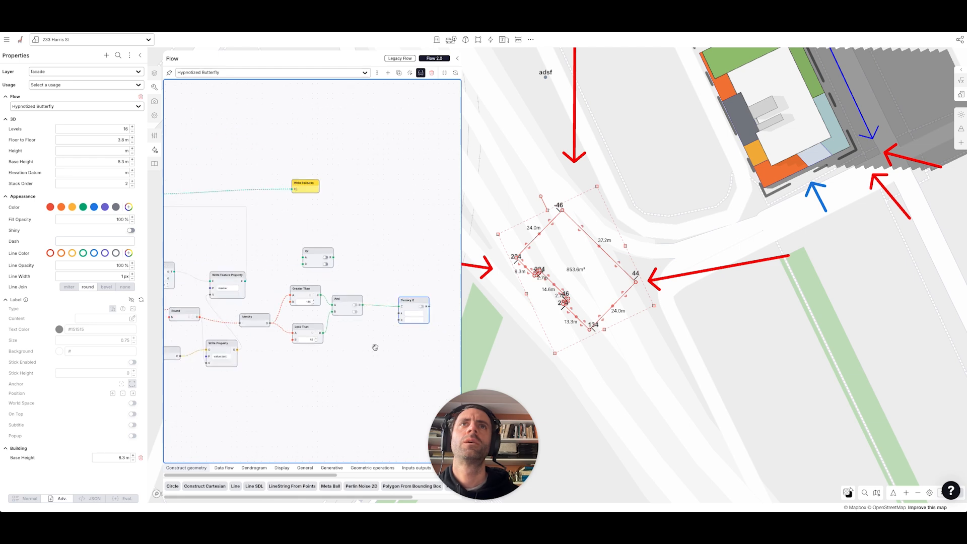
Tidy the Identity, Greater Than, Less Than, And and Ternary If nodes into a compact row
{"action": "left_click_drag", "start_coordinate": [252, 316], "coordinate": [262, 313]}
{"action": "left_click_drag", "start_coordinate": [304, 288], "coordinate": [309, 287]}
{"action": "left_click_drag", "start_coordinate": [309, 329], "coordinate": [350, 299]}
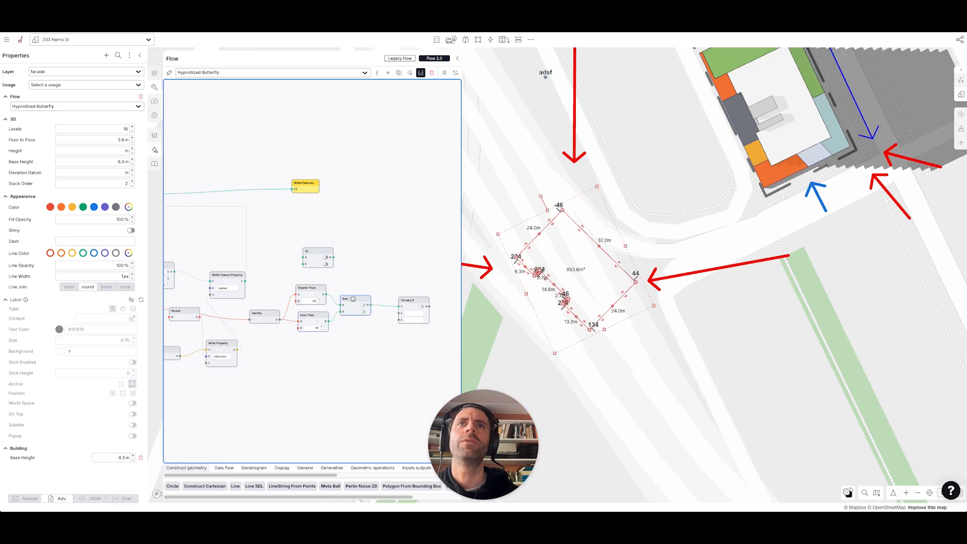
{"action": "left_click_drag", "start_coordinate": [415, 300], "coordinate": [416, 299]}
{"action": "left_click", "coordinate": [385, 331]}
Add a Write Feature Property node below And with property direction and value north
{"action": "double_click", "coordinate": [367, 338]}
{"action": "type", "text": "wri"}
{"action": "key", "text": "Down"}
{"action": "key", "text": "Down"}
{"action": "key", "text": "Return"}
{"action": "left_click", "coordinate": [366, 352]}
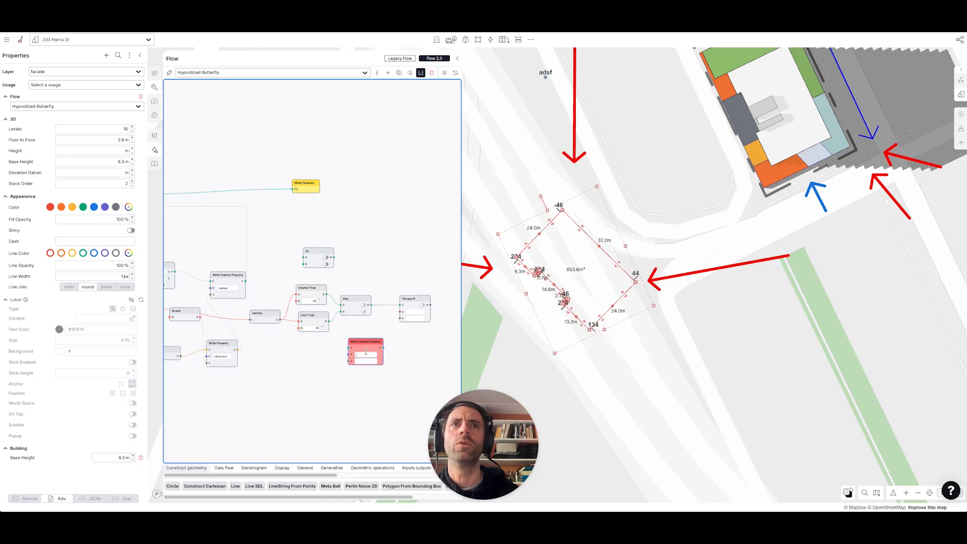
{"action": "left_click", "coordinate": [366, 362]}
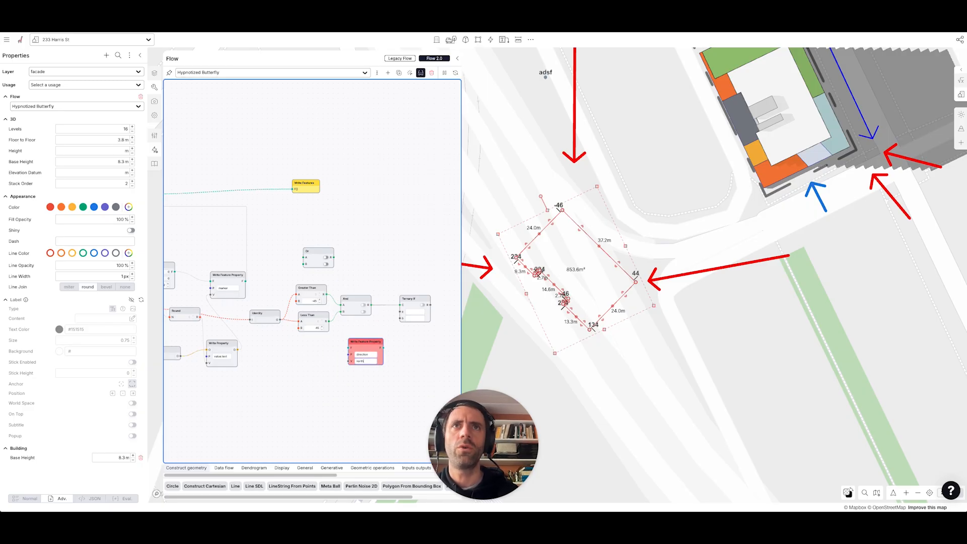
{"action": "left_click", "coordinate": [322, 374]}
Link Map's current feature through the north Write Feature Property into Ternary If's A input, and return Ternary If's output to Map
{"action": "scroll", "coordinate": [346, 347], "scroll_direction": "down", "scroll_amount": 3}
{"action": "left_click_drag", "start_coordinate": [347, 348], "coordinate": [183, 260]}
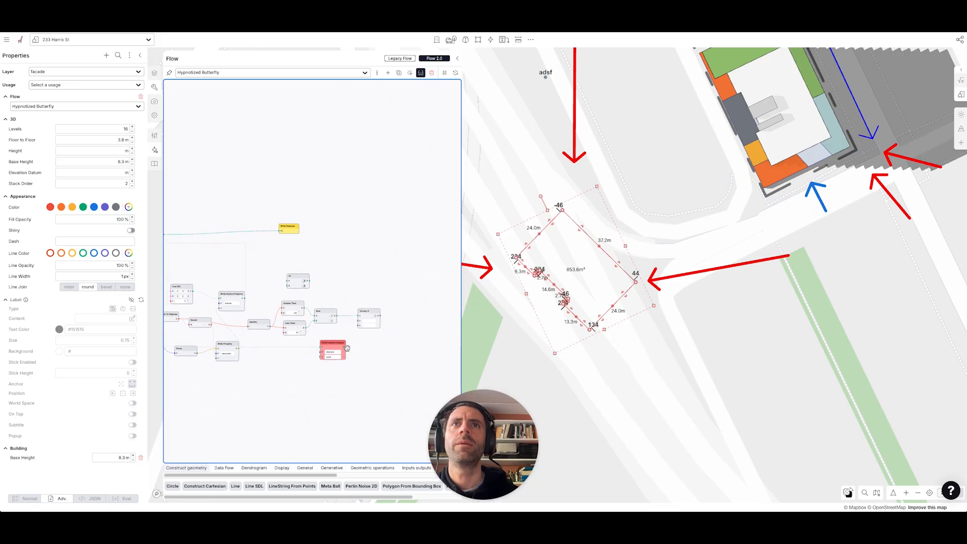
{"action": "left_click_drag", "start_coordinate": [346, 347], "coordinate": [355, 323]}
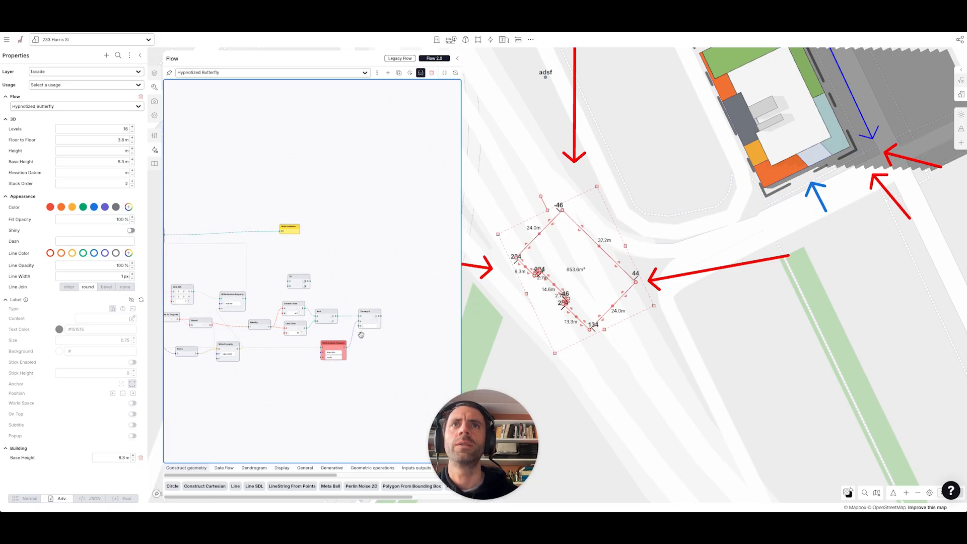
{"action": "scroll", "coordinate": [395, 322], "scroll_direction": "down", "scroll_amount": 1}
{"action": "left_click_drag", "start_coordinate": [382, 316], "coordinate": [185, 254]}
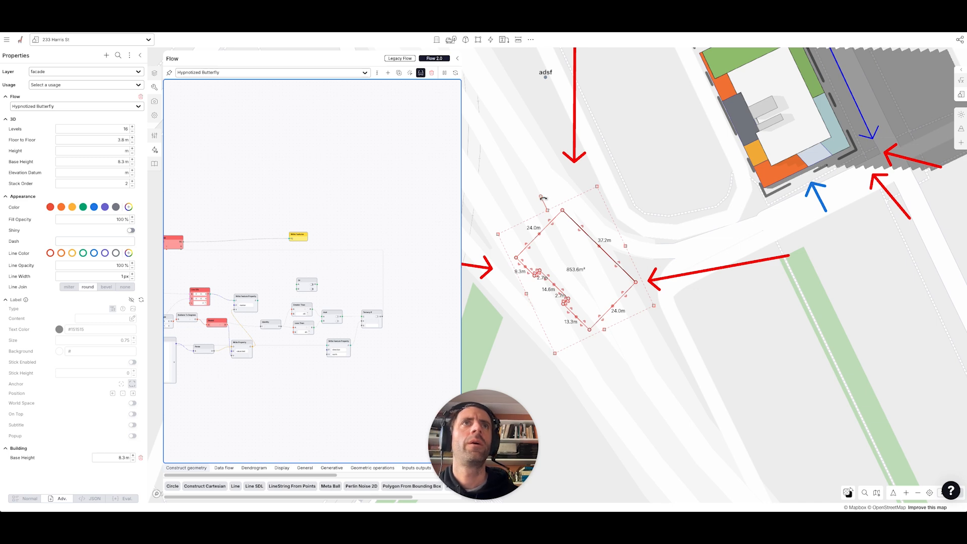
Rotate the facade volume to a nearly upright orientation to test the north branch on its edges
{"action": "mouse_move", "coordinate": [542, 197]}
{"action": "left_mouse_down"}
{"action": "mouse_move", "coordinate": [502, 262]}
{"action": "mouse_move", "coordinate": [509, 316]}
{"action": "mouse_move", "coordinate": [496, 276]}
{"action": "mouse_move", "coordinate": [514, 310]}
{"action": "mouse_move", "coordinate": [510, 259]}
{"action": "left_mouse_up"}
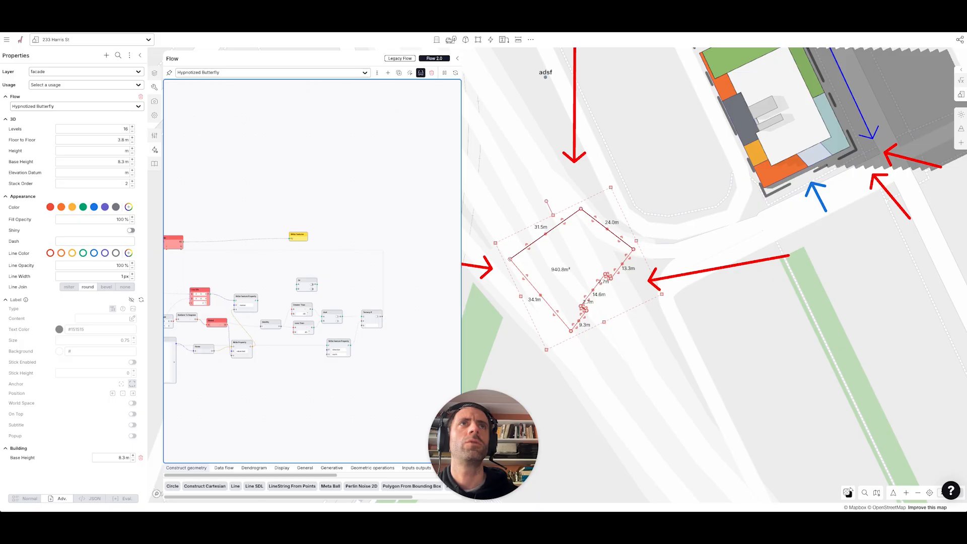
{"action": "key", "text": "ctrl+z"}
{"action": "left_click_drag", "start_coordinate": [549, 196], "coordinate": [616, 291]}
{"action": "scroll", "coordinate": [386, 356], "scroll_direction": "up", "scroll_amount": 3}
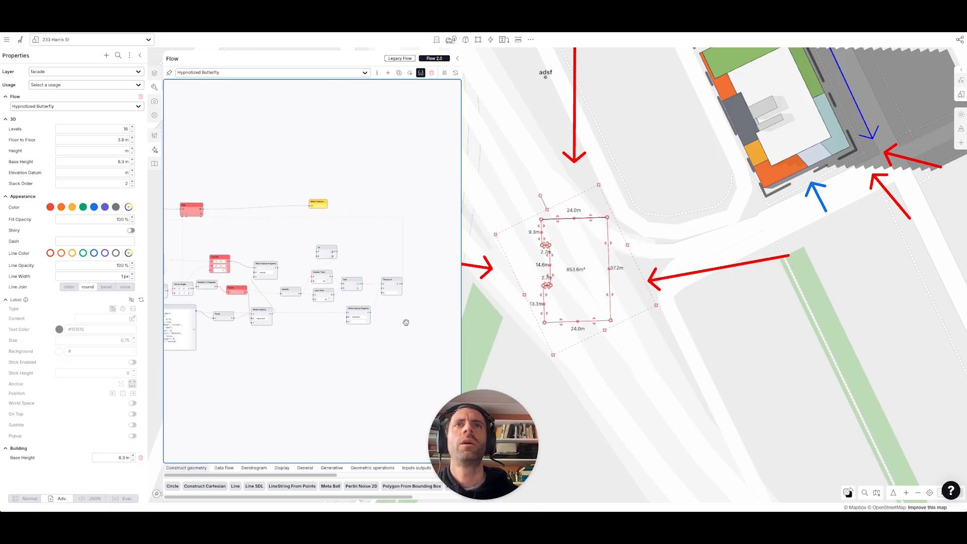
Tidy the direction Write Feature Property beneath And and return the marker Write Feature Property's output to Map instead of Ternary If's
{"action": "left_click_drag", "start_coordinate": [359, 261], "coordinate": [366, 259]}
{"action": "left_click_drag", "start_coordinate": [370, 310], "coordinate": [364, 296]}
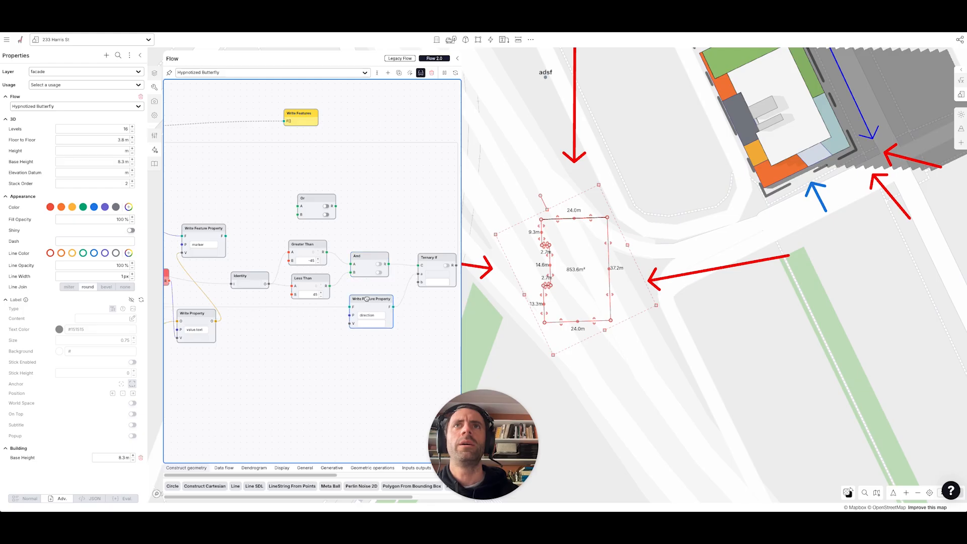
{"action": "left_click_drag", "start_coordinate": [245, 275], "coordinate": [241, 272]}
{"action": "scroll", "coordinate": [301, 337], "scroll_direction": "down", "scroll_amount": 2}
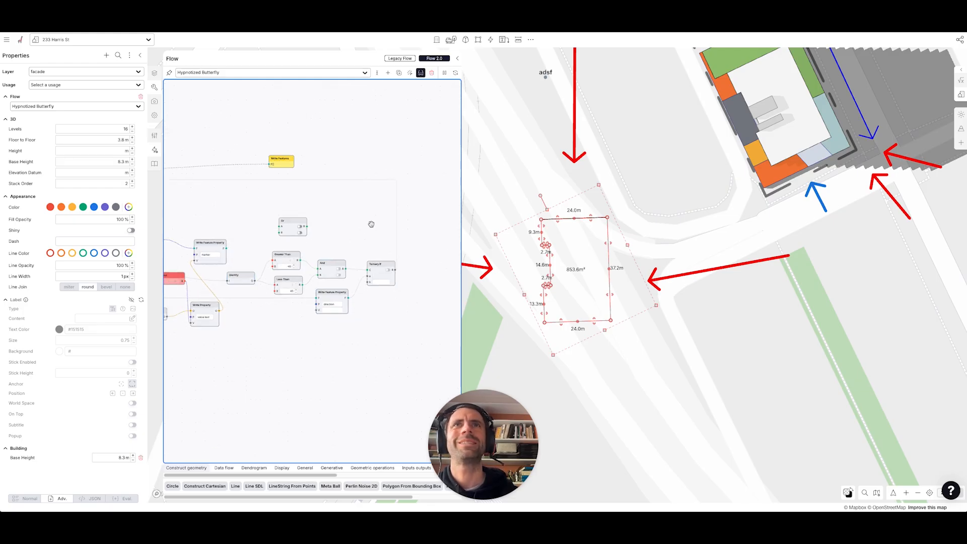
{"action": "left_click_drag", "start_coordinate": [347, 220], "coordinate": [382, 225]}
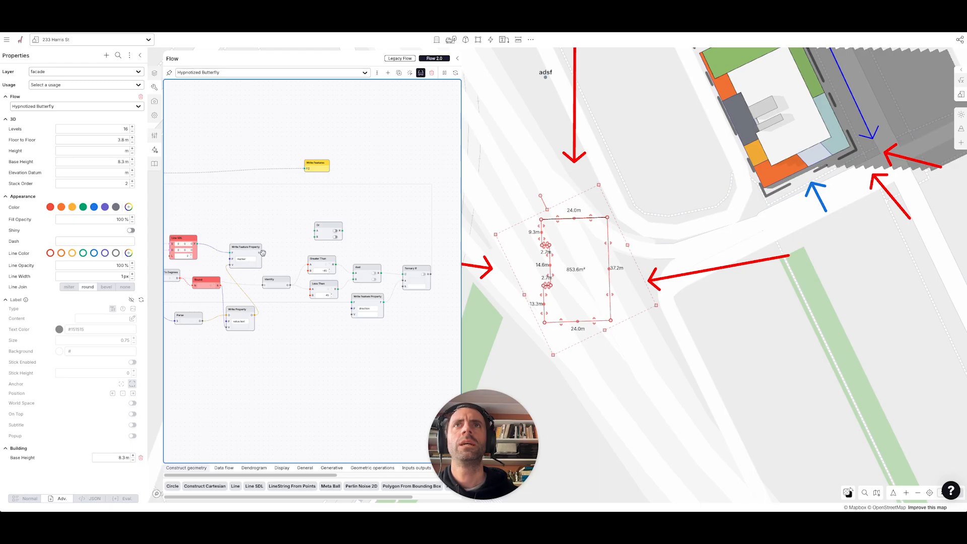
{"action": "scroll", "coordinate": [298, 250], "scroll_direction": "down", "scroll_amount": 2}
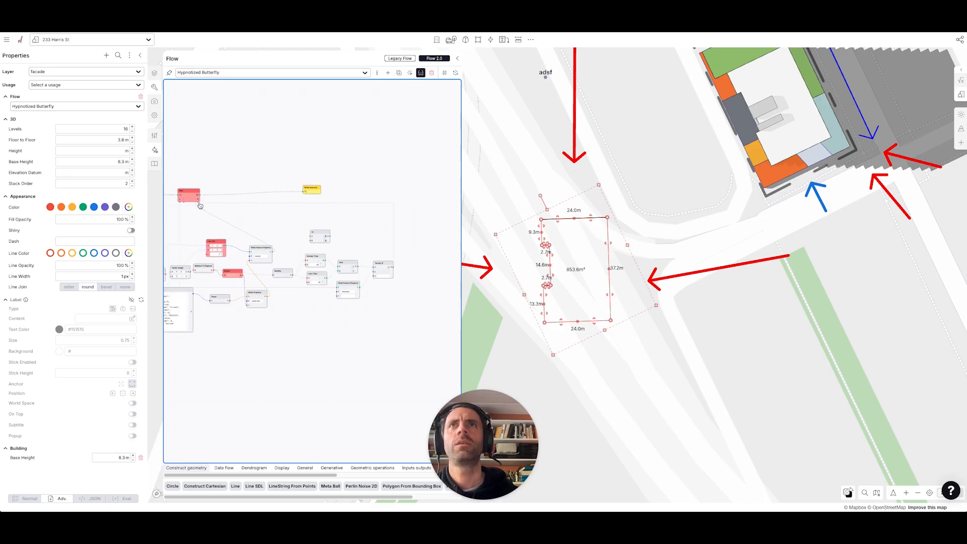
{"action": "left_click_drag", "start_coordinate": [200, 206], "coordinate": [181, 199]}
Rotate the facade volume through diagonal and nearly level orientations to compare its edge angle labels
{"action": "scroll", "coordinate": [544, 243], "scroll_direction": "up", "scroll_amount": 3}
{"action": "left_click_drag", "start_coordinate": [542, 183], "coordinate": [490, 231]}
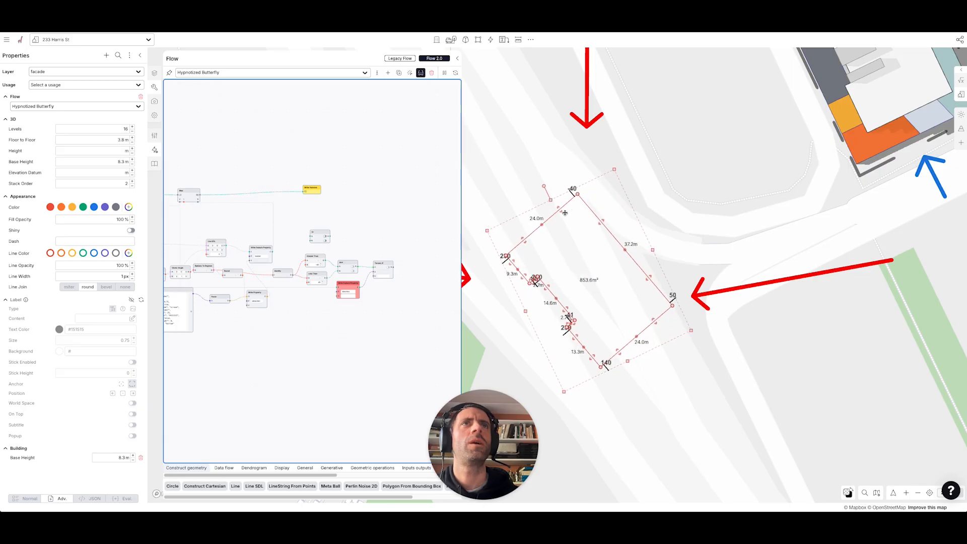
{"action": "left_click_drag", "start_coordinate": [546, 188], "coordinate": [508, 246]}
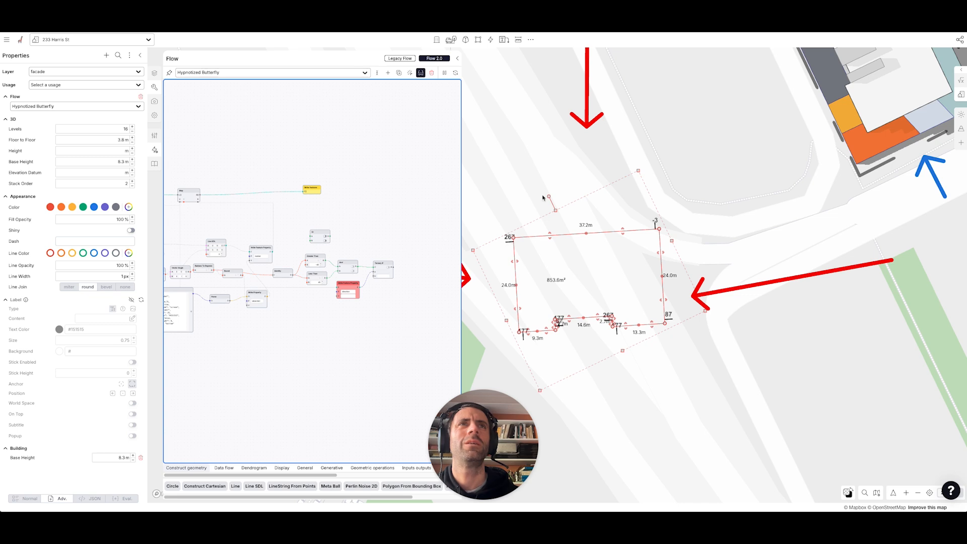
Move the direction Write Feature Property aside and add a second Greater Than with a limit of 45, with a Less Than node below it
{"action": "left_click_drag", "start_coordinate": [350, 286], "coordinate": [339, 334]}
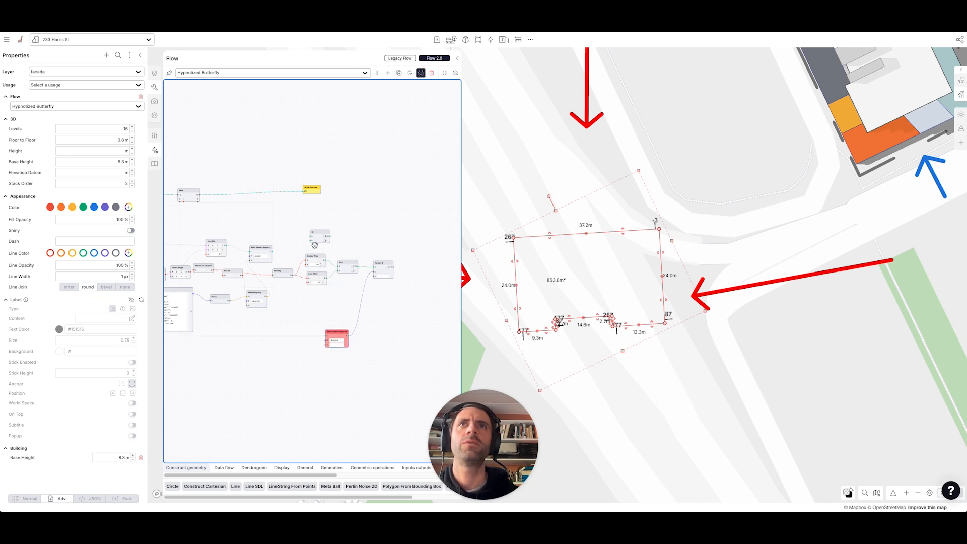
{"action": "scroll", "coordinate": [348, 234], "scroll_direction": "up", "scroll_amount": 3}
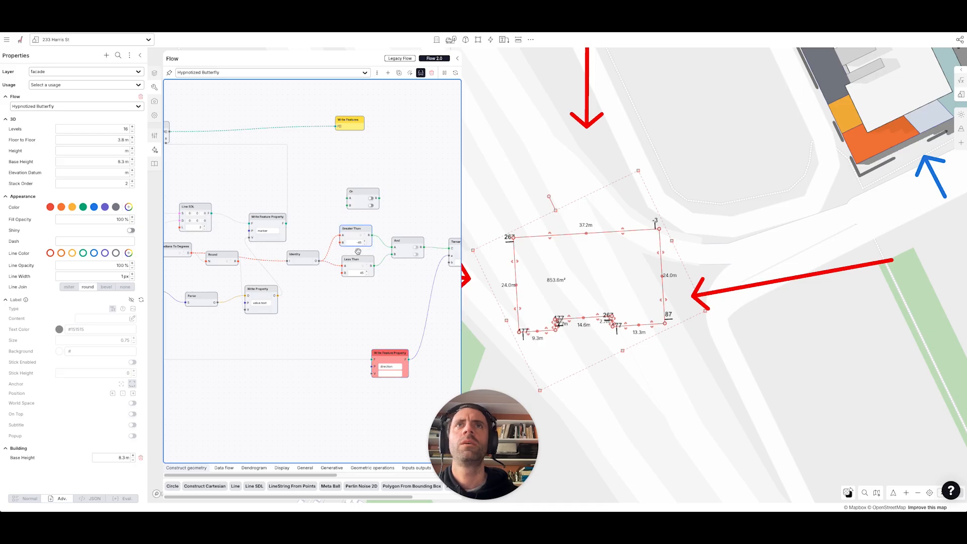
{"action": "double_click", "coordinate": [331, 300]}
{"action": "type", "text": "great"}
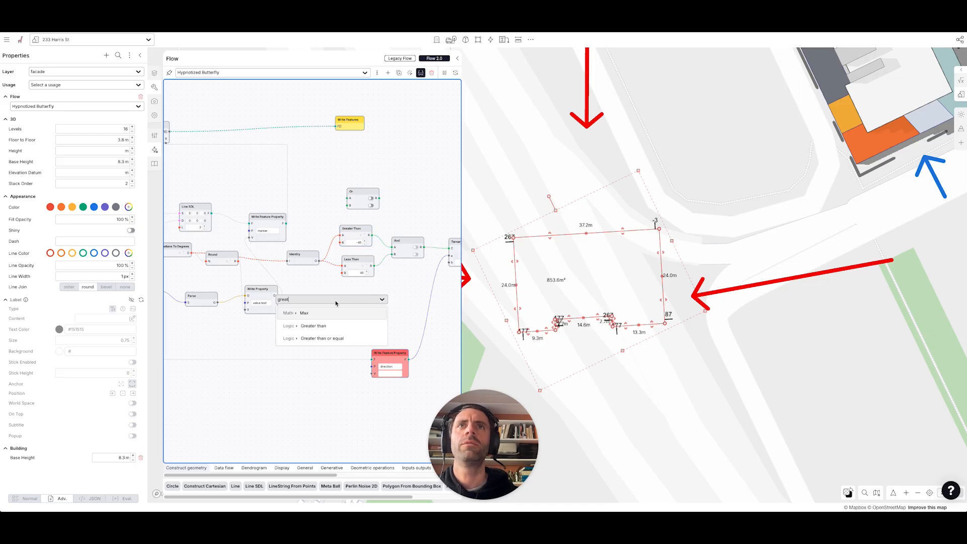
{"action": "left_click", "coordinate": [335, 328]}
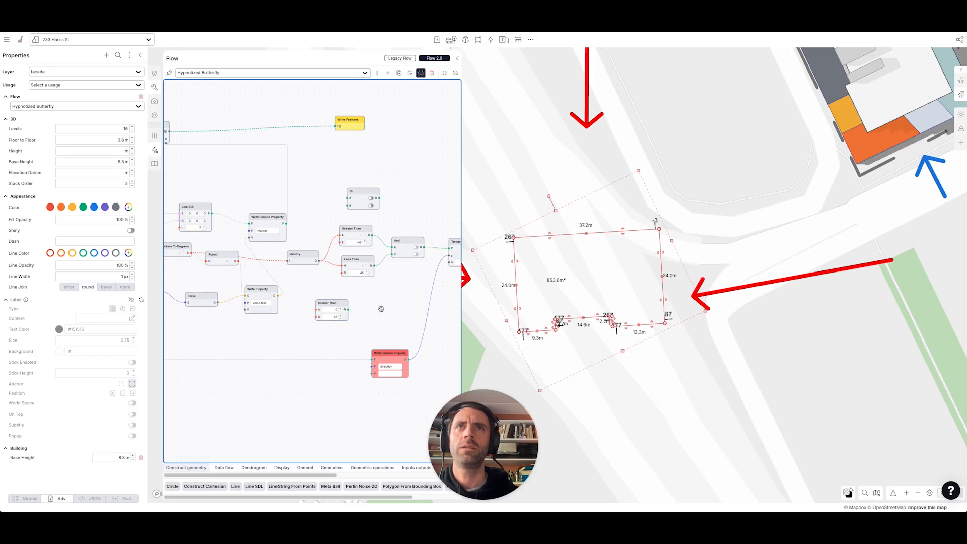
{"action": "double_click", "coordinate": [321, 332]}
{"action": "type", "text": "less"}
{"action": "left_click", "coordinate": [313, 347]}
{"action": "left_click_drag", "start_coordinate": [320, 335], "coordinate": [337, 332]}
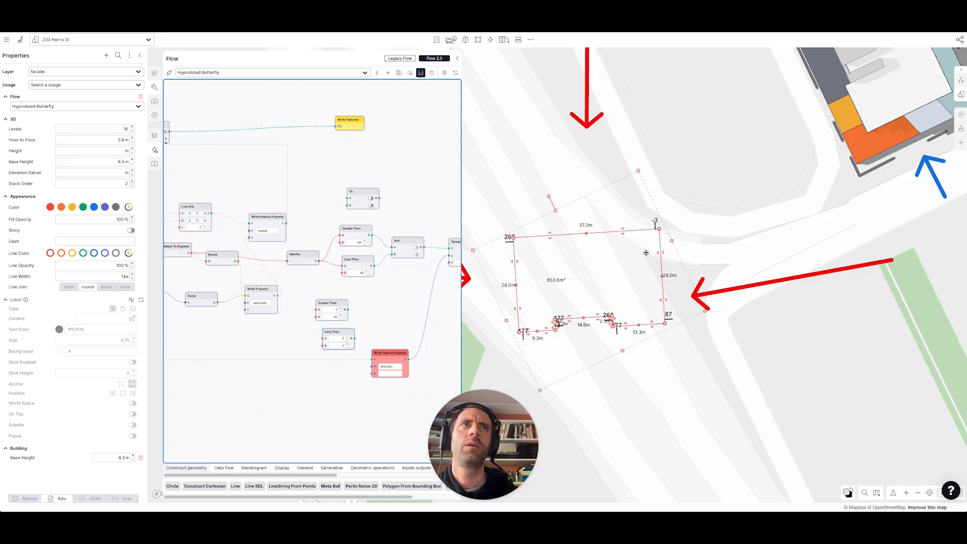
Rotate the facade volume to a diagonal to check the angles, set the new Less Than limit to 135 and feed both new comparisons from Identity
{"action": "left_click_drag", "start_coordinate": [553, 200], "coordinate": [609, 234]}
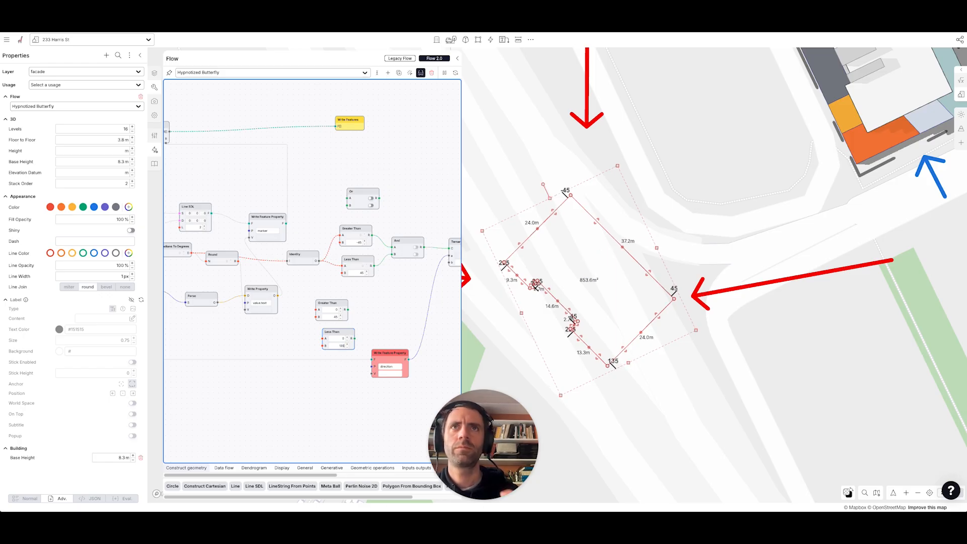
{"action": "left_click_drag", "start_coordinate": [334, 304], "coordinate": [340, 306]}
{"action": "left_click_drag", "start_coordinate": [319, 261], "coordinate": [323, 338]}
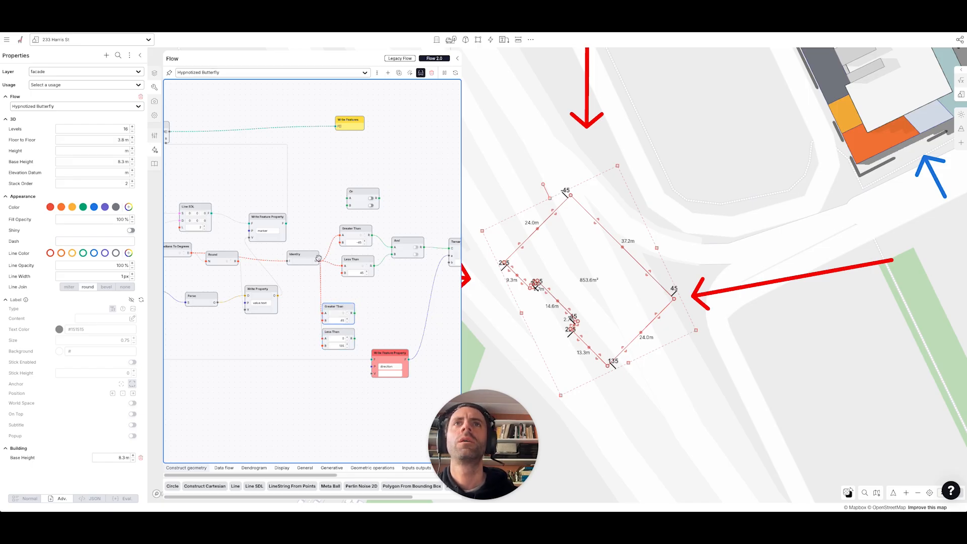
Combine the second Greater Than and Less Than in a new And node, and move the direction Write Feature Property back beneath the first And
{"action": "left_click", "coordinate": [354, 313]}
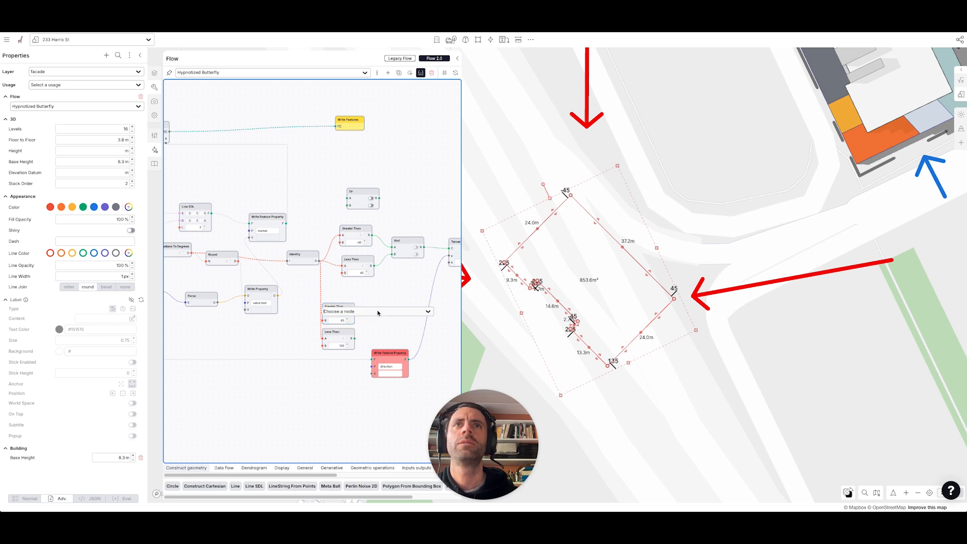
{"action": "type", "text": "and"}
{"action": "left_click", "coordinate": [367, 414]}
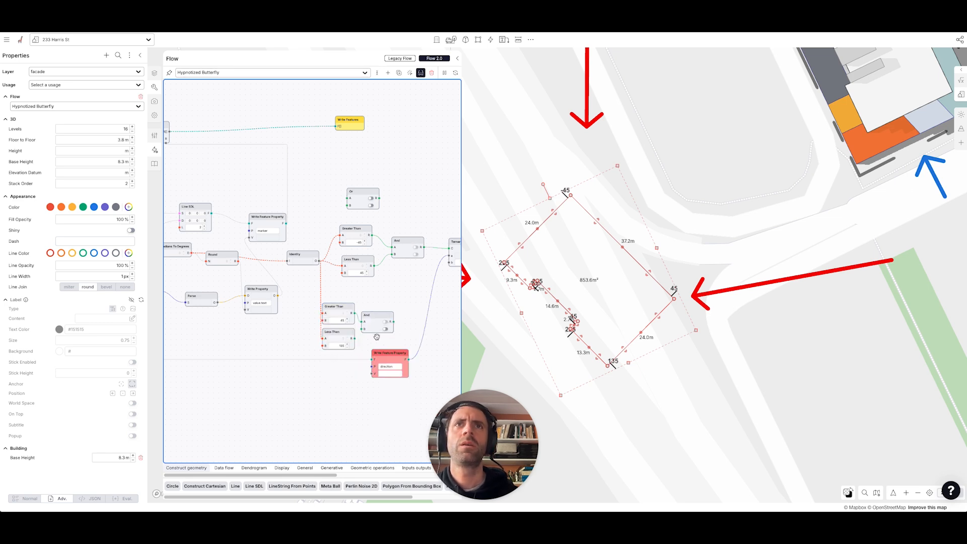
{"action": "left_click_drag", "start_coordinate": [360, 327], "coordinate": [362, 329]}
{"action": "left_click_drag", "start_coordinate": [402, 301], "coordinate": [295, 258]}
{"action": "left_click_drag", "start_coordinate": [363, 199], "coordinate": [380, 198]}
{"action": "left_click_drag", "start_coordinate": [277, 311], "coordinate": [318, 230]}
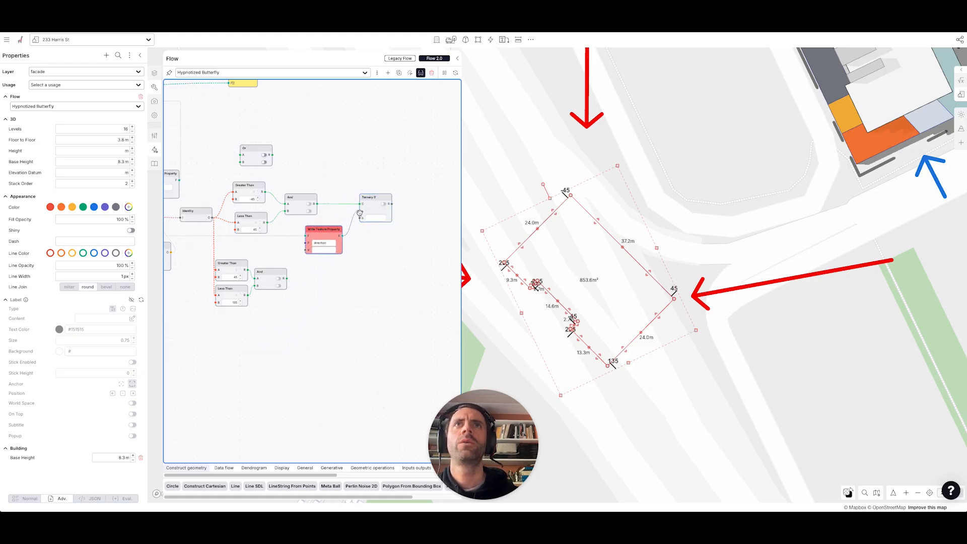
Duplicate Ternary If and the direction Write Feature Property, feed the second And into the copy's condition and set its direction value to east
{"action": "left_click_drag", "start_coordinate": [373, 197], "coordinate": [386, 278], "text": "alt"}
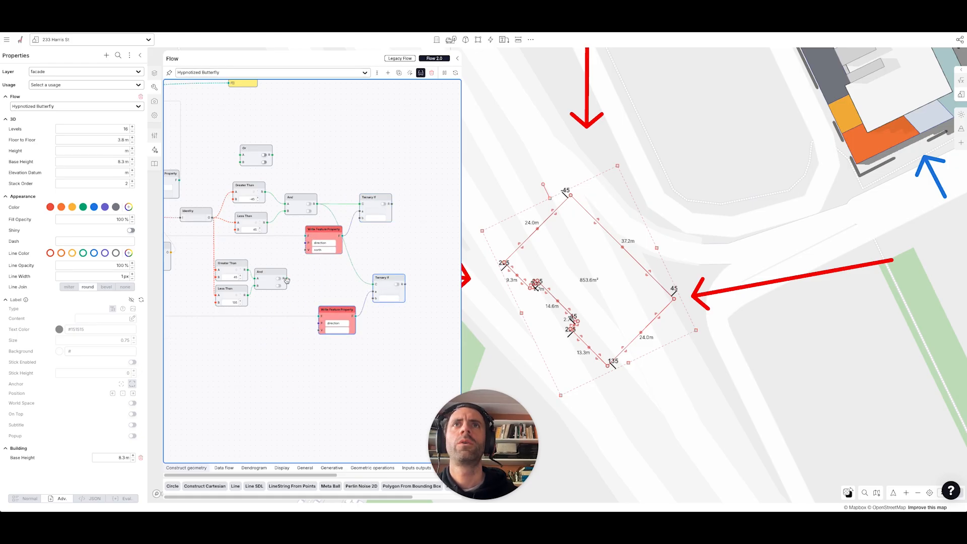
{"action": "left_click_drag", "start_coordinate": [285, 278], "coordinate": [374, 284]}
{"action": "left_click", "coordinate": [337, 331]}
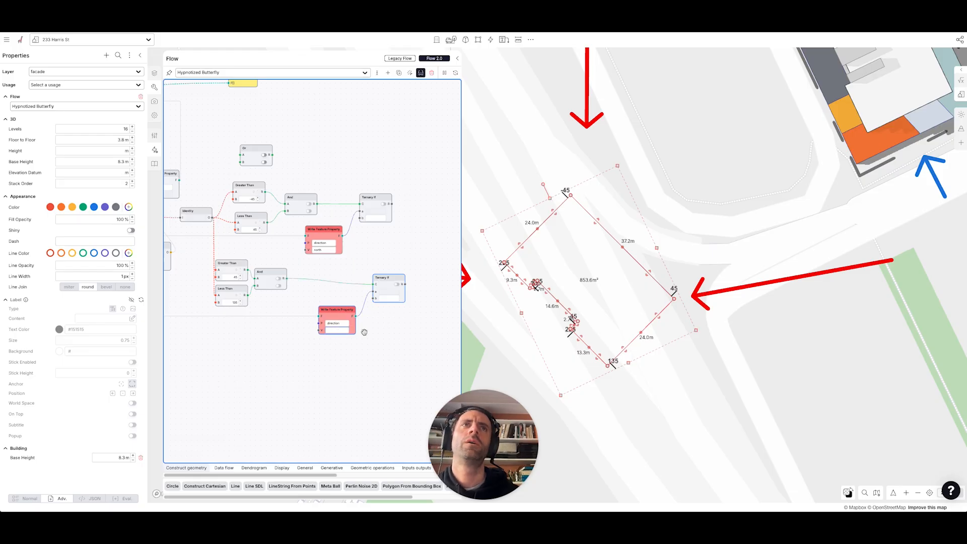
{"action": "type", "text": "east"}
{"action": "left_click_drag", "start_coordinate": [340, 309], "coordinate": [332, 306]}
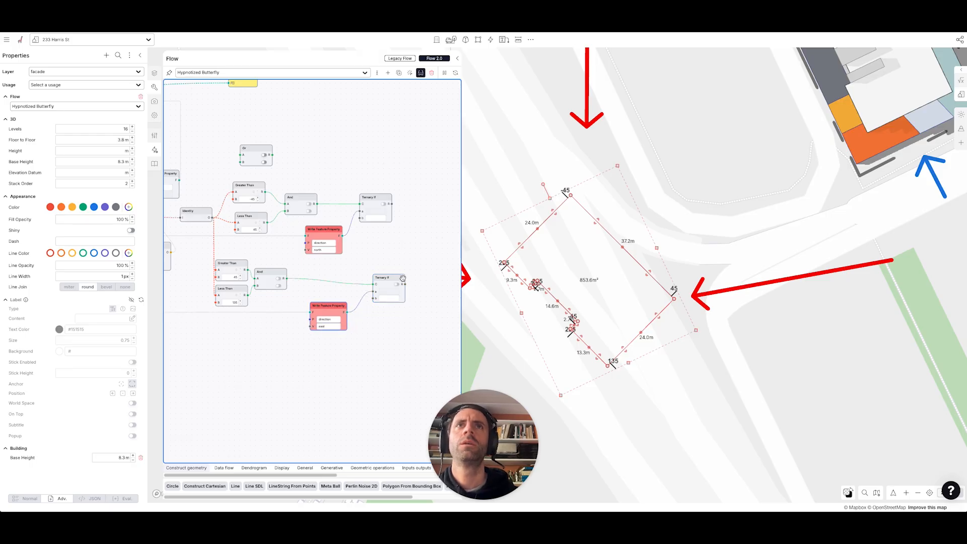
Return the east Ternary If's output to Map and rotate the facade volume slightly to test the east branch
{"action": "scroll", "coordinate": [407, 282], "scroll_direction": "down", "scroll_amount": 3}
{"action": "left_click_drag", "start_coordinate": [406, 283], "coordinate": [302, 149]}
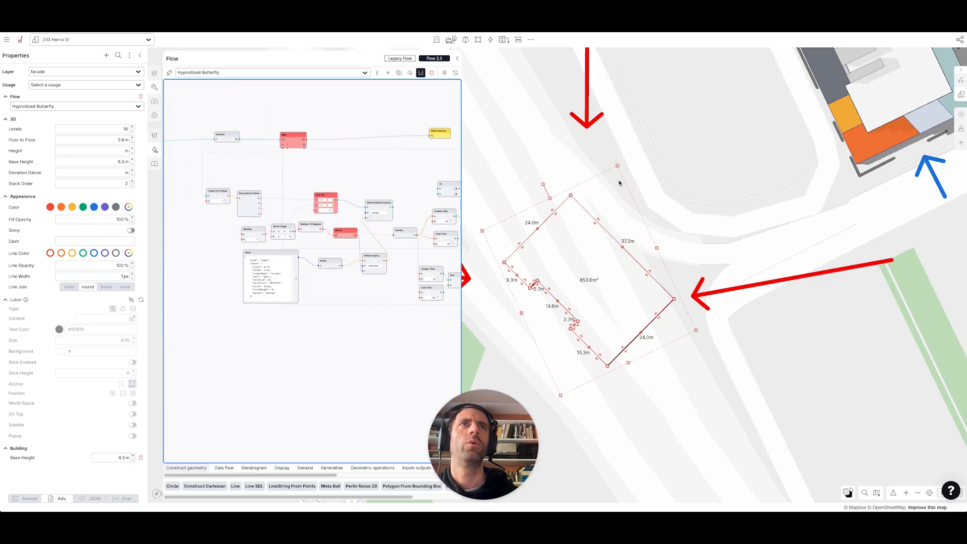
{"action": "left_click_drag", "start_coordinate": [543, 186], "coordinate": [539, 217]}
Duplicate the east branch's Greater Than, Less Than, And, Ternary If and Write Feature Property nodes as a third branch below it
{"action": "left_click_drag", "start_coordinate": [434, 324], "coordinate": [263, 313]}
{"action": "scroll", "coordinate": [348, 302], "scroll_direction": "up", "scroll_amount": 4}
{"action": "scroll", "coordinate": [296, 325], "scroll_direction": "down", "scroll_amount": 3}
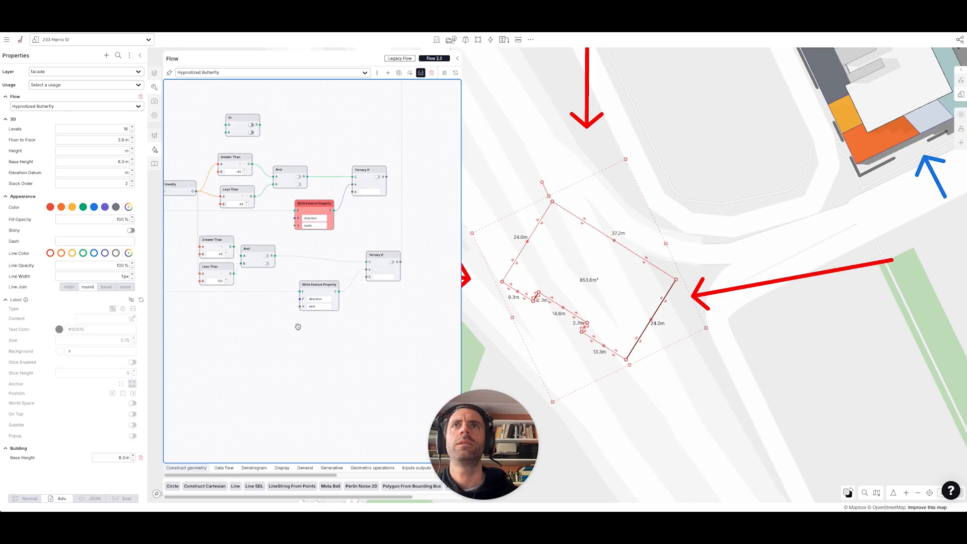
{"action": "left_click_drag", "start_coordinate": [408, 328], "coordinate": [238, 341]}
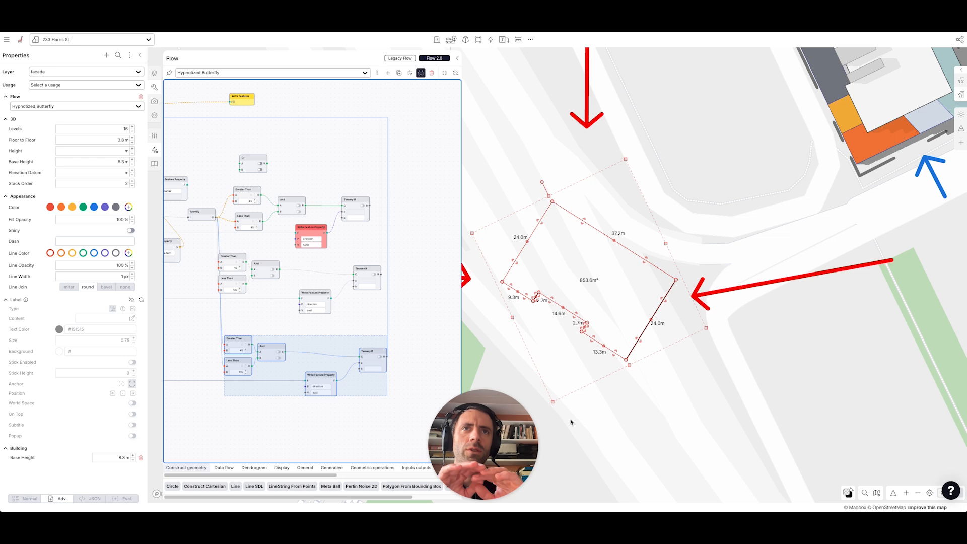
{"action": "left_click", "coordinate": [222, 392]}
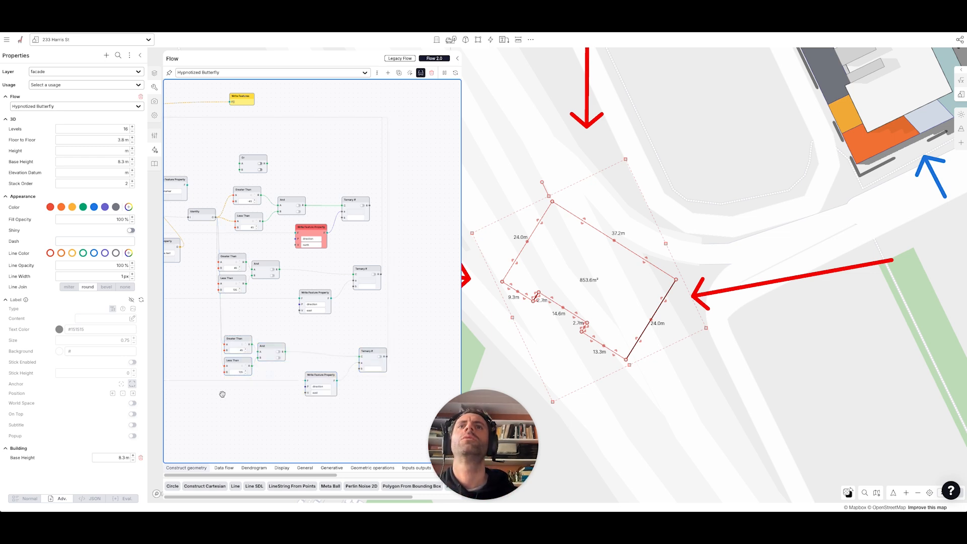
Return the marker label's Write Feature Property output to Map and rotate the facade volume to read the edge angles
{"action": "scroll", "coordinate": [233, 396], "scroll_direction": "up", "scroll_amount": 2}
{"action": "left_click_drag", "start_coordinate": [375, 173], "coordinate": [382, 301]}
{"action": "left_click_drag", "start_coordinate": [315, 197], "coordinate": [375, 216]}
{"action": "scroll", "coordinate": [374, 217], "scroll_direction": "down", "scroll_amount": 2}
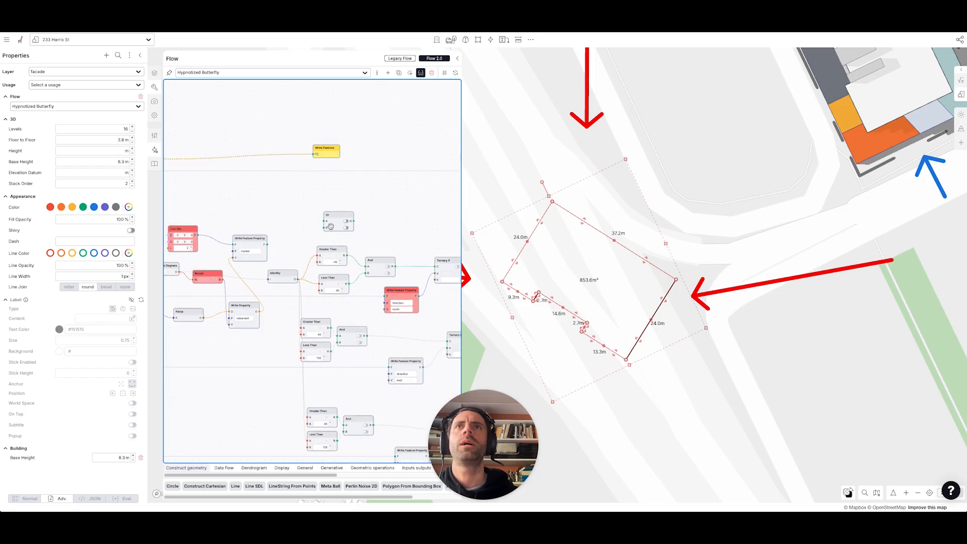
{"action": "scroll", "coordinate": [266, 245], "scroll_direction": "down", "scroll_amount": 2}
{"action": "left_click_drag", "start_coordinate": [267, 244], "coordinate": [295, 187]}
{"action": "left_click_drag", "start_coordinate": [366, 390], "coordinate": [248, 298]}
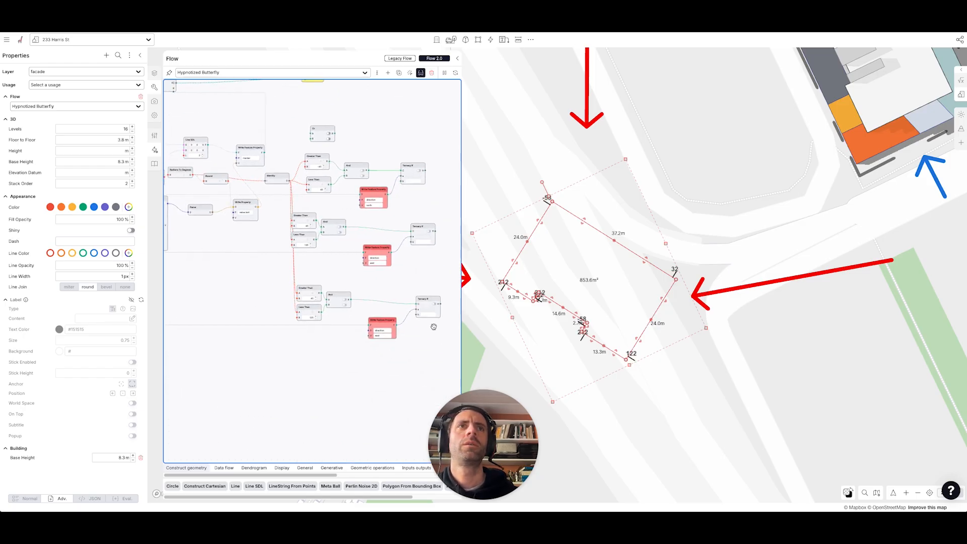
{"action": "left_click_drag", "start_coordinate": [542, 182], "coordinate": [636, 271]}
Set the third branch's Greater Than to 225 and Less Than to -45, and rotate the facade volume to check its edge angles
{"action": "scroll", "coordinate": [281, 316], "scroll_direction": "up", "scroll_amount": 3}
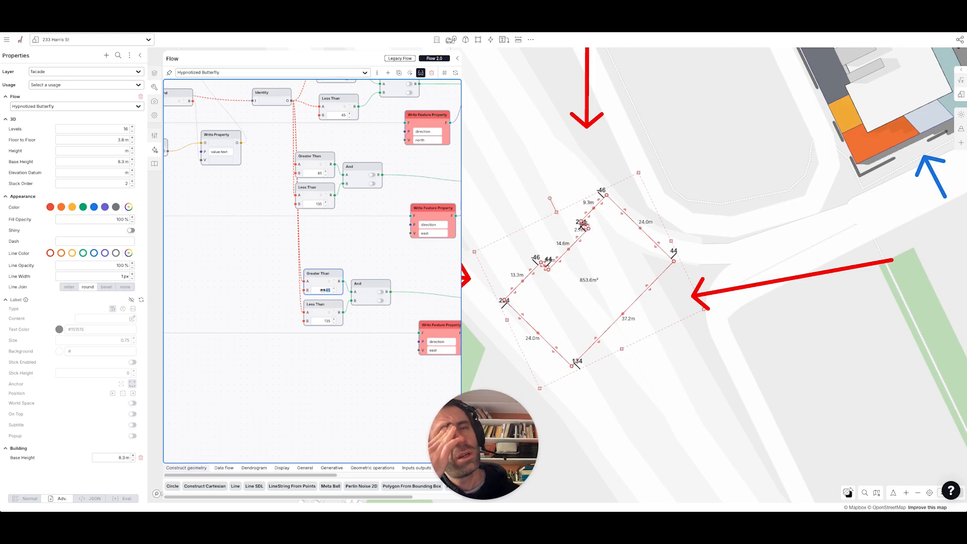
{"action": "double_click", "coordinate": [325, 321]}
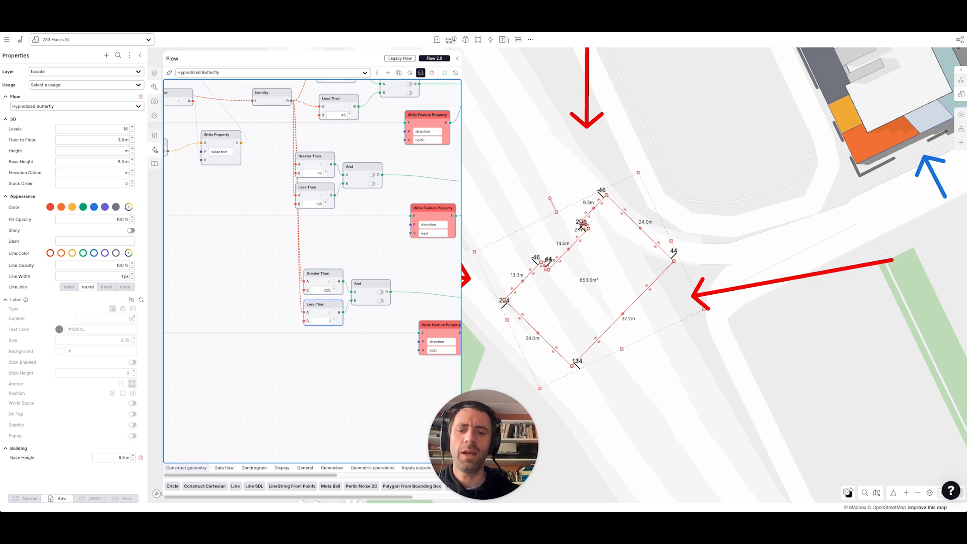
{"action": "left_click", "coordinate": [330, 357]}
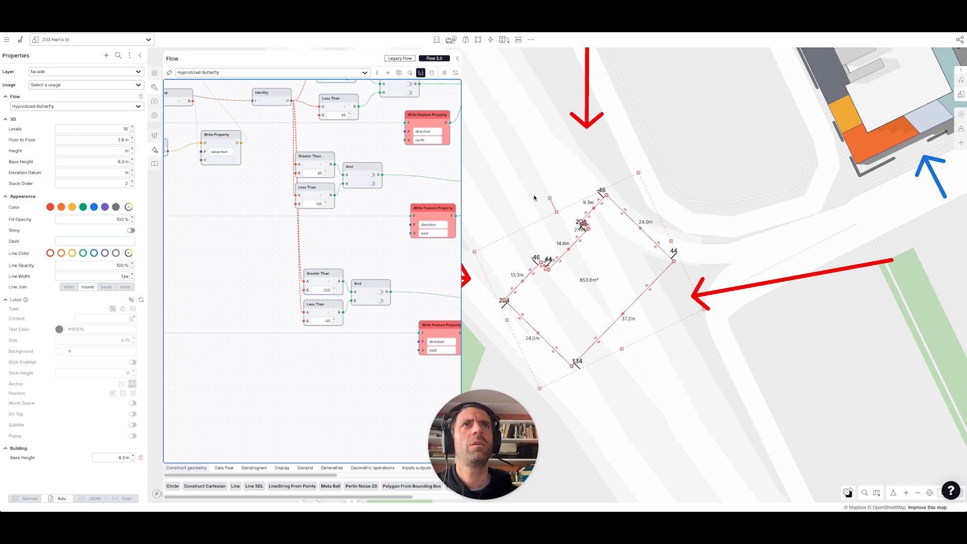
{"action": "mouse_move", "coordinate": [549, 199]}
{"action": "left_mouse_down"}
{"action": "mouse_move", "coordinate": [605, 239]}
{"action": "mouse_move", "coordinate": [594, 242]}
{"action": "left_mouse_up"}
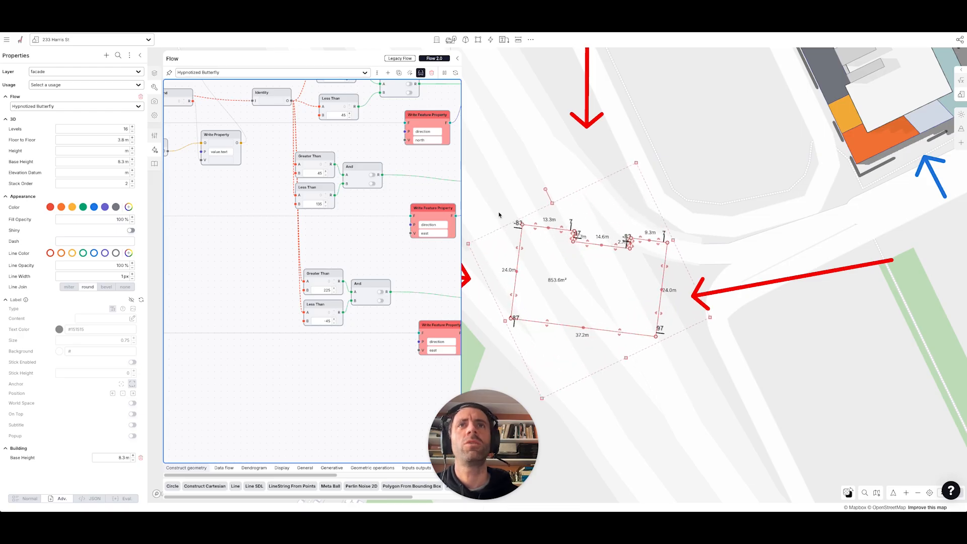
{"action": "left_click_drag", "start_coordinate": [545, 190], "coordinate": [569, 262]}
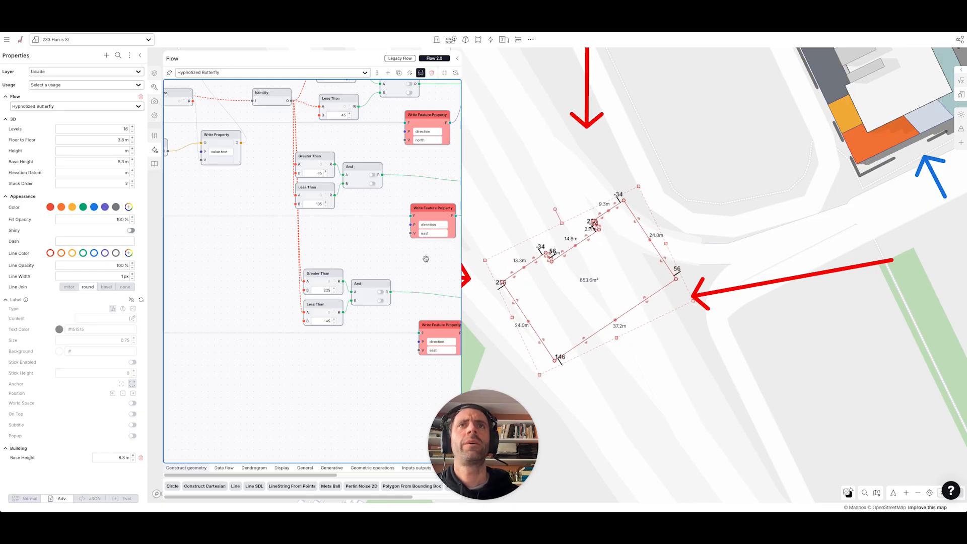
Add an Or node combining the third branch's Greater Than and Less Than, and feed it into that branch's Ternary If condition
{"action": "left_click_drag", "start_coordinate": [426, 259], "coordinate": [370, 255]}
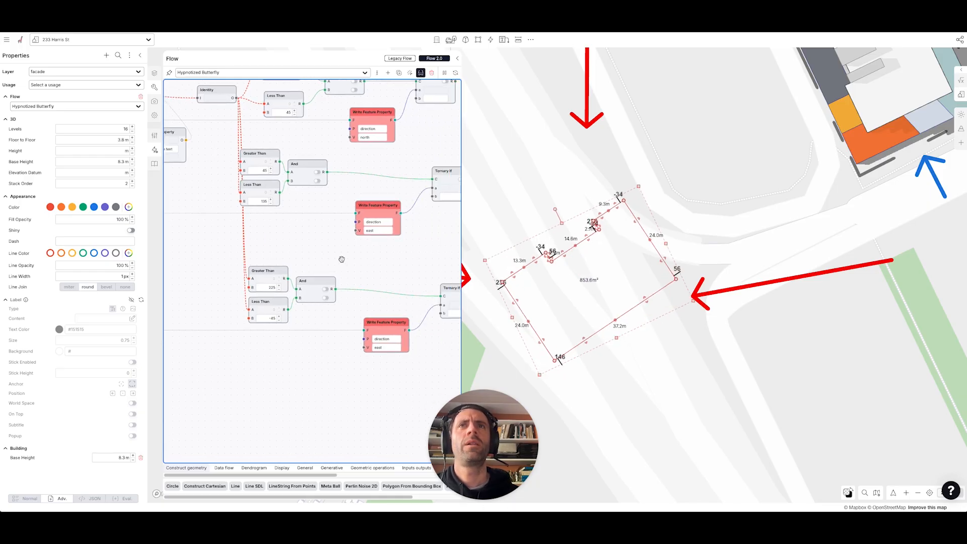
{"action": "double_click", "coordinate": [305, 260]}
{"action": "type", "text": "cr"}
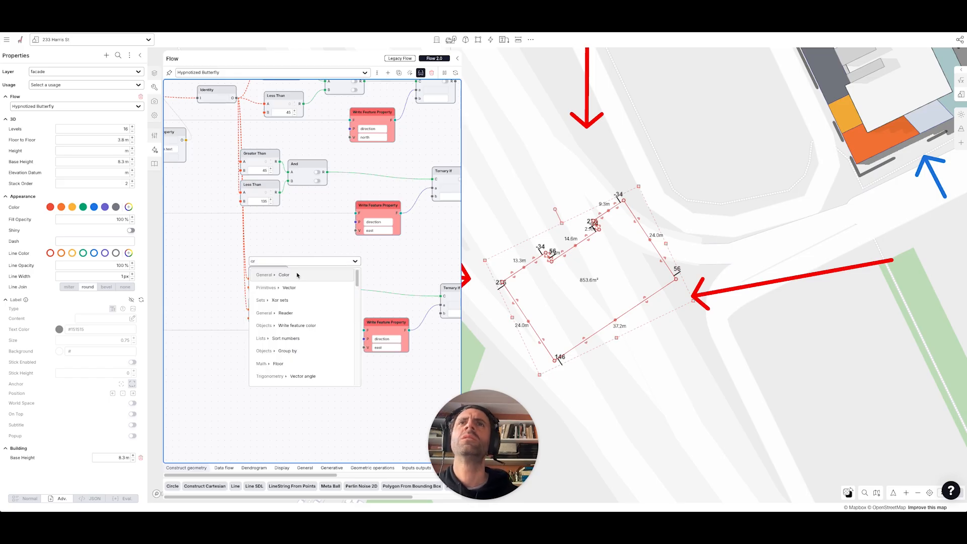
{"action": "scroll", "coordinate": [300, 292], "scroll_direction": "down", "scroll_amount": 6}
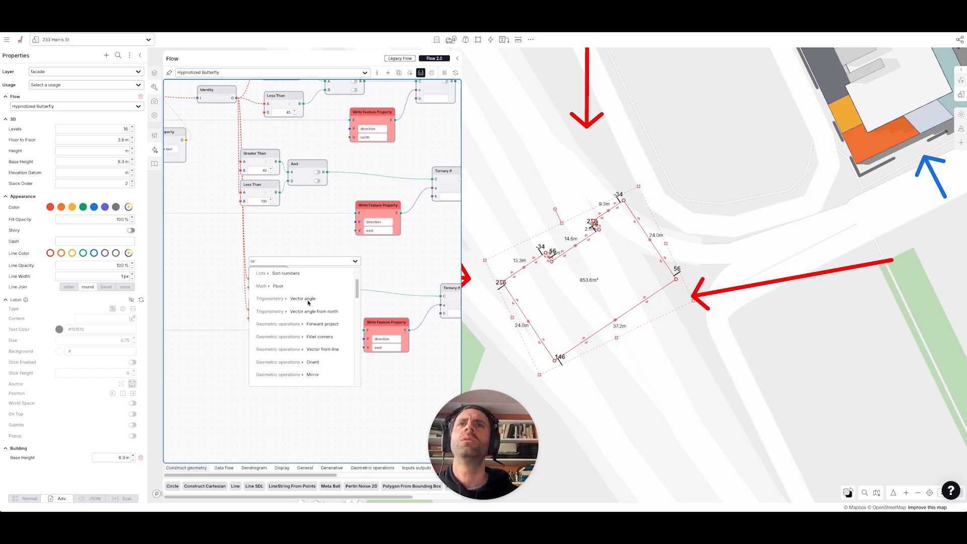
{"action": "left_click", "coordinate": [299, 322]}
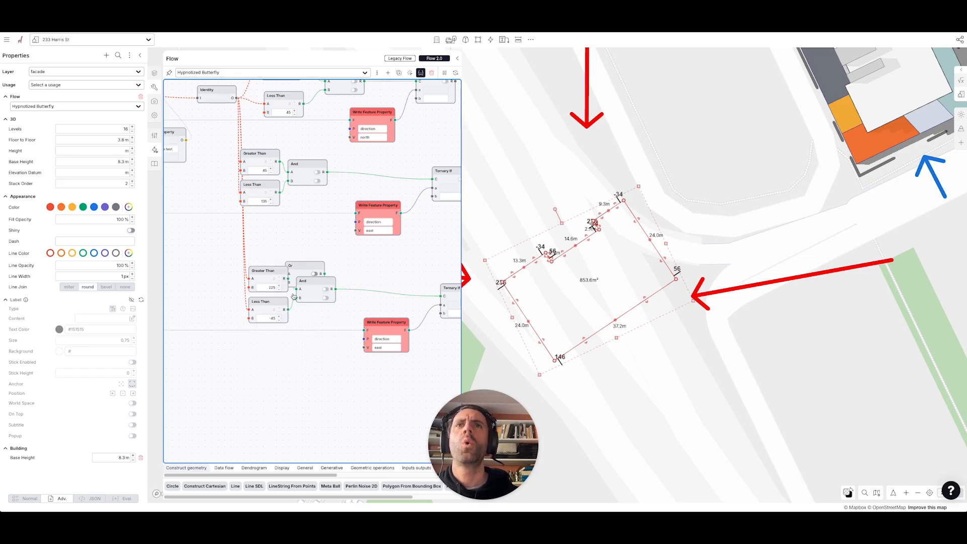
{"action": "left_click_drag", "start_coordinate": [314, 277], "coordinate": [288, 310]}
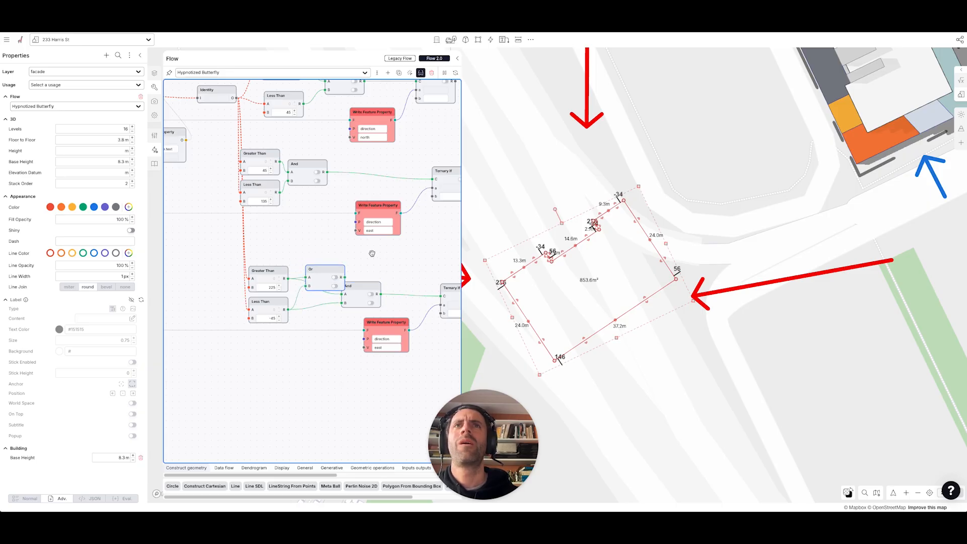
{"action": "left_click_drag", "start_coordinate": [373, 254], "coordinate": [340, 256]}
{"action": "left_click_drag", "start_coordinate": [326, 289], "coordinate": [324, 299]}
{"action": "left_click_drag", "start_coordinate": [403, 299], "coordinate": [312, 280]}
Set the third branch's direction value to west, return its output to Map and rotate the facade volume to test it
{"action": "double_click", "coordinate": [351, 352]}
{"action": "type", "text": "west"}
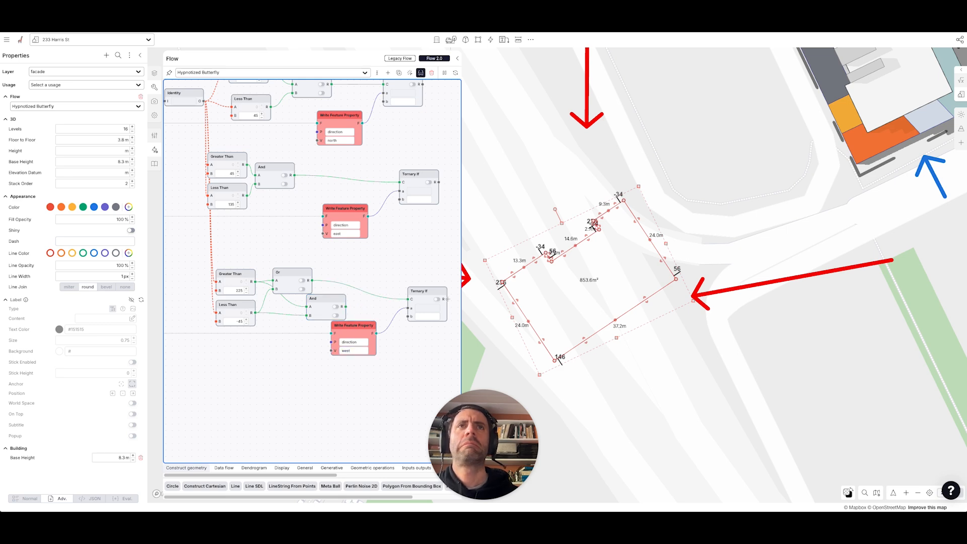
{"action": "scroll", "coordinate": [448, 299], "scroll_direction": "down", "scroll_amount": 4}
{"action": "scroll", "coordinate": [290, 183], "scroll_direction": "left", "scroll_amount": 1}
{"action": "scroll", "coordinate": [217, 172], "scroll_direction": "up", "scroll_amount": 3}
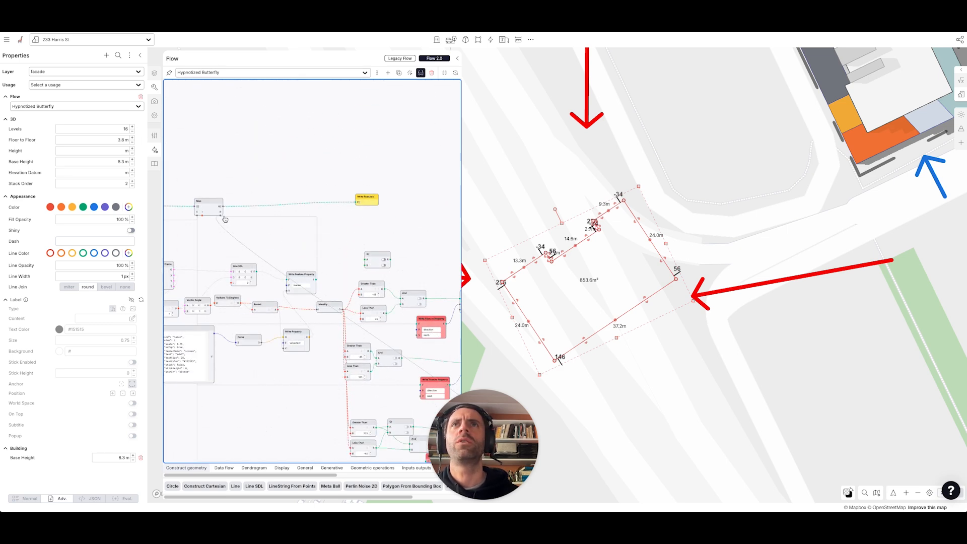
{"action": "left_click_drag", "start_coordinate": [224, 217], "coordinate": [223, 214]}
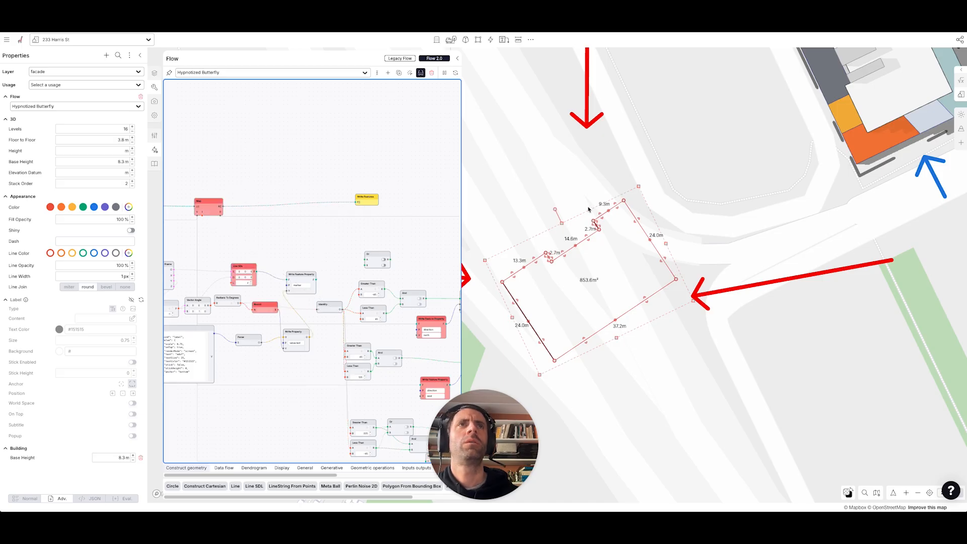
{"action": "left_click_drag", "start_coordinate": [554, 208], "coordinate": [612, 246]}
Add an Identity node beyond the three Ternary If nodes
{"action": "left_click_drag", "start_coordinate": [328, 161], "coordinate": [263, 123]}
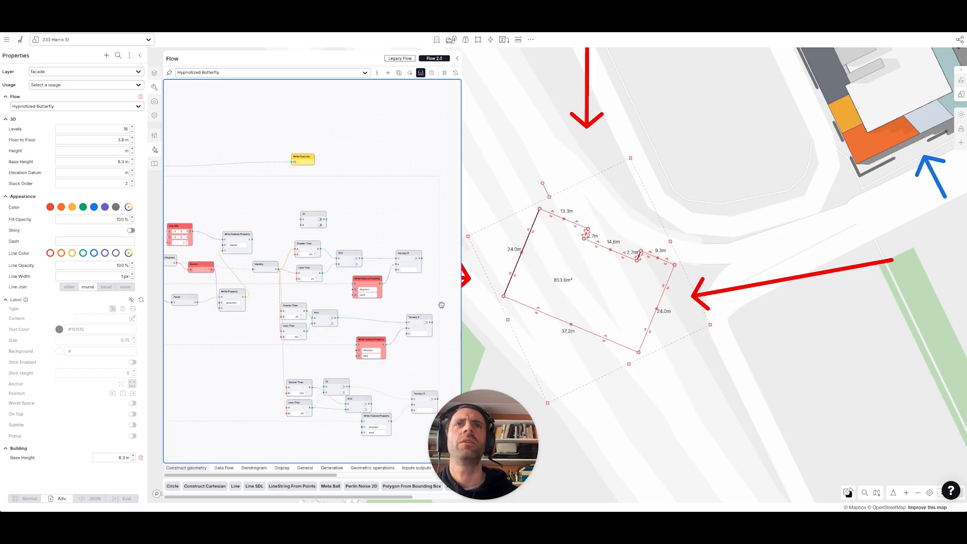
{"action": "left_click_drag", "start_coordinate": [443, 302], "coordinate": [370, 297]}
{"action": "double_click", "coordinate": [377, 300]}
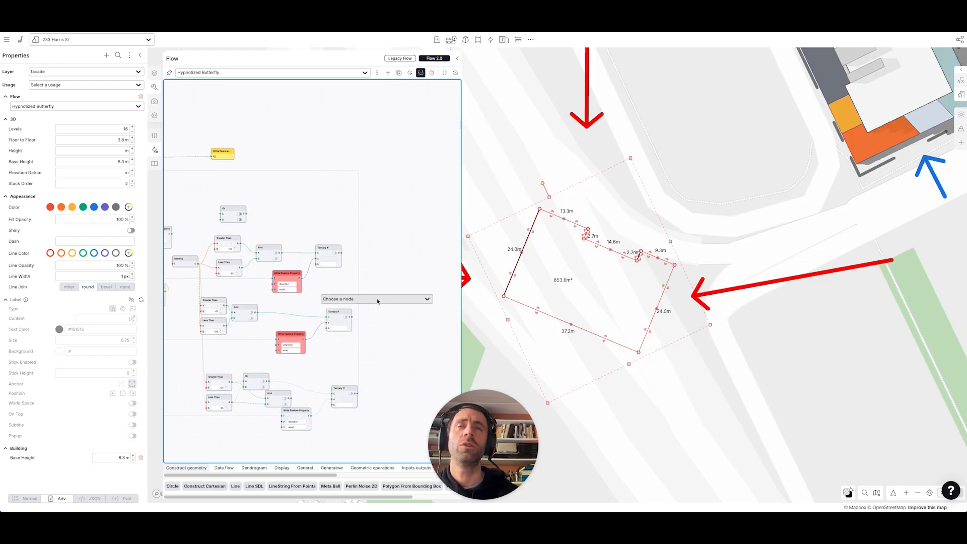
{"action": "type", "text": "idn"}
{"action": "key", "text": "BackSpace"}
{"action": "type", "text": "e"}
{"action": "left_click", "coordinate": [390, 309]}
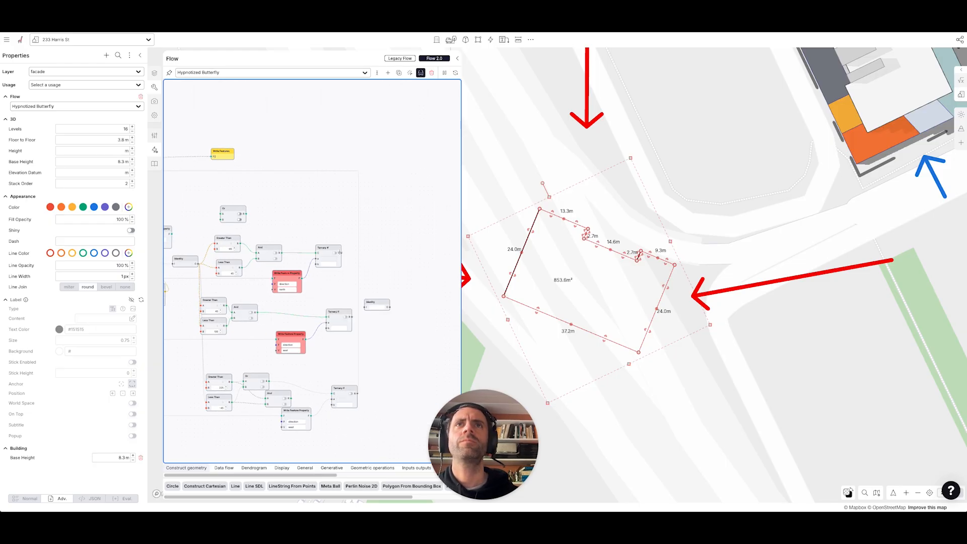
Feed all three Ternary If outputs into the new Identity, return it to Map and rotate the facade volume to test the branches
{"action": "left_click_drag", "start_coordinate": [341, 258], "coordinate": [357, 391]}
{"action": "scroll", "coordinate": [395, 303], "scroll_direction": "down", "scroll_amount": 2}
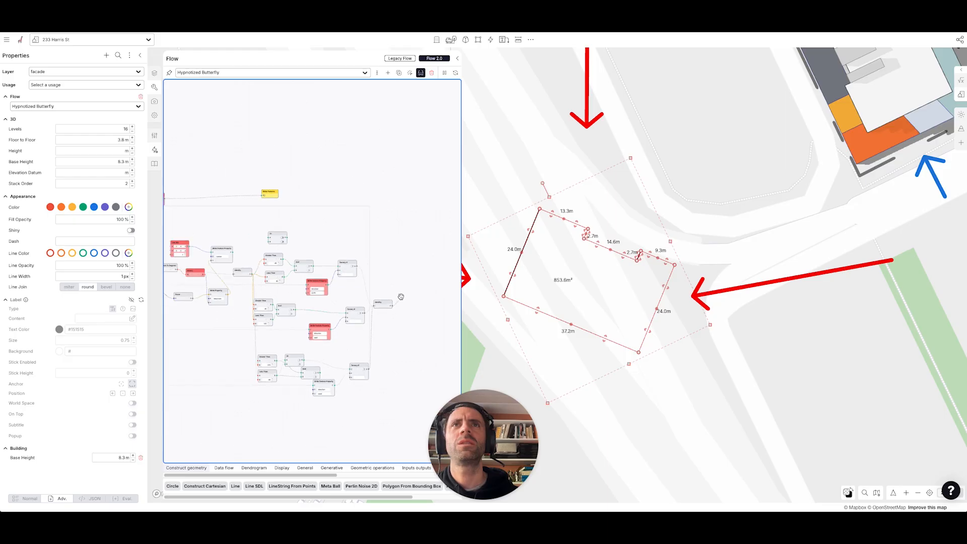
{"action": "left_click_drag", "start_coordinate": [175, 207], "coordinate": [254, 208]}
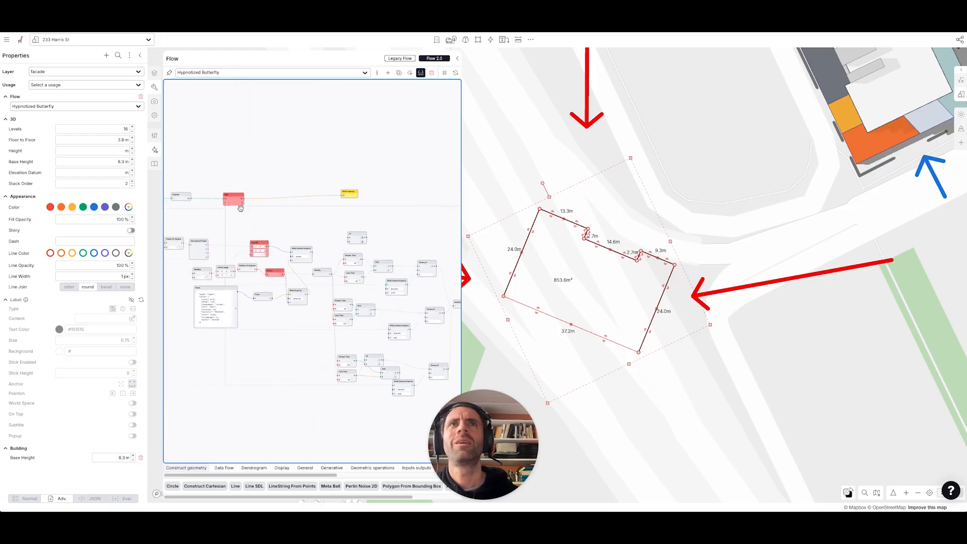
{"action": "left_click_drag", "start_coordinate": [542, 182], "coordinate": [555, 323]}
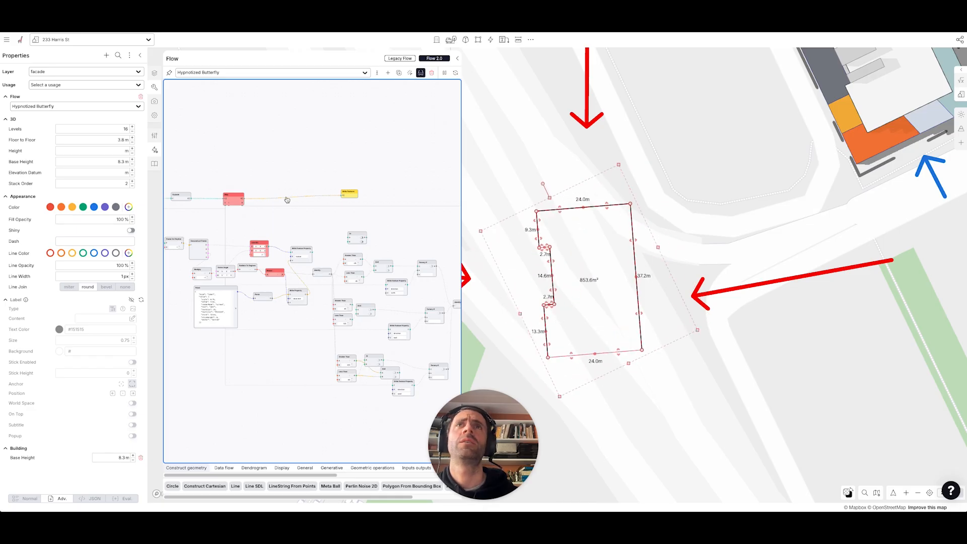
Delete the unused Or node above the north branch
{"action": "scroll", "coordinate": [287, 199], "scroll_direction": "up", "scroll_amount": 3}
{"action": "left_click_drag", "start_coordinate": [221, 200], "coordinate": [286, 165]}
{"action": "left_click", "coordinate": [372, 151]}
{"action": "scroll", "coordinate": [373, 154], "scroll_direction": "down", "scroll_amount": 3}
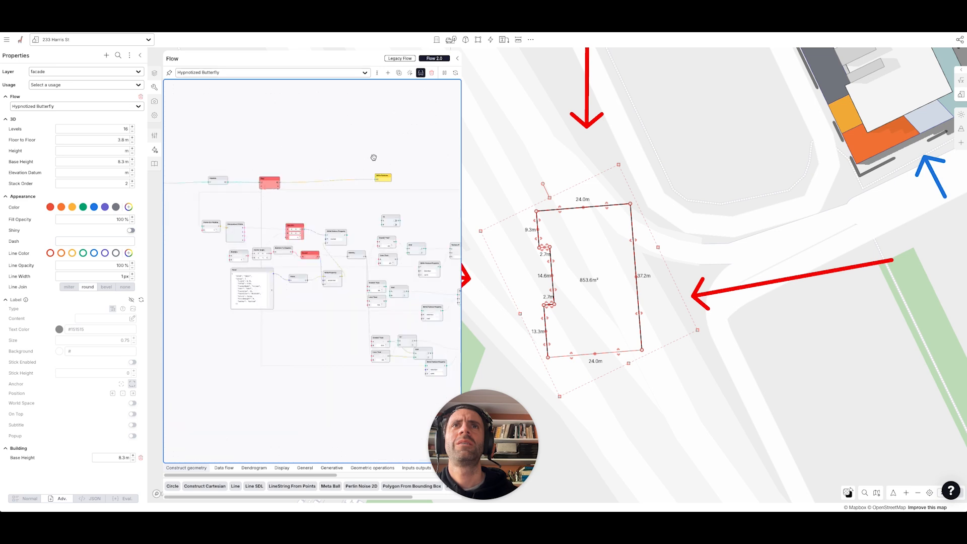
{"action": "left_click_drag", "start_coordinate": [422, 160], "coordinate": [290, 165]}
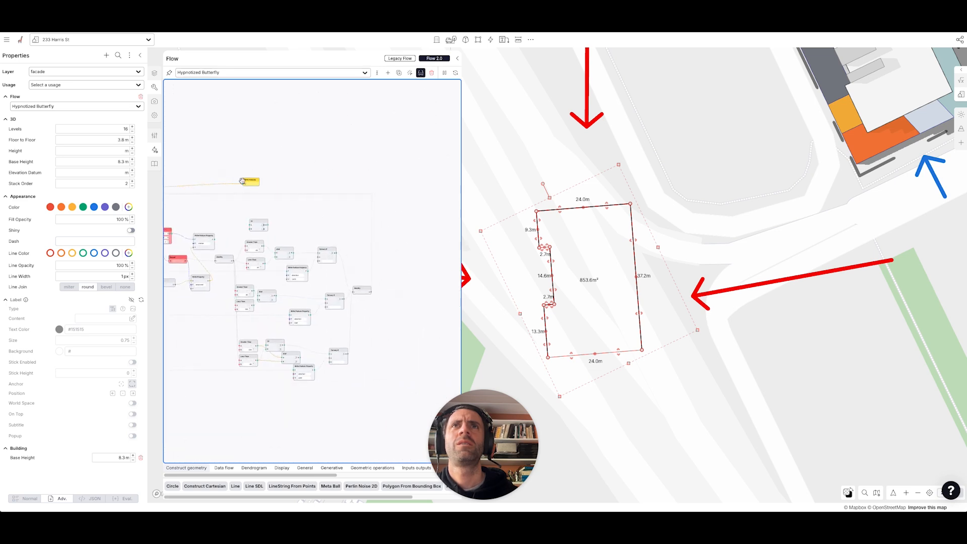
{"action": "left_click_drag", "start_coordinate": [254, 222], "coordinate": [369, 212]}
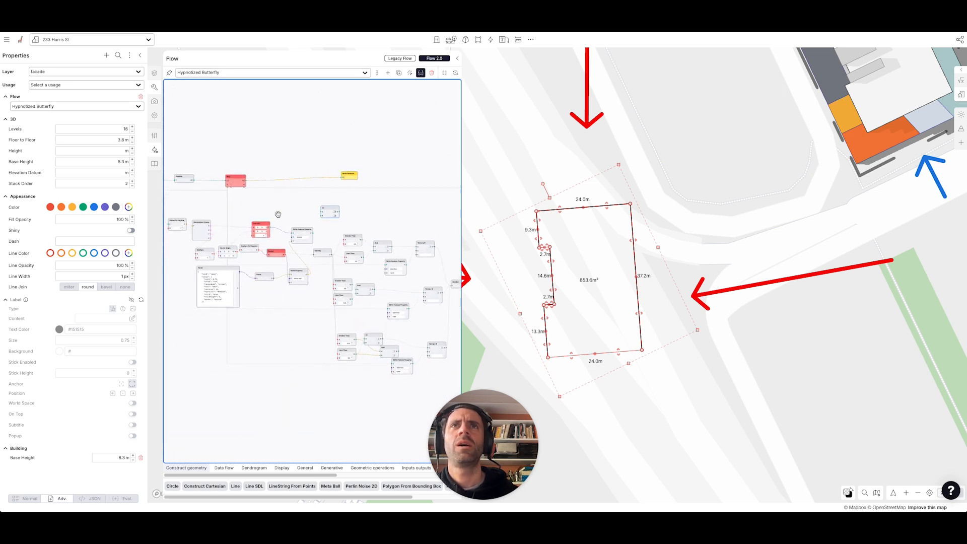
{"action": "key", "text": "Delete"}
Reposition the Map and Write Features nodes to clear space above and between them
{"action": "scroll", "coordinate": [300, 227], "scroll_direction": "up", "scroll_amount": 3}
{"action": "left_click_drag", "start_coordinate": [299, 278], "coordinate": [296, 280]}
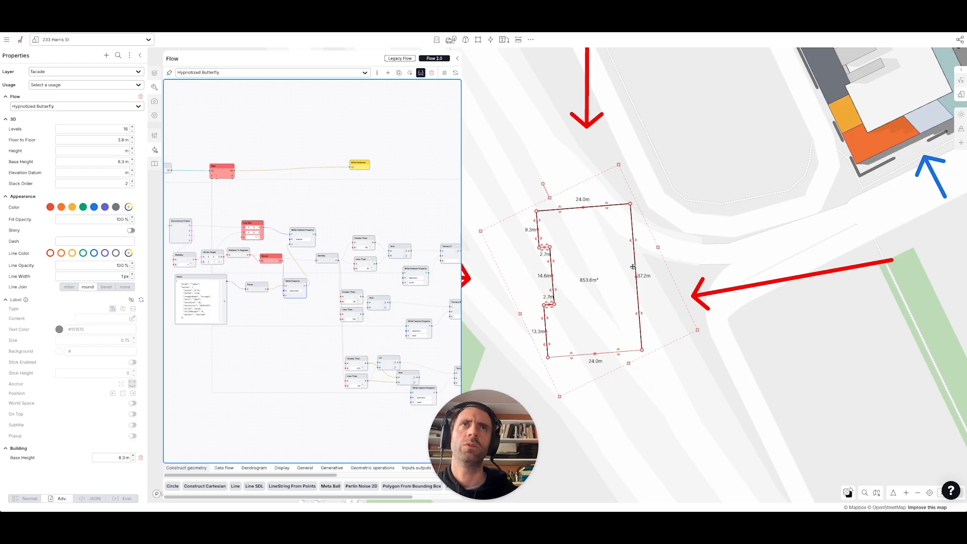
{"action": "left_click_drag", "start_coordinate": [213, 167], "coordinate": [238, 162]}
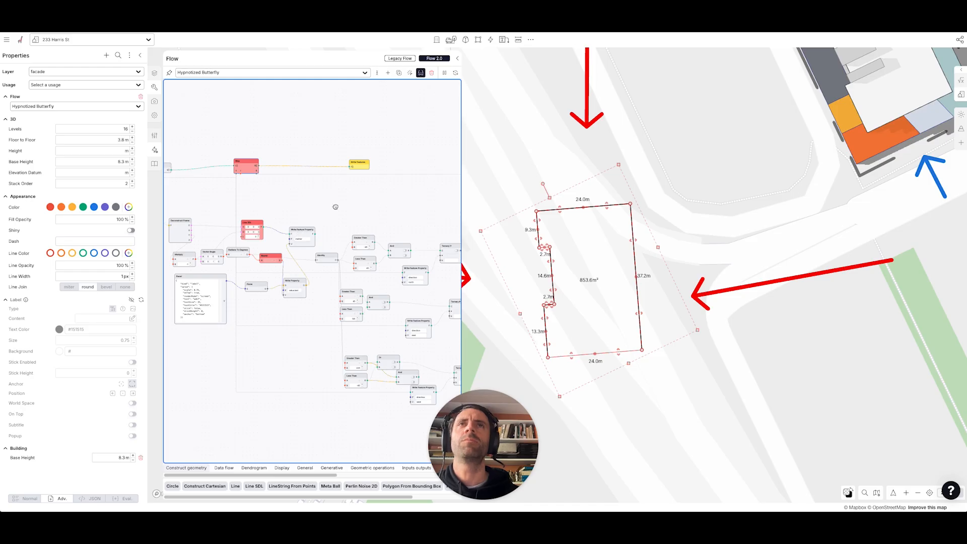
{"action": "left_click_drag", "start_coordinate": [336, 207], "coordinate": [328, 292]}
{"action": "left_click_drag", "start_coordinate": [243, 247], "coordinate": [260, 232]}
{"action": "left_click_drag", "start_coordinate": [355, 253], "coordinate": [372, 281]}
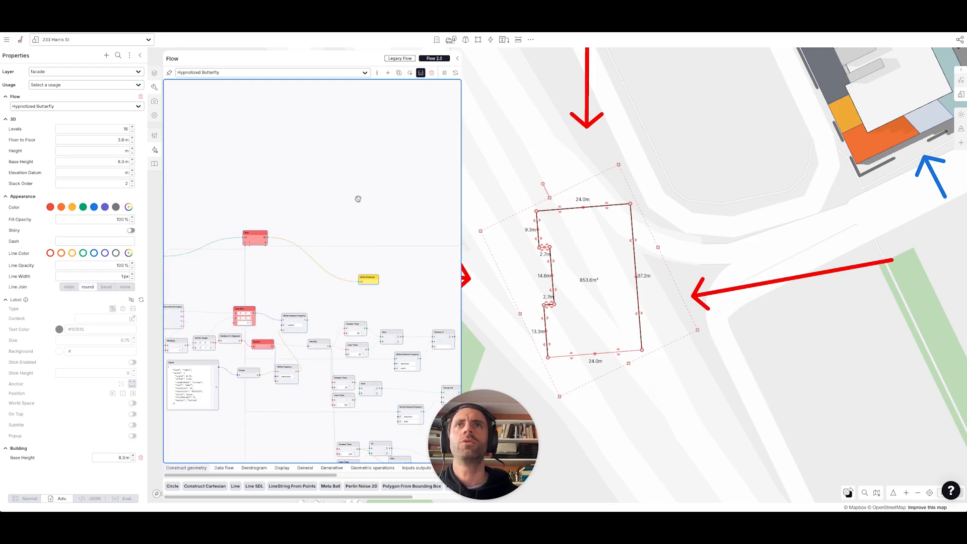
Add a Filter node above Write Features and feed Map's output into it
{"action": "double_click", "coordinate": [358, 198]}
{"action": "type", "text": "filter"}
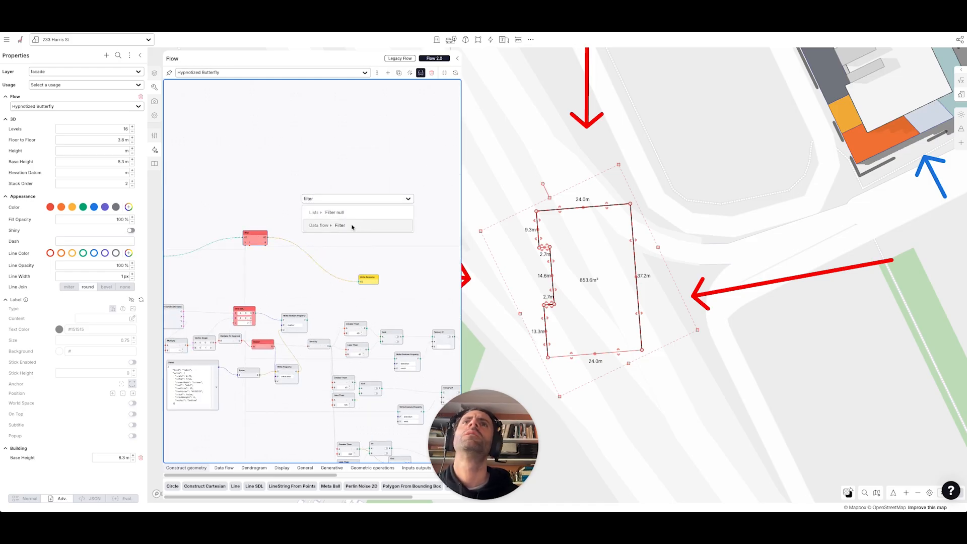
{"action": "left_click", "coordinate": [352, 225]}
{"action": "left_click_drag", "start_coordinate": [266, 236], "coordinate": [355, 153]}
Add a Read Feature Property node below Filter, reading the direction property of the filtered features
{"action": "double_click", "coordinate": [341, 185]}
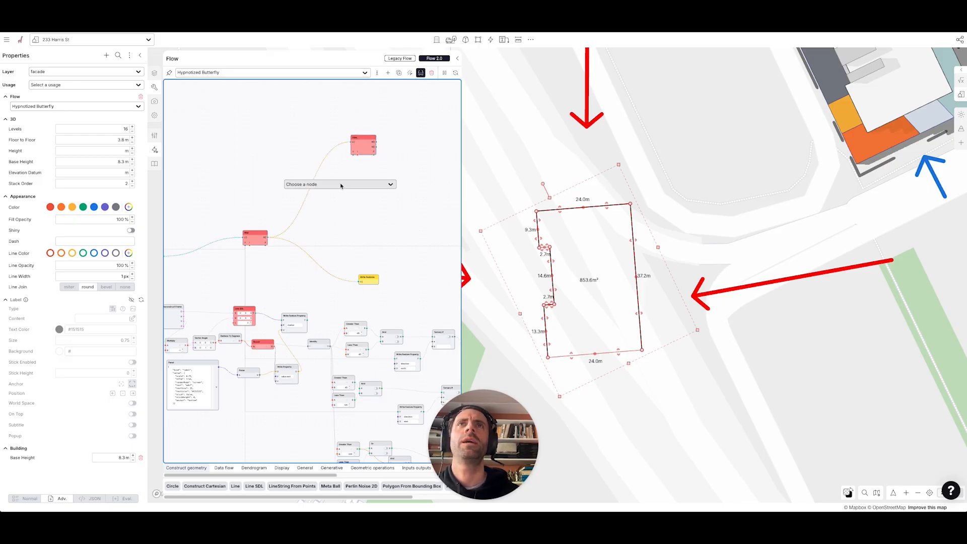
{"action": "type", "text": "read fea"}
{"action": "key", "text": "Down"}
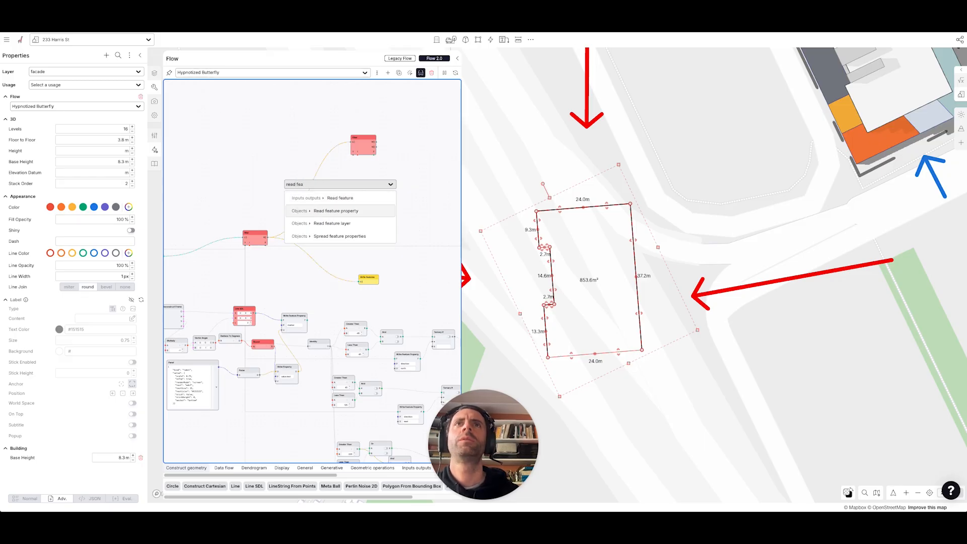
{"action": "key", "text": "Return"}
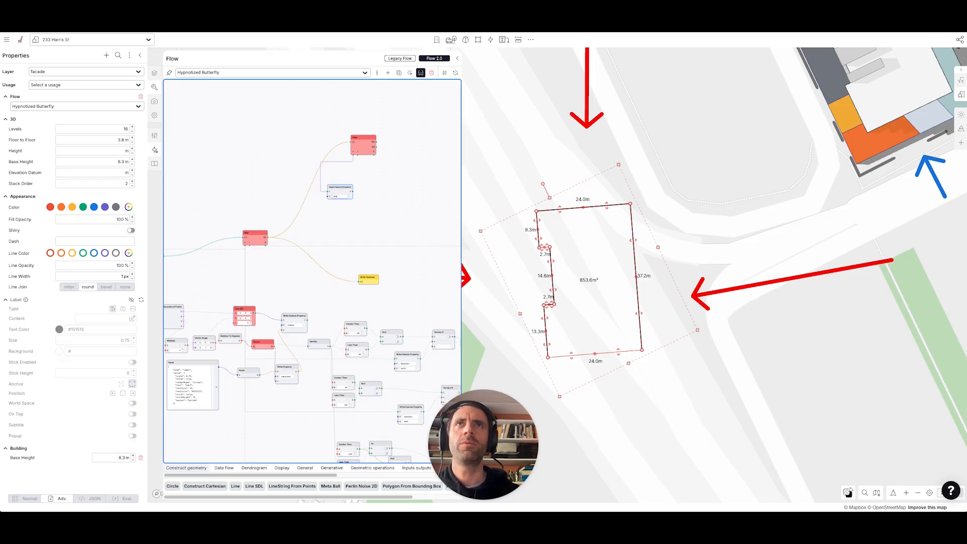
Add an Equals node beside Read Feature Property with north as its comparison value
{"action": "double_click", "coordinate": [371, 201]}
{"action": "type", "text": "dqu"}
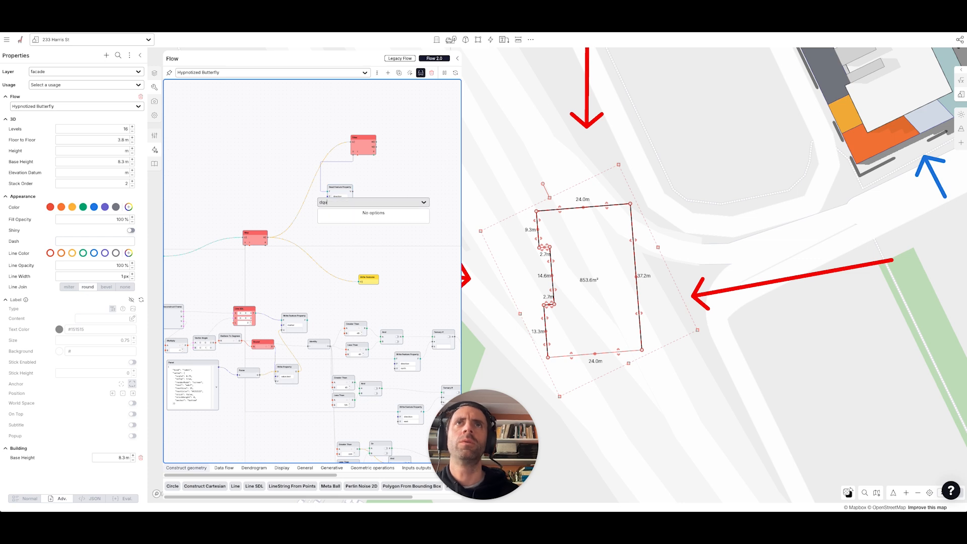
{"action": "key", "text": "BackSpace"}
{"action": "key", "text": "BackSpace"}
{"action": "type", "text": "equ"}
{"action": "key", "text": "Return"}
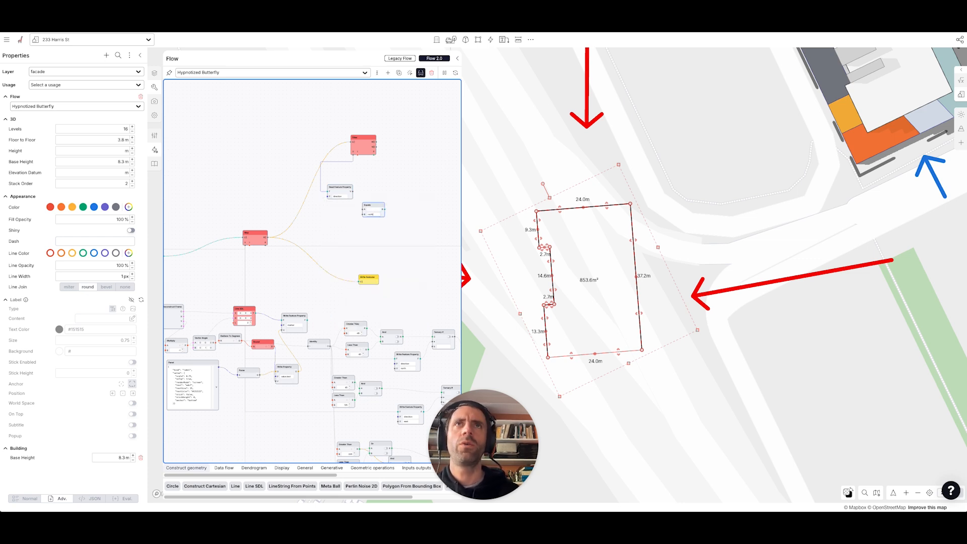
{"action": "scroll", "coordinate": [402, 228], "scroll_direction": "up", "scroll_amount": 4}
{"action": "left_click_drag", "start_coordinate": [418, 293], "coordinate": [227, 203]}
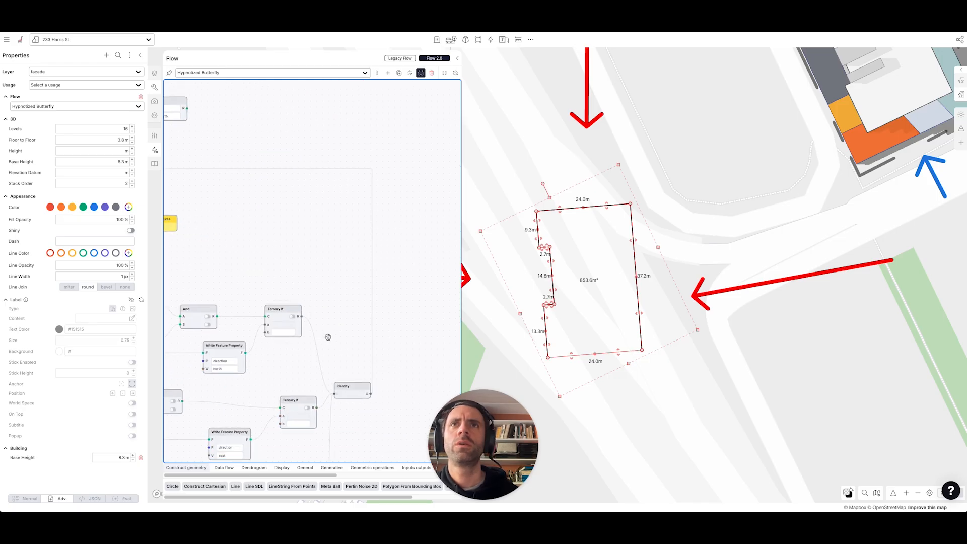
{"action": "scroll", "coordinate": [328, 337], "scroll_direction": "down", "scroll_amount": 4}
{"action": "scroll", "coordinate": [350, 353], "scroll_direction": "up", "scroll_amount": 4}
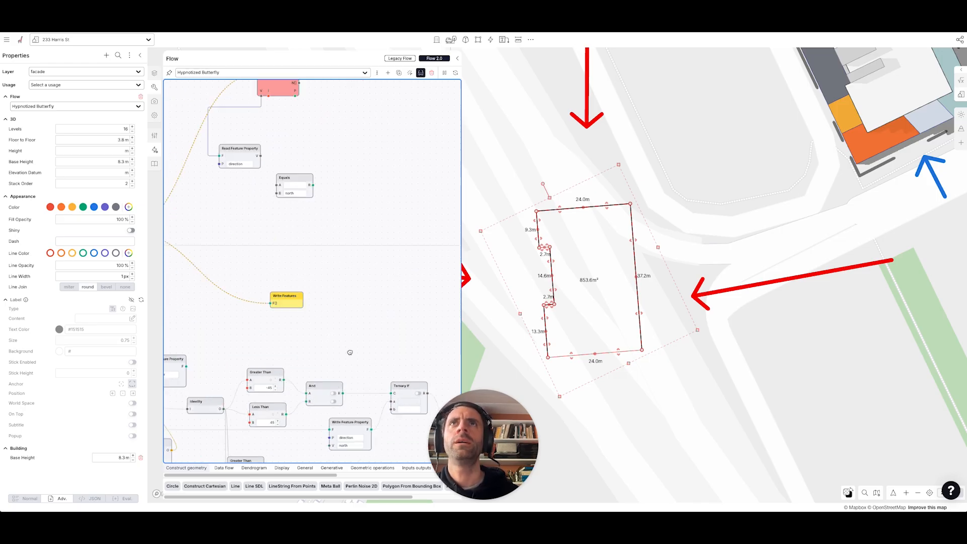
Feed the read direction value into Equals input A and wire the Equals result back into Filter's P input
{"action": "left_click_drag", "start_coordinate": [350, 352], "coordinate": [366, 375]}
{"action": "scroll", "coordinate": [297, 155], "scroll_direction": "up", "scroll_amount": 2}
{"action": "left_click_drag", "start_coordinate": [292, 222], "coordinate": [272, 186]}
{"action": "left_click_drag", "start_coordinate": [324, 141], "coordinate": [298, 238]}
{"action": "left_click_drag", "start_coordinate": [232, 234], "coordinate": [245, 231]}
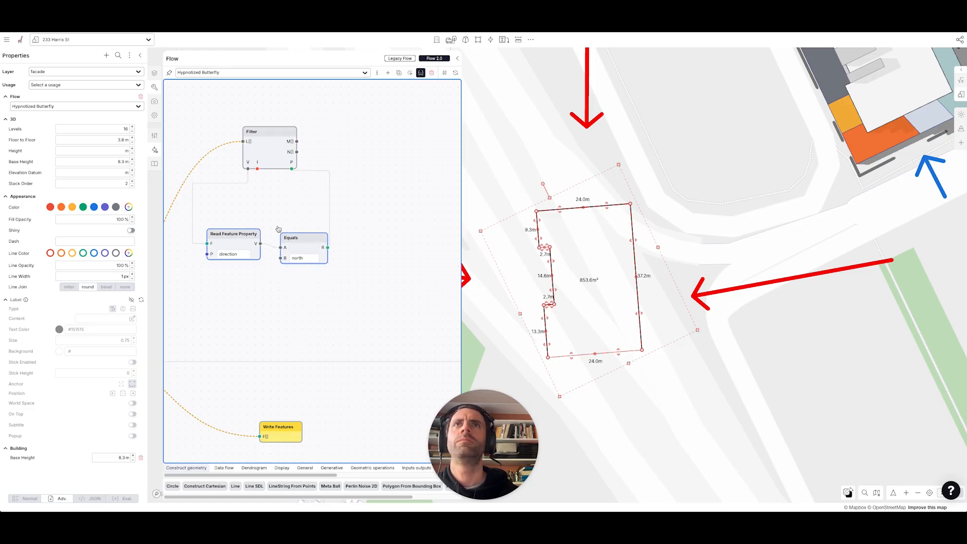
{"action": "left_click_drag", "start_coordinate": [313, 189], "coordinate": [344, 153]}
{"action": "scroll", "coordinate": [343, 154], "scroll_direction": "down", "scroll_amount": 3}
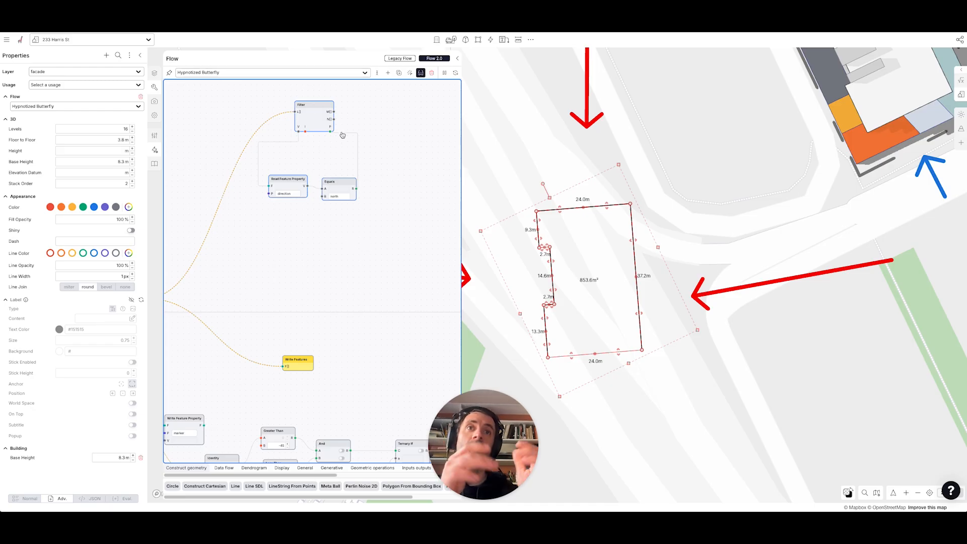
{"action": "left_click_drag", "start_coordinate": [386, 156], "coordinate": [292, 278]}
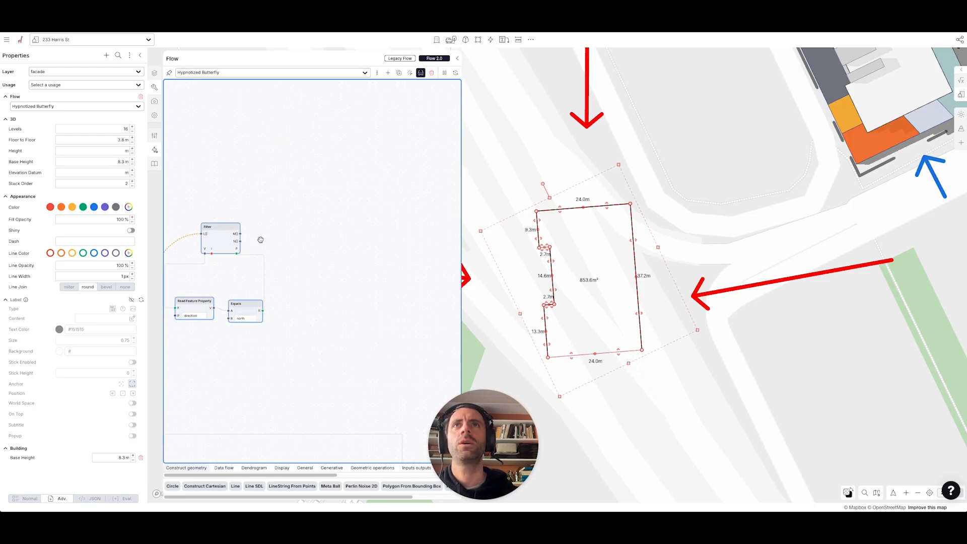
Add a Stroke Dash node fed by Filter's matching output and chain an Offset Polygon node after it
{"action": "left_click_drag", "start_coordinate": [241, 233], "coordinate": [377, 189]}
{"action": "type", "text": "stroke"}
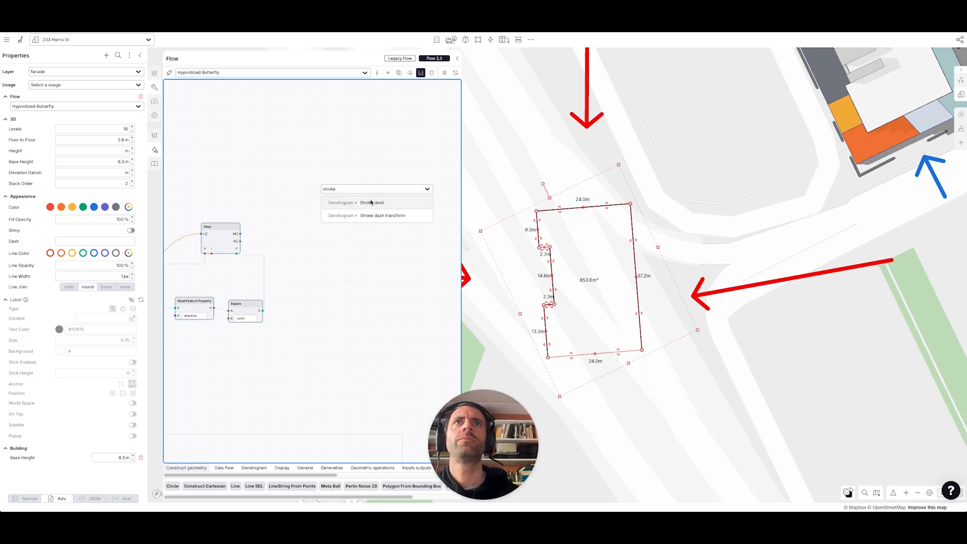
{"action": "left_click", "coordinate": [365, 203]}
{"action": "mouse_move", "coordinate": [403, 178]}
{"action": "left_mouse_down"}
{"action": "mouse_move", "coordinate": [386, 193]}
{"action": "mouse_move", "coordinate": [394, 202]}
{"action": "left_mouse_up"}
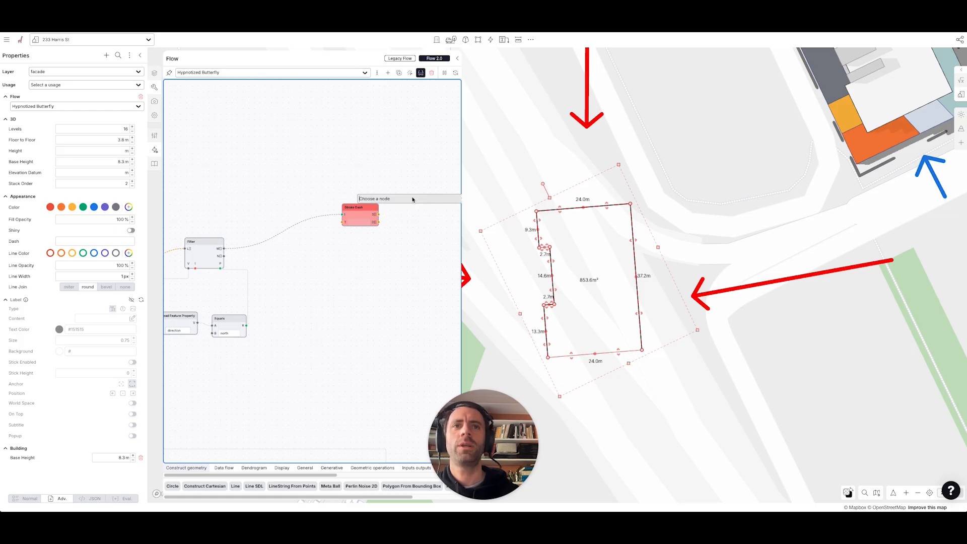
{"action": "type", "text": "off"}
{"action": "left_click", "coordinate": [416, 225]}
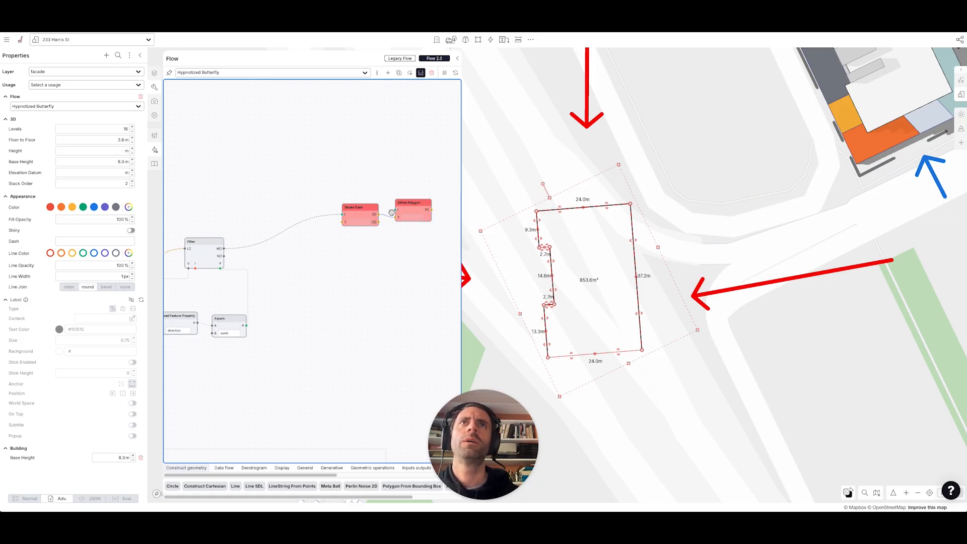
{"action": "left_click_drag", "start_coordinate": [384, 209], "coordinate": [395, 209]}
{"action": "left_click", "coordinate": [387, 218]}
Add a Stroke Dash Transform node below Stroke Dash to supply its transform input
{"action": "double_click", "coordinate": [318, 244]}
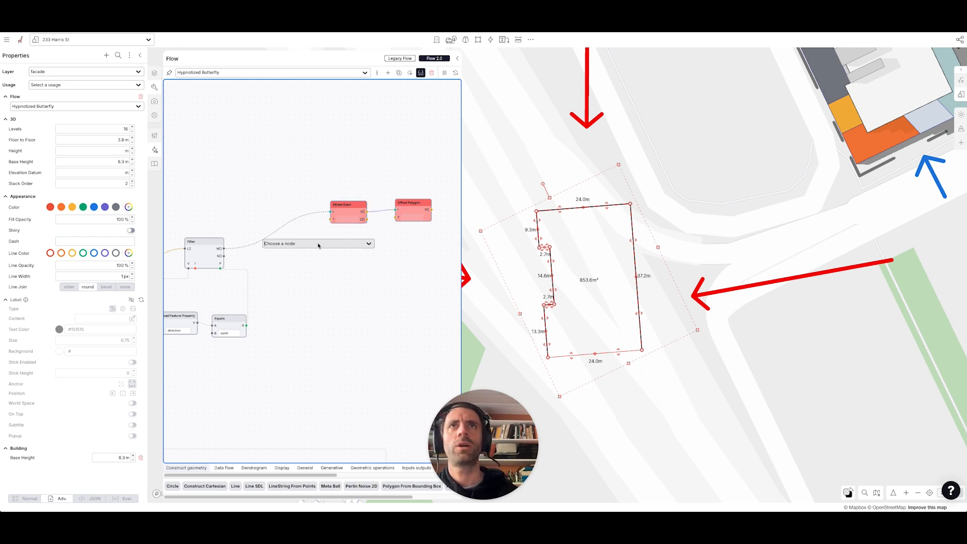
{"action": "type", "text": "stroke"}
{"action": "key", "text": "Down"}
{"action": "key", "text": "Return"}
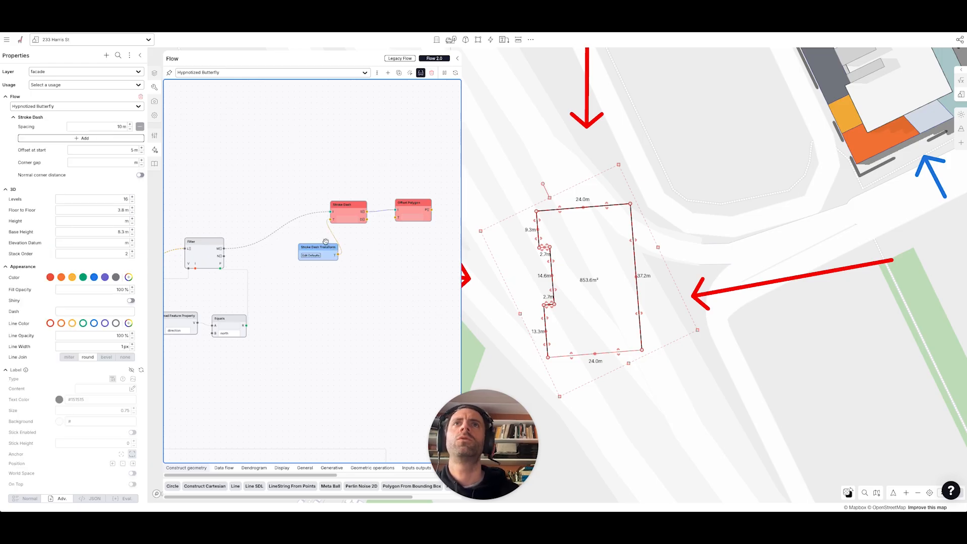
Add an Offset Polygon Transform node to supply Offset Polygon's transform input
{"action": "left_click_drag", "start_coordinate": [396, 216], "coordinate": [374, 253]}
{"action": "type", "text": "off"}
{"action": "key", "text": "Down"}
{"action": "key", "text": "Down"}
{"action": "key", "text": "Down"}
{"action": "key", "text": "Down"}
{"action": "key", "text": "Up"}
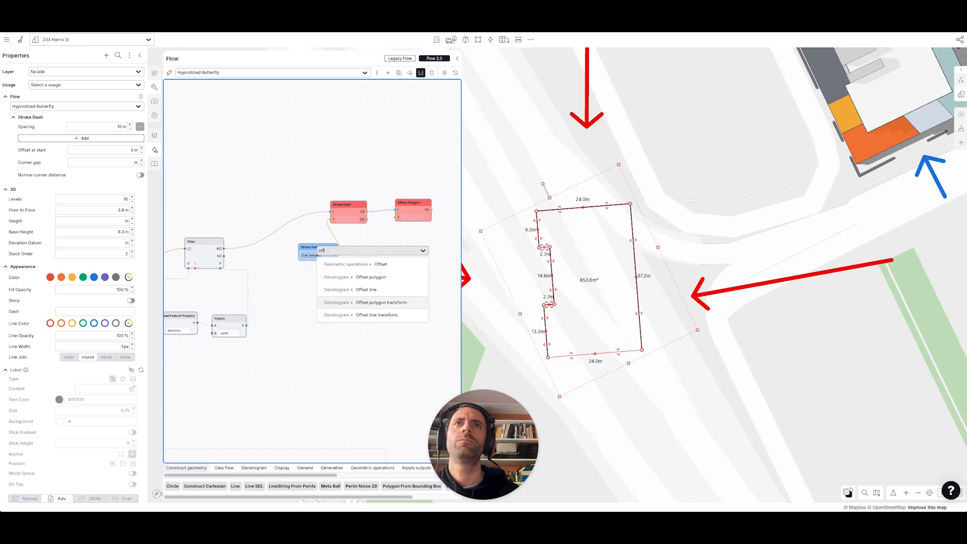
{"action": "key", "text": "Return"}
Set Stroke Dash to 0.1 m and 2 m spacings with 0 m start offset, and Offset Polygon to 0.3 m on the left side
{"action": "left_click", "coordinate": [109, 128]}
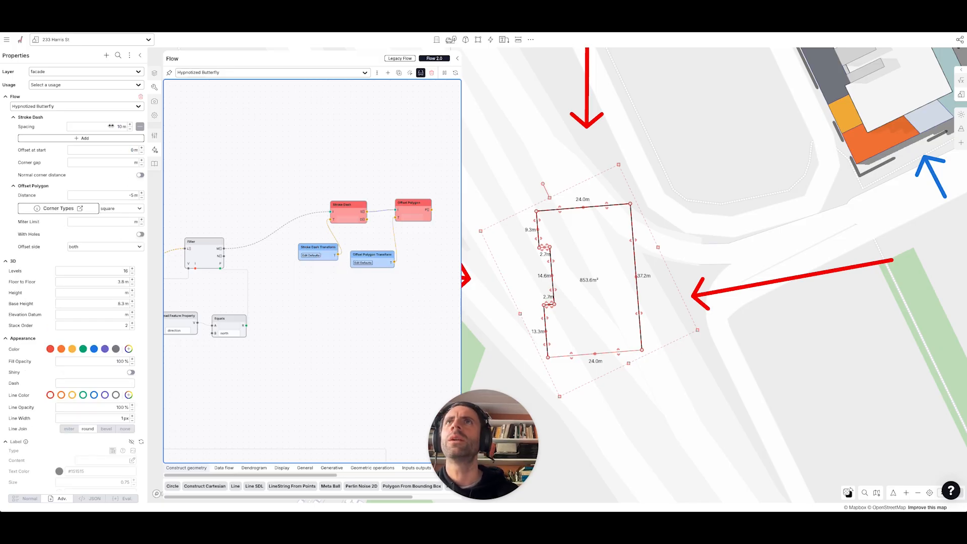
{"action": "type", "text": "0.1"}
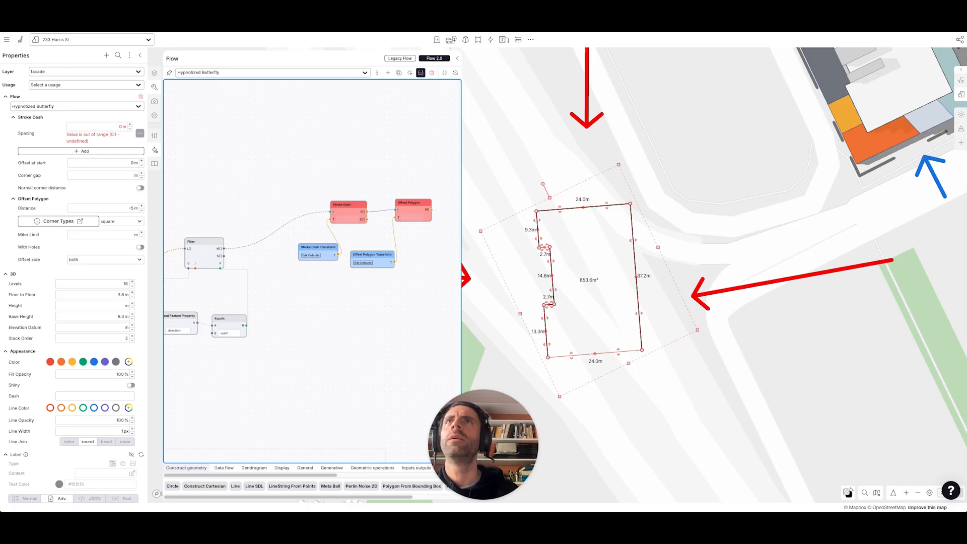
{"action": "left_click", "coordinate": [88, 138]}
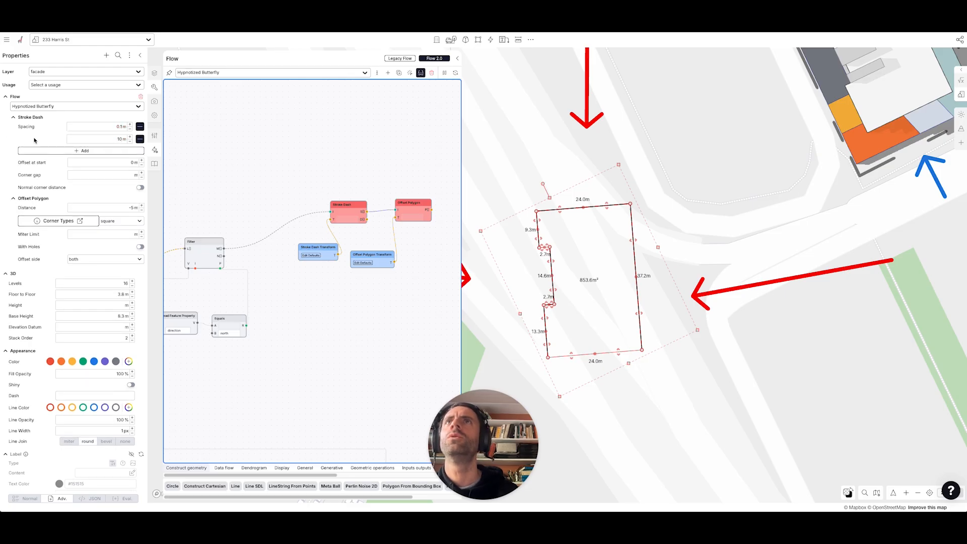
{"action": "type", "text": "2"}
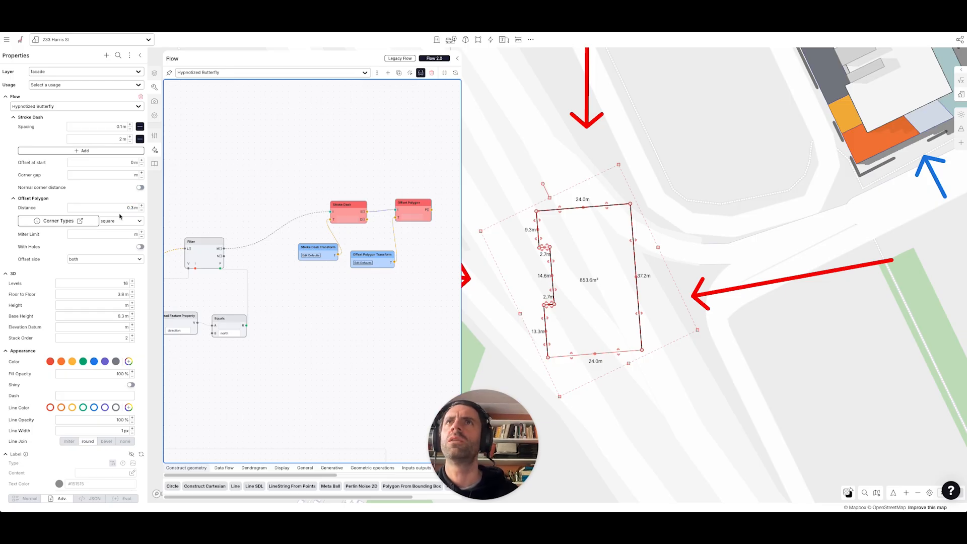
{"action": "left_click", "coordinate": [116, 259]}
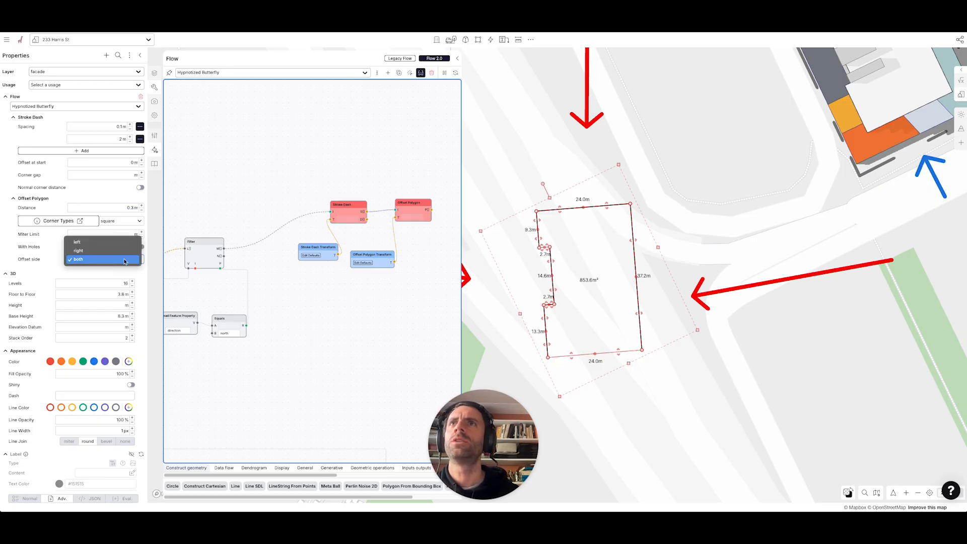
{"action": "left_click", "coordinate": [101, 245]}
Add a second Write Features node and feed Offset Polygon's output into it
{"action": "scroll", "coordinate": [332, 305], "scroll_direction": "right", "scroll_amount": 3}
{"action": "scroll", "coordinate": [329, 306], "scroll_direction": "down", "scroll_amount": 3}
{"action": "double_click", "coordinate": [390, 278]}
{"action": "type", "text": "writ"}
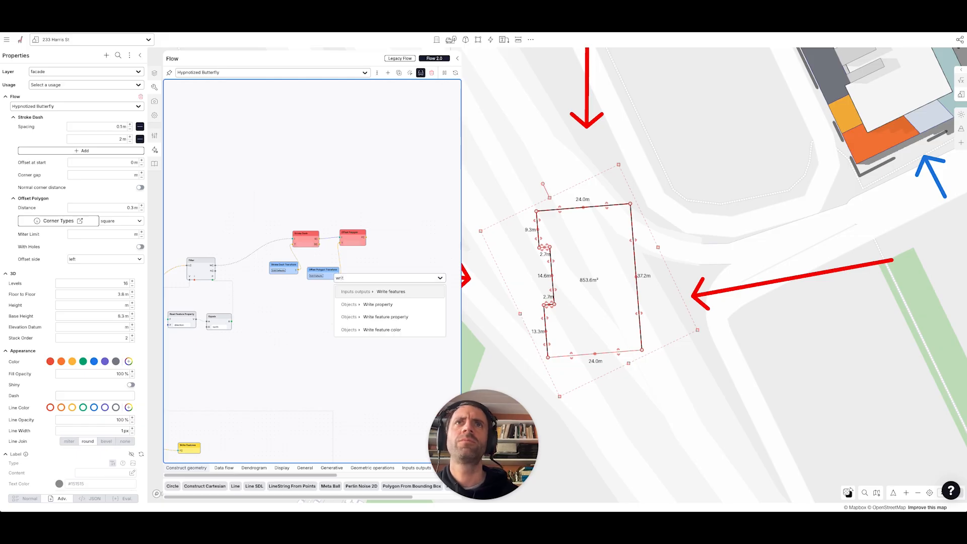
{"action": "left_click", "coordinate": [390, 292]}
{"action": "left_click_drag", "start_coordinate": [377, 252], "coordinate": [365, 235]}
Add a Reader node below the Stroke Dash chain to show Filter's matching output
{"action": "left_click_drag", "start_coordinate": [215, 266], "coordinate": [283, 309]}
{"action": "type", "text": "read"}
{"action": "left_click", "coordinate": [301, 341]}
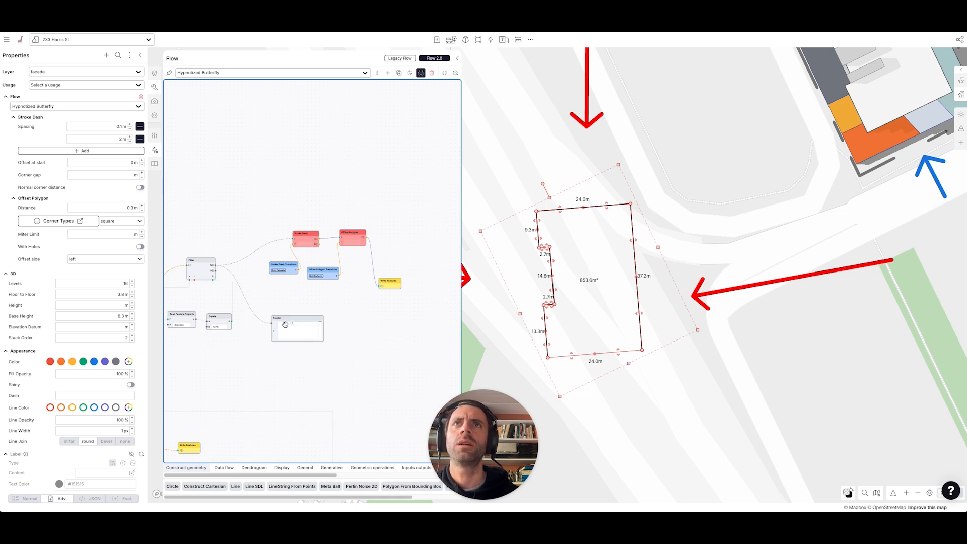
{"action": "left_click_drag", "start_coordinate": [229, 383], "coordinate": [265, 365]}
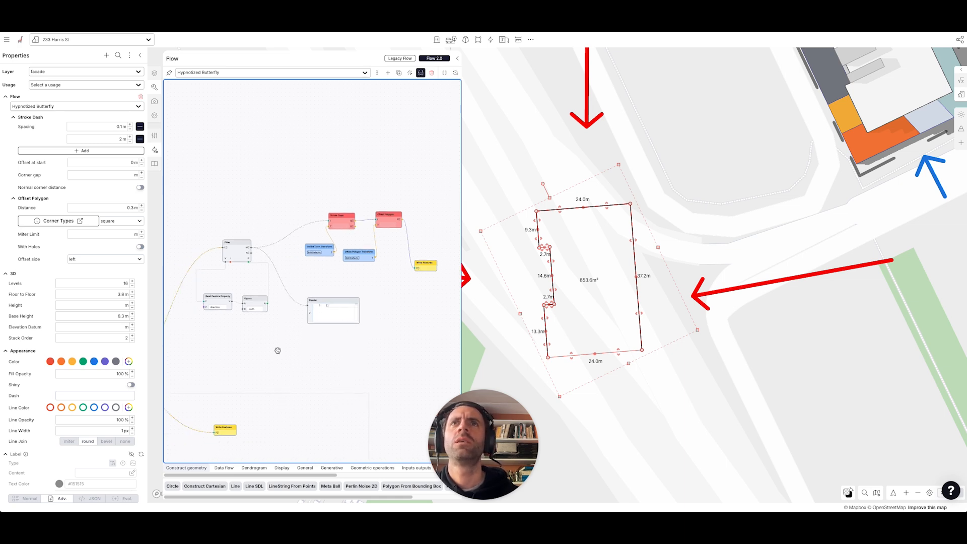
{"action": "scroll", "coordinate": [278, 350], "scroll_direction": "up", "scroll_amount": 2}
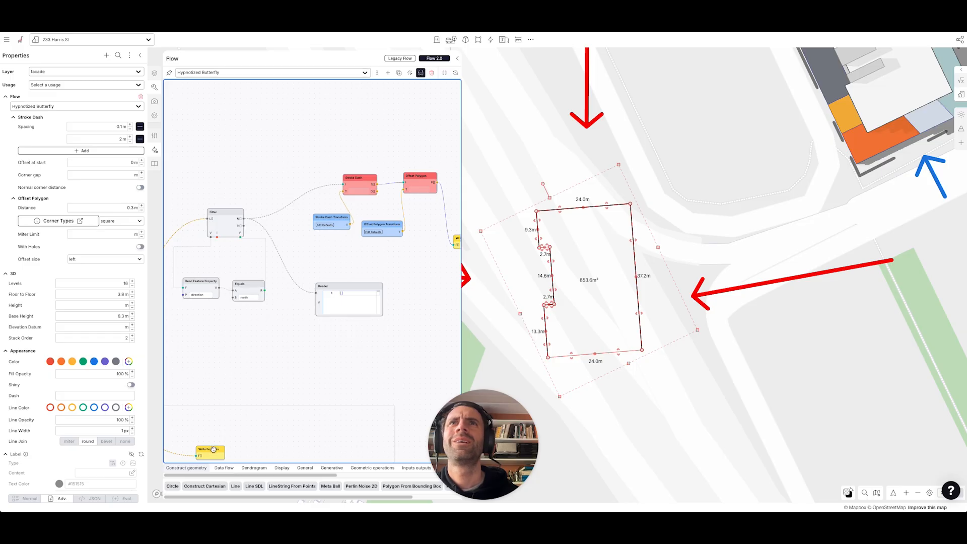
Duplicate the Write Features node fed by Map, connect the copy to Filter's output, and delete the original
{"action": "left_click_drag", "start_coordinate": [214, 449], "coordinate": [281, 367]}
{"action": "key", "text": "ctrl+c"}
{"action": "key", "text": "ctrl+v"}
{"action": "left_click_drag", "start_coordinate": [282, 316], "coordinate": [243, 225]}
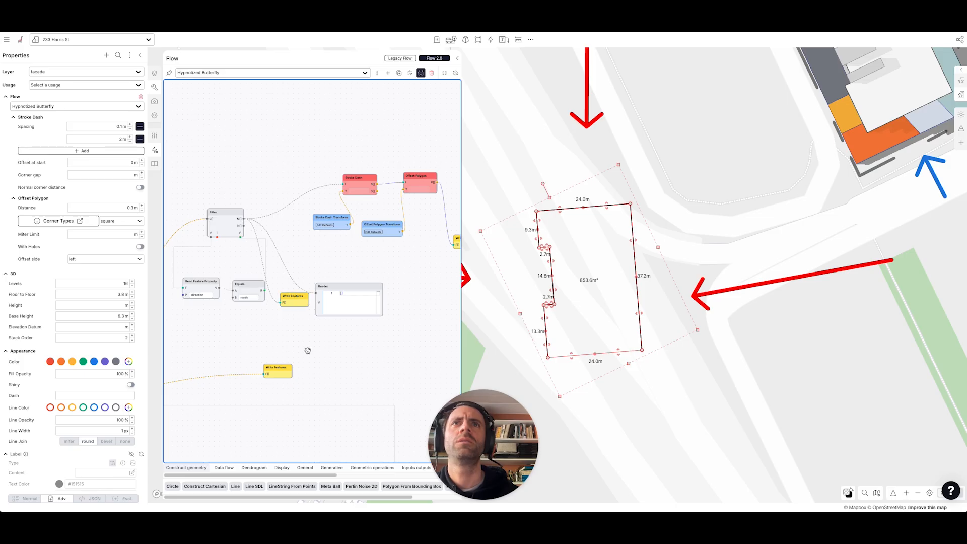
{"action": "left_click", "coordinate": [281, 370]}
{"action": "key", "text": "BackSpace"}
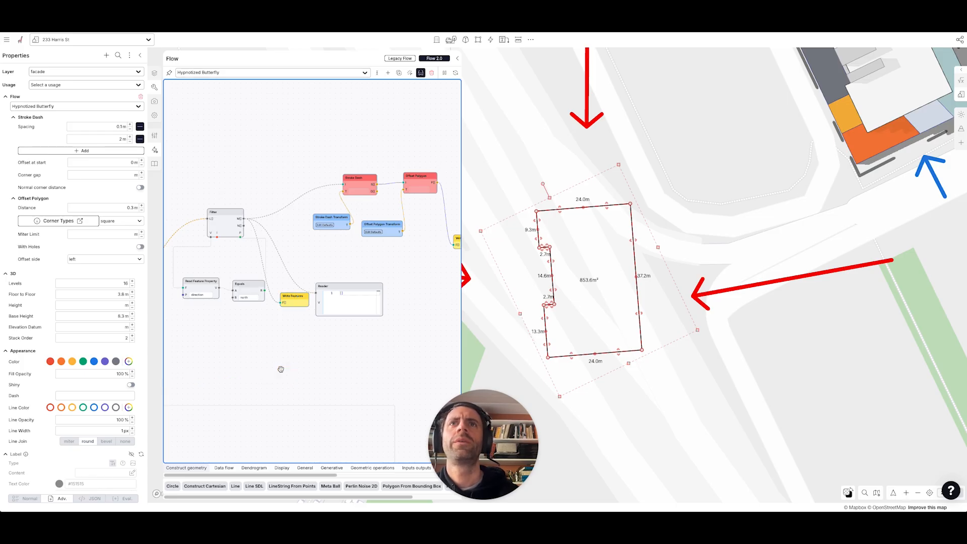
Move the Write Features node beside Map and feed it from Map's output instead of Filter's
{"action": "scroll", "coordinate": [335, 346], "scroll_direction": "down", "scroll_amount": 5}
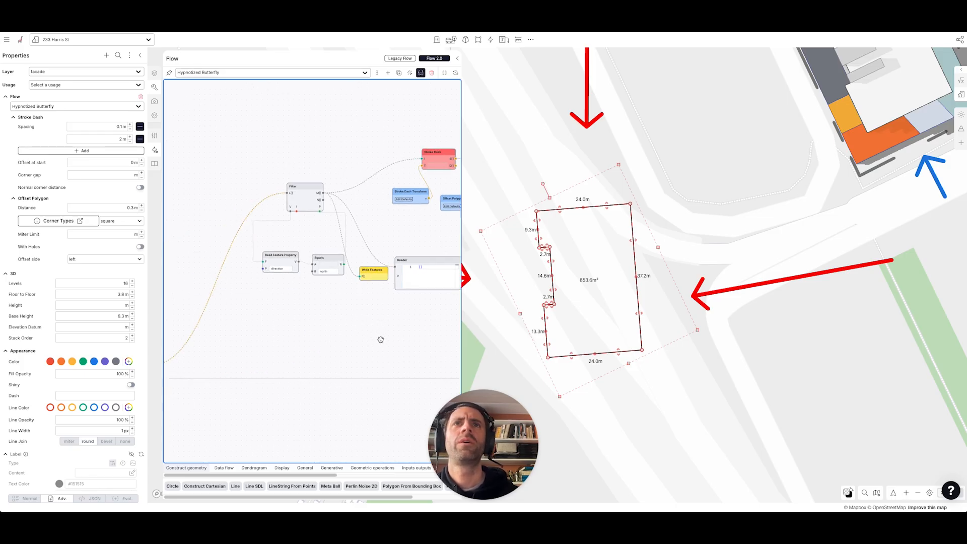
{"action": "scroll", "coordinate": [328, 384], "scroll_direction": "down", "scroll_amount": 3}
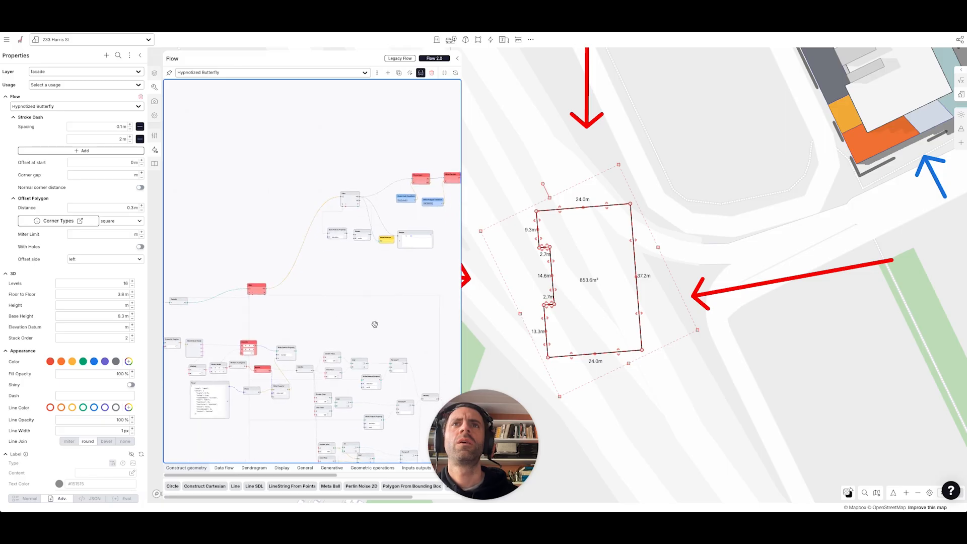
{"action": "left_click_drag", "start_coordinate": [287, 349], "coordinate": [290, 318]}
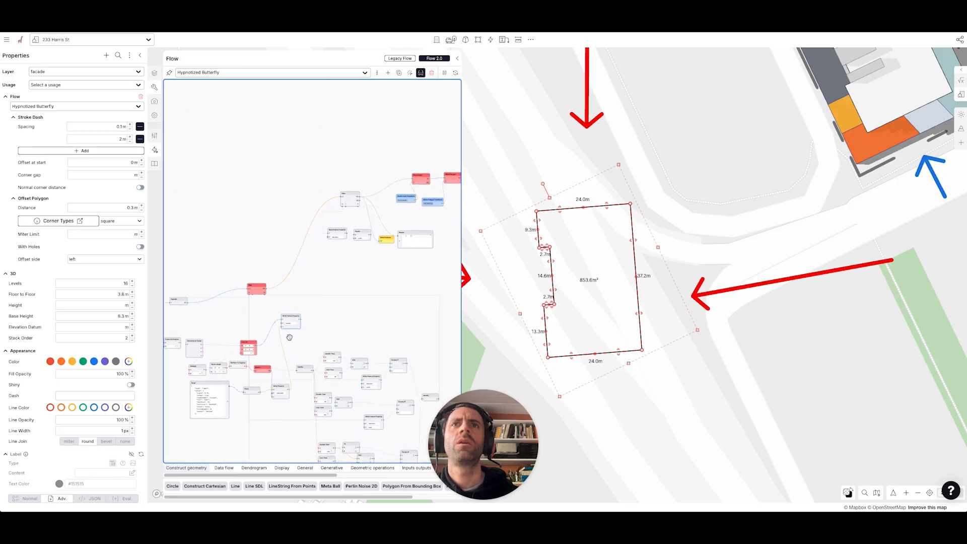
{"action": "scroll", "coordinate": [261, 372], "scroll_direction": "up", "scroll_amount": 1}
{"action": "scroll", "coordinate": [261, 373], "scroll_direction": "up", "scroll_amount": 2}
{"action": "left_click_drag", "start_coordinate": [261, 371], "coordinate": [261, 383]}
{"action": "mouse_move", "coordinate": [250, 333]}
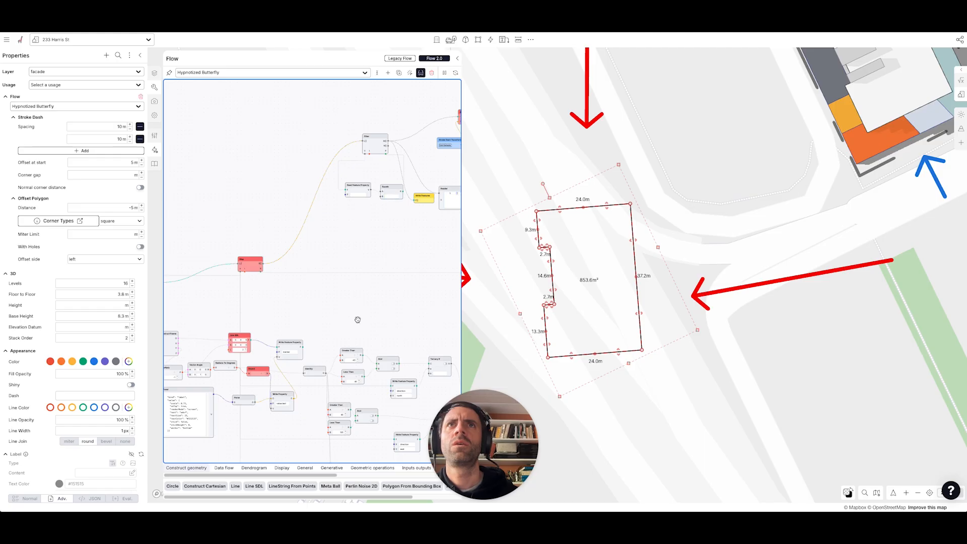
{"action": "left_click_drag", "start_coordinate": [423, 198], "coordinate": [330, 250]}
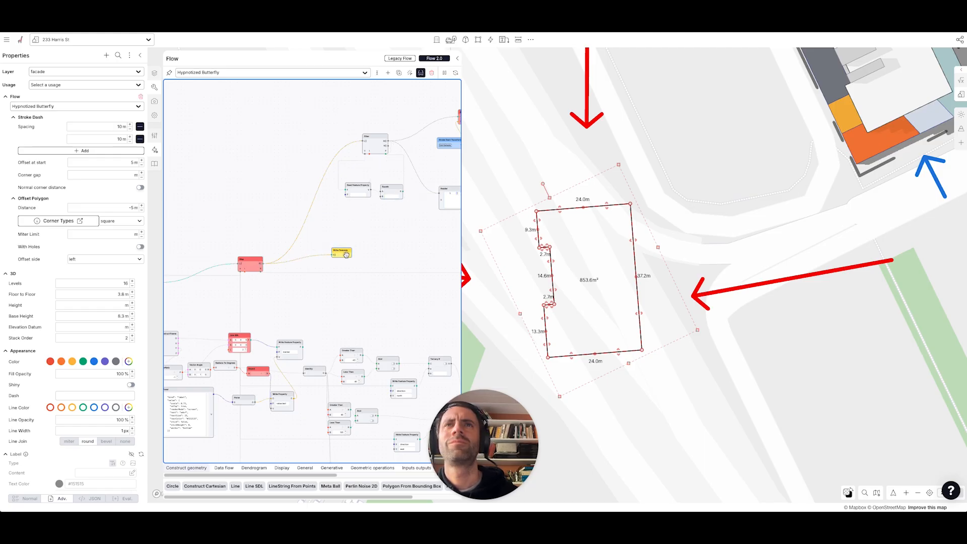
Delete the five leftover marker-building nodes around the angle calculation, including the Write Feature Property node set to marker
{"action": "scroll", "coordinate": [307, 282], "scroll_direction": "down", "scroll_amount": 2}
{"action": "left_click", "coordinate": [274, 310]}
{"action": "key", "text": "BackSpace"}
{"action": "left_click", "coordinate": [265, 363]}
{"action": "key", "text": "BackSpace"}
{"action": "left_click", "coordinate": [244, 343]}
{"action": "key", "text": "BackSpace"}
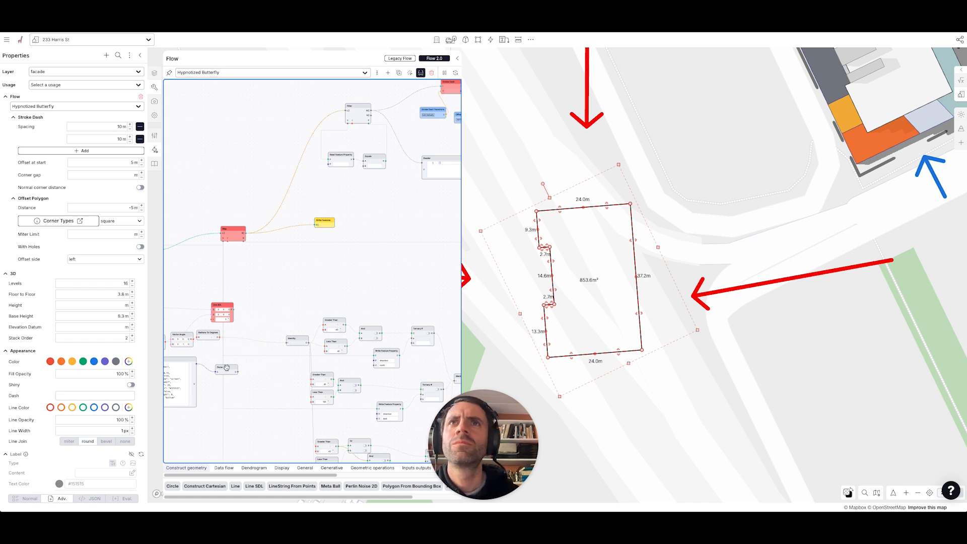
{"action": "key", "text": "BackSpace"}
{"action": "left_click_drag", "start_coordinate": [236, 368], "coordinate": [281, 372]}
{"action": "key", "text": "BackSpace"}
{"action": "left_click", "coordinate": [251, 343]}
{"action": "key", "text": "BackSpace"}
{"action": "left_click_drag", "start_coordinate": [339, 359], "coordinate": [296, 365]}
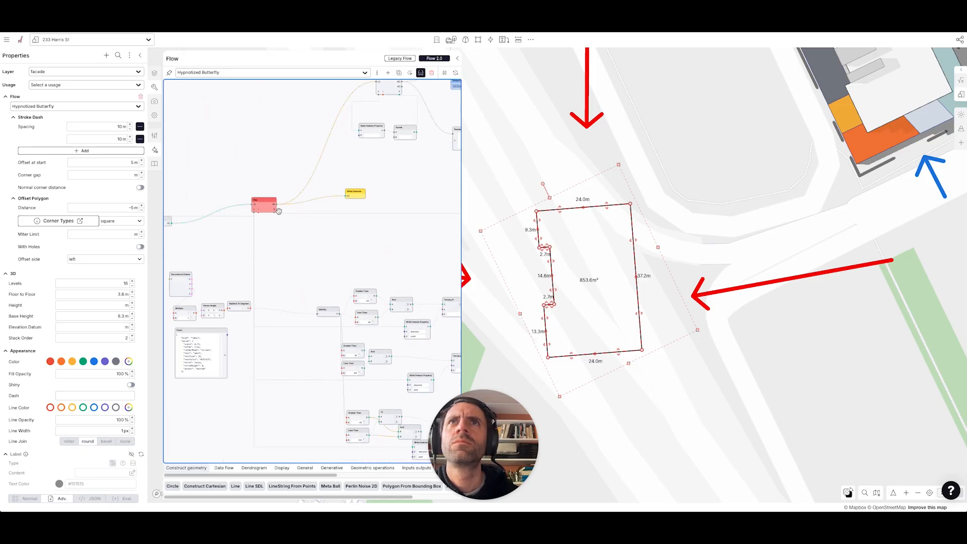
Reselect the facade volume and add a Reader node fed by Map's output
{"action": "left_click_drag", "start_coordinate": [270, 230], "coordinate": [333, 232]}
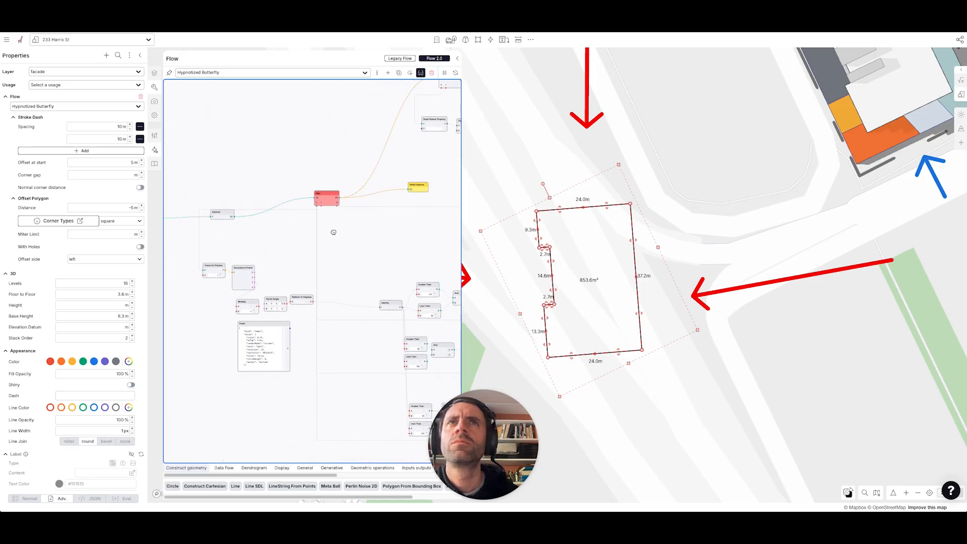
{"action": "left_click", "coordinate": [622, 199]}
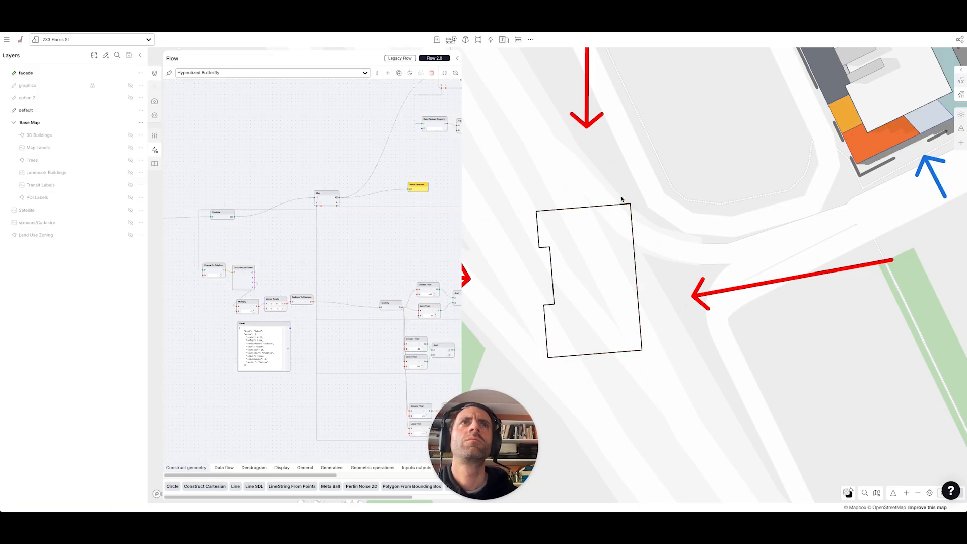
{"action": "left_click", "coordinate": [598, 208]}
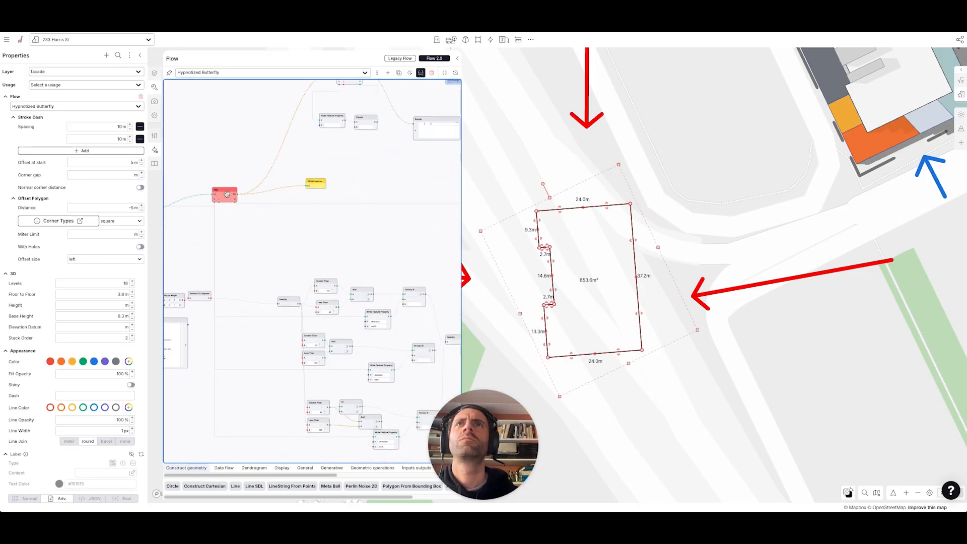
{"action": "double_click", "coordinate": [272, 234]}
{"action": "type", "text": "rad"}
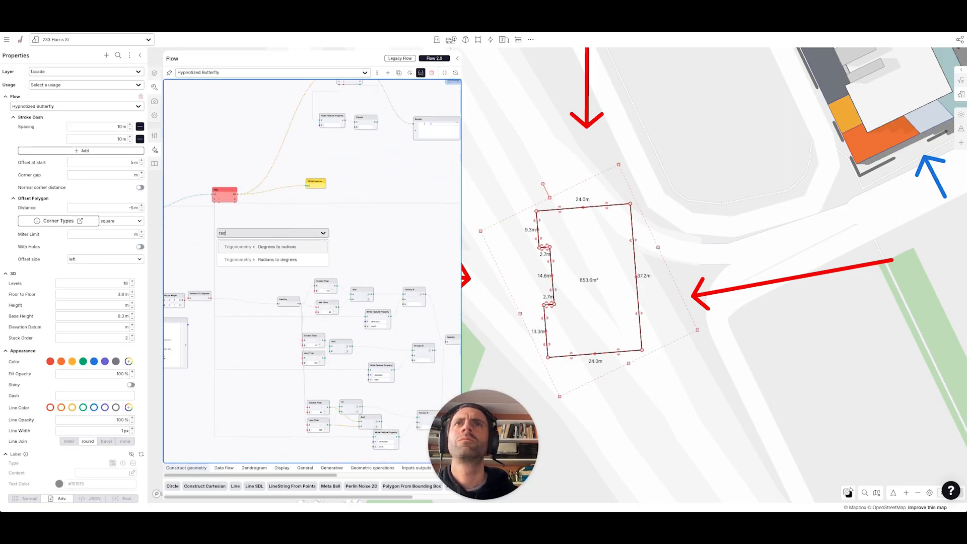
{"action": "key", "text": "BackSpace"}
{"action": "key", "text": "BackSpace"}
{"action": "type", "text": "ead"}
{"action": "left_click", "coordinate": [267, 261]}
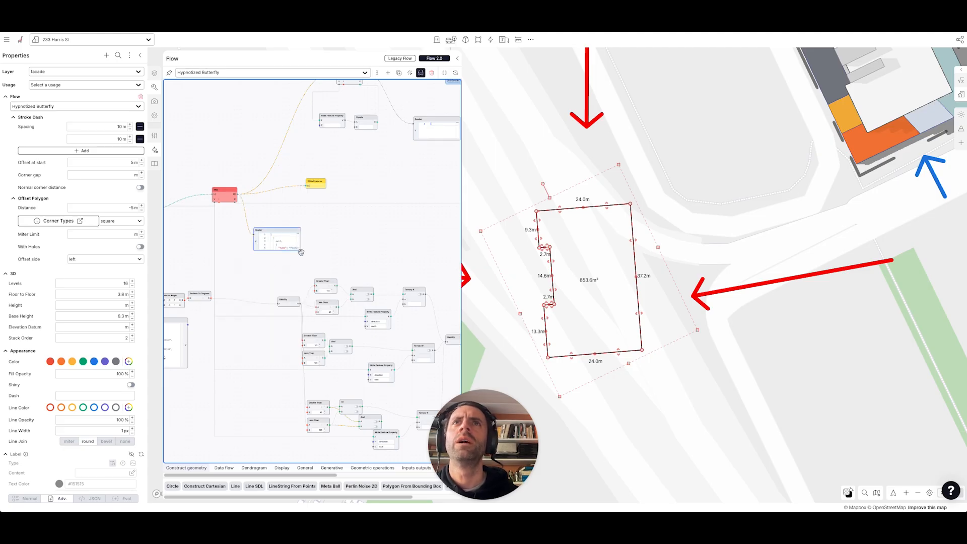
Enlarge the new Reader to read the mapped features' properties and move it clear of the direction-classification nodes
{"action": "left_click_drag", "start_coordinate": [300, 251], "coordinate": [367, 420]}
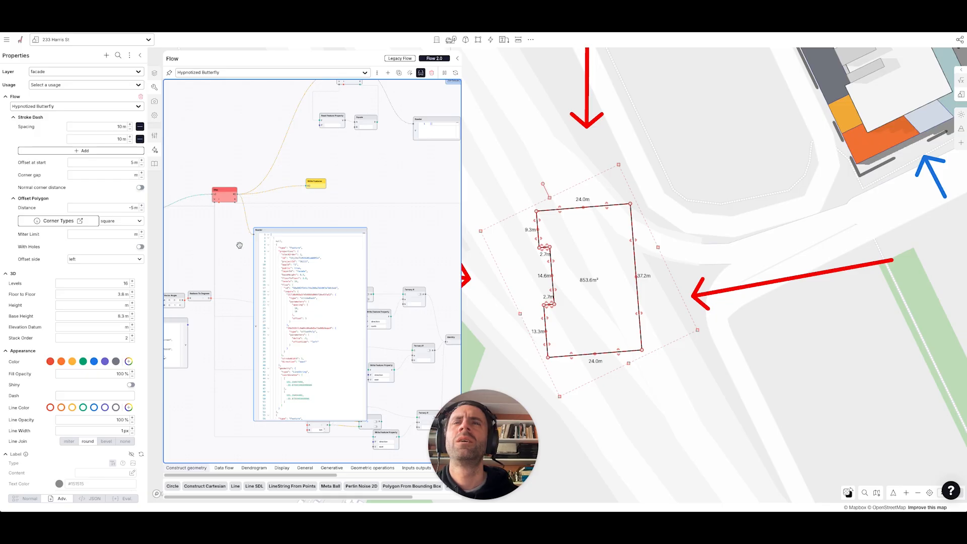
{"action": "scroll", "coordinate": [240, 244], "scroll_direction": "up", "scroll_amount": 3}
{"action": "left_click_drag", "start_coordinate": [355, 200], "coordinate": [361, 298]}
{"action": "left_click_drag", "start_coordinate": [344, 344], "coordinate": [382, 166]}
{"action": "scroll", "coordinate": [343, 230], "scroll_direction": "down", "scroll_amount": 3}
{"action": "left_click_drag", "start_coordinate": [330, 267], "coordinate": [420, 239]}
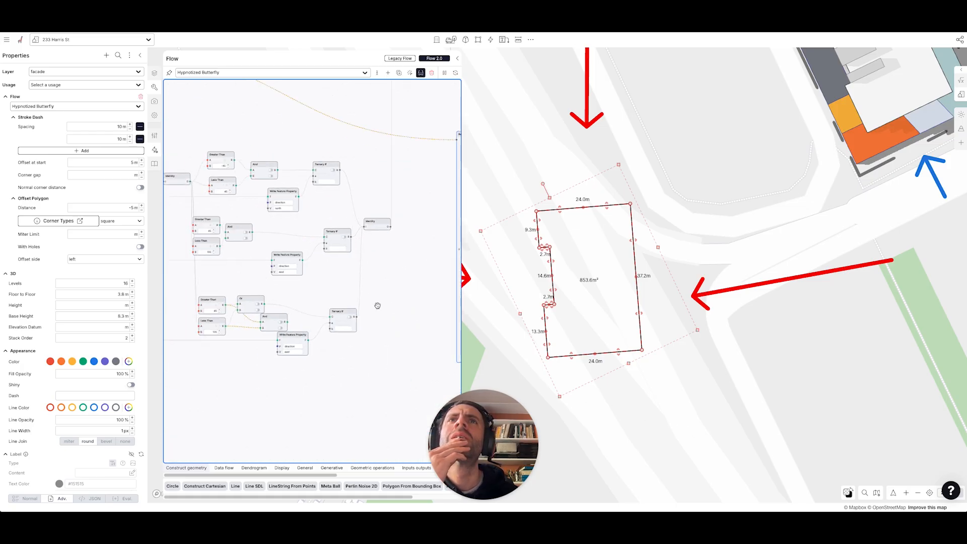
{"action": "left_click_drag", "start_coordinate": [245, 280], "coordinate": [379, 317]}
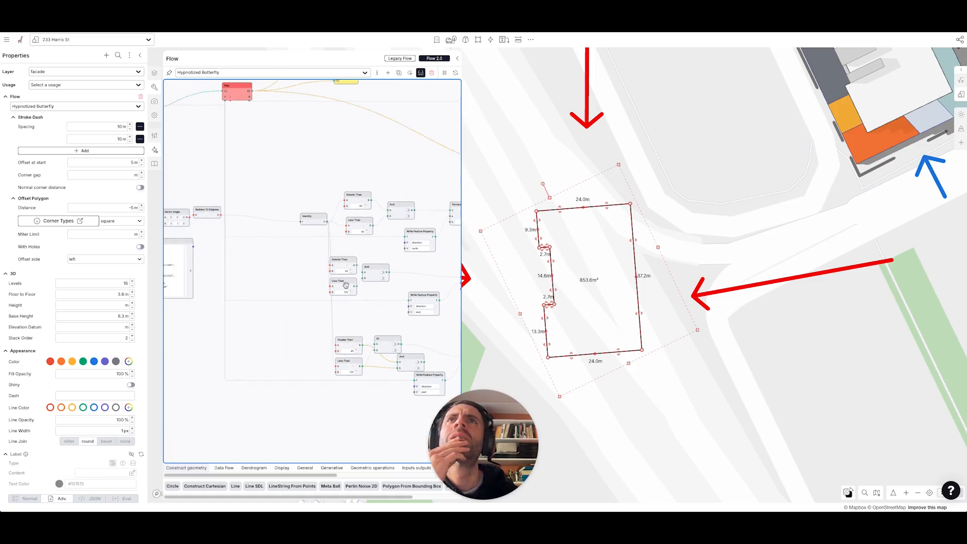
Move the Identity node of the angle calculation closer to Radians To Degrees
{"action": "left_click_drag", "start_coordinate": [313, 210], "coordinate": [260, 211]}
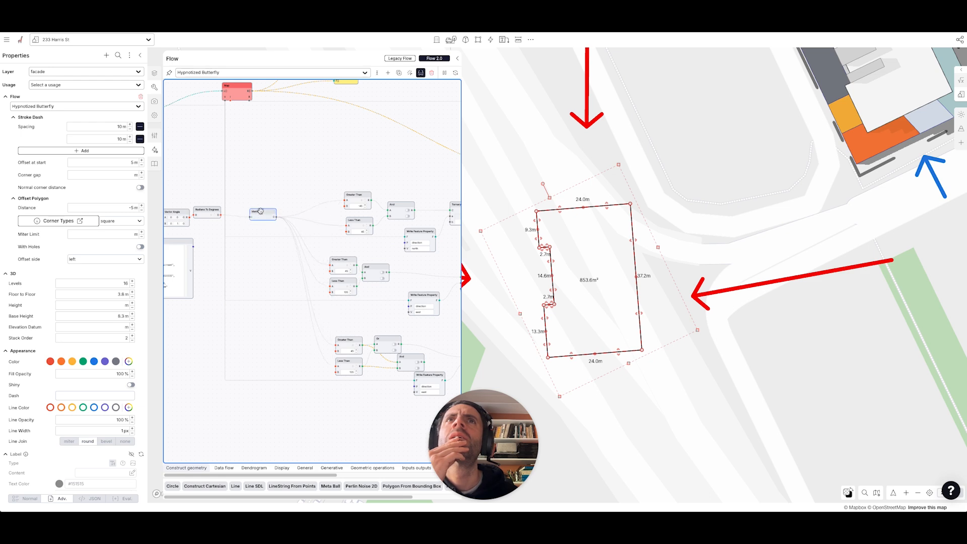
{"action": "left_click", "coordinate": [513, 273]}
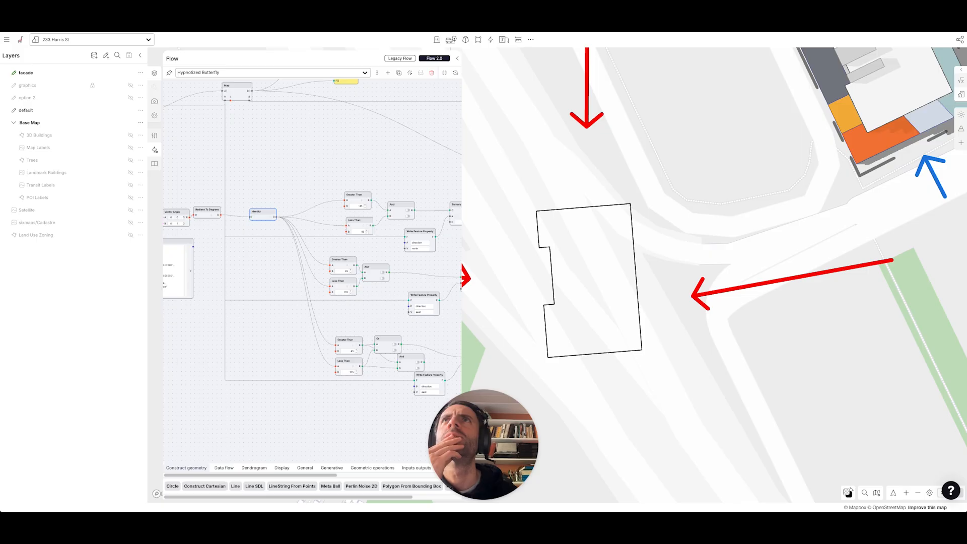
Reload the project, reselect the facade volume and reopen its flow
{"action": "key", "text": "super+r"}
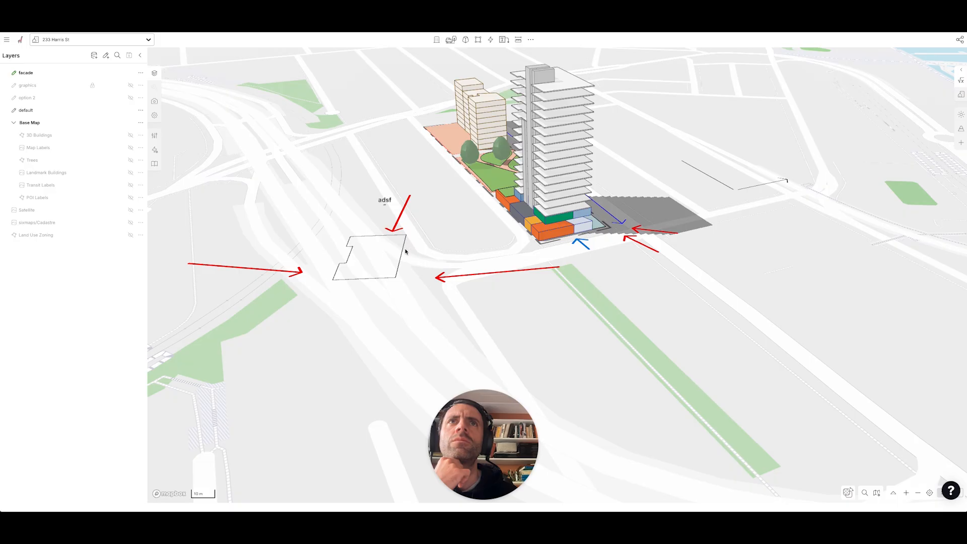
{"action": "left_click", "coordinate": [406, 250]}
{"action": "left_click", "coordinate": [155, 150]}
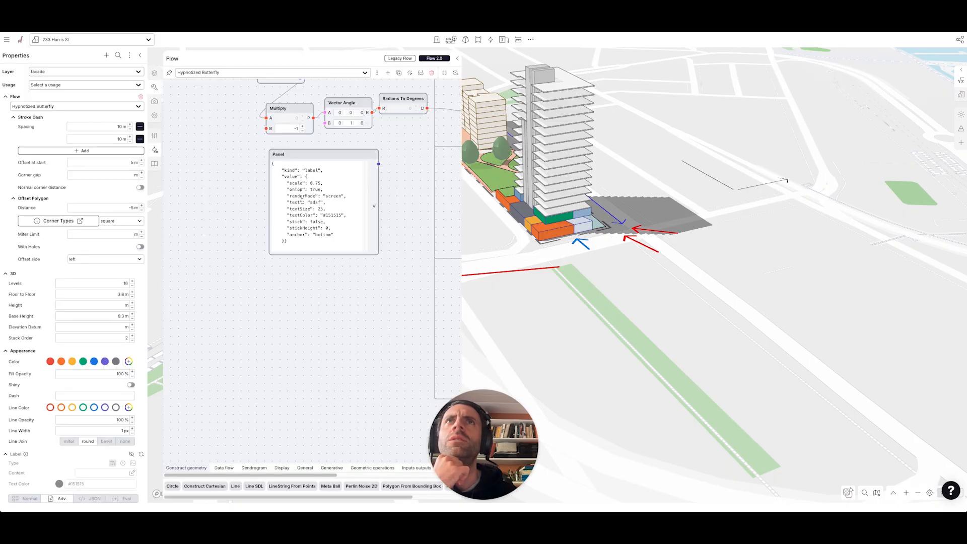
Delete the Write Features node that follows Offset Polygon
{"action": "left_click_drag", "start_coordinate": [395, 260], "coordinate": [238, 334]}
{"action": "scroll", "coordinate": [281, 324], "scroll_direction": "down", "scroll_amount": 5}
{"action": "left_click_drag", "start_coordinate": [365, 365], "coordinate": [257, 374]}
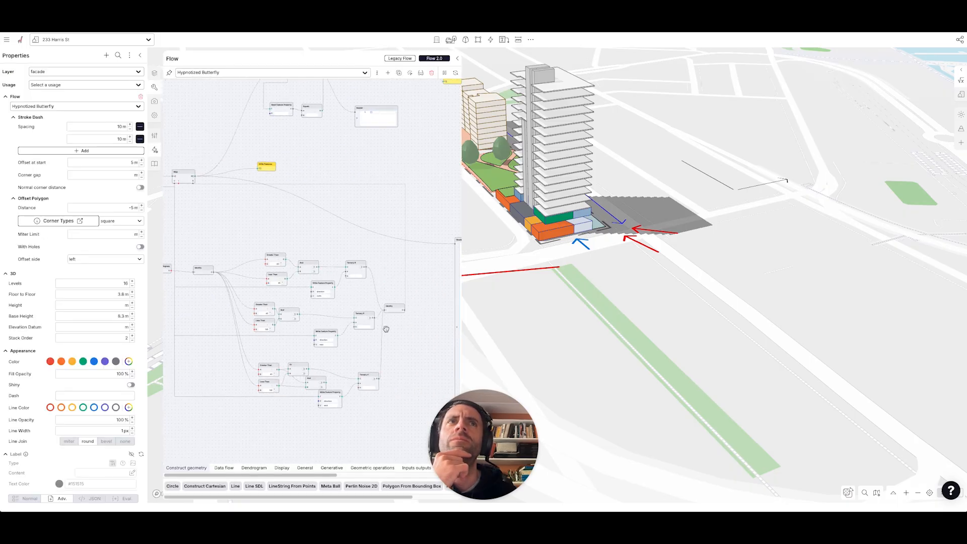
{"action": "left_click_drag", "start_coordinate": [571, 298], "coordinate": [721, 302]}
{"action": "right_click_drag", "start_coordinate": [705, 304], "coordinate": [698, 326]}
{"action": "left_click", "coordinate": [686, 328]}
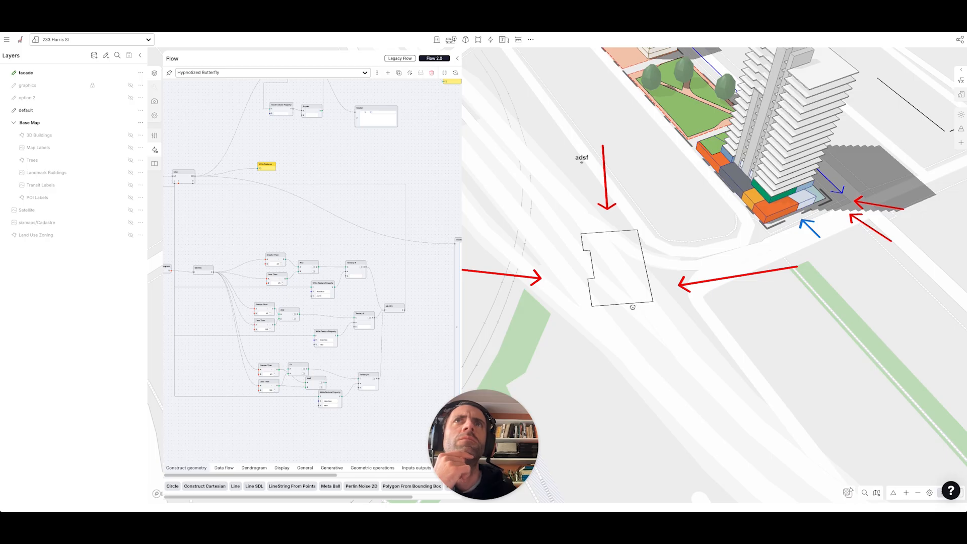
{"action": "left_click_drag", "start_coordinate": [393, 164], "coordinate": [348, 234]}
{"action": "left_click_drag", "start_coordinate": [409, 150], "coordinate": [410, 163]}
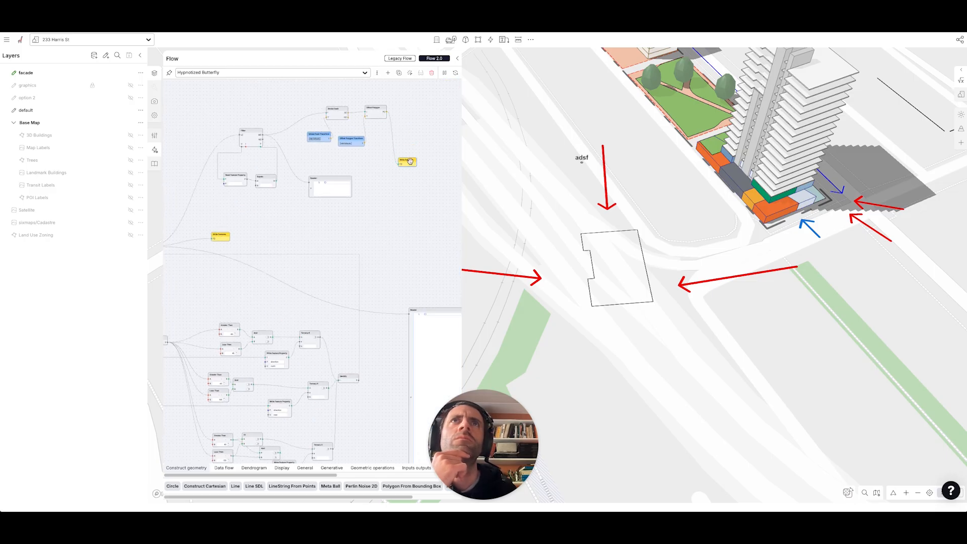
{"action": "key", "text": "Delete"}
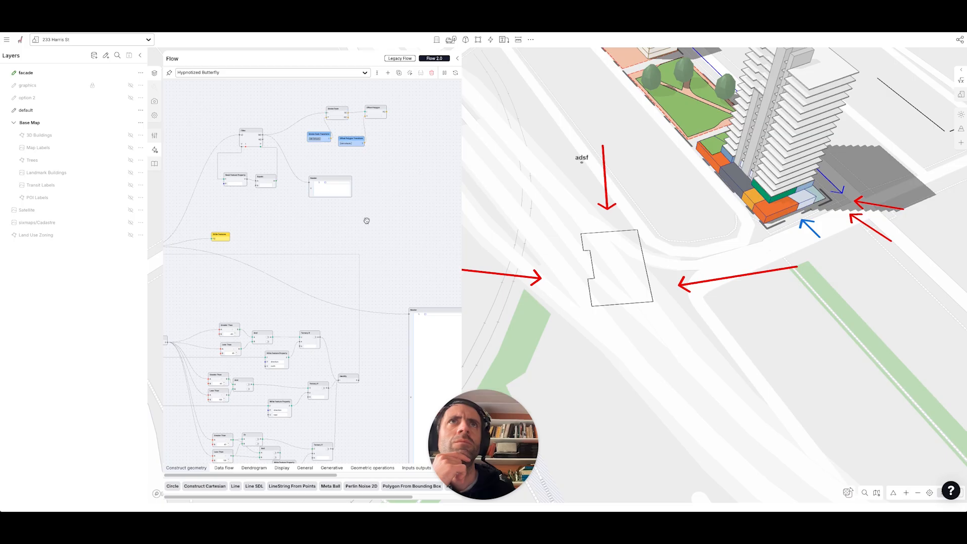
{"action": "left_click_drag", "start_coordinate": [367, 222], "coordinate": [387, 212]}
{"action": "left_click", "coordinate": [589, 237]}
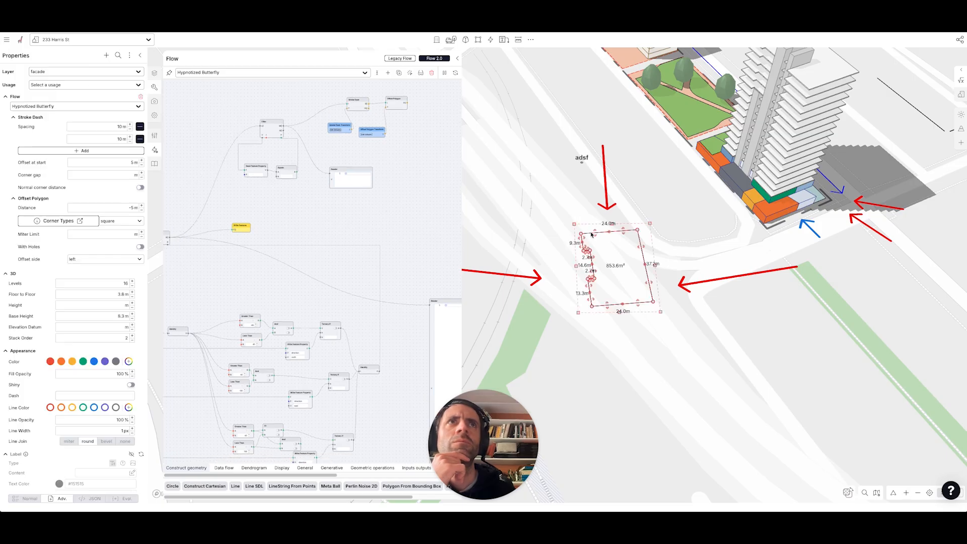
{"action": "left_click", "coordinate": [556, 228]}
In the third direction test, set the Less Than limit to -45 and the Greater Than limit to 225
{"action": "scroll", "coordinate": [639, 310], "scroll_direction": "up", "scroll_amount": 3}
{"action": "scroll", "coordinate": [628, 309], "scroll_direction": "down", "scroll_amount": 3}
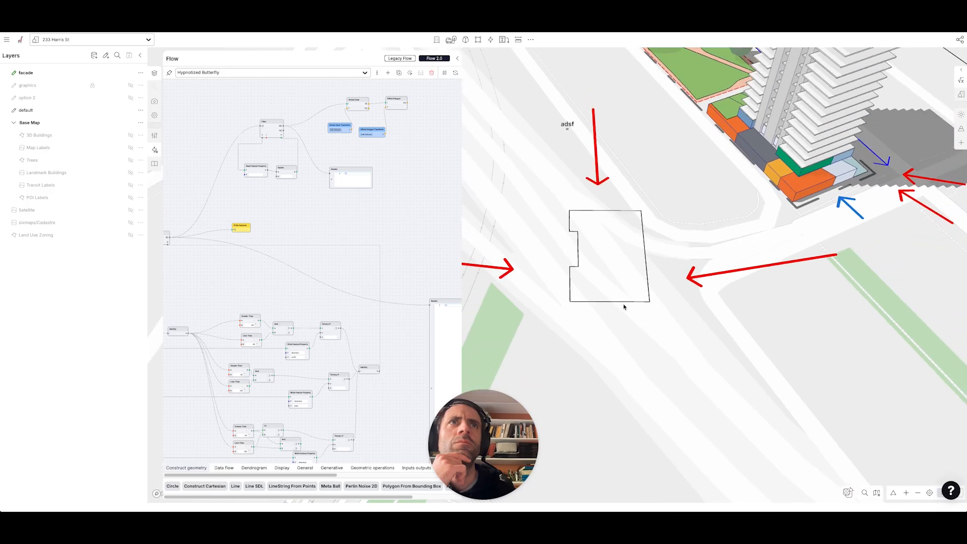
{"action": "scroll", "coordinate": [318, 230], "scroll_direction": "down", "scroll_amount": 2}
{"action": "left_click_drag", "start_coordinate": [307, 222], "coordinate": [399, 256]}
{"action": "left_click_drag", "start_coordinate": [302, 253], "coordinate": [297, 292]}
{"action": "left_click_drag", "start_coordinate": [208, 258], "coordinate": [212, 262]}
{"action": "left_click_drag", "start_coordinate": [290, 250], "coordinate": [343, 256]}
{"action": "left_click_drag", "start_coordinate": [360, 328], "coordinate": [274, 272]}
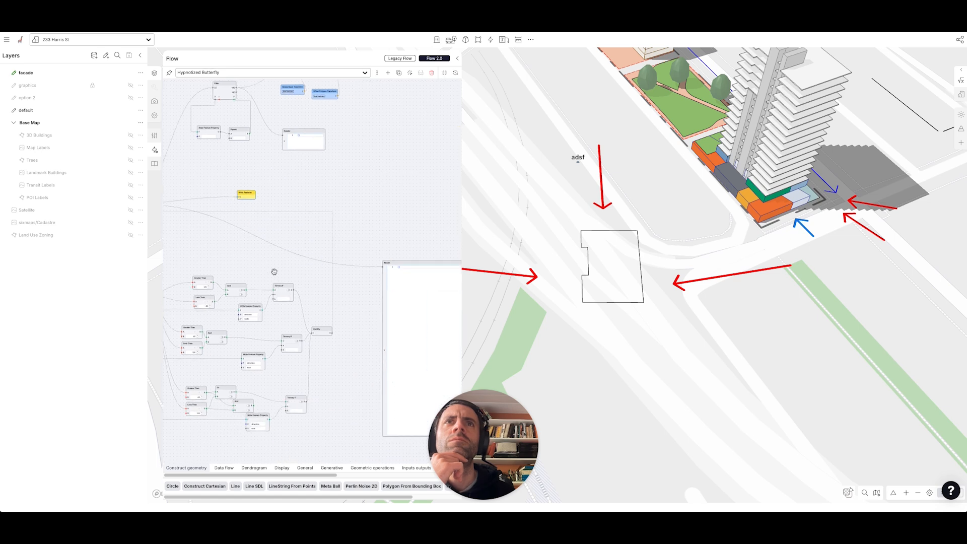
{"action": "scroll", "coordinate": [229, 380], "scroll_direction": "up", "scroll_amount": 5}
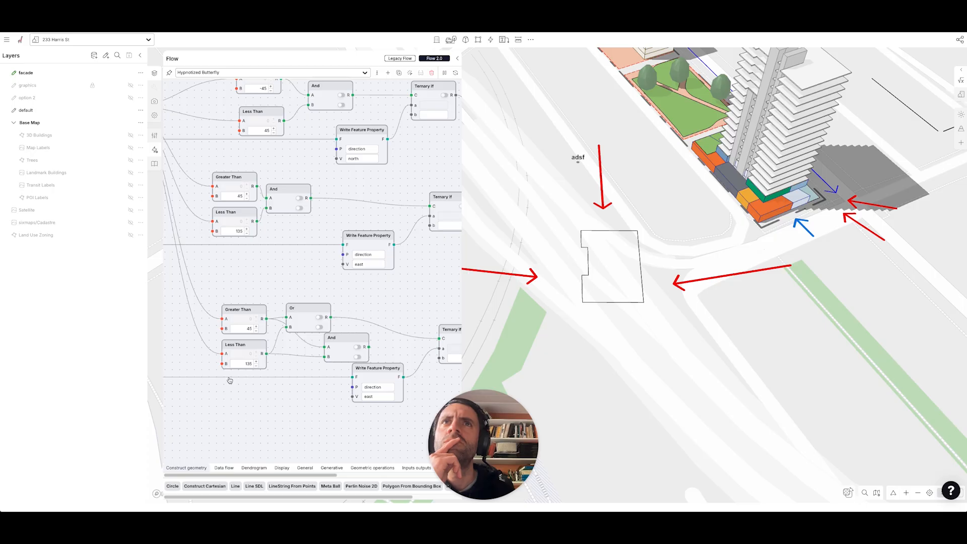
{"action": "mouse_move", "coordinate": [350, 335]}
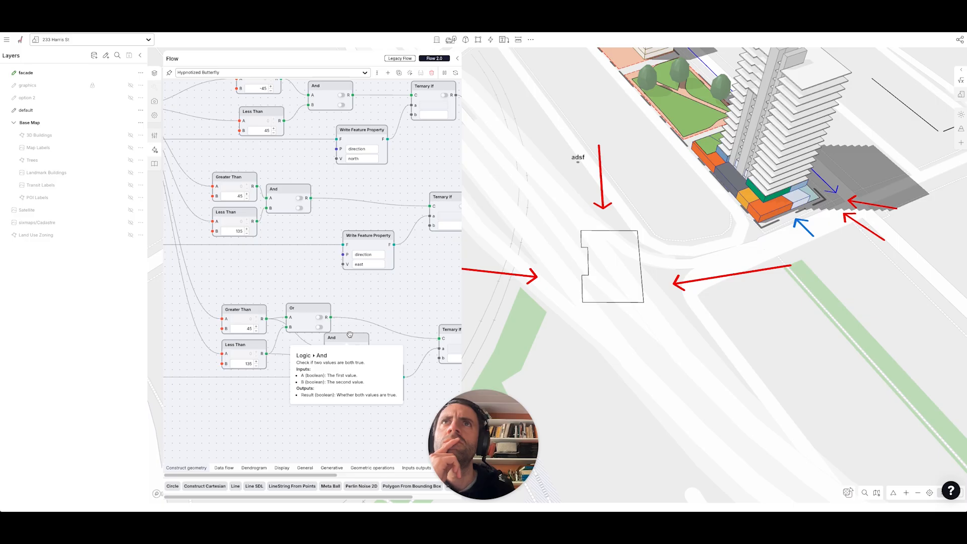
{"action": "left_click", "coordinate": [248, 328]}
{"action": "left_click_drag", "start_coordinate": [368, 308], "coordinate": [341, 318]}
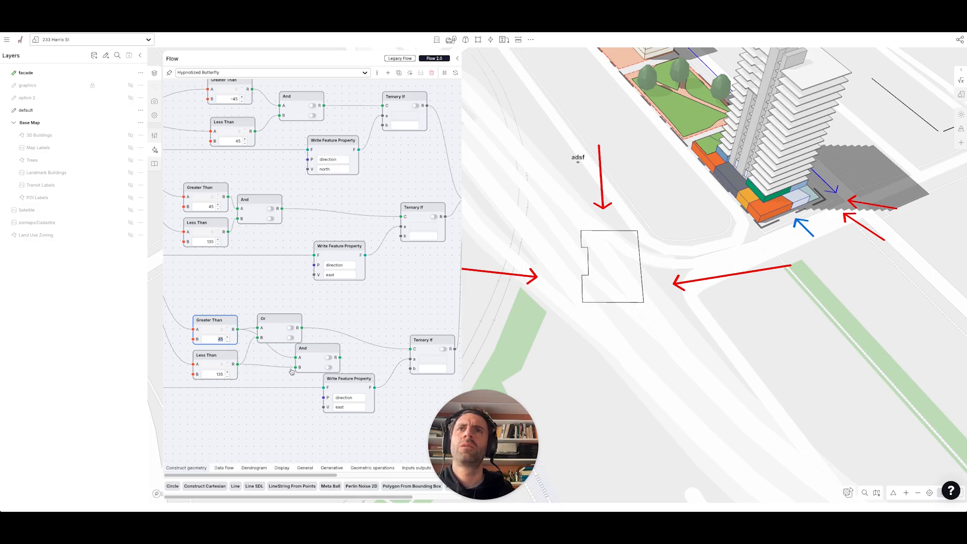
{"action": "left_click", "coordinate": [213, 374]}
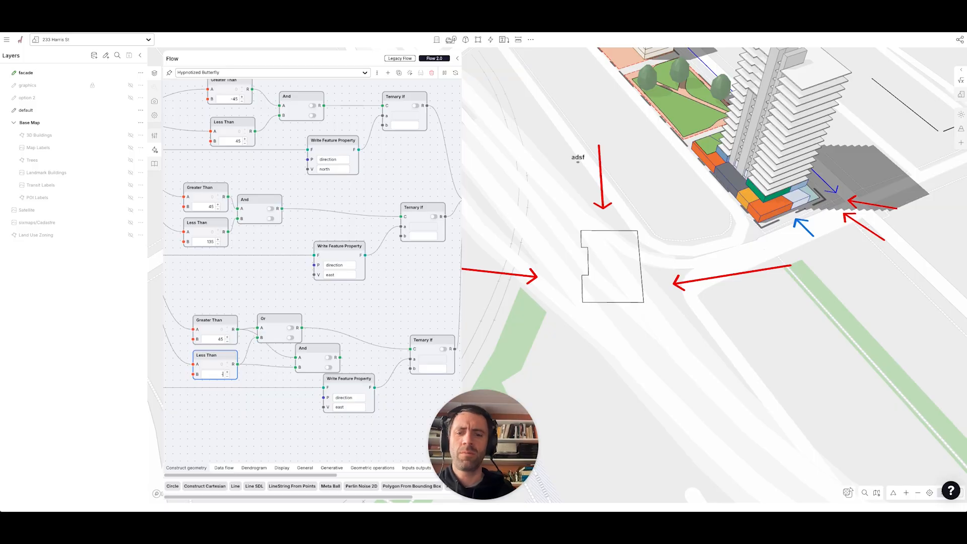
{"action": "left_click", "coordinate": [214, 340]}
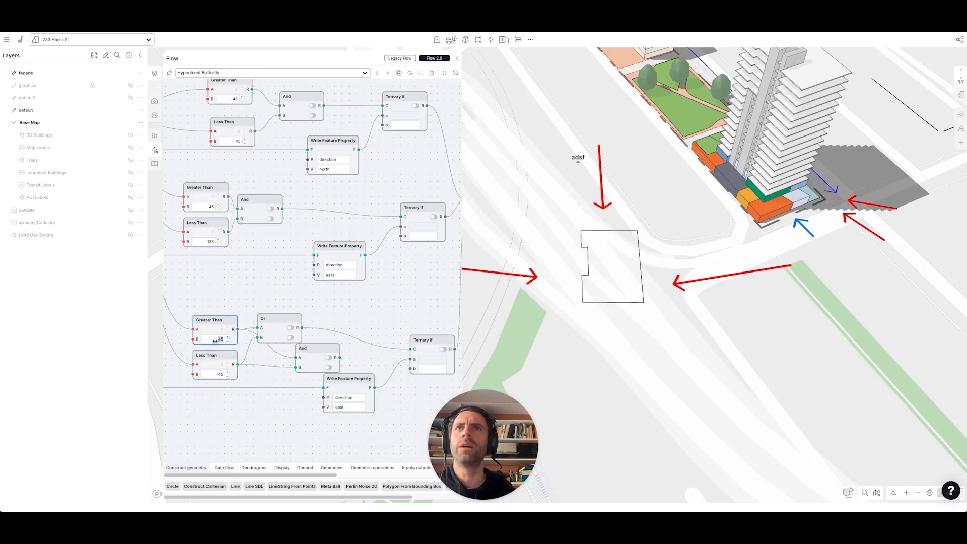
{"action": "type", "text": "225"}
{"action": "left_click", "coordinate": [233, 300]}
Delete the unused And node beside the Or node in the third direction test
{"action": "left_click_drag", "start_coordinate": [379, 313], "coordinate": [354, 320]}
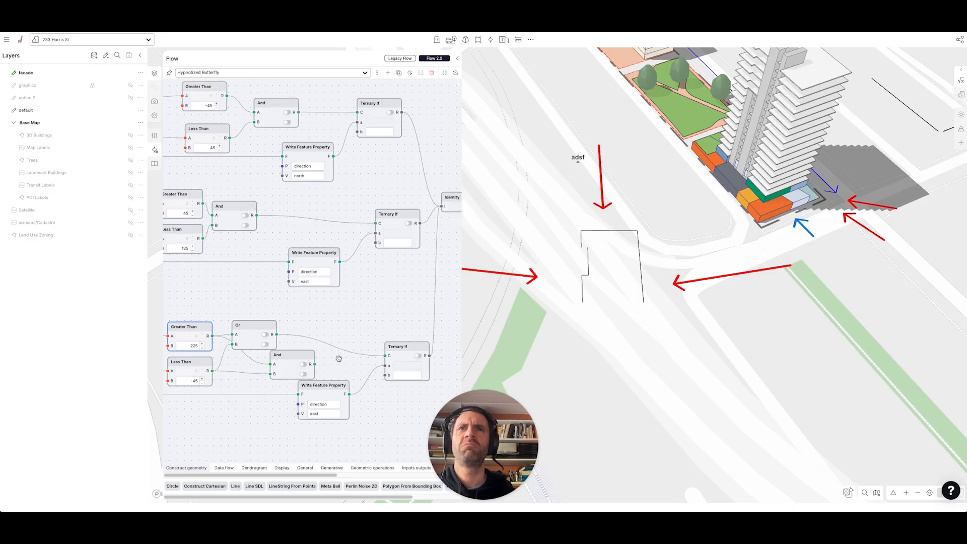
{"action": "left_click_drag", "start_coordinate": [296, 356], "coordinate": [277, 372]}
{"action": "key", "text": "Delete"}
Duplicate the Write Features node fed by Map, place the copy beside Offset Polygon and feed it from Offset Polygon's output
{"action": "scroll", "coordinate": [281, 370], "scroll_direction": "down", "scroll_amount": 5}
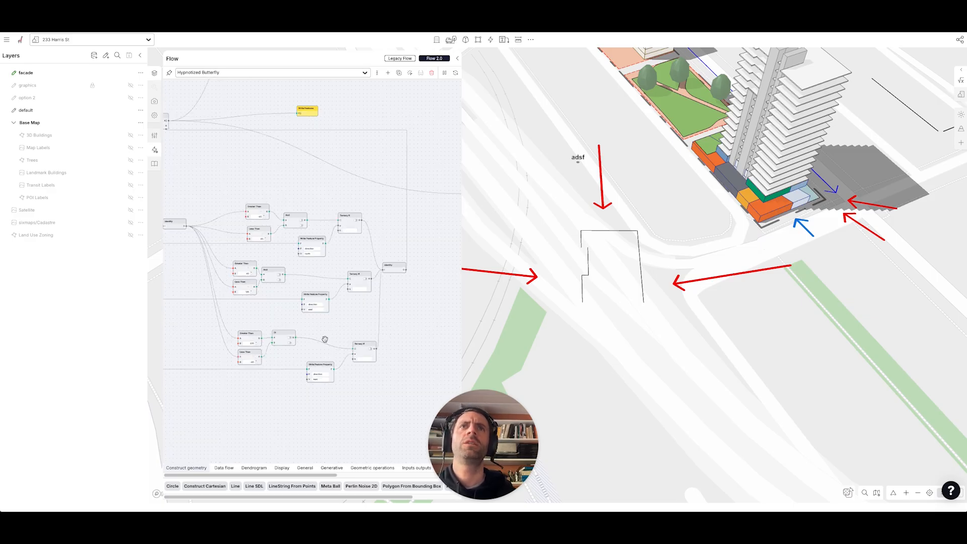
{"action": "left_click_drag", "start_coordinate": [251, 183], "coordinate": [300, 285]}
{"action": "left_click_drag", "start_coordinate": [403, 203], "coordinate": [312, 303]}
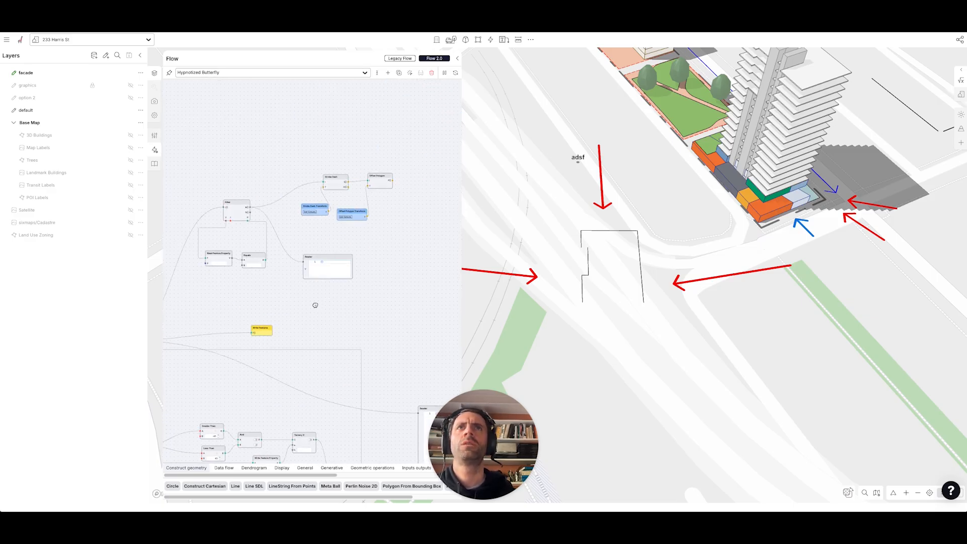
{"action": "left_click", "coordinate": [261, 332]}
{"action": "key", "text": "ctrl+c"}
{"action": "key", "text": "ctrl+v"}
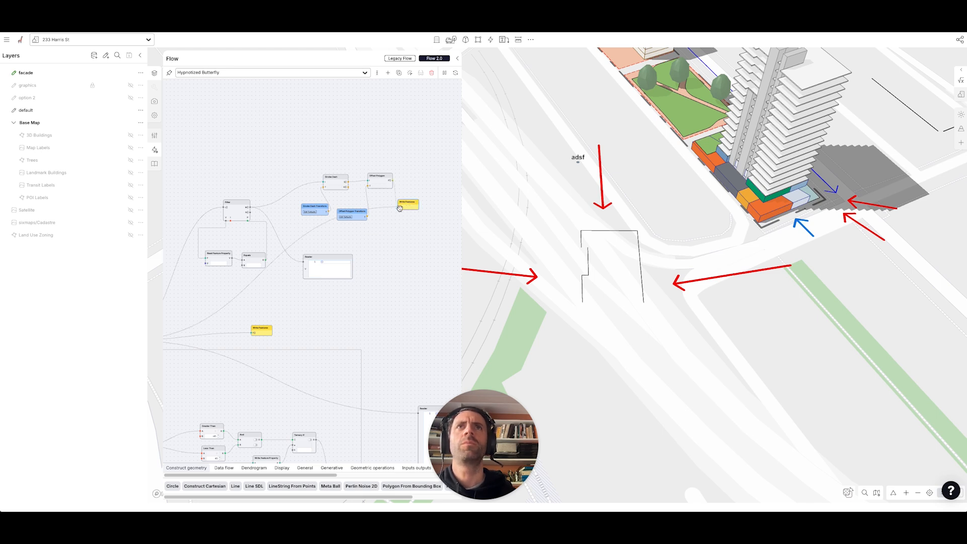
{"action": "scroll", "coordinate": [438, 217], "scroll_direction": "up", "scroll_amount": 3}
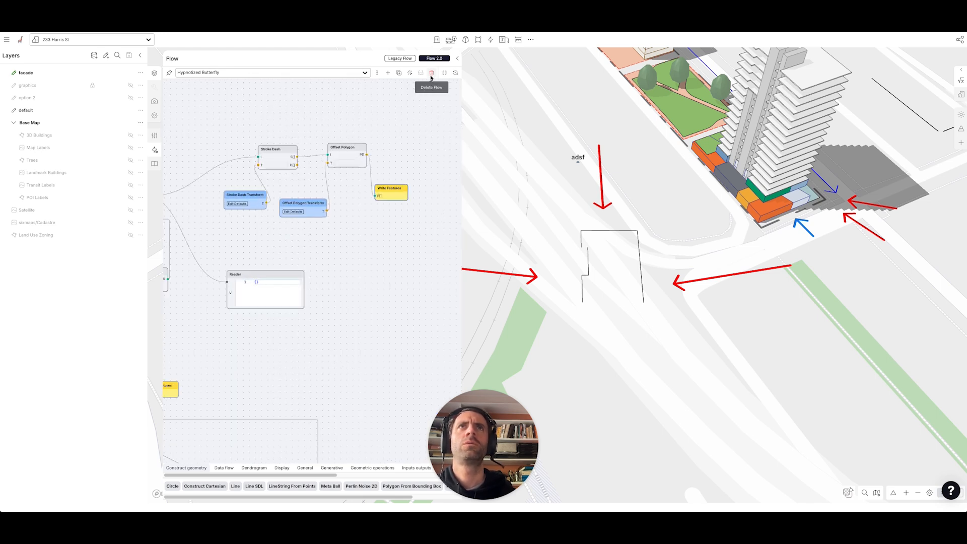
Inspect the flow's data for the facade volume, and set the filter condition to compare the direction property with north
{"action": "left_click", "coordinate": [588, 231]}
{"action": "left_click", "coordinate": [421, 73]}
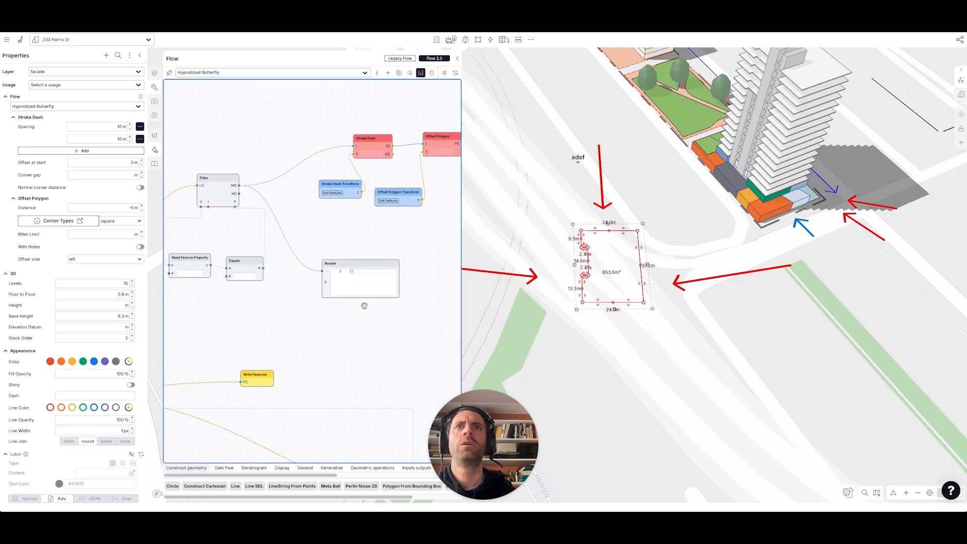
{"action": "scroll", "coordinate": [304, 431], "scroll_direction": "up", "scroll_amount": 6}
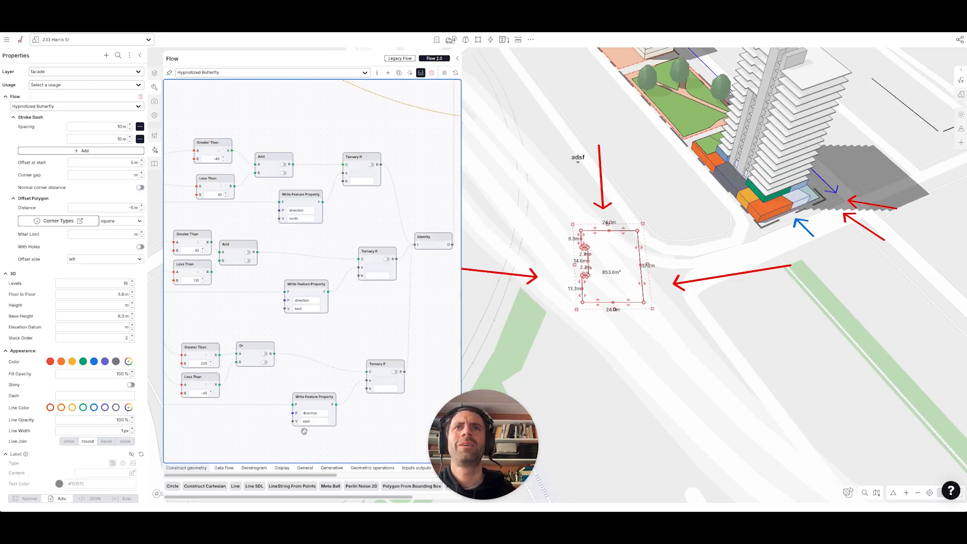
{"action": "scroll", "coordinate": [310, 320], "scroll_direction": "down", "scroll_amount": 5}
{"action": "left_click_drag", "start_coordinate": [371, 165], "coordinate": [367, 238]}
{"action": "scroll", "coordinate": [332, 167], "scroll_direction": "up", "scroll_amount": 3}
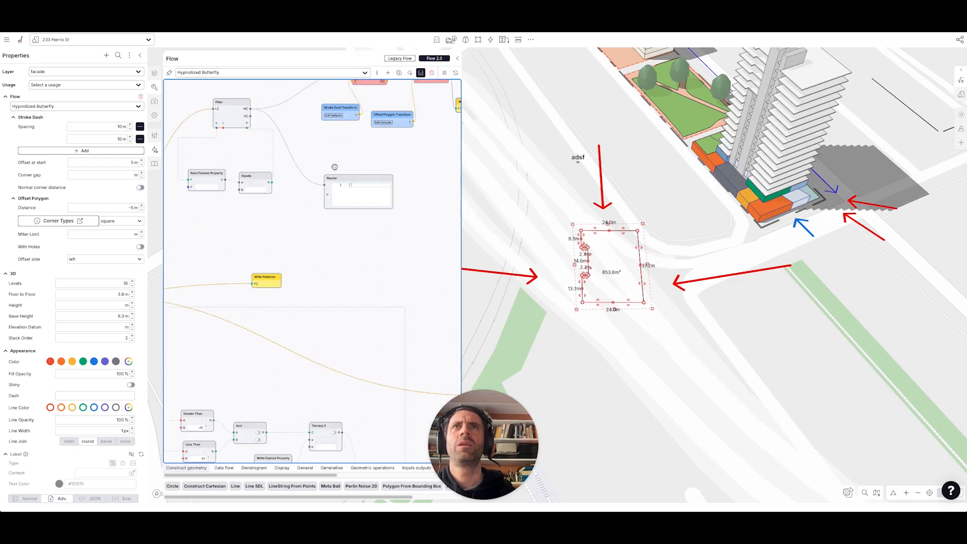
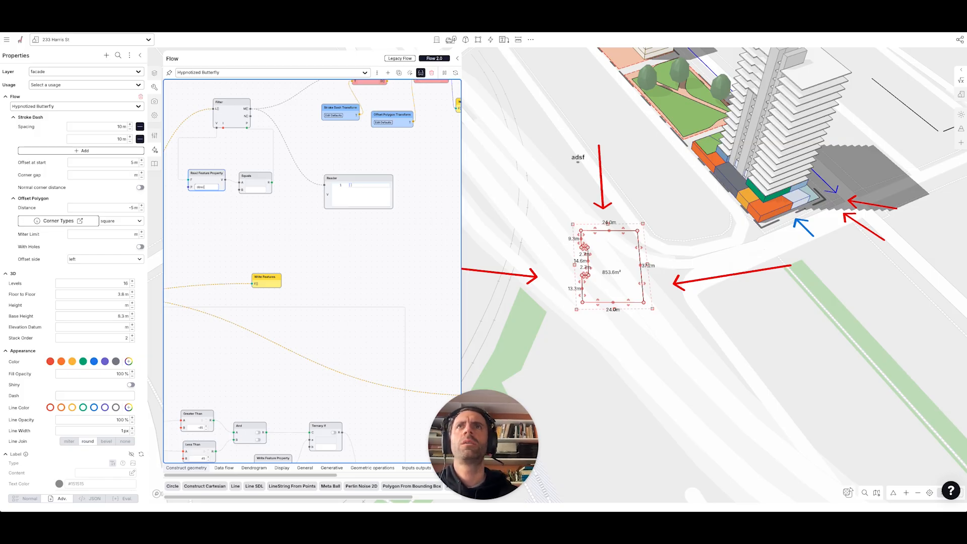
{"action": "left_click", "coordinate": [254, 189]}
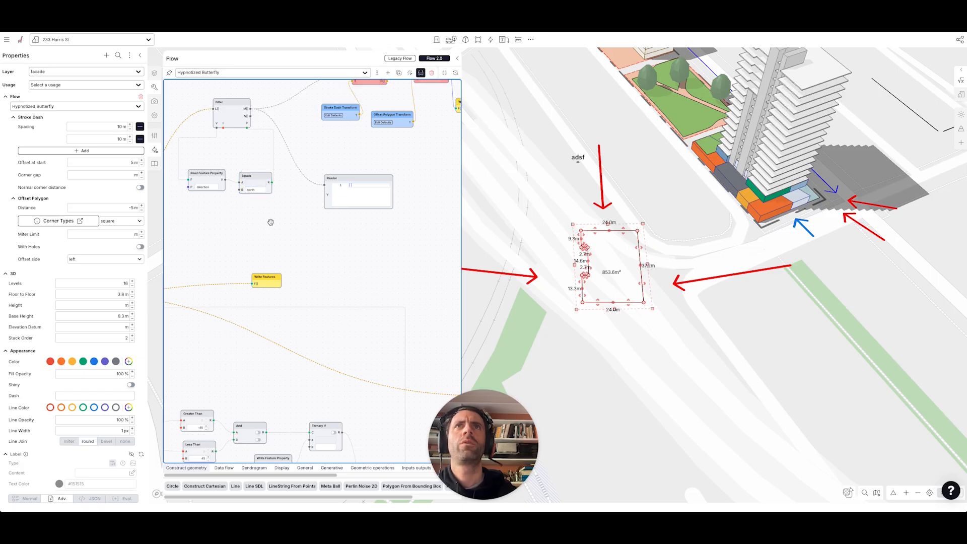
Feed the Reader below the filter chain from Map's output instead of Filter's, and enlarge it to read the features
{"action": "left_click_drag", "start_coordinate": [421, 228], "coordinate": [418, 252]}
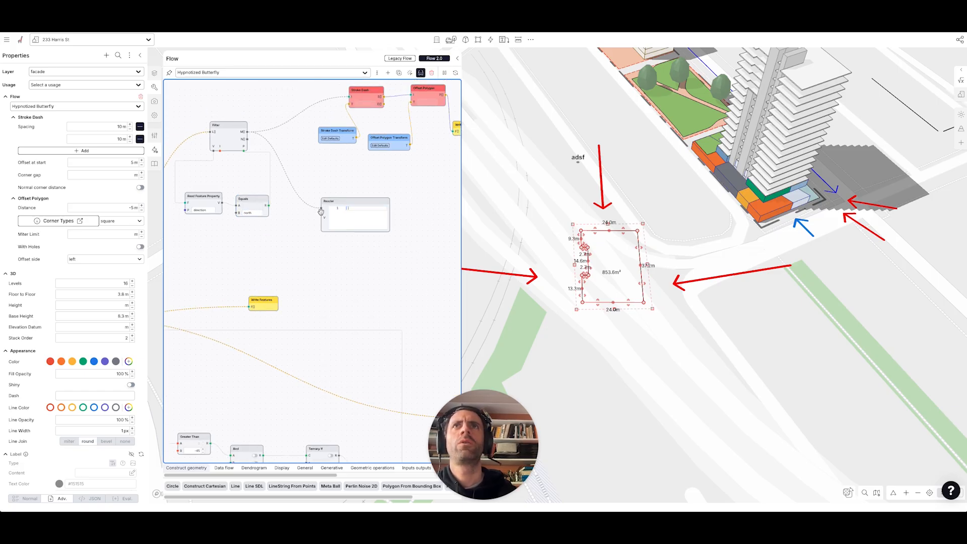
{"action": "scroll", "coordinate": [320, 209], "scroll_direction": "down", "scroll_amount": 2}
{"action": "left_click_drag", "start_coordinate": [321, 208], "coordinate": [221, 299]}
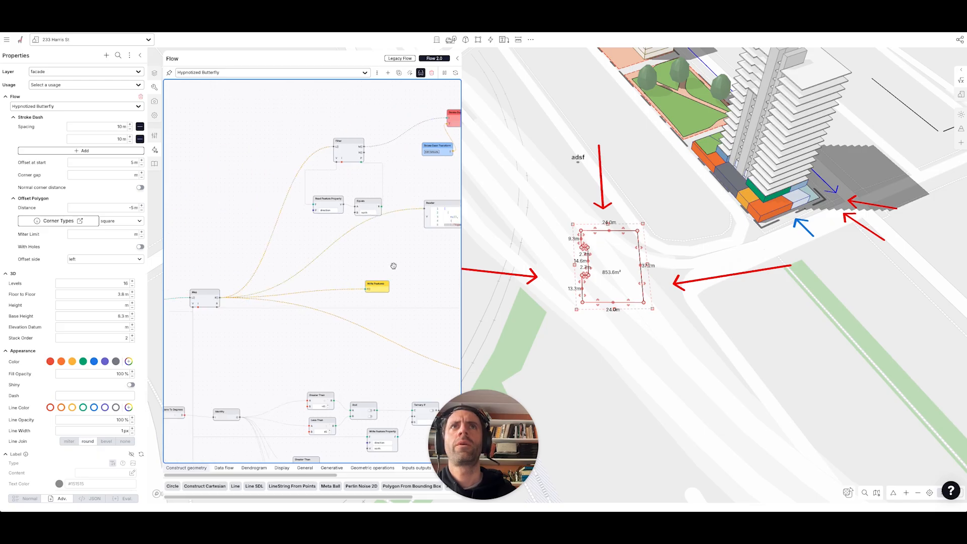
{"action": "left_click_drag", "start_coordinate": [422, 253], "coordinate": [274, 263]}
{"action": "scroll", "coordinate": [351, 229], "scroll_direction": "up", "scroll_amount": 3}
{"action": "left_click_drag", "start_coordinate": [320, 242], "coordinate": [361, 370]}
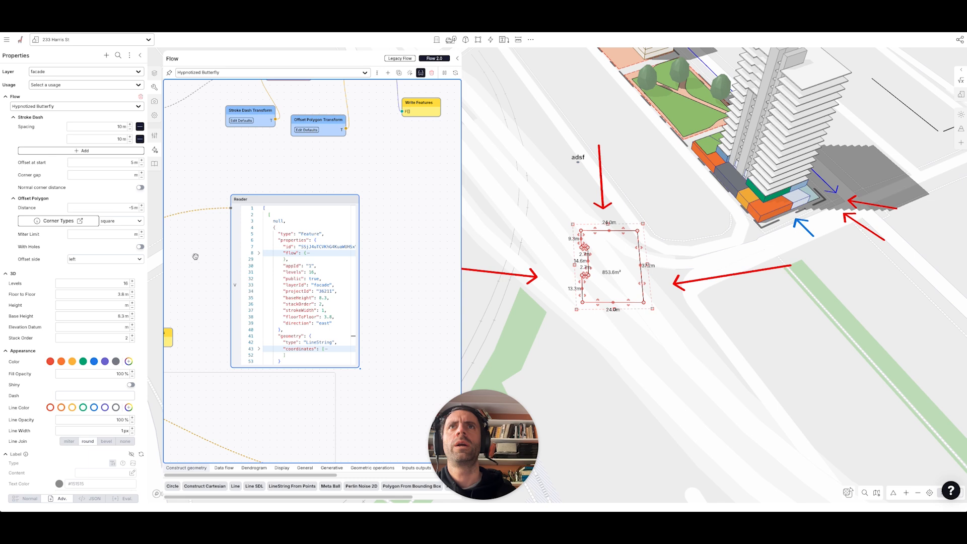
Add a Flatten List node and wire it between Map's output and the Filter's list input
{"action": "left_click_drag", "start_coordinate": [194, 256], "coordinate": [325, 299]}
{"action": "scroll", "coordinate": [283, 274], "scroll_direction": "down", "scroll_amount": 2}
{"action": "double_click", "coordinate": [262, 324]}
{"action": "type", "text": "flatt"}
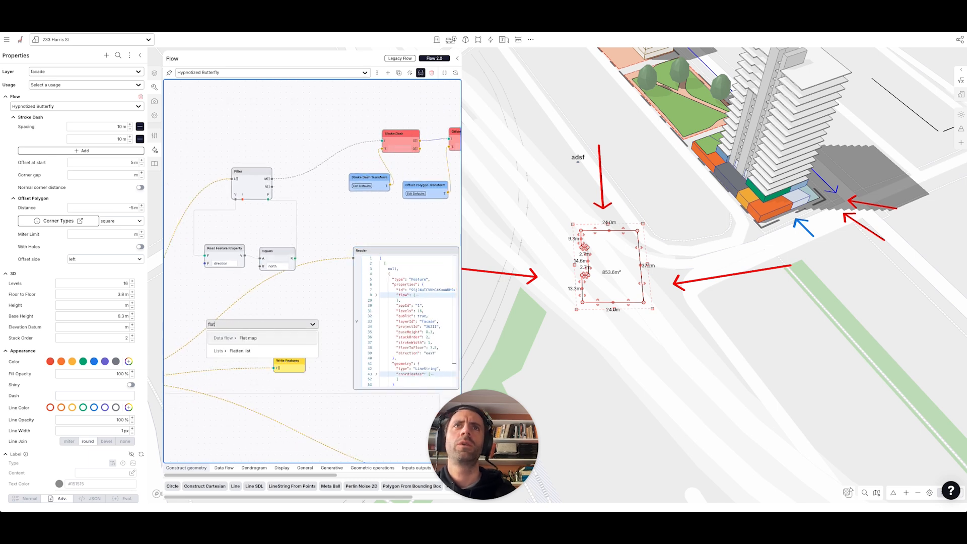
{"action": "left_click", "coordinate": [258, 350]}
{"action": "left_click_drag", "start_coordinate": [274, 314], "coordinate": [196, 349]}
{"action": "scroll", "coordinate": [279, 313], "scroll_direction": "down", "scroll_amount": 2}
{"action": "left_click_drag", "start_coordinate": [356, 313], "coordinate": [318, 185]}
{"action": "left_click_drag", "start_coordinate": [382, 305], "coordinate": [207, 185]}
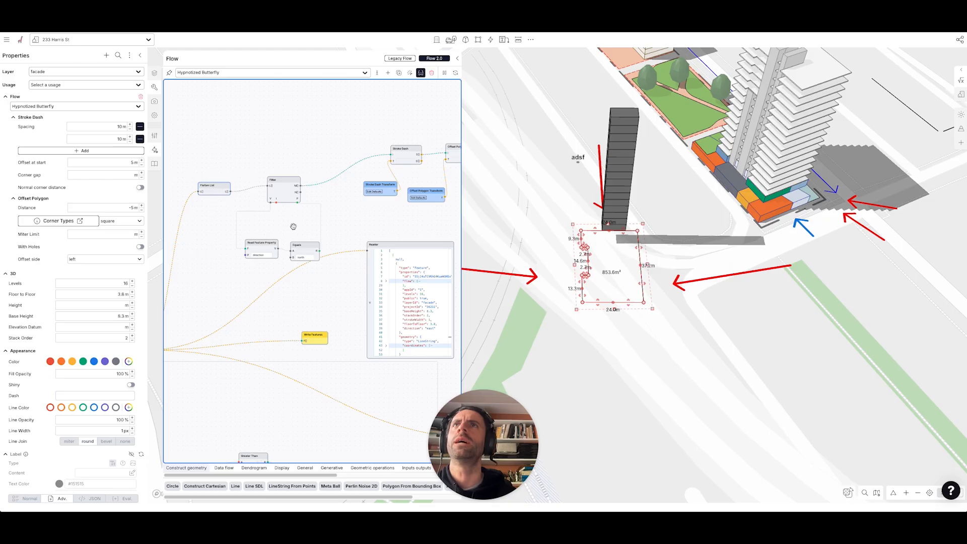
Set the Stroke Dash spacings to 0.1 m and 2 m with a 0 m start offset, and the Offset Polygon distance to 0.3 m
{"action": "type", "text": "0.1"}
{"action": "left_click_drag", "start_coordinate": [126, 139], "coordinate": [37, 140]}
{"action": "type", "text": "2"}
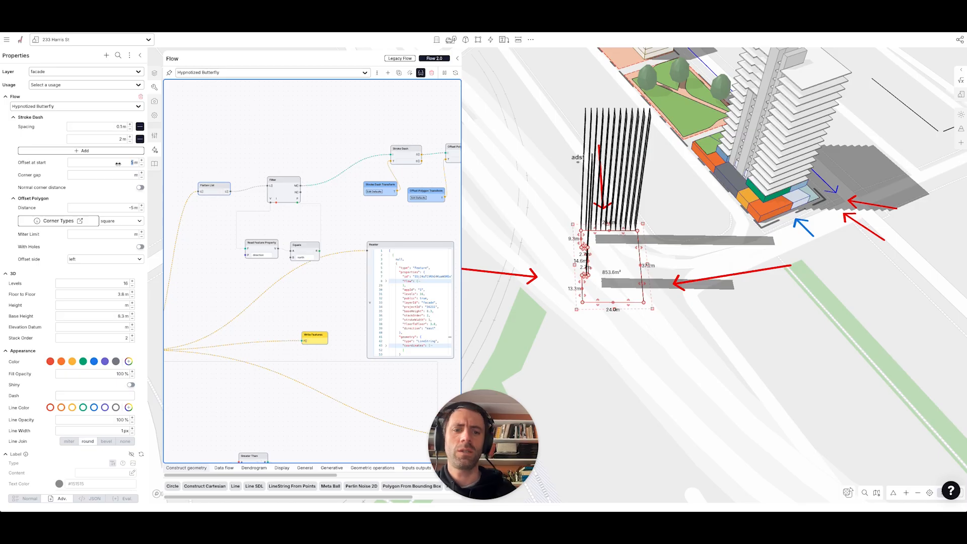
{"action": "type", "text": "0"}
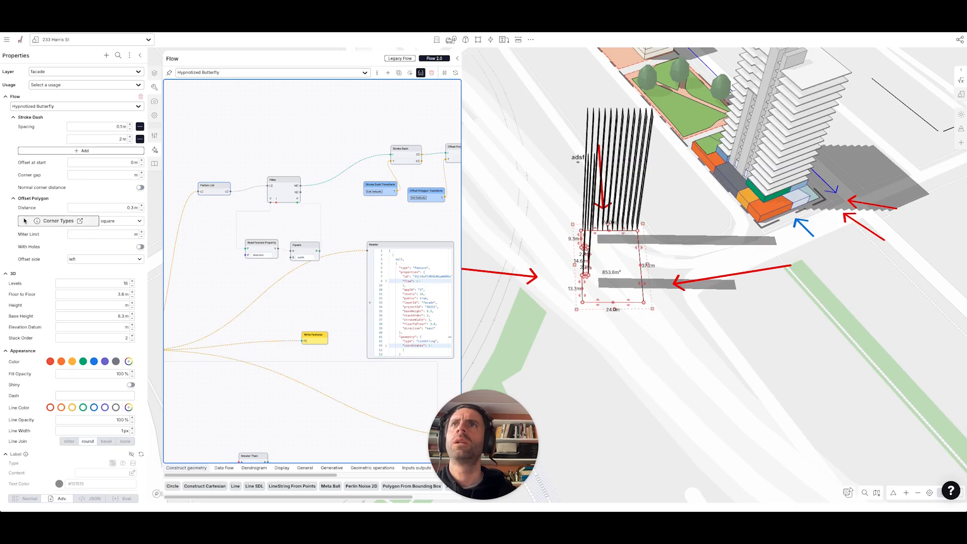
Deselect the facade volume and examine the generated facade dashes from above and from the opposite side
{"action": "left_click", "coordinate": [677, 317]}
{"action": "key", "text": "t"}
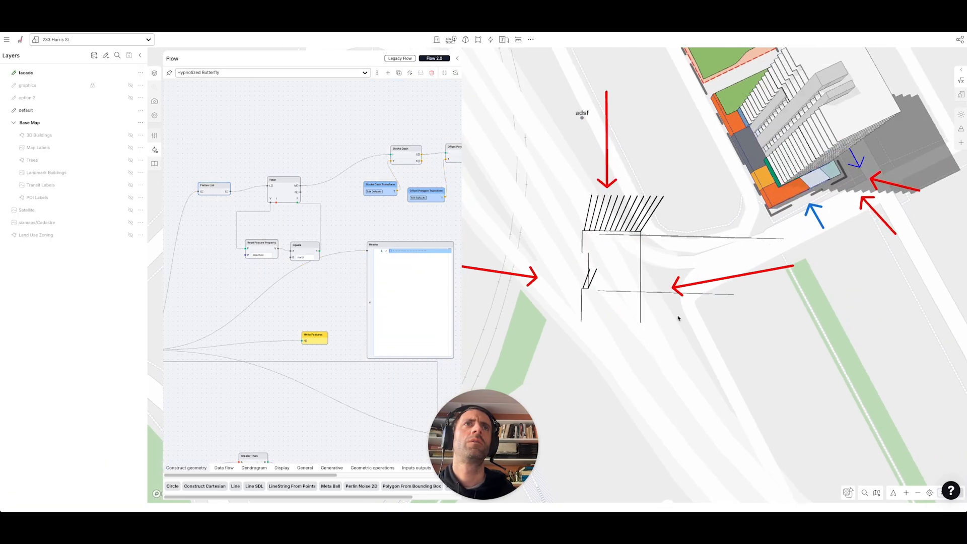
{"action": "scroll", "coordinate": [600, 239], "scroll_direction": "up", "scroll_amount": 5}
{"action": "right_click_drag", "start_coordinate": [549, 256], "coordinate": [587, 252]}
{"action": "scroll", "coordinate": [587, 253], "scroll_direction": "down", "scroll_amount": 4}
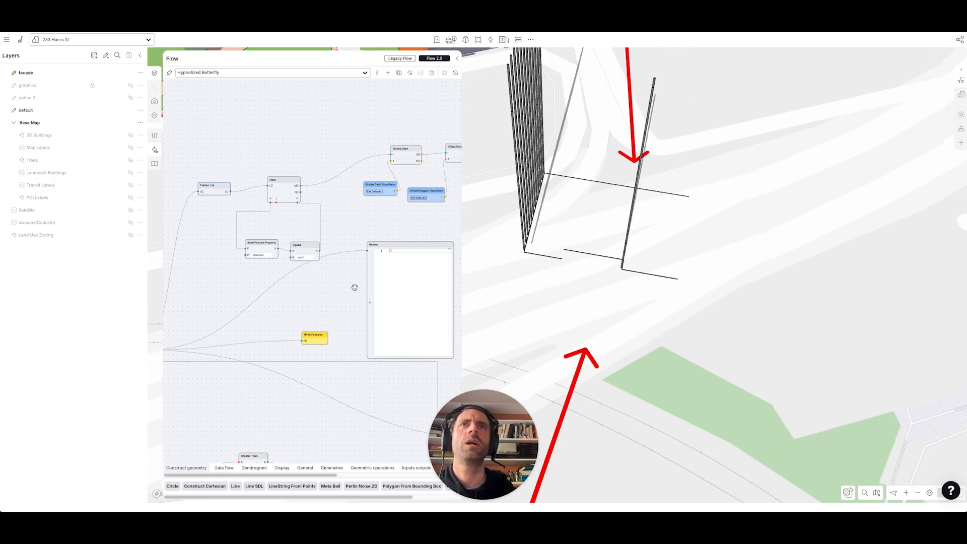
Move the Reader node below the Offset Polygon chain and feed Stroke Dash from Filter's second output
{"action": "left_click_drag", "start_coordinate": [324, 296], "coordinate": [224, 302]}
{"action": "scroll", "coordinate": [226, 302], "scroll_direction": "down", "scroll_amount": 2}
{"action": "left_click_drag", "start_coordinate": [285, 260], "coordinate": [392, 295]}
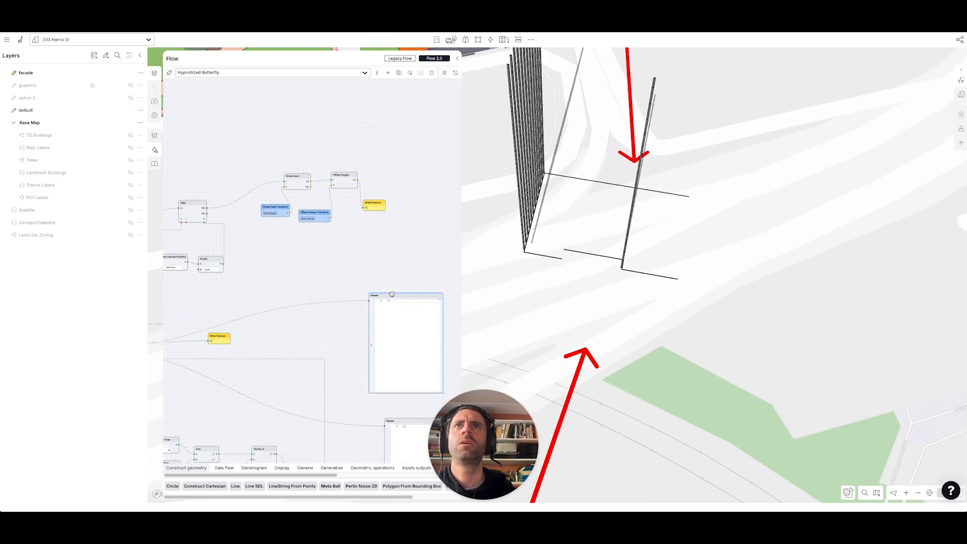
{"action": "mouse_move", "coordinate": [436, 242]}
{"action": "left_mouse_down"}
{"action": "mouse_move", "coordinate": [233, 157]}
{"action": "mouse_move", "coordinate": [326, 264]}
{"action": "mouse_move", "coordinate": [253, 168]}
{"action": "left_mouse_up"}
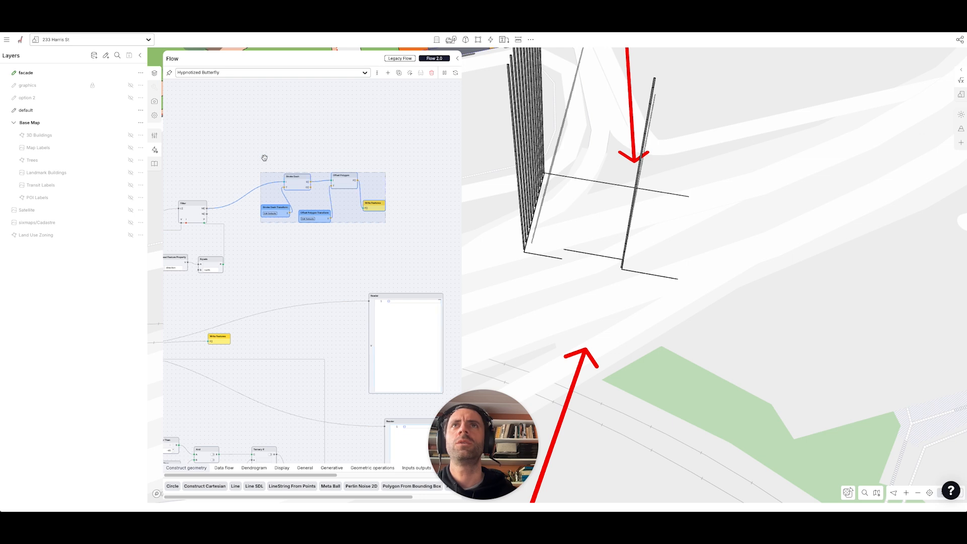
{"action": "left_click", "coordinate": [292, 179]}
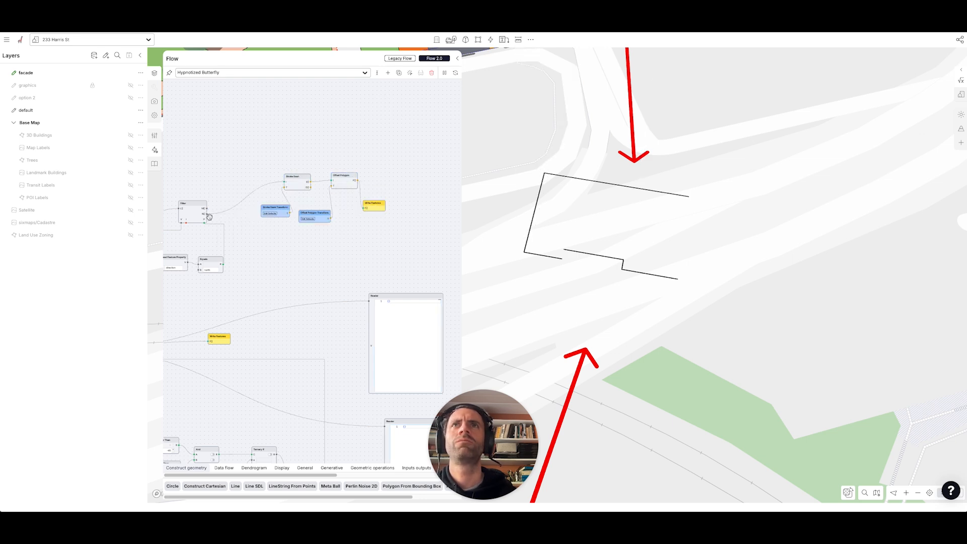
Read Filter's second output in the Reader with the facade volume selected, and connect both the Reader and Stroke Dash to Filter's first output
{"action": "left_click_drag", "start_coordinate": [209, 218], "coordinate": [371, 302]}
{"action": "left_click", "coordinate": [533, 219]}
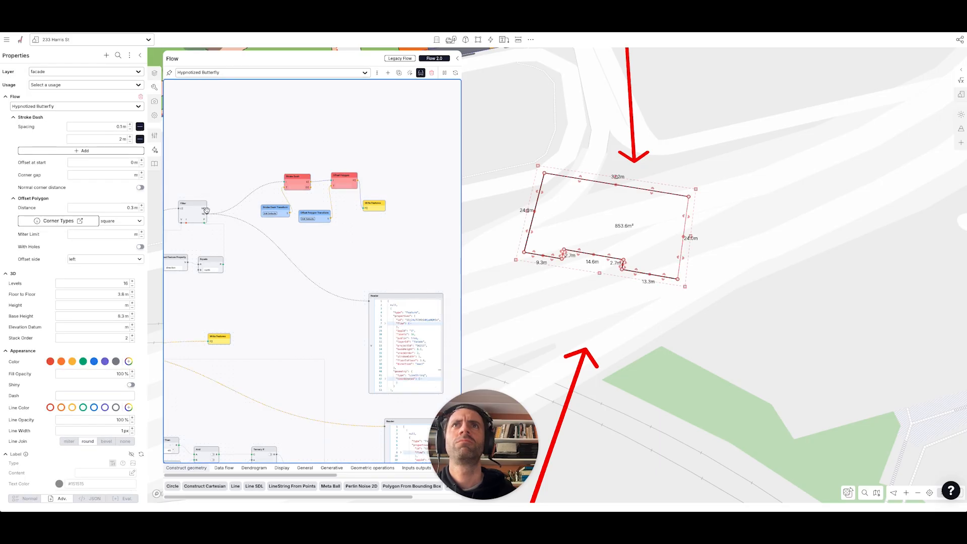
{"action": "left_click_drag", "start_coordinate": [364, 293], "coordinate": [370, 301]}
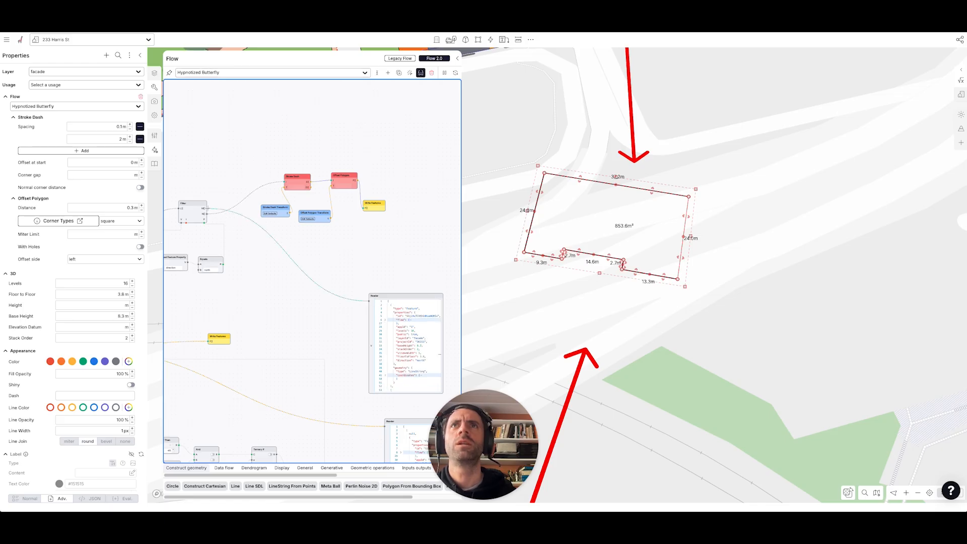
{"action": "scroll", "coordinate": [282, 257], "scroll_direction": "left", "scroll_amount": 3}
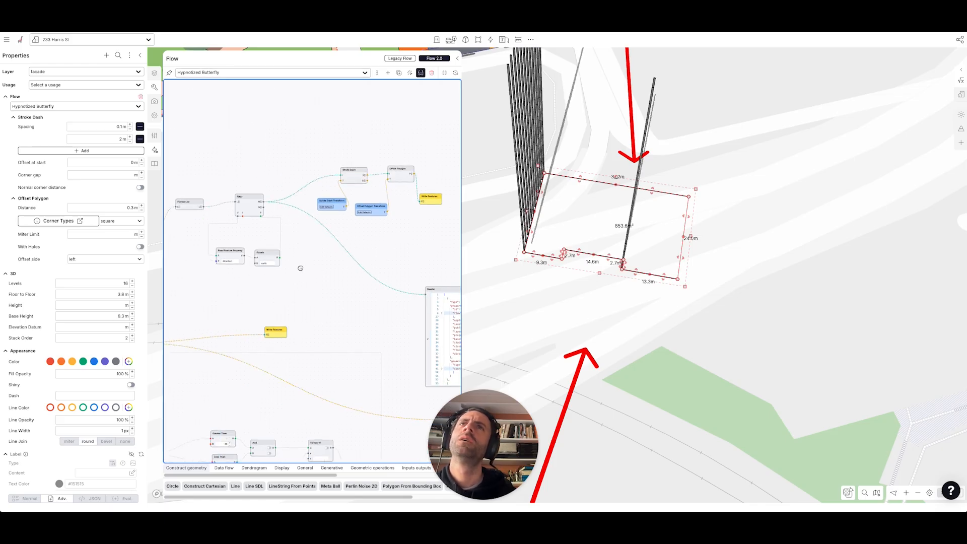
Shift the Equals node closer to Read Feature Property and add a Nullish coalescing node beside it
{"action": "left_click_drag", "start_coordinate": [264, 253], "coordinate": [262, 251]}
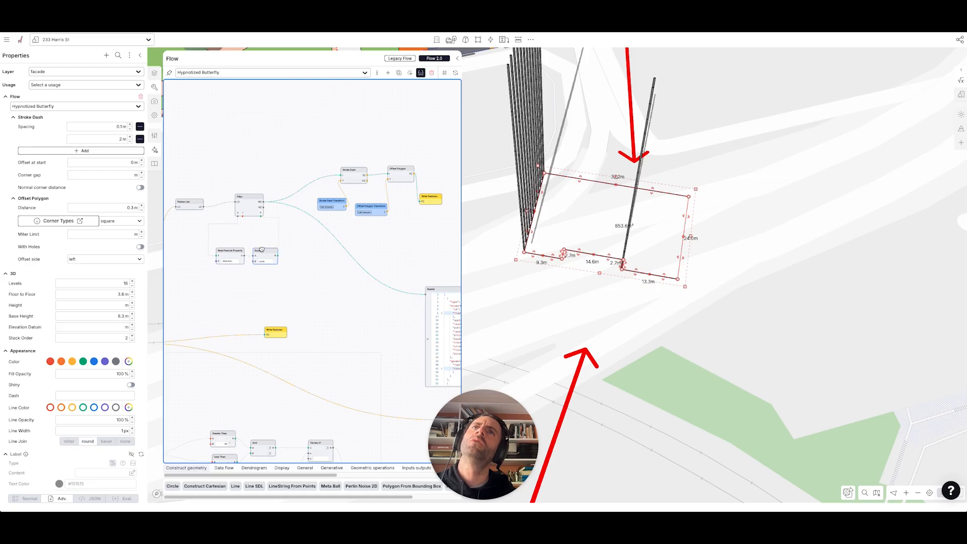
{"action": "double_click", "coordinate": [338, 258]}
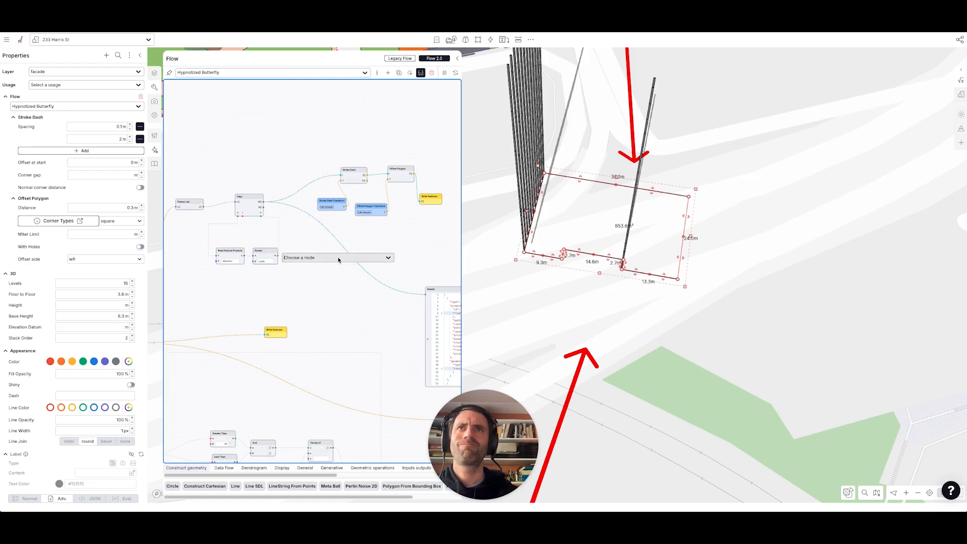
{"action": "type", "text": "nul"}
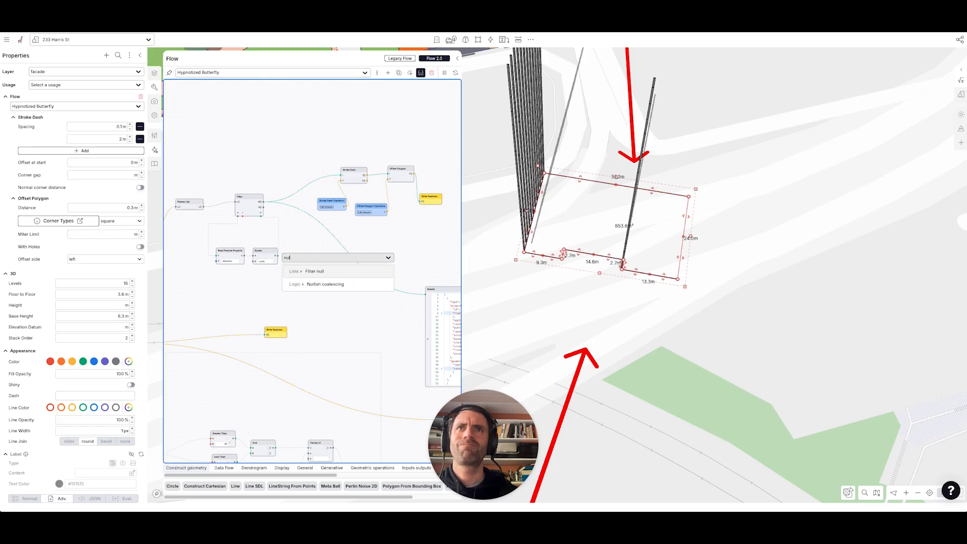
{"action": "left_click", "coordinate": [326, 284]}
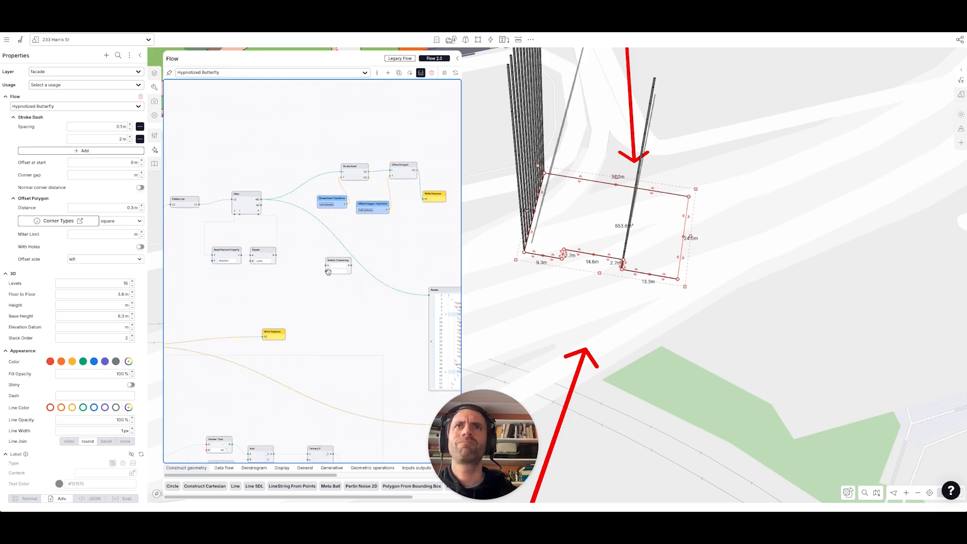
Replace the unconnected node below the first Filter with a second Filter fed by the first Filter's matched output
{"action": "scroll", "coordinate": [336, 260], "scroll_direction": "up", "scroll_amount": 3}
{"action": "left_click_drag", "start_coordinate": [336, 259], "coordinate": [308, 285]}
{"action": "key", "text": "BackSpace"}
{"action": "double_click", "coordinate": [308, 285]}
{"action": "type", "text": "fil"}
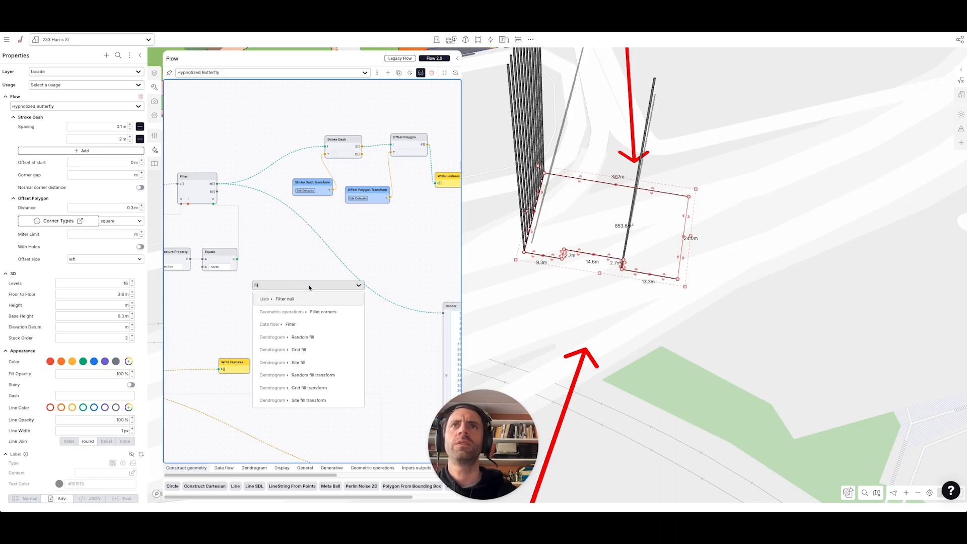
{"action": "left_click", "coordinate": [292, 325]}
{"action": "left_click_drag", "start_coordinate": [218, 183], "coordinate": [289, 296]}
Add an Equals node fed by the second Filter's V output and set its B value to null
{"action": "left_click_drag", "start_coordinate": [283, 333], "coordinate": [289, 350]}
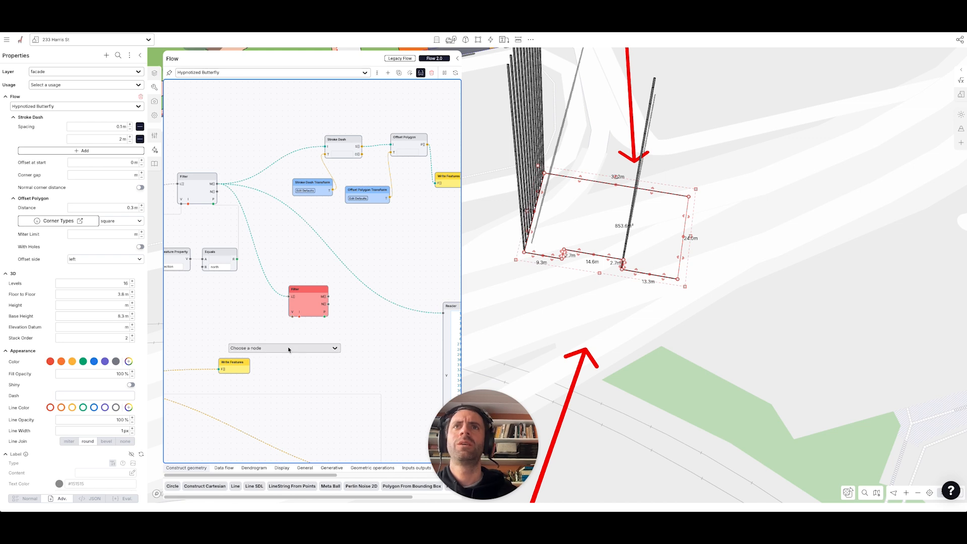
{"action": "type", "text": "euq"}
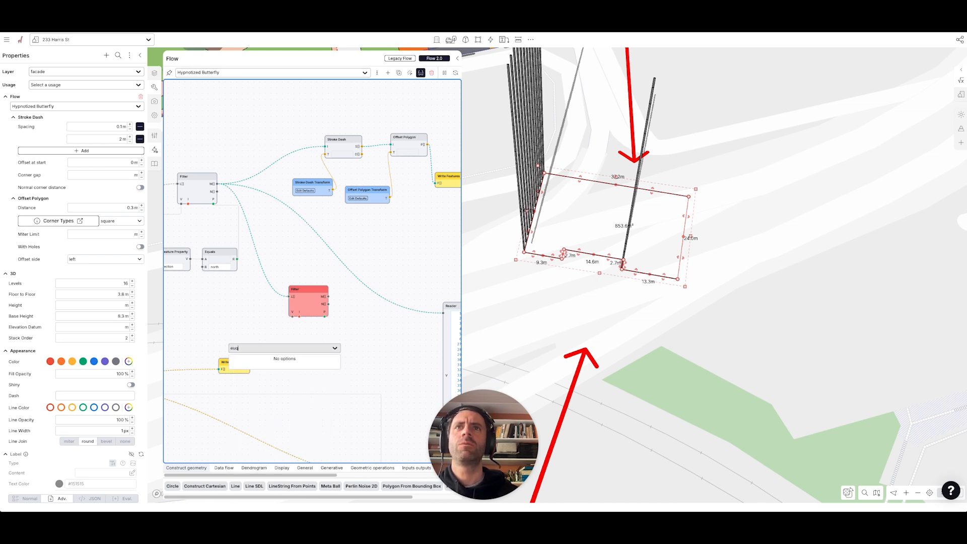
{"action": "key", "text": "BackSpace"}
{"action": "type", "text": "q"}
{"action": "key", "text": "Return"}
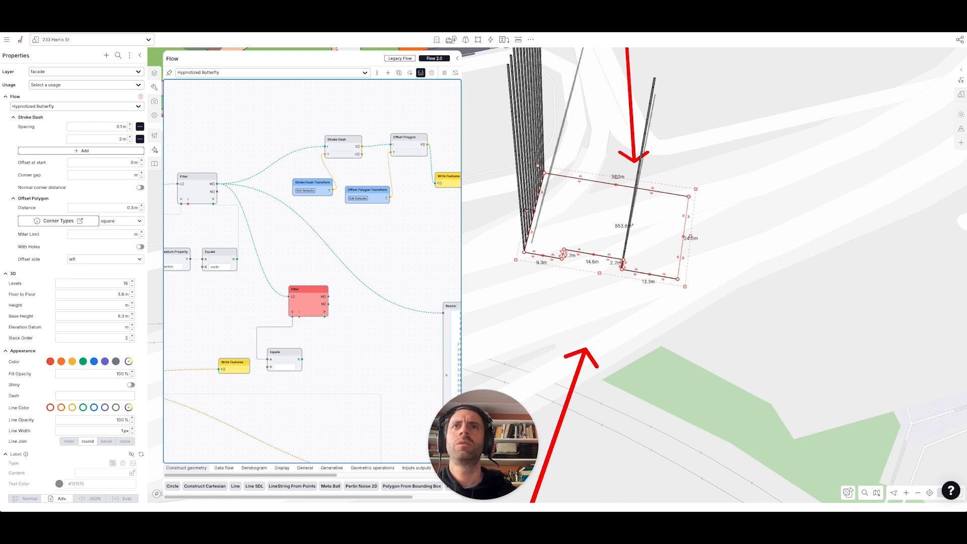
{"action": "left_click", "coordinate": [286, 368]}
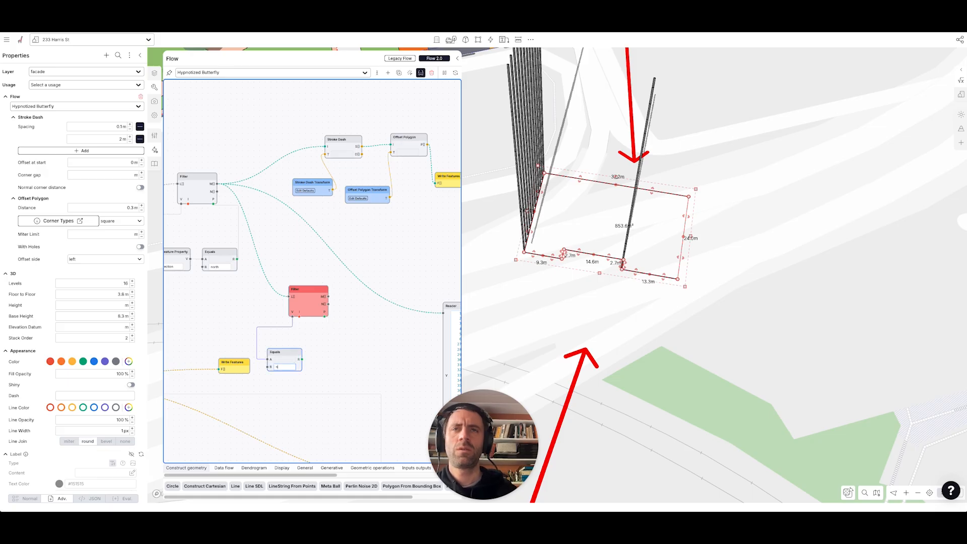
{"action": "left_click_drag", "start_coordinate": [328, 359], "coordinate": [388, 288]}
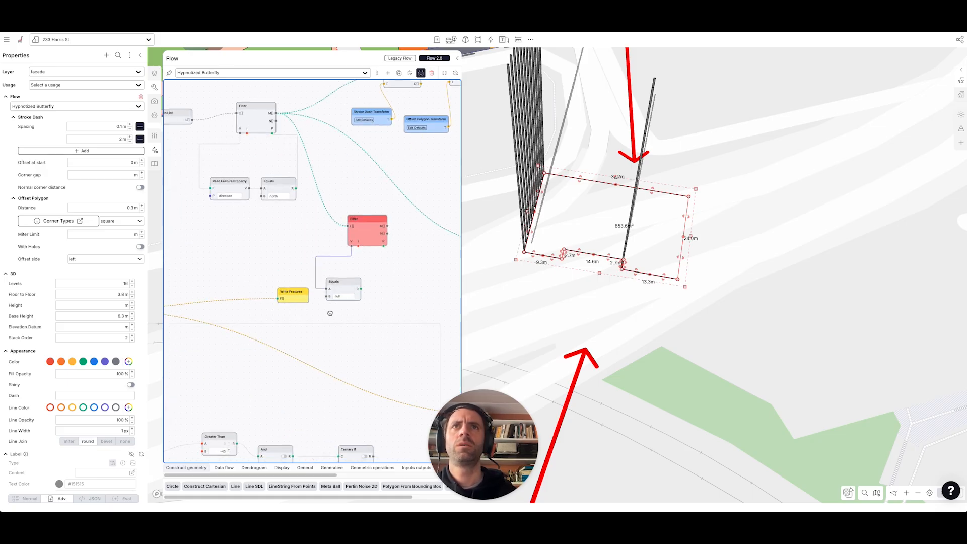
Add a Reader node below the Equals node and a Parse node beside it
{"action": "double_click", "coordinate": [330, 313]}
{"action": "type", "text": "read"}
{"action": "key", "text": "Down"}
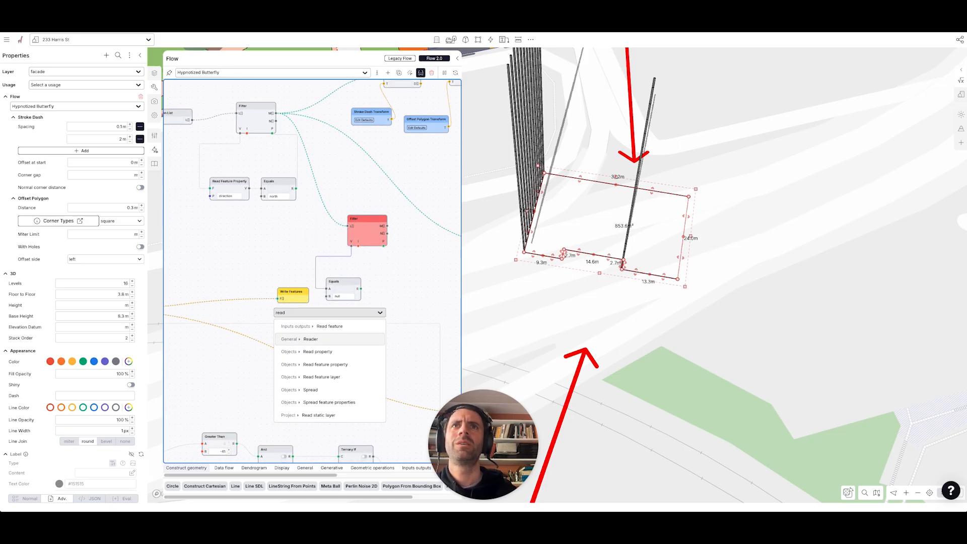
{"action": "key", "text": "Return"}
{"action": "left_click", "coordinate": [324, 331]}
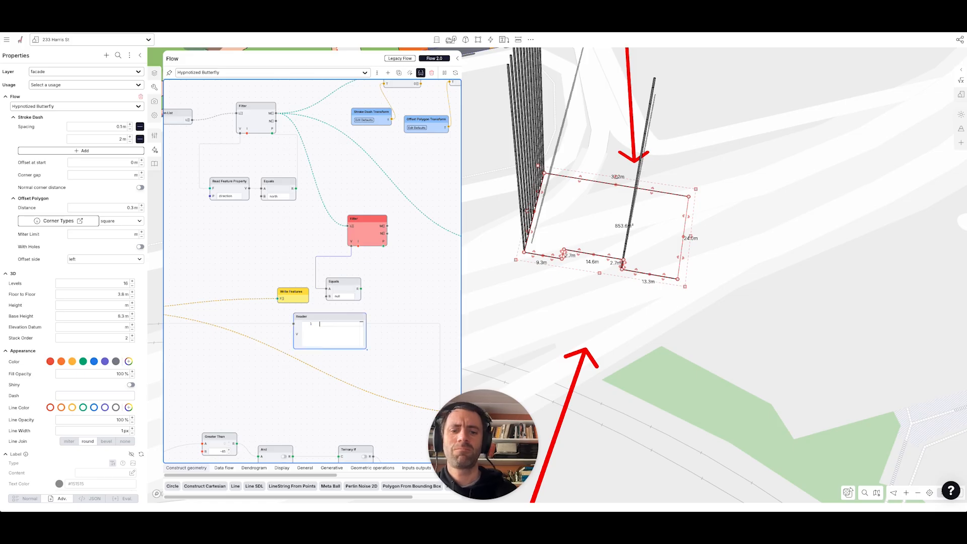
{"action": "double_click", "coordinate": [401, 293]}
{"action": "type", "text": "parse"}
{"action": "left_click", "coordinate": [384, 312]}
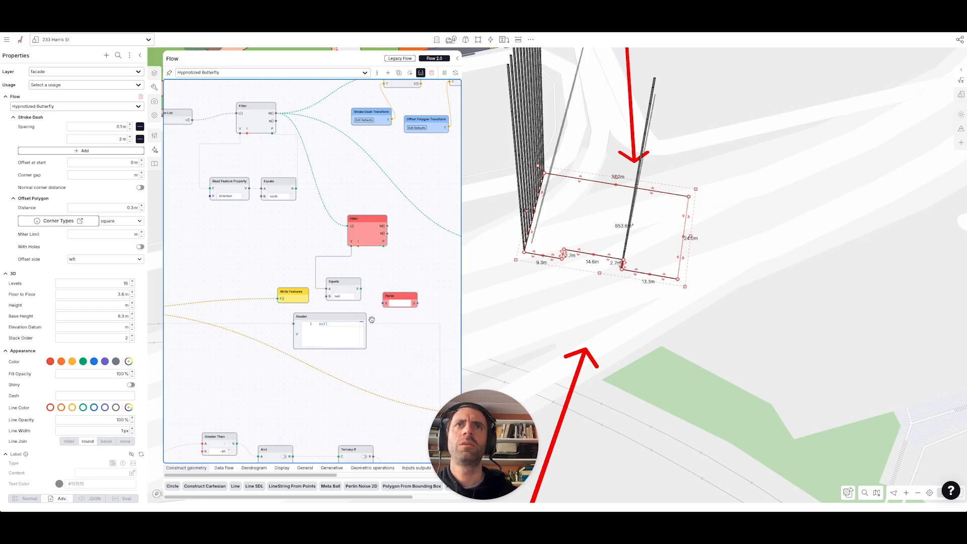
{"action": "left_click_drag", "start_coordinate": [349, 316], "coordinate": [344, 325]}
Add a Panel node containing null and connect it through Parse to input B of the Equals node
{"action": "double_click", "coordinate": [247, 254]}
{"action": "type", "text": "panel"}
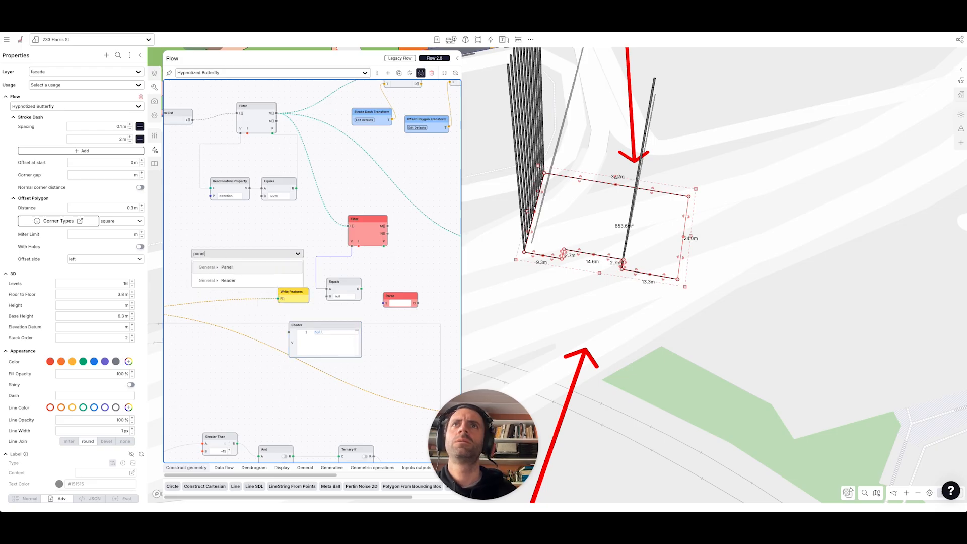
{"action": "key", "text": "Return"}
{"action": "left_click_drag", "start_coordinate": [283, 265], "coordinate": [387, 303]}
{"action": "left_click_drag", "start_coordinate": [395, 297], "coordinate": [338, 321]}
{"action": "left_click", "coordinate": [248, 273]}
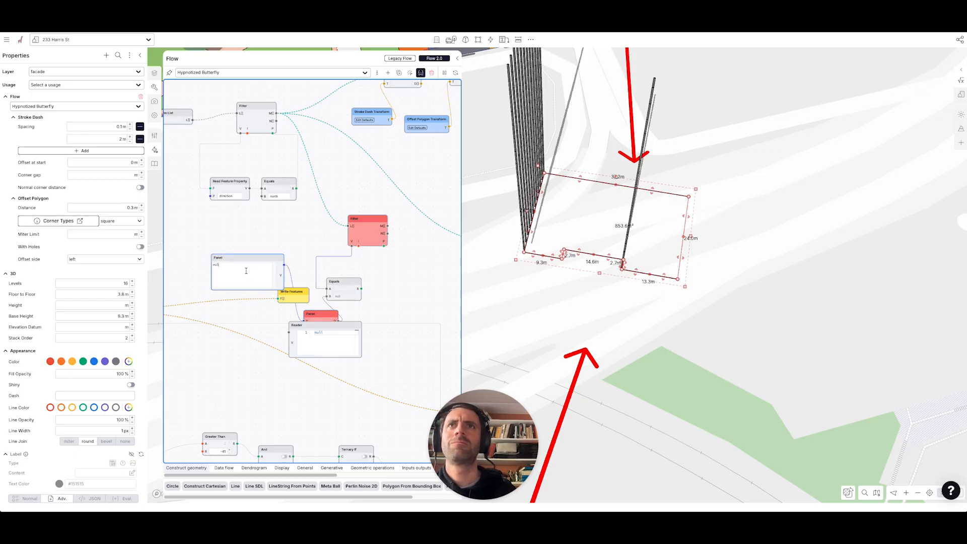
Examine the features from the second Filter's non-matching output in the large Reader
{"action": "left_click_drag", "start_coordinate": [407, 280], "coordinate": [348, 240]}
{"action": "scroll", "coordinate": [384, 284], "scroll_direction": "down", "scroll_amount": 3}
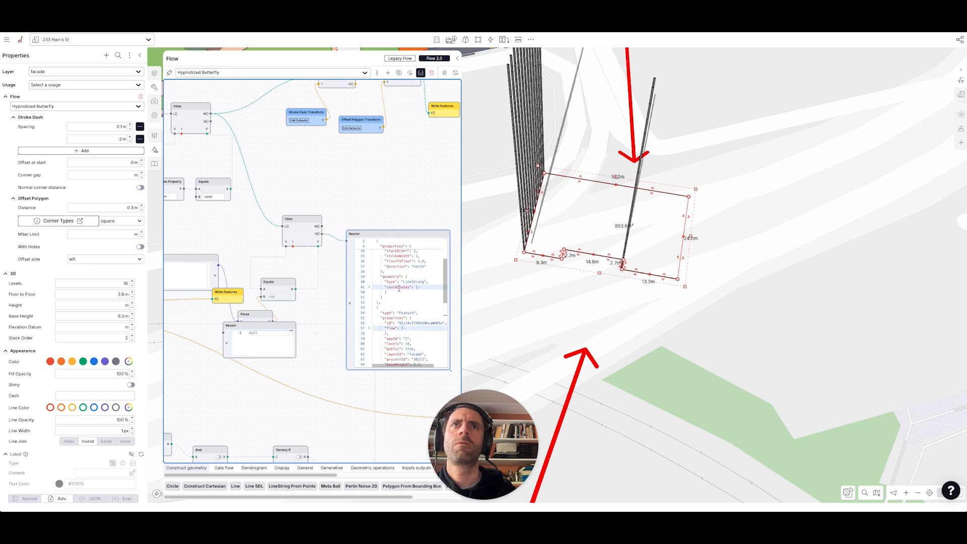
{"action": "scroll", "coordinate": [399, 288], "scroll_direction": "down", "scroll_amount": 10}
{"action": "left_click_drag", "start_coordinate": [356, 161], "coordinate": [352, 248]}
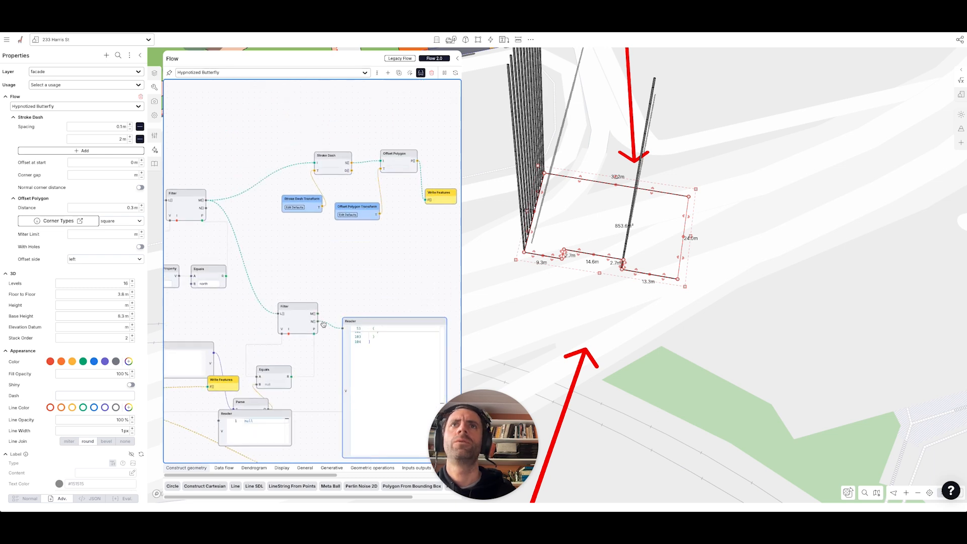
Feed the second Filter from the first Filter's non-matching output and route its matched output to the large Reader
{"action": "left_click_drag", "start_coordinate": [318, 321], "coordinate": [335, 279]}
{"action": "left_click_drag", "start_coordinate": [206, 208], "coordinate": [278, 314]}
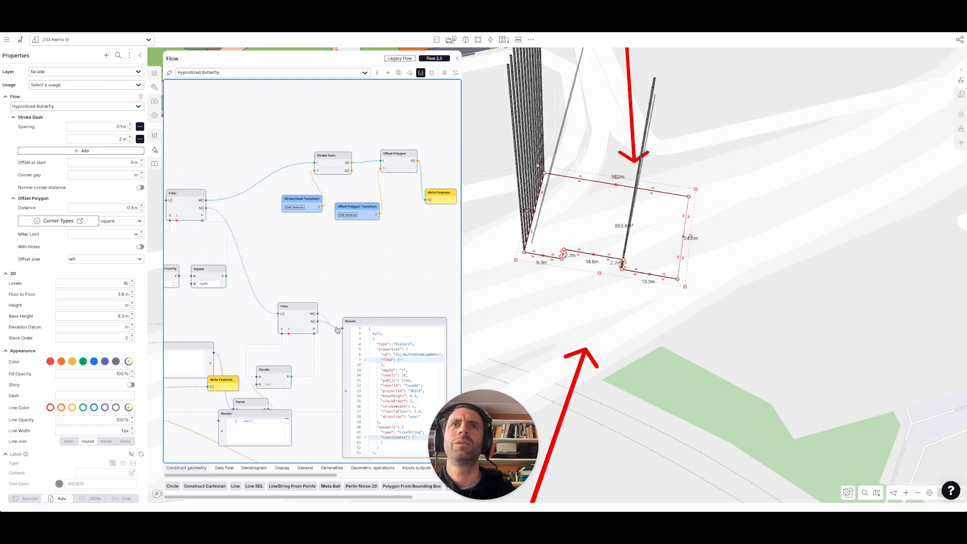
{"action": "left_click_drag", "start_coordinate": [318, 314], "coordinate": [342, 328]}
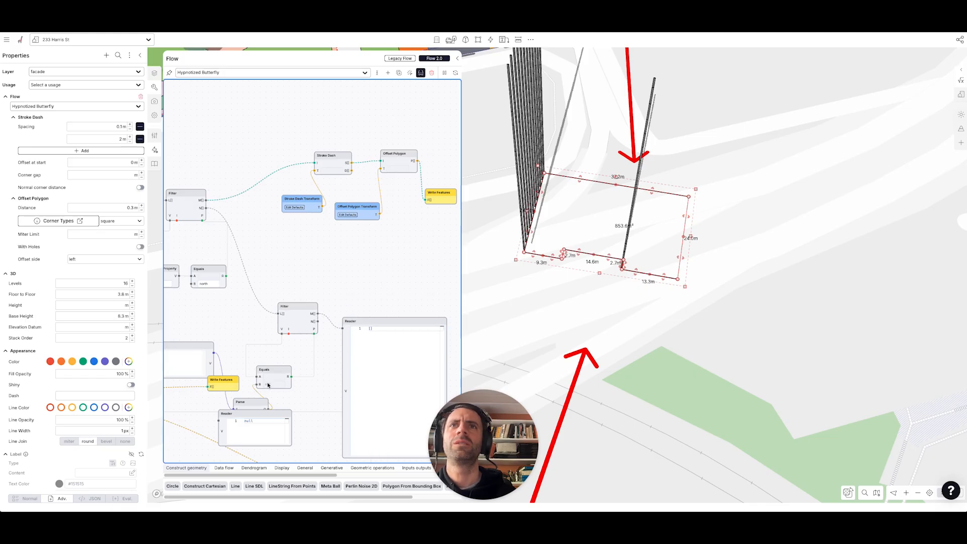
Rearrange the Parse, Equals and Write Features nodes so that they no longer overlap
{"action": "left_click_drag", "start_coordinate": [238, 331], "coordinate": [267, 302]}
{"action": "left_click_drag", "start_coordinate": [274, 375], "coordinate": [266, 319]}
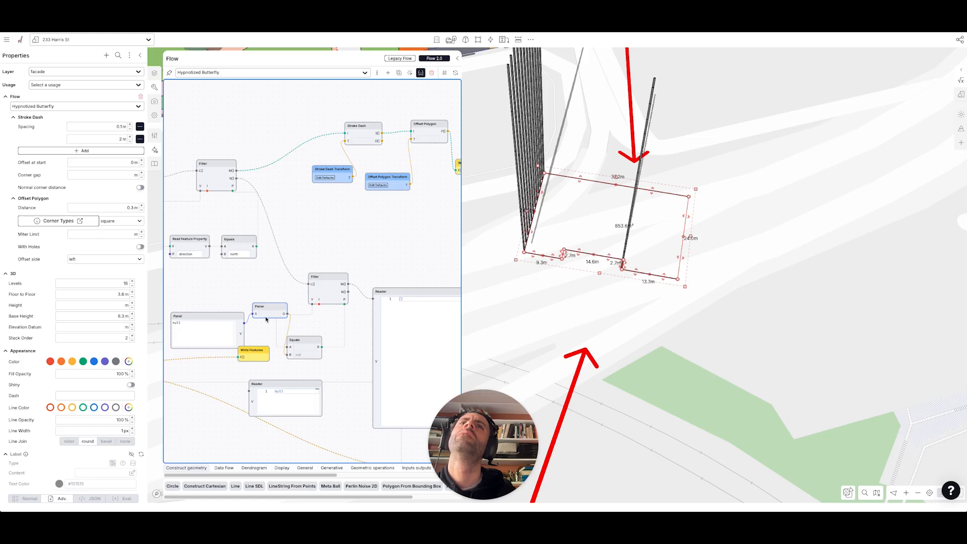
{"action": "left_click_drag", "start_coordinate": [283, 337], "coordinate": [313, 337]}
{"action": "left_click_drag", "start_coordinate": [271, 308], "coordinate": [244, 369]}
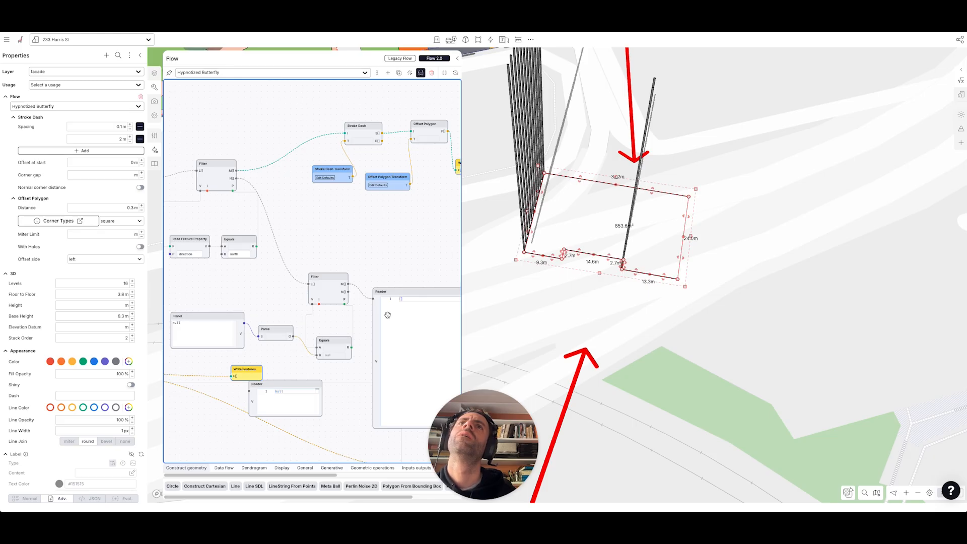
Try feeding the source feature list directly into the second Filter and reading its non-matching output
{"action": "left_click_drag", "start_coordinate": [221, 223], "coordinate": [299, 206]}
{"action": "scroll", "coordinate": [299, 206], "scroll_direction": "down", "scroll_amount": 2}
{"action": "left_click_drag", "start_coordinate": [243, 169], "coordinate": [392, 241]}
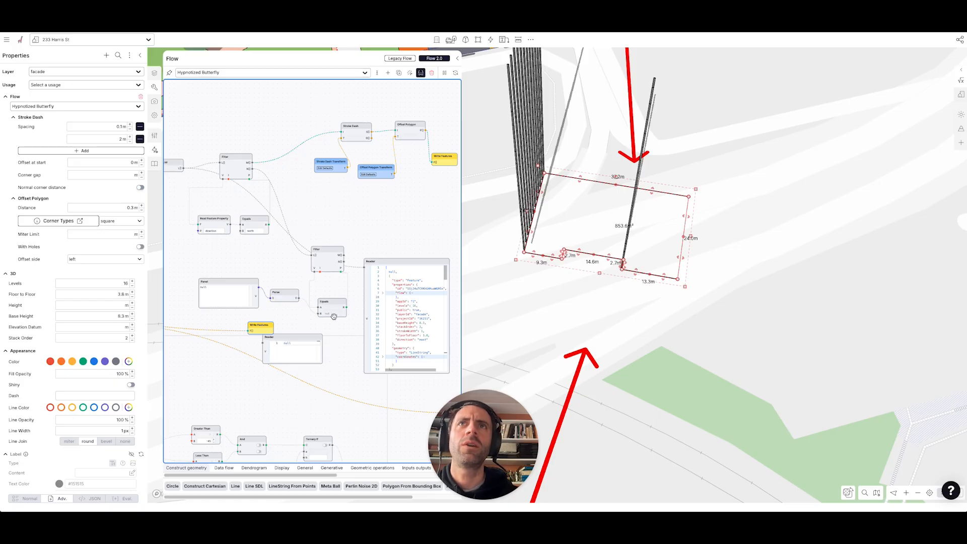
Add a Read Feature Property node beside the second Filter's Equals node and set its property to appId
{"action": "double_click", "coordinate": [288, 285]}
{"action": "type", "text": "read"}
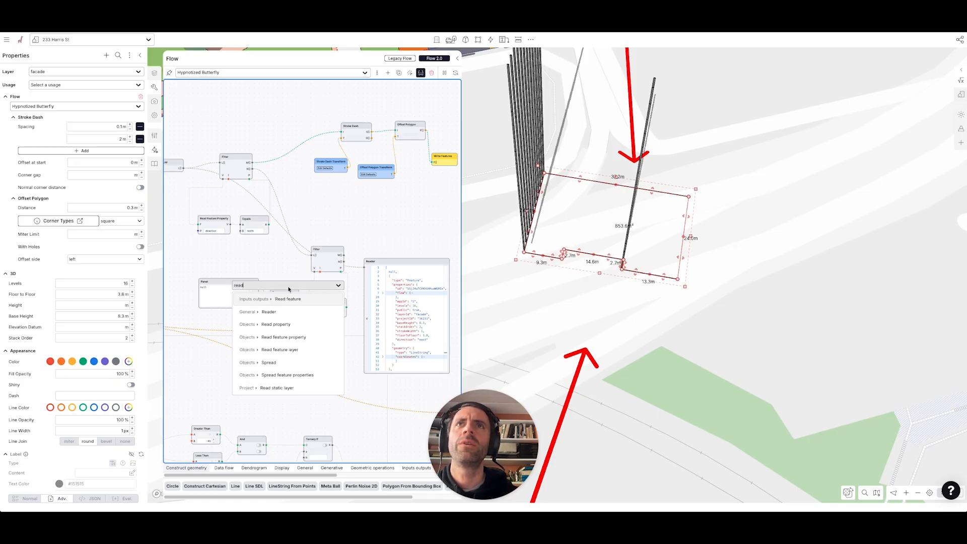
{"action": "left_click", "coordinate": [301, 337]}
{"action": "left_click", "coordinate": [237, 313]}
{"action": "left_click", "coordinate": [284, 301]}
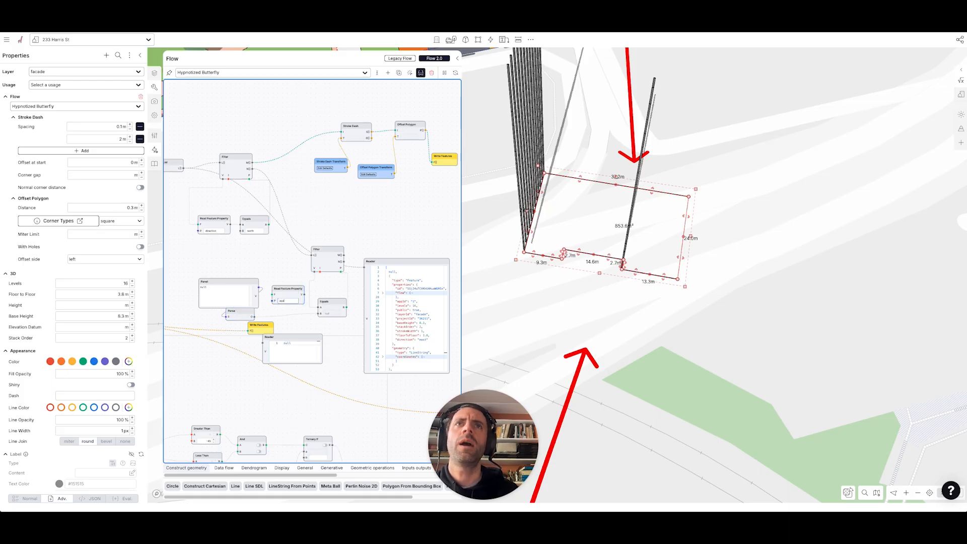
{"action": "type", "text": "appId"}
{"action": "scroll", "coordinate": [302, 302], "scroll_direction": "up", "scroll_amount": 3}
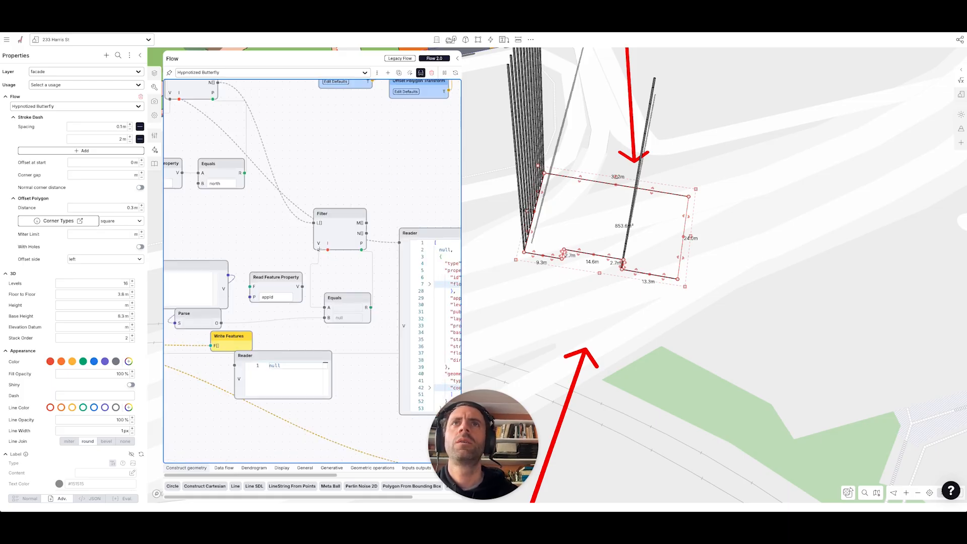
Route the second Filter's value through Read Feature Property into Equals input A and set B to 1
{"action": "left_click_drag", "start_coordinate": [260, 279], "coordinate": [250, 287]}
{"action": "left_click_drag", "start_coordinate": [355, 281], "coordinate": [304, 268]}
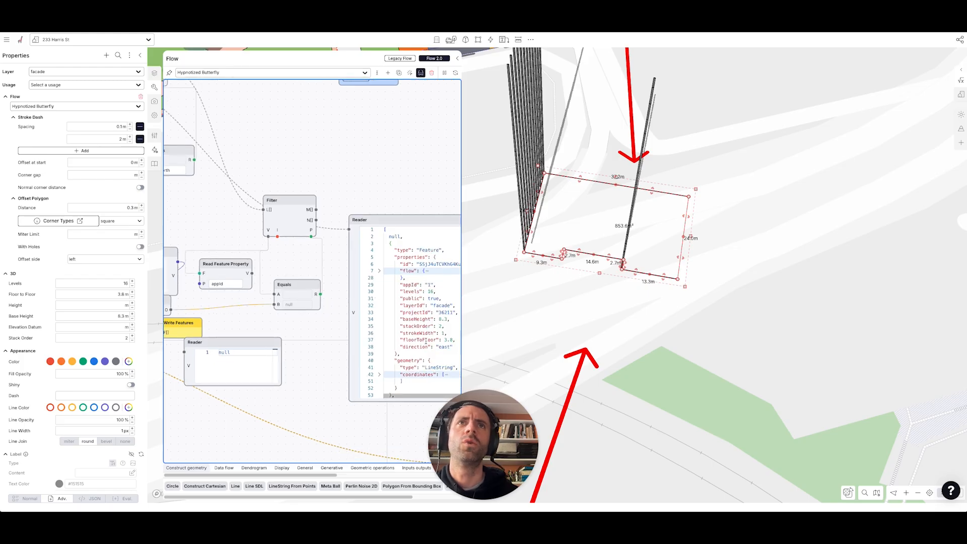
{"action": "left_click_drag", "start_coordinate": [263, 326], "coordinate": [277, 322]}
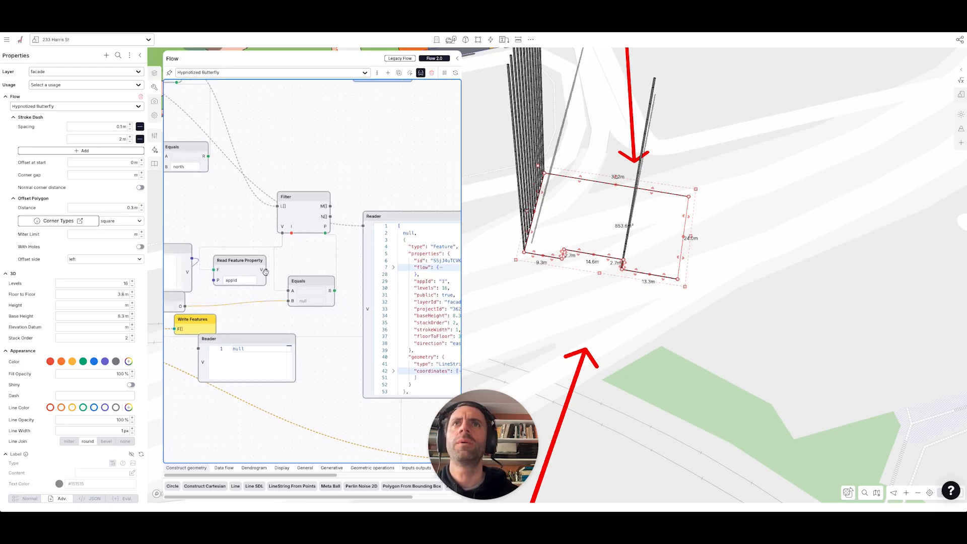
{"action": "left_click_drag", "start_coordinate": [265, 270], "coordinate": [288, 301]}
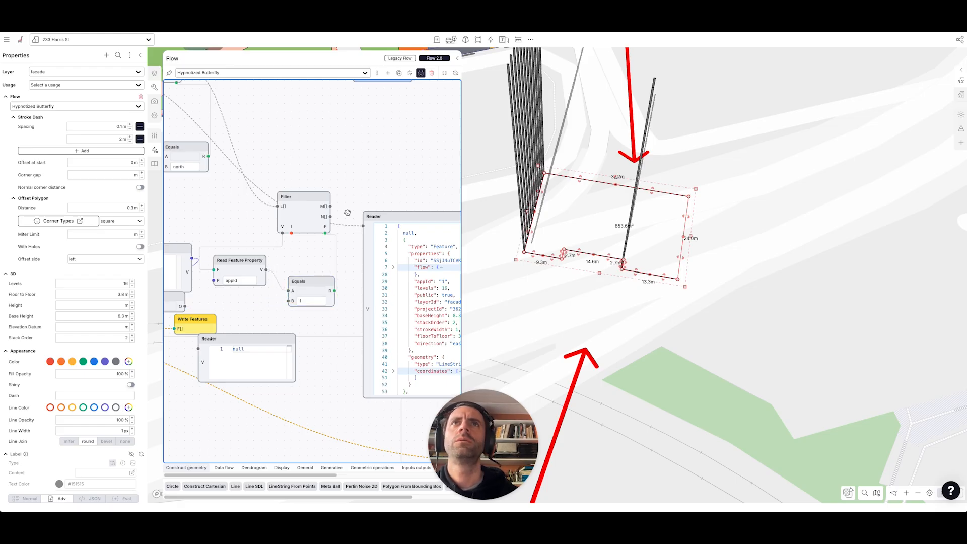
Check the second Filter's matched and non-matching outputs in turn in the Reader
{"action": "left_click_drag", "start_coordinate": [329, 206], "coordinate": [364, 225]}
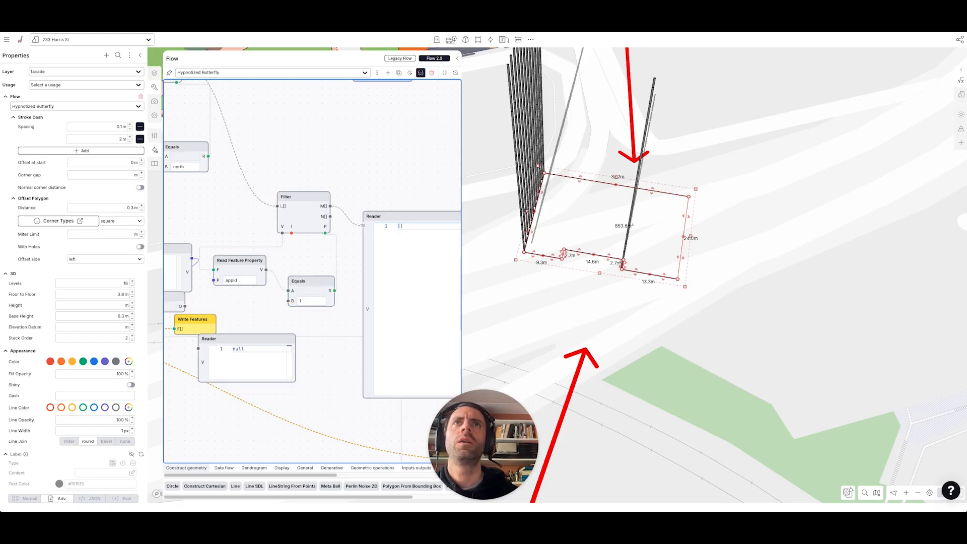
{"action": "left_click_drag", "start_coordinate": [331, 217], "coordinate": [363, 225]}
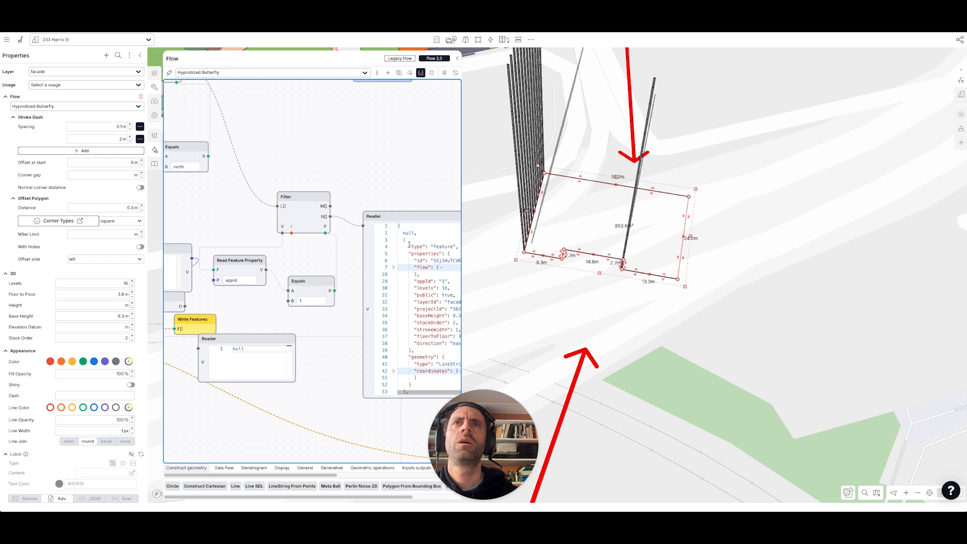
Re-enter 1 as the Equals comparison value and route the second Filter's matched output to the Reader
{"action": "double_click", "coordinate": [245, 282]}
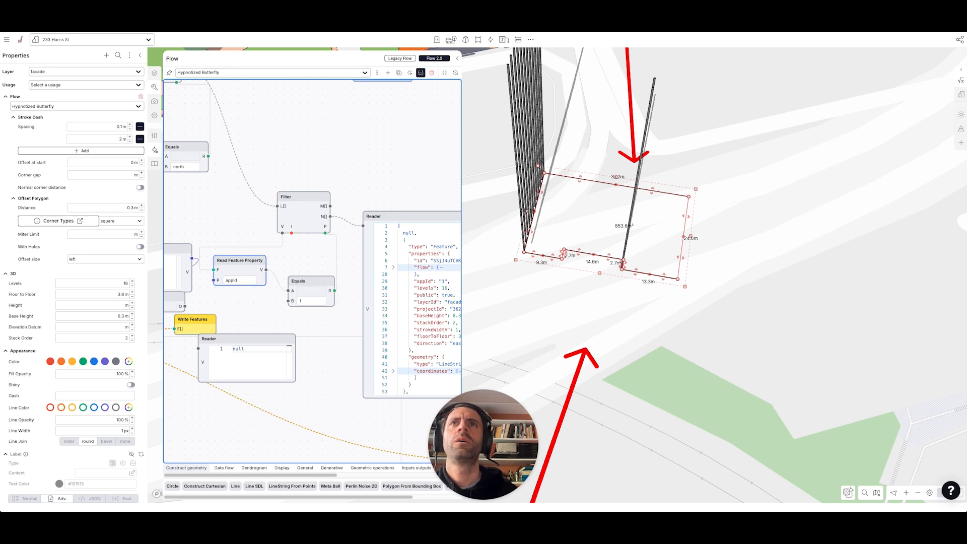
{"action": "left_click", "coordinate": [301, 301]}
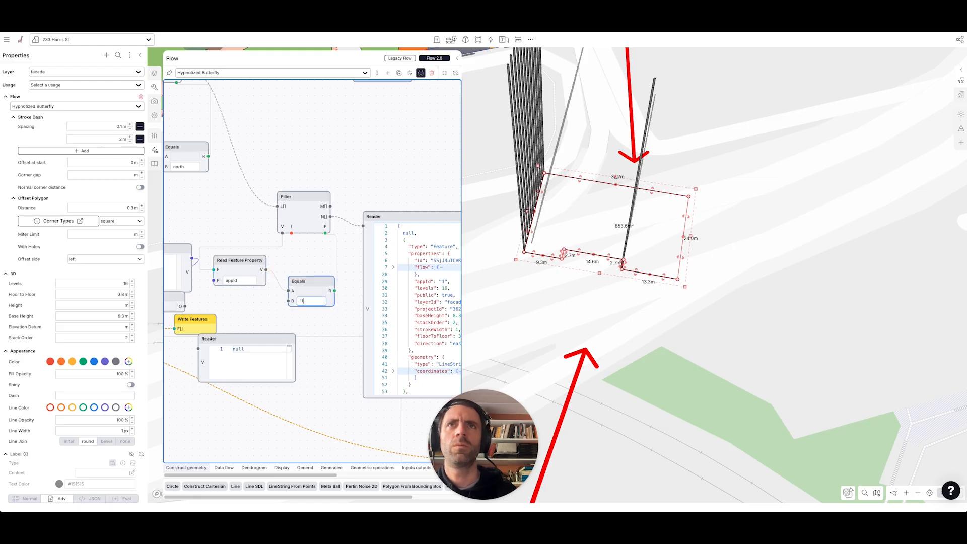
{"action": "left_click", "coordinate": [317, 330]}
{"action": "left_click_drag", "start_coordinate": [330, 206], "coordinate": [363, 225]}
Feed the second Filter's matched output into the Stroke Dash node's input
{"action": "scroll", "coordinate": [360, 295], "scroll_direction": "up", "scroll_amount": 3}
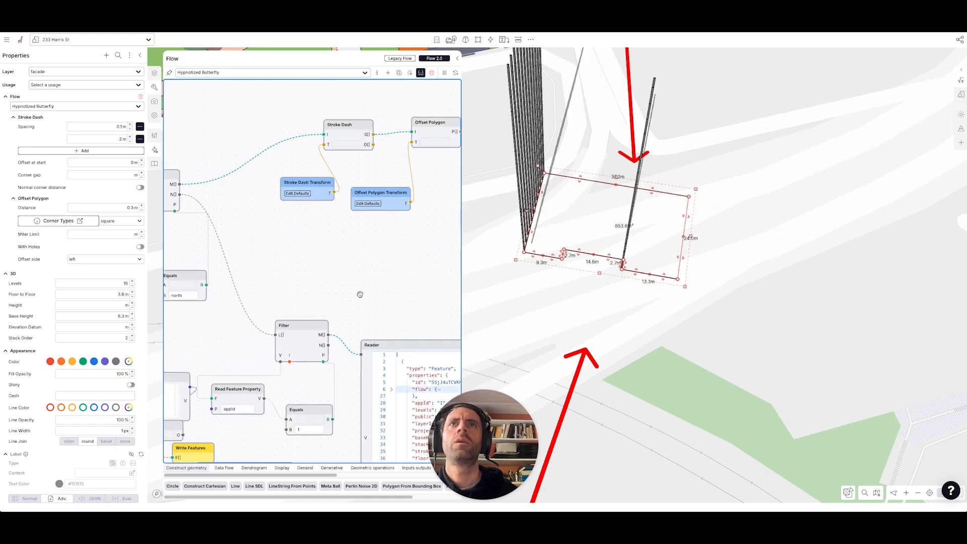
{"action": "scroll", "coordinate": [361, 294], "scroll_direction": "down", "scroll_amount": 1}
{"action": "left_click_drag", "start_coordinate": [328, 143], "coordinate": [326, 150]}
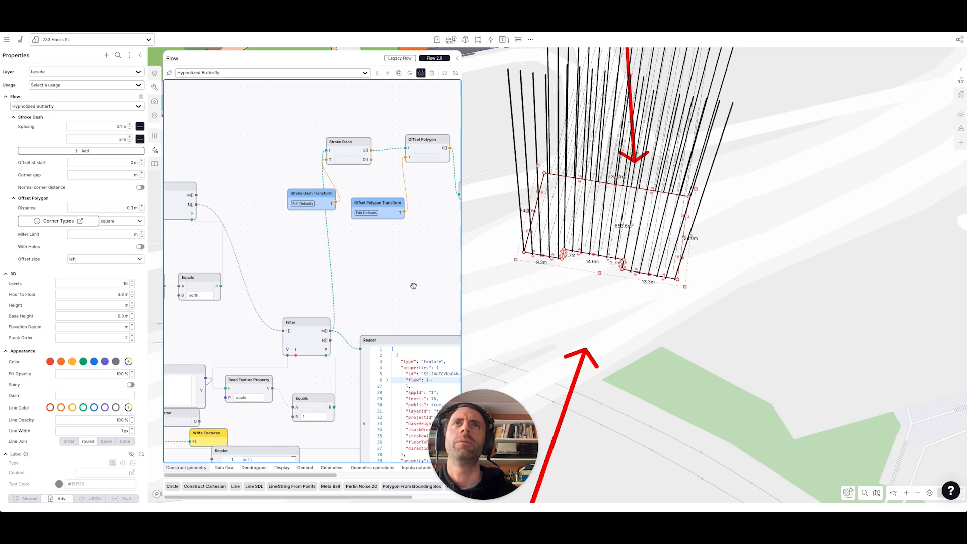
Delete the Reader, Panel, Parse and leftover Write Features nodes around the second Filter and tidy the remaining nodes
{"action": "scroll", "coordinate": [410, 283], "scroll_direction": "down", "scroll_amount": 3}
{"action": "left_click_drag", "start_coordinate": [321, 334], "coordinate": [392, 304]}
{"action": "key", "text": "BackSpace"}
{"action": "left_click_drag", "start_coordinate": [269, 332], "coordinate": [324, 334]}
{"action": "left_click_drag", "start_coordinate": [230, 324], "coordinate": [222, 350]}
{"action": "left_click_drag", "start_coordinate": [267, 374], "coordinate": [255, 371]}
{"action": "left_click_drag", "start_coordinate": [277, 427], "coordinate": [179, 331]}
{"action": "key", "text": "BackSpace"}
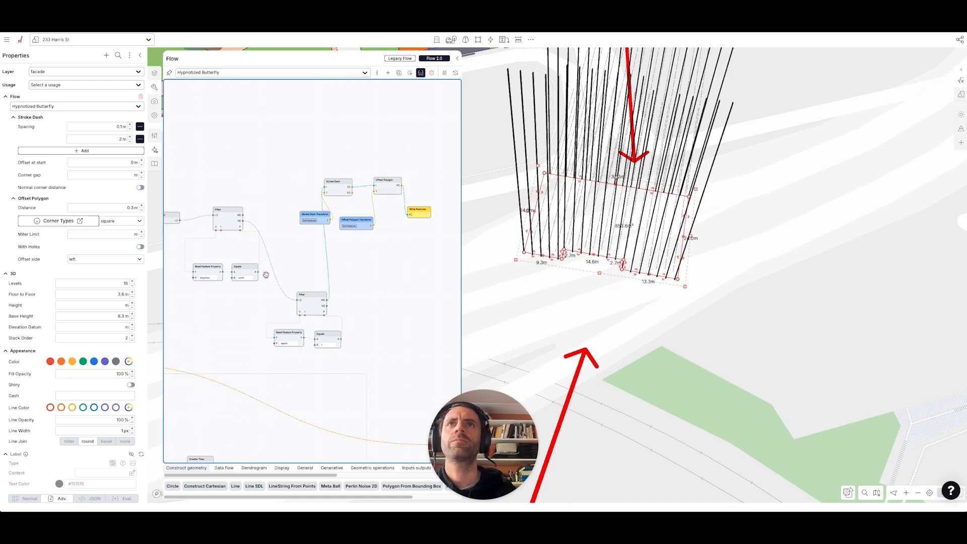
Move the Stroke Dash and Offset Polygon group nearer the second Filter and feed Offset Polygon from Stroke Dash's D output
{"action": "left_click_drag", "start_coordinate": [306, 271], "coordinate": [276, 293]}
{"action": "mouse_move", "coordinate": [426, 267]}
{"action": "left_mouse_down"}
{"action": "mouse_move", "coordinate": [265, 187]}
{"action": "mouse_move", "coordinate": [370, 253]}
{"action": "left_mouse_up"}
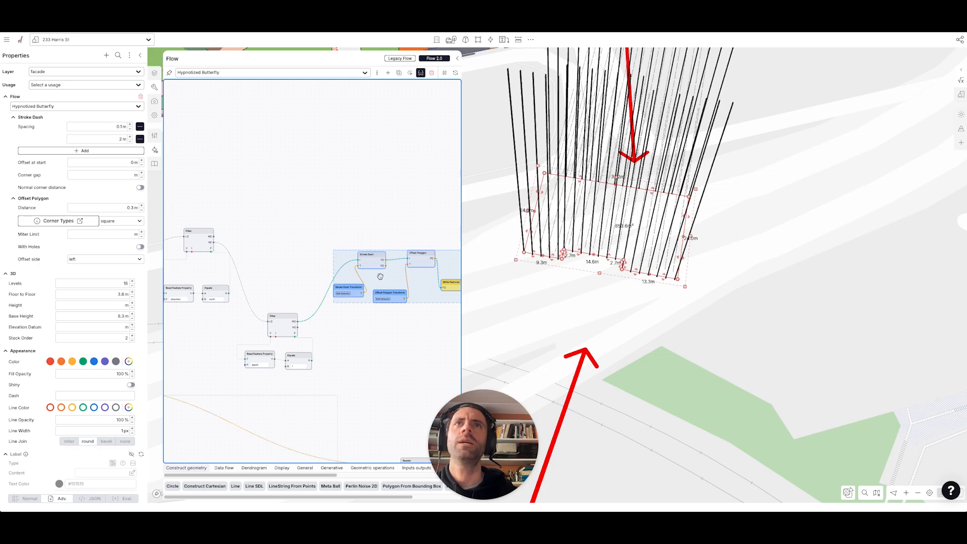
{"action": "scroll", "coordinate": [400, 268], "scroll_direction": "up", "scroll_amount": 3}
{"action": "left_click", "coordinate": [384, 272]}
{"action": "left_click_drag", "start_coordinate": [373, 264], "coordinate": [412, 251]}
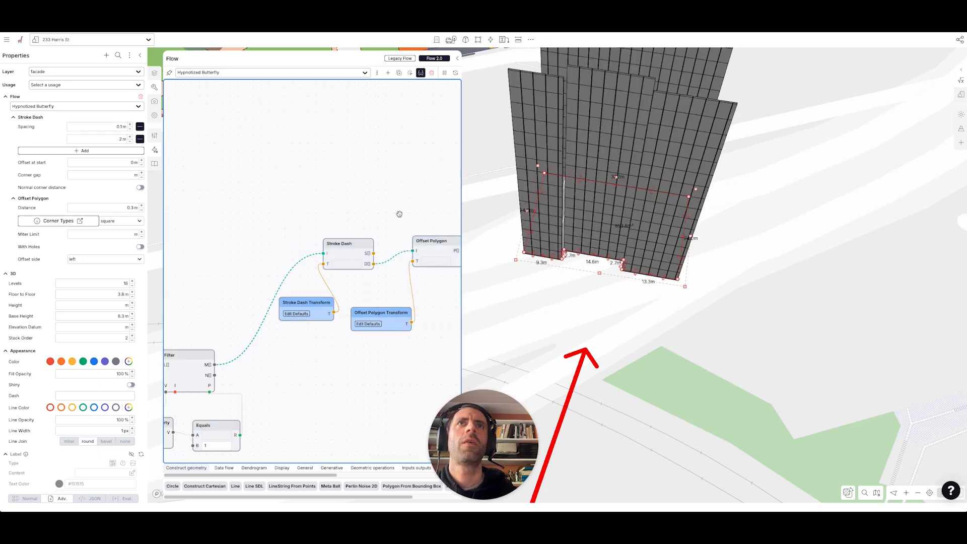
Add a Write Feature Property node between the Offset Polygon and Write Features nodes
{"action": "left_click_drag", "start_coordinate": [399, 214], "coordinate": [278, 197]}
{"action": "right_click_drag", "start_coordinate": [609, 270], "coordinate": [584, 248]}
{"action": "scroll", "coordinate": [584, 249], "scroll_direction": "up", "scroll_amount": 5}
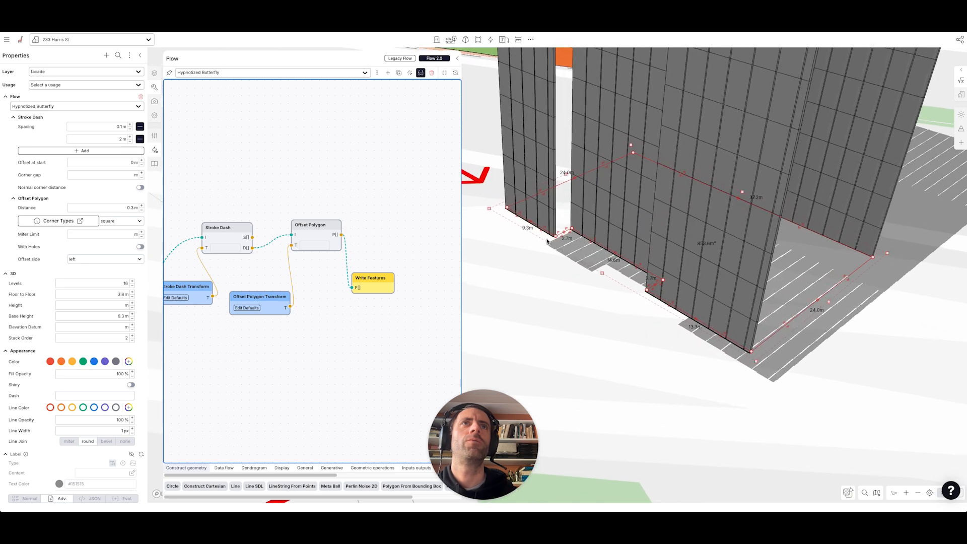
{"action": "double_click", "coordinate": [388, 256]}
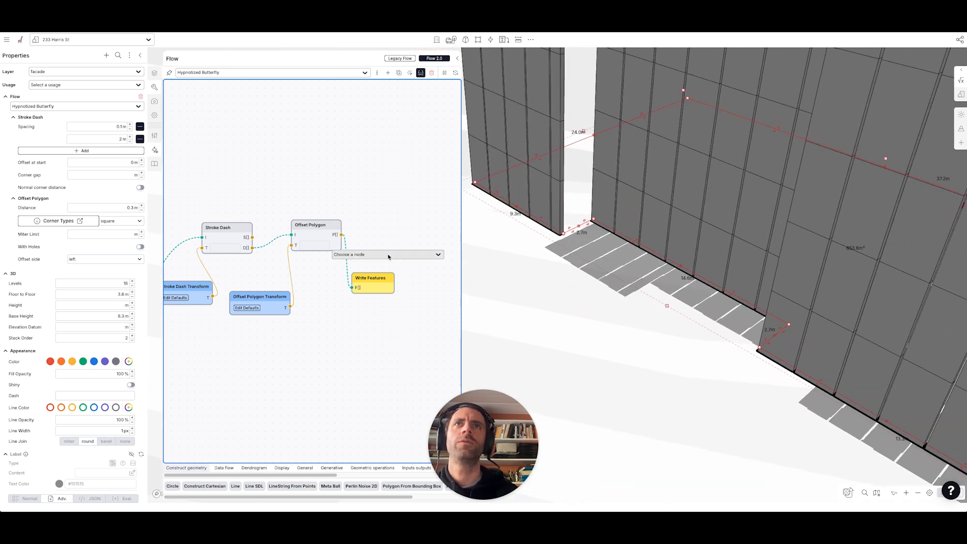
{"action": "type", "text": "no"}
{"action": "key", "text": "BackSpace"}
{"action": "key", "text": "BackSpace"}
{"action": "type", "text": "fea"}
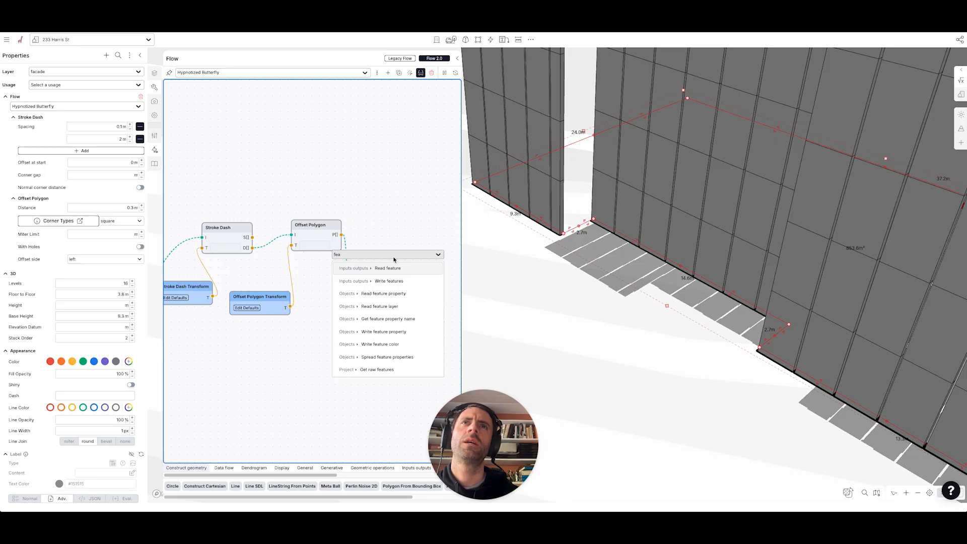
{"action": "left_click", "coordinate": [377, 331]}
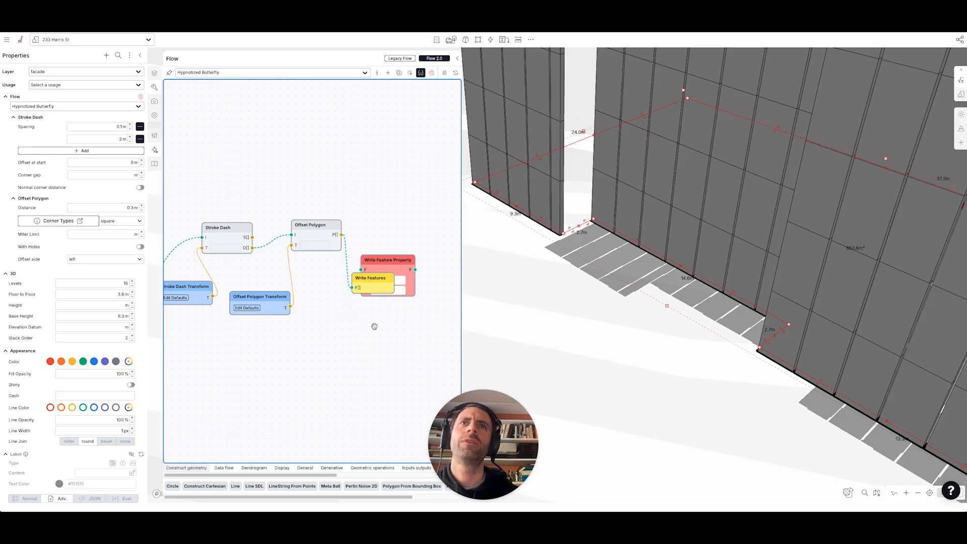
Set the new node's property to noFacades and value to true, and wire it between Offset Polygon and Write Features
{"action": "left_click_drag", "start_coordinate": [386, 260], "coordinate": [386, 211]}
{"action": "left_click", "coordinate": [385, 231]}
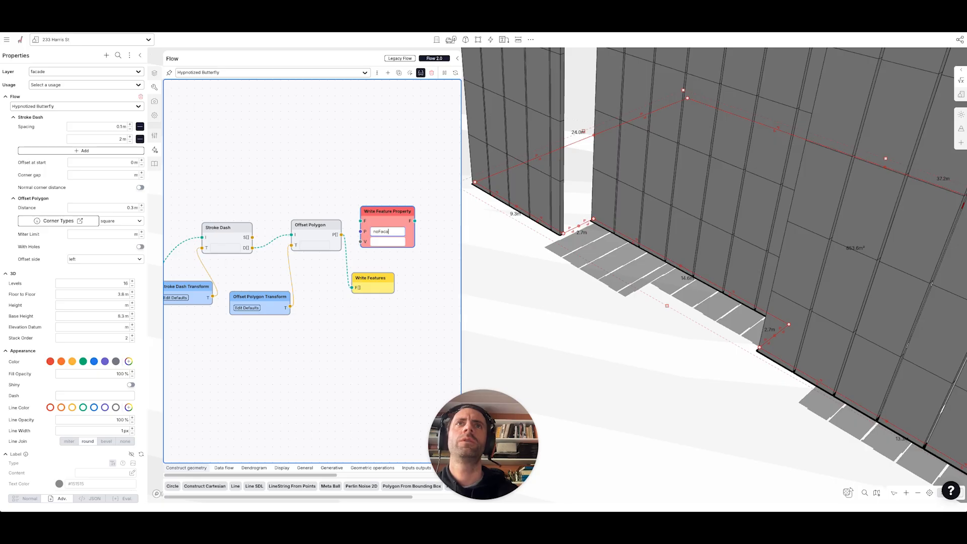
{"action": "left_click", "coordinate": [381, 241]}
{"action": "left_click_drag", "start_coordinate": [365, 283], "coordinate": [342, 235]}
{"action": "left_click_drag", "start_coordinate": [414, 276], "coordinate": [445, 275]}
{"action": "left_click_drag", "start_coordinate": [378, 207], "coordinate": [378, 266]}
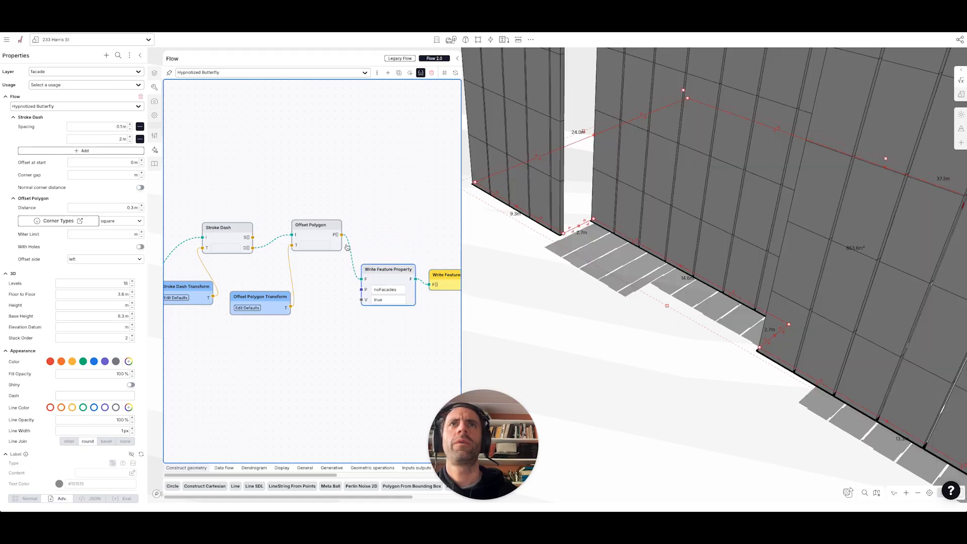
Insert a Map node between Offset Polygon and Write Features that runs the Write Feature Property node on each feature
{"action": "double_click", "coordinate": [374, 232]}
{"action": "left_click", "coordinate": [374, 232]}
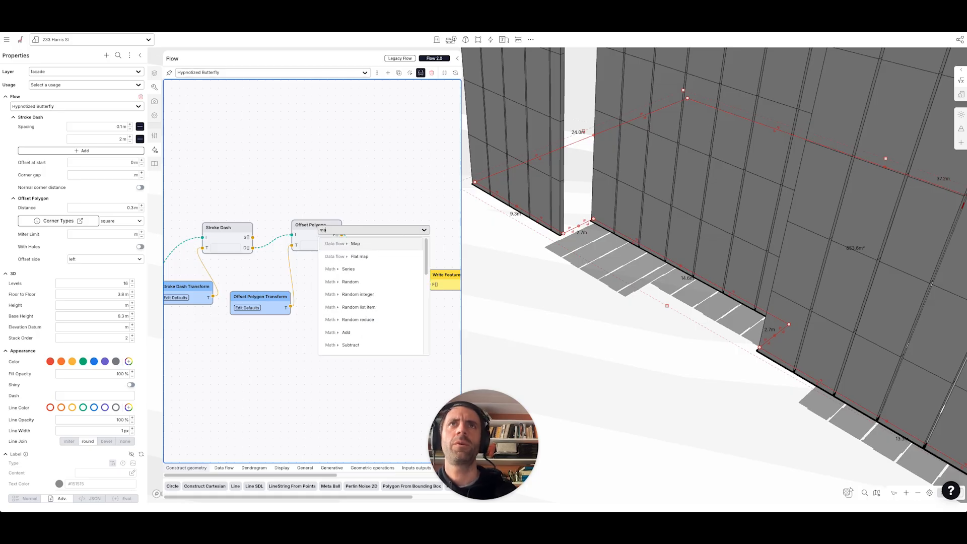
{"action": "left_click", "coordinate": [378, 244]}
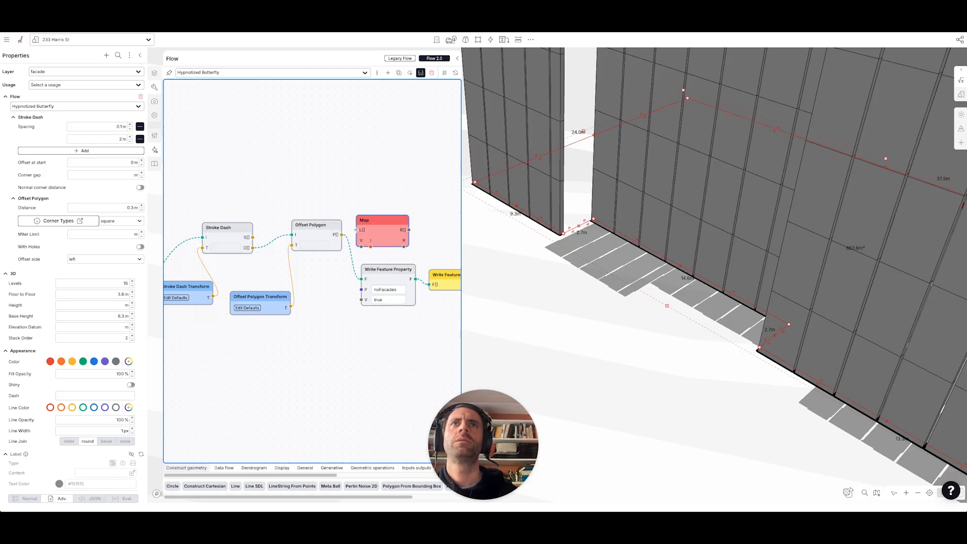
{"action": "left_click_drag", "start_coordinate": [358, 243], "coordinate": [433, 247]}
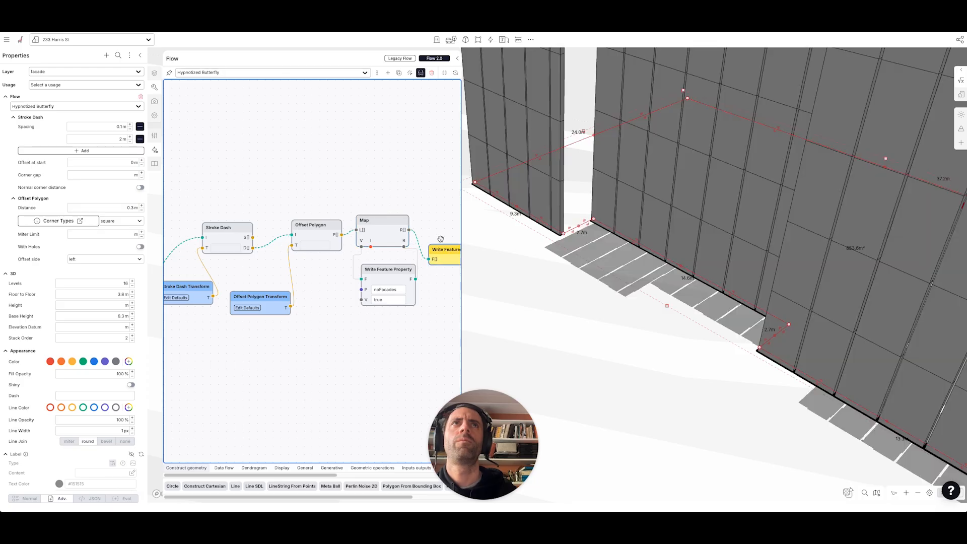
{"action": "left_click_drag", "start_coordinate": [379, 269], "coordinate": [379, 274]}
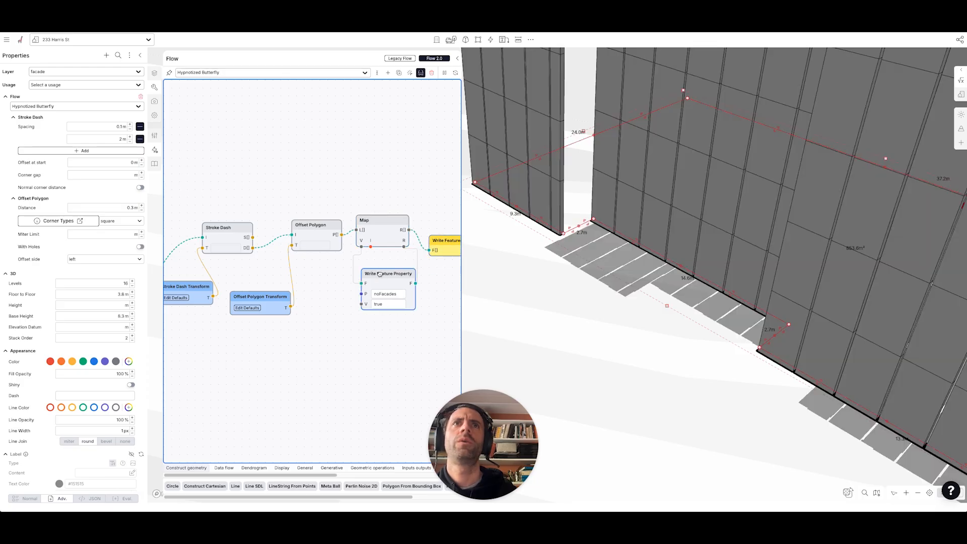
Attach an enlarged Reader to the Map's output and examine the noFacades entry in the feature's properties
{"action": "left_click_drag", "start_coordinate": [409, 230], "coordinate": [410, 169]}
{"action": "type", "text": "read"}
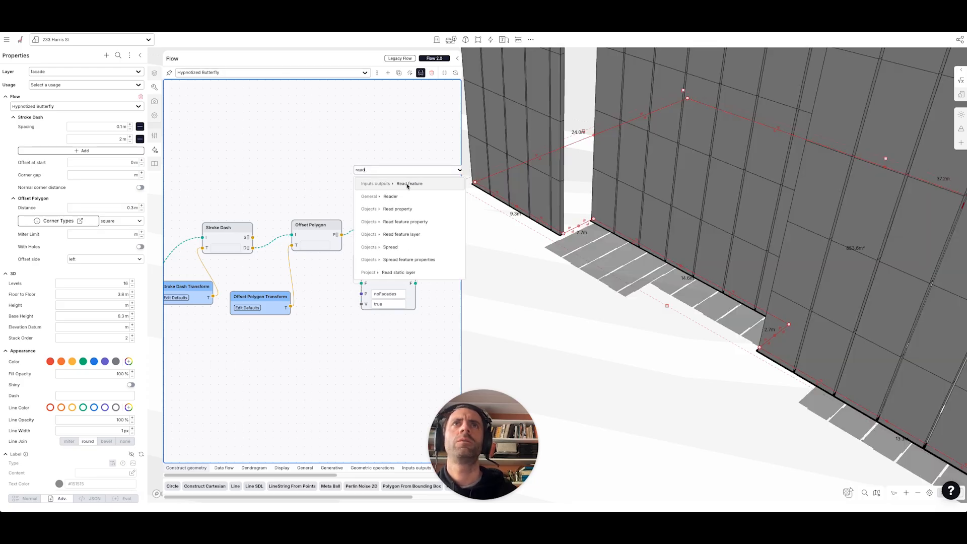
{"action": "key", "text": "Return"}
{"action": "left_click_drag", "start_coordinate": [273, 178], "coordinate": [298, 149]}
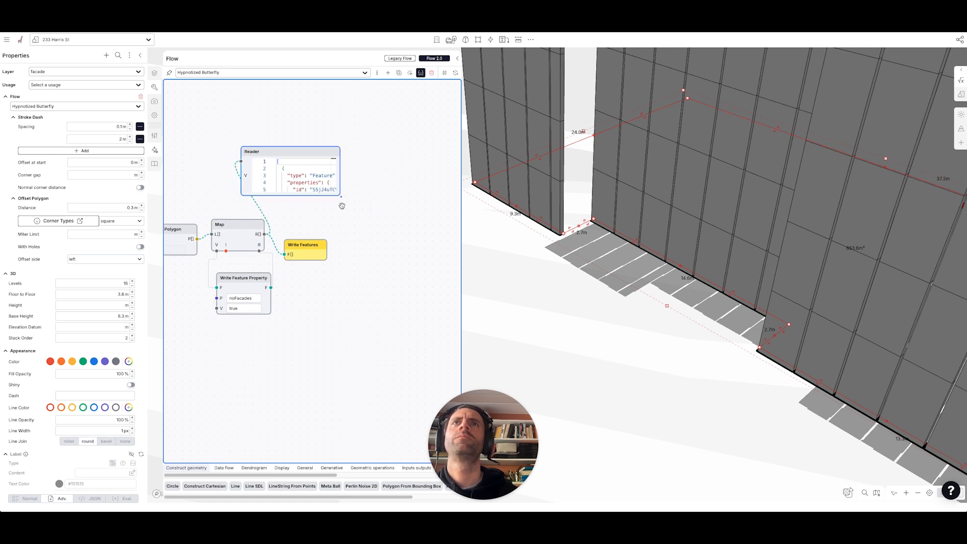
{"action": "left_click_drag", "start_coordinate": [340, 196], "coordinate": [413, 360]}
{"action": "left_click", "coordinate": [272, 211]}
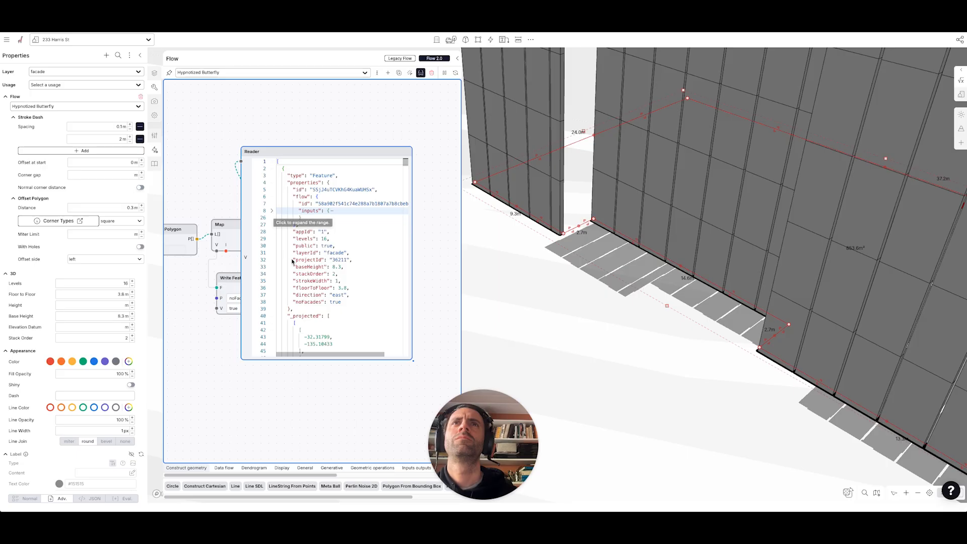
{"action": "double_click", "coordinate": [335, 303]}
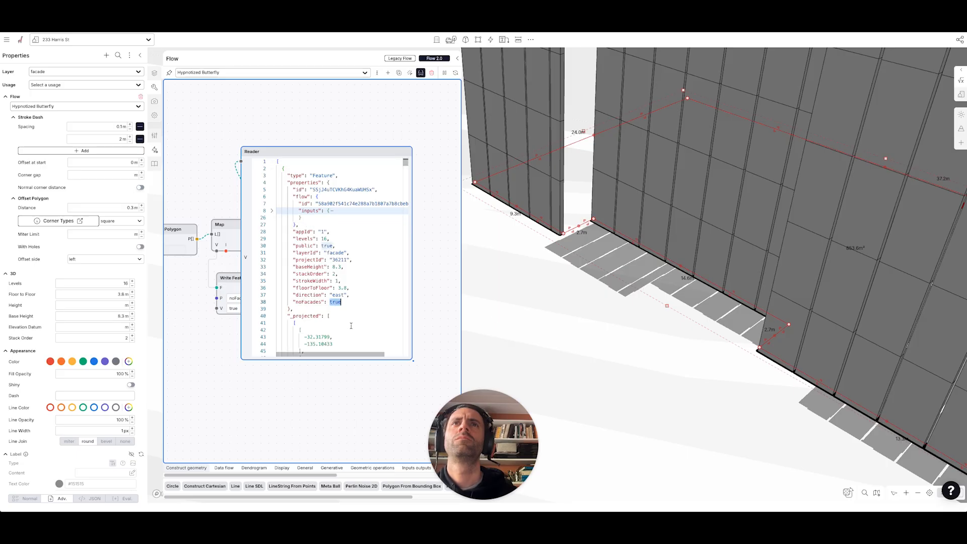
Draw a test rectangle about 2.9 by 4.7 m beside the building and set its usage to 2 Bedroom Unit
{"action": "left_click", "coordinate": [517, 330]}
{"action": "key", "text": "r"}
{"action": "left_click_drag", "start_coordinate": [517, 299], "coordinate": [547, 342]}
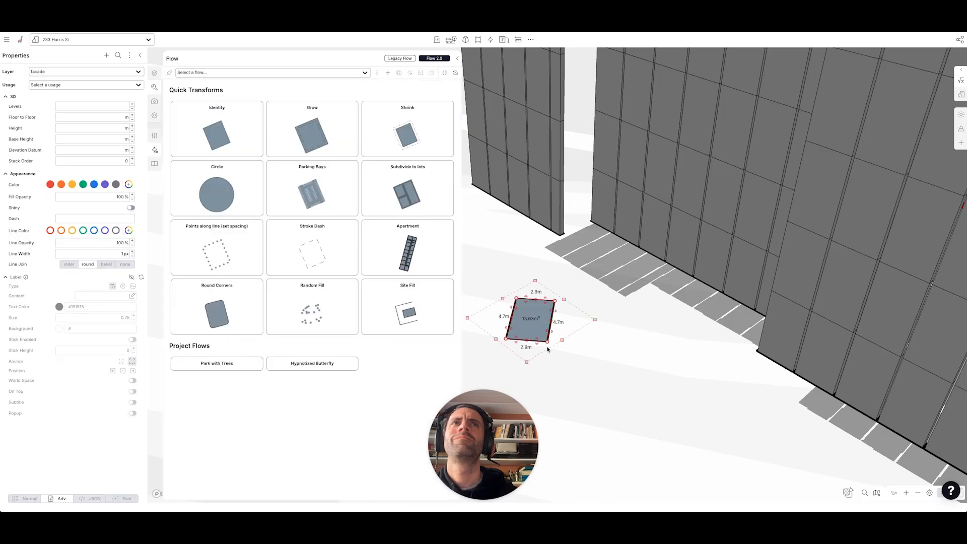
{"action": "left_click", "coordinate": [79, 86]}
{"action": "left_click", "coordinate": [81, 149]}
Add the No Facades property to the test rectangle and display its properties as JSON
{"action": "left_click", "coordinate": [106, 56]}
{"action": "type", "text": "no"}
{"action": "key", "text": "Return"}
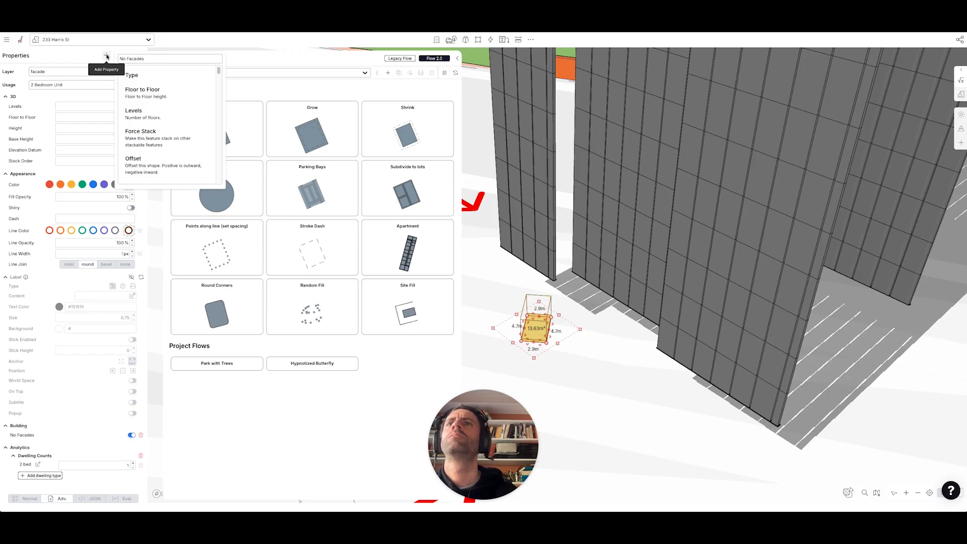
{"action": "left_click", "coordinate": [86, 499]}
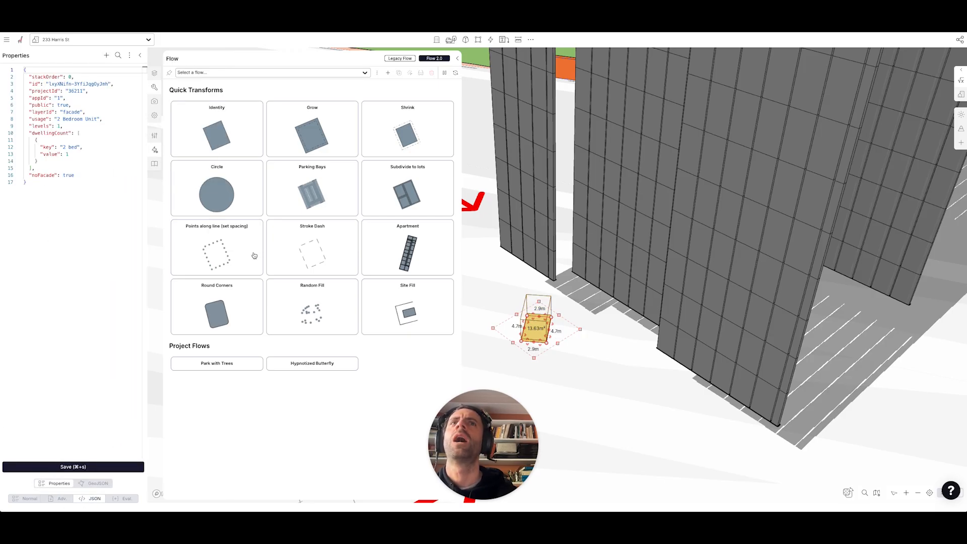
Reselect the facade building and change the Write Feature Property node's property name to noFacade
{"action": "left_click", "coordinate": [596, 261]}
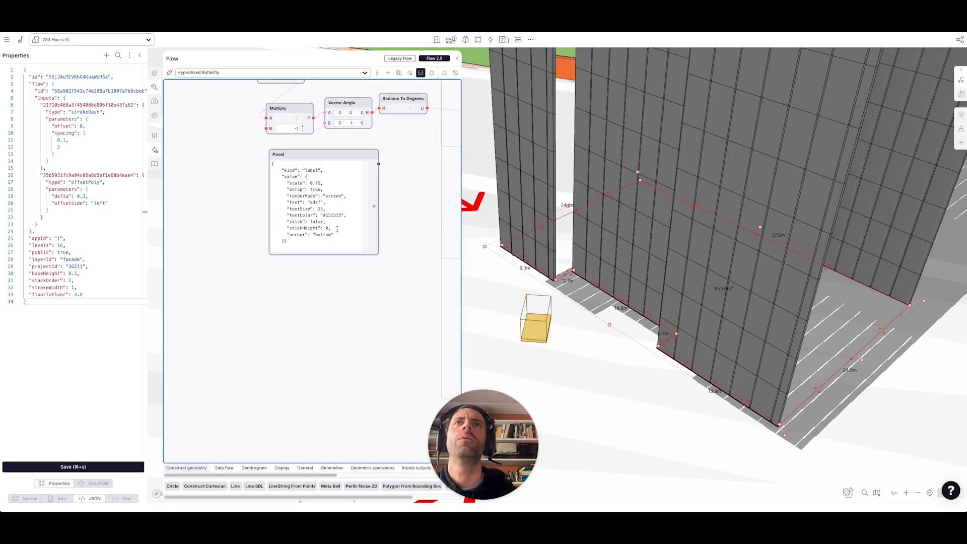
{"action": "left_click_drag", "start_coordinate": [386, 220], "coordinate": [218, 311]}
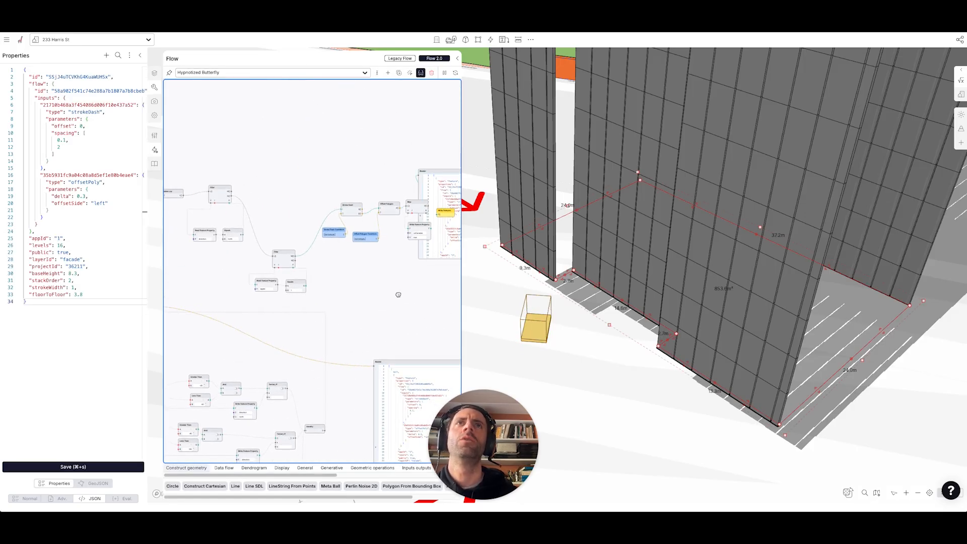
{"action": "left_click_drag", "start_coordinate": [417, 279], "coordinate": [259, 328]}
{"action": "scroll", "coordinate": [266, 281], "scroll_direction": "up", "scroll_amount": 5}
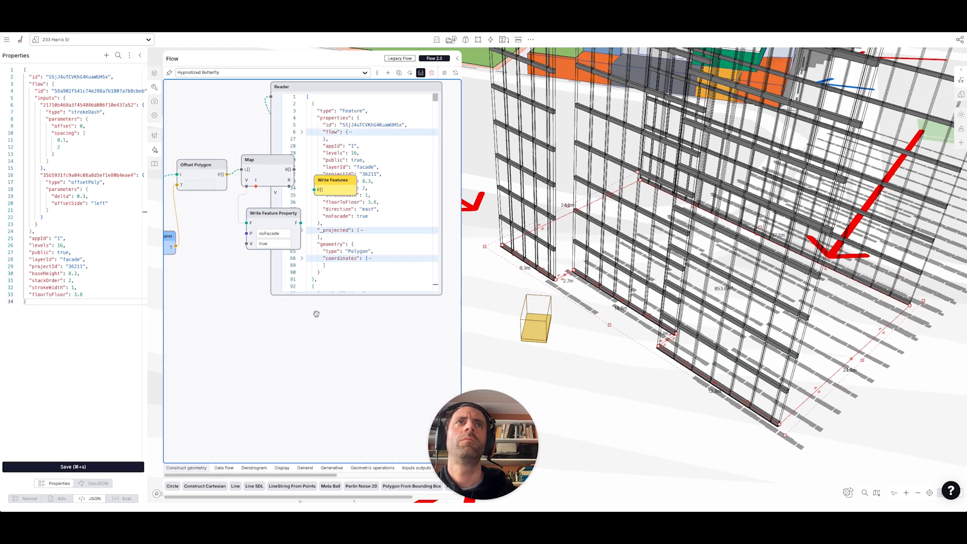
Duplicate the Write Feature Property node below the original and set the copy's property to hideVerticals
{"action": "key", "text": "super+c"}
{"action": "left_click_drag", "start_coordinate": [269, 214], "coordinate": [263, 285]}
{"action": "key", "text": "super+v"}
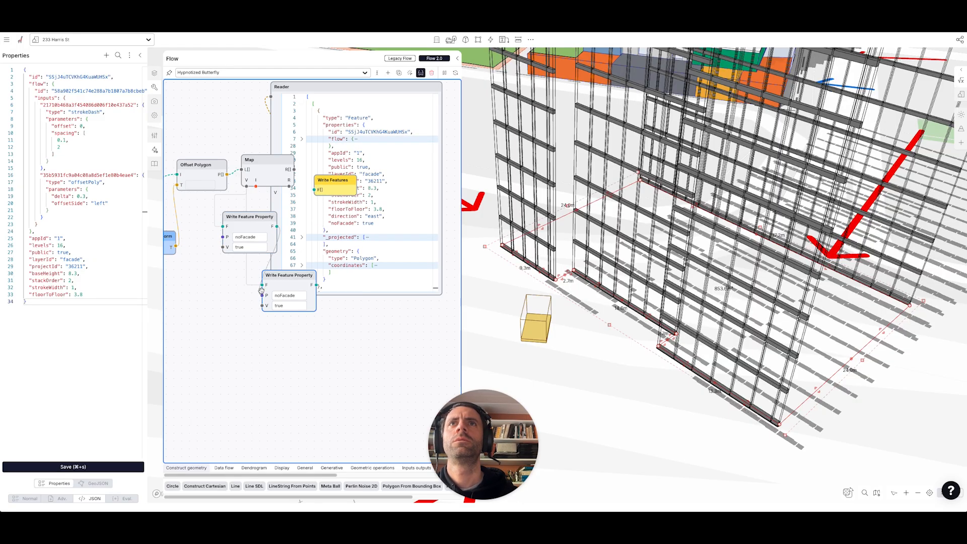
{"action": "double_click", "coordinate": [300, 294]}
{"action": "type", "text": "hideVerticals"}
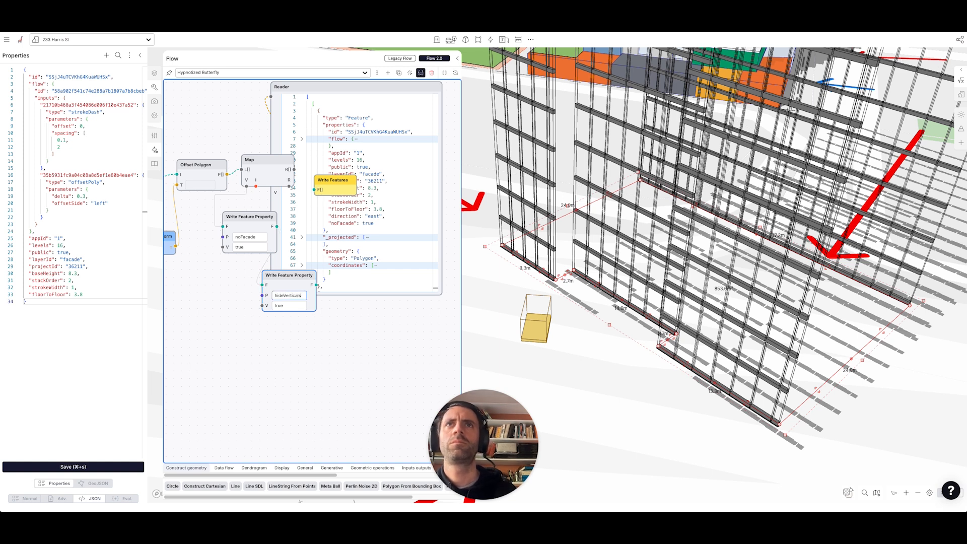
Move the Reader clear and chain the hideVerticals node after the noFacade node, returning its output to the Map's result
{"action": "left_click", "coordinate": [367, 238]}
{"action": "left_click_drag", "start_coordinate": [302, 88], "coordinate": [439, 324]}
{"action": "left_click", "coordinate": [288, 220]}
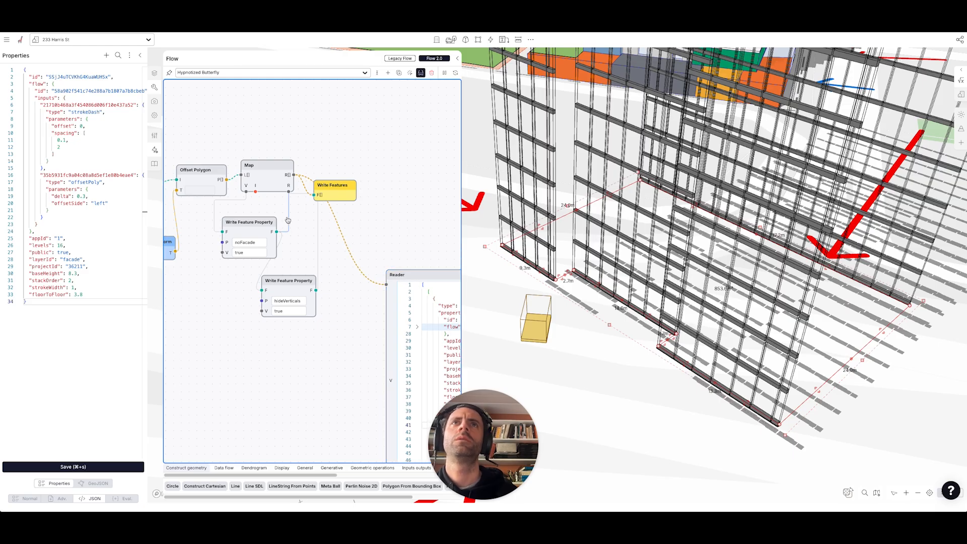
{"action": "left_click_drag", "start_coordinate": [296, 282], "coordinate": [328, 244]}
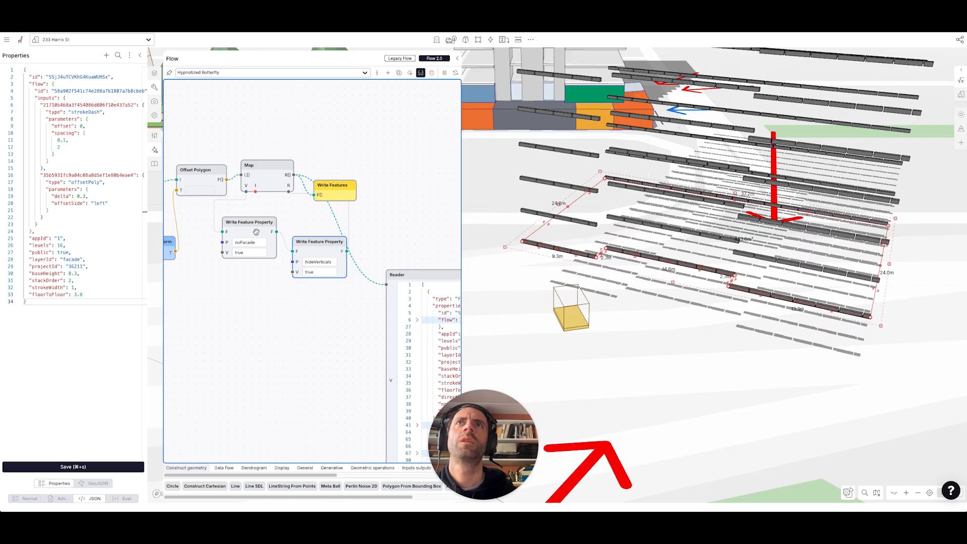
{"action": "left_click_drag", "start_coordinate": [230, 295], "coordinate": [310, 277]}
{"action": "left_click_drag", "start_coordinate": [314, 201], "coordinate": [309, 223]}
{"action": "left_click_drag", "start_coordinate": [236, 305], "coordinate": [326, 298]}
Feed the Stroke Dash node from the first Filter's matched output instead of the second Filter's
{"action": "scroll", "coordinate": [326, 299], "scroll_direction": "down", "scroll_amount": 3}
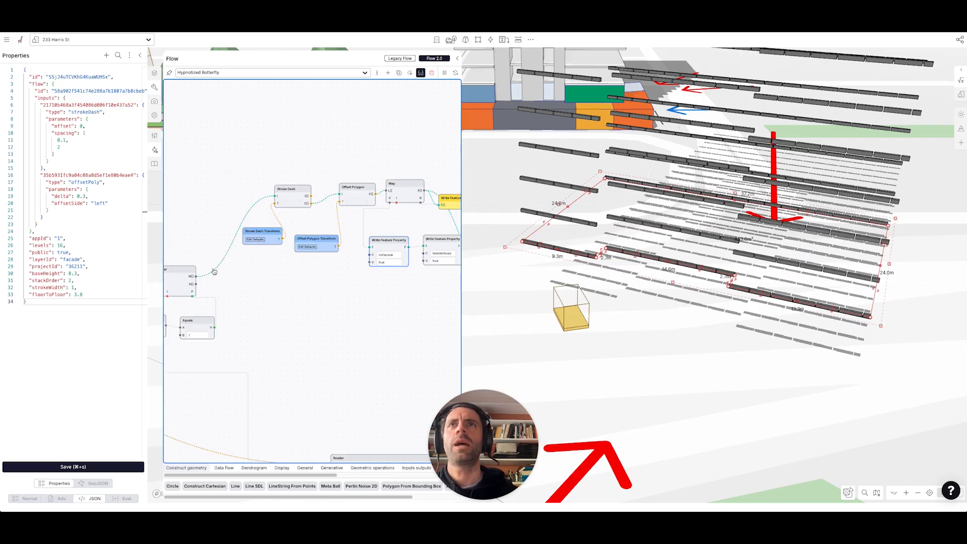
{"action": "left_click_drag", "start_coordinate": [207, 228], "coordinate": [251, 280]}
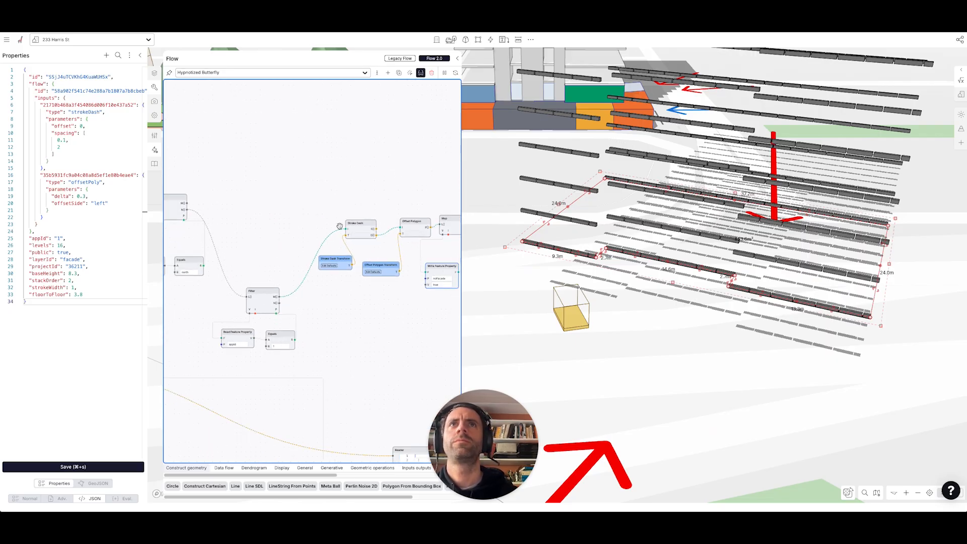
{"action": "left_click_drag", "start_coordinate": [345, 228], "coordinate": [187, 203]}
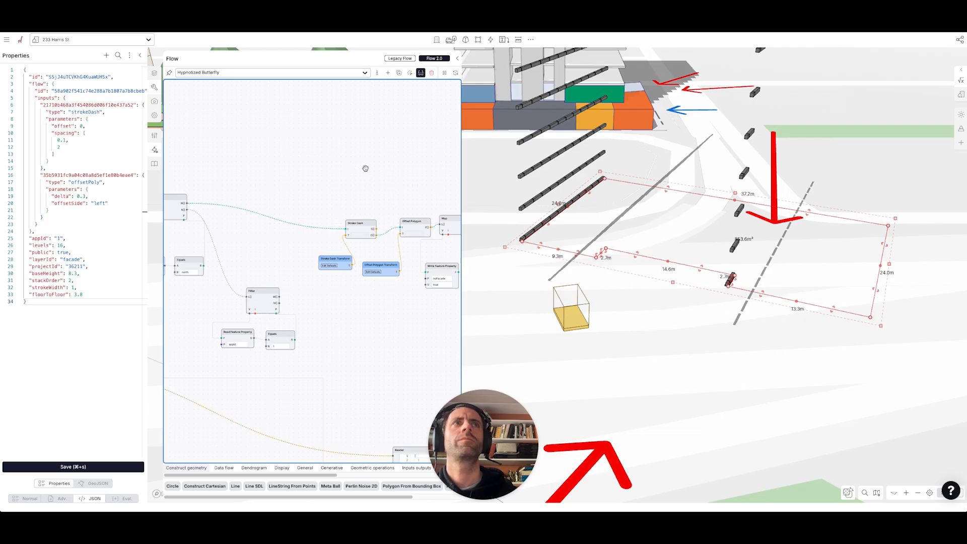
Duplicate the Stroke Dash to Write Features group and feed the lower chain from the second Filter's matched output
{"action": "left_click_drag", "start_coordinate": [365, 169], "coordinate": [234, 170]}
{"action": "mouse_move", "coordinate": [386, 305]}
{"action": "left_mouse_down"}
{"action": "mouse_move", "coordinate": [185, 190]}
{"action": "mouse_move", "coordinate": [402, 302]}
{"action": "left_mouse_up"}
{"action": "left_click_drag", "start_coordinate": [290, 228], "coordinate": [301, 128]}
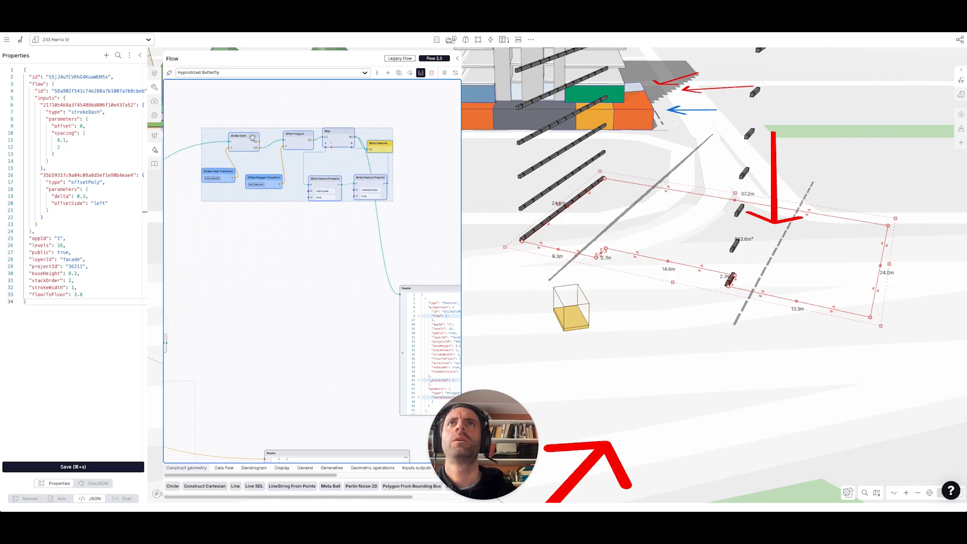
{"action": "key", "text": "super+v"}
{"action": "left_click_drag", "start_coordinate": [232, 217], "coordinate": [219, 239]}
{"action": "left_click", "coordinate": [298, 213]}
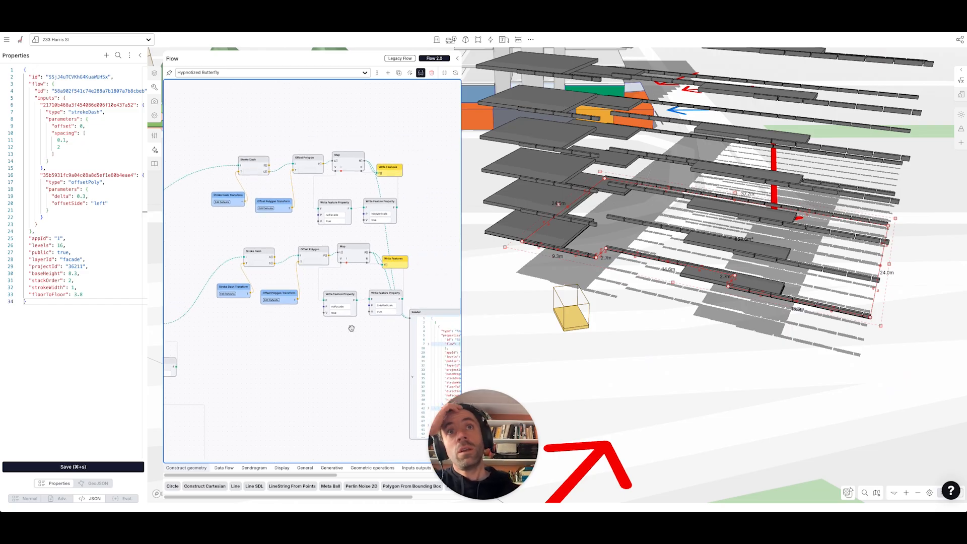
Move the lower Map aside and route the lower Offset Polygon's output directly to its Write Features node
{"action": "scroll", "coordinate": [351, 328], "scroll_direction": "up", "scroll_amount": 2}
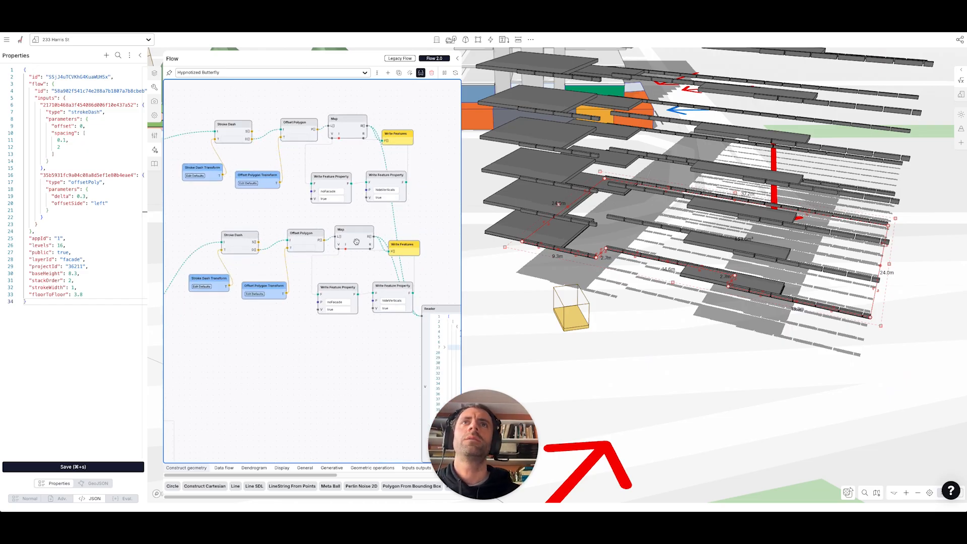
{"action": "left_click_drag", "start_coordinate": [324, 240], "coordinate": [365, 265]}
{"action": "left_click_drag", "start_coordinate": [268, 306], "coordinate": [342, 299]}
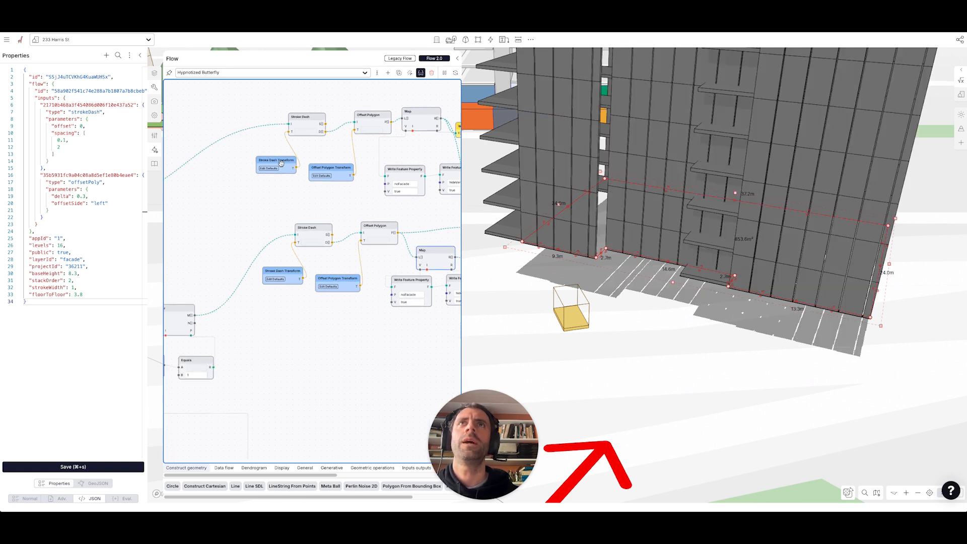
Tuck both Offset Polygon Transforms beneath their Stroke Dash Transforms and set the first Stroke Dash's spacing to 0.1 m and 2 m
{"action": "left_click_drag", "start_coordinate": [335, 170], "coordinate": [289, 182]}
{"action": "left_click_drag", "start_coordinate": [357, 284], "coordinate": [307, 298]}
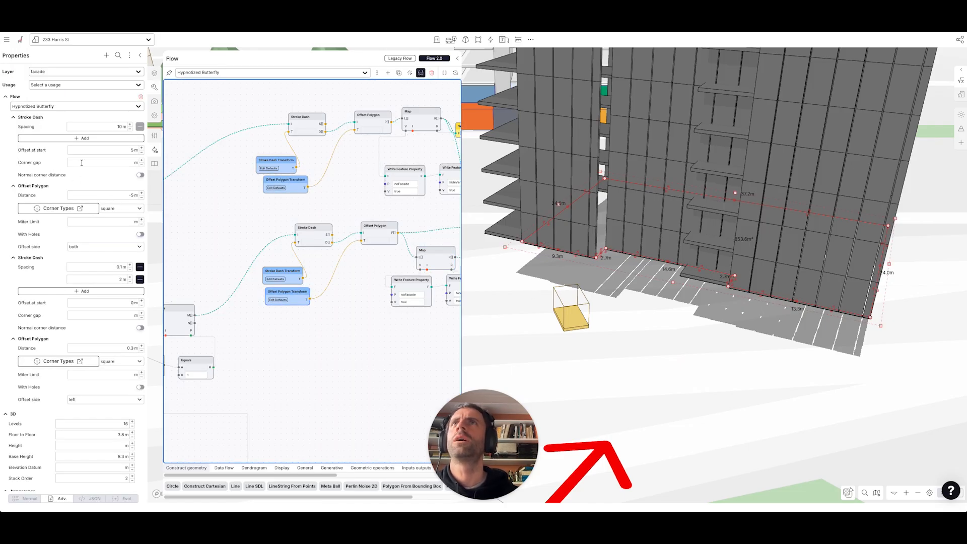
{"action": "left_click", "coordinate": [109, 138]}
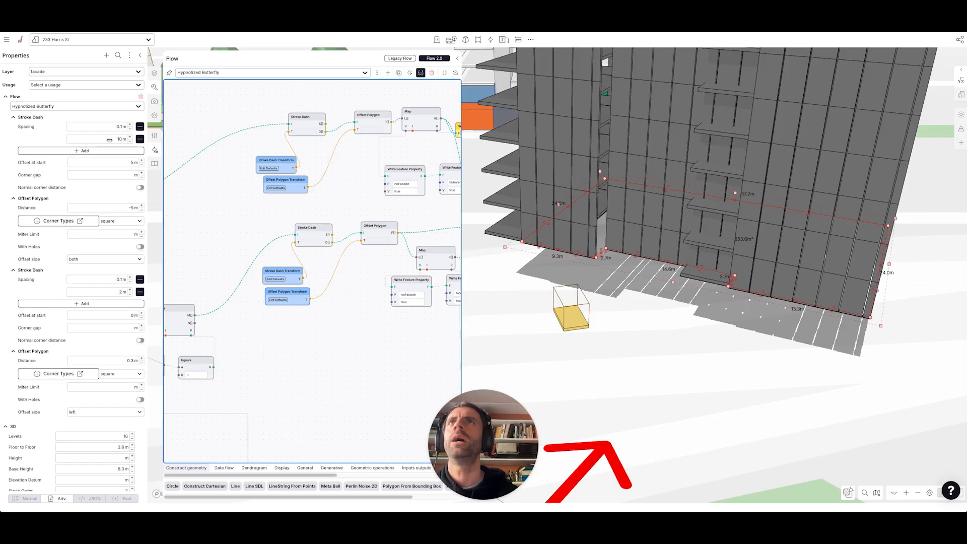
{"action": "type", "text": "2"}
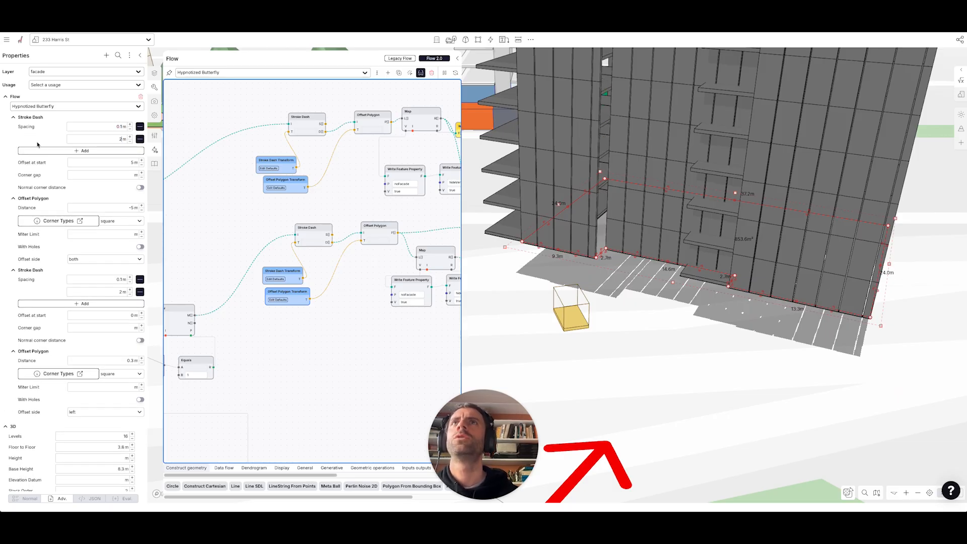
Feed the lower Stroke Dash's transform input from the upper Stroke Dash Transform node
{"action": "left_click_drag", "start_coordinate": [365, 160], "coordinate": [358, 168]}
{"action": "mouse_move", "coordinate": [276, 170]}
{"action": "left_mouse_down"}
{"action": "mouse_move", "coordinate": [250, 171]}
{"action": "mouse_move", "coordinate": [291, 250]}
{"action": "left_mouse_up"}
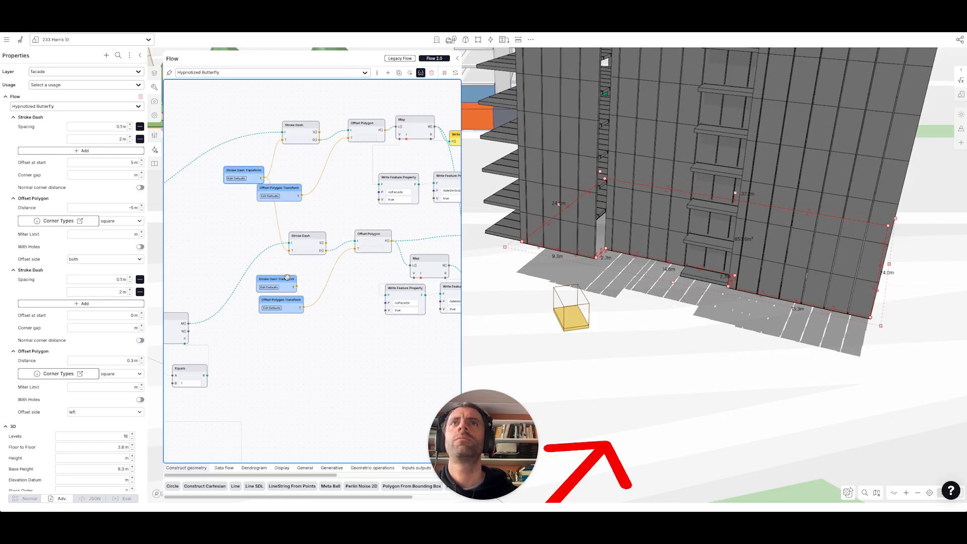
Delete the lower Stroke Dash Transform and move the remaining one left, clear of the upper Offset Polygon Transform
{"action": "key", "text": "Delete"}
{"action": "left_click_drag", "start_coordinate": [248, 175], "coordinate": [220, 189]}
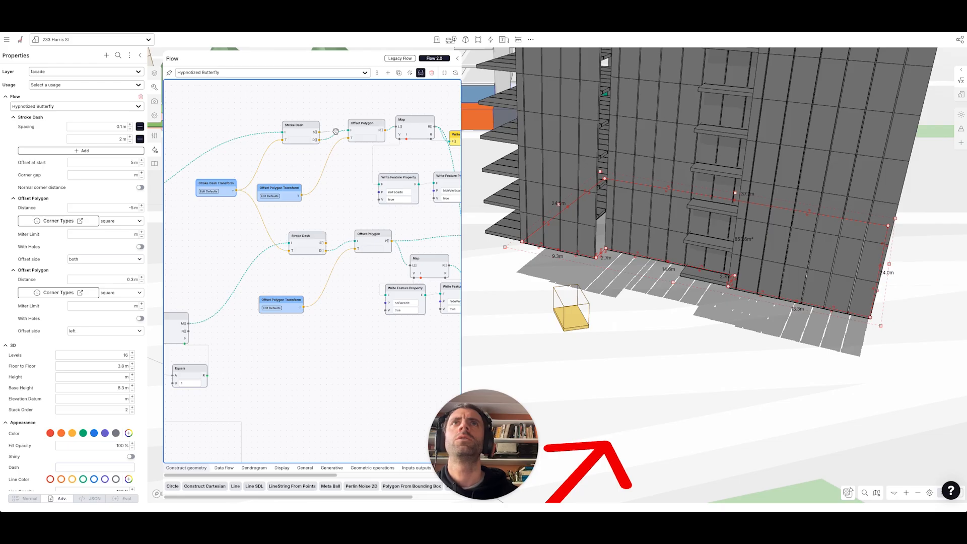
Feed the upper Offset Polygon from its Stroke Dash's S output, then set its distance to 1 m and its offset side to left
{"action": "left_click_drag", "start_coordinate": [335, 132], "coordinate": [348, 130]}
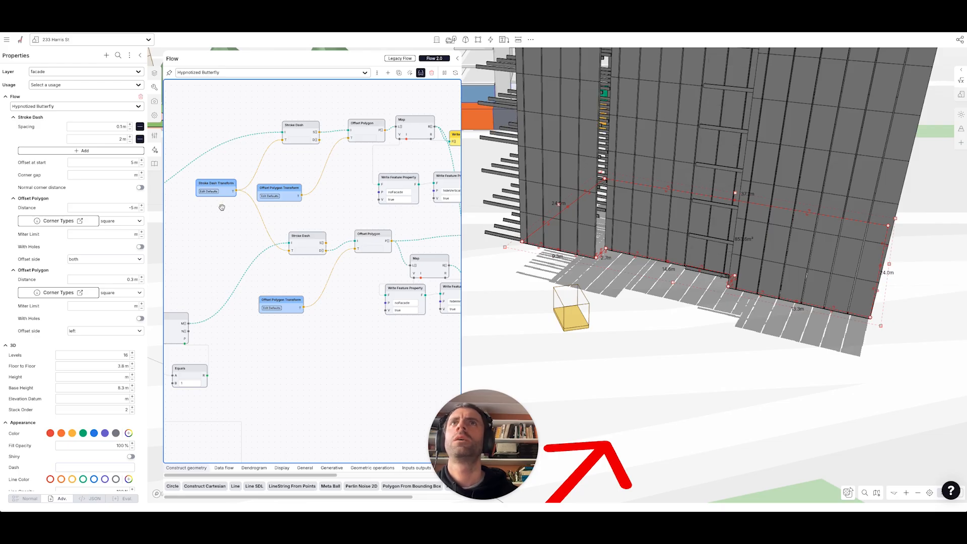
{"action": "left_click", "coordinate": [105, 200]}
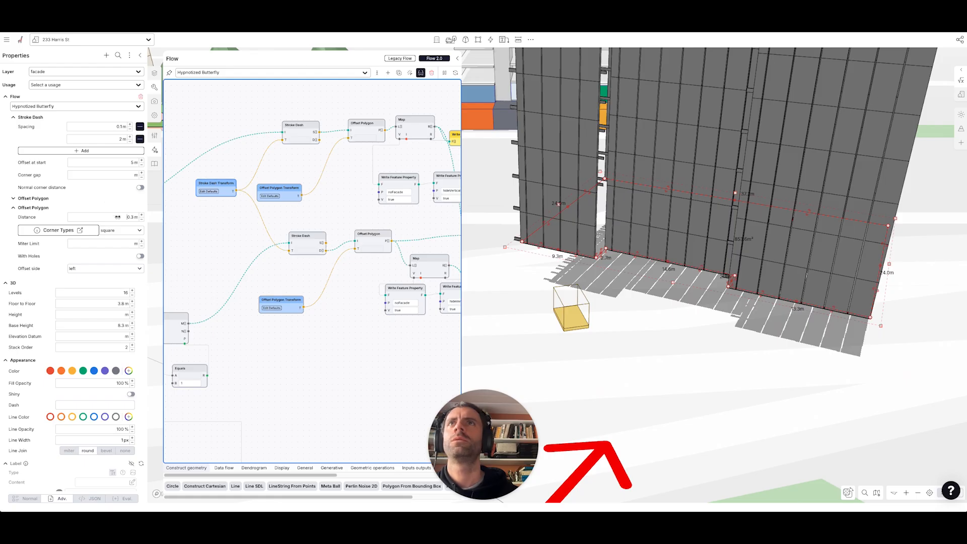
{"action": "left_click", "coordinate": [102, 199]}
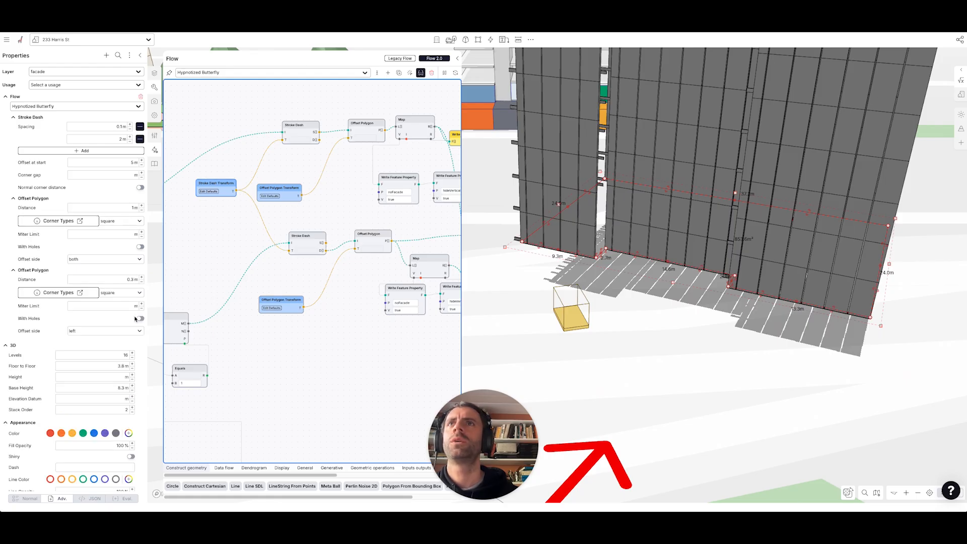
{"action": "left_click", "coordinate": [105, 259]}
{"action": "left_click", "coordinate": [96, 252]}
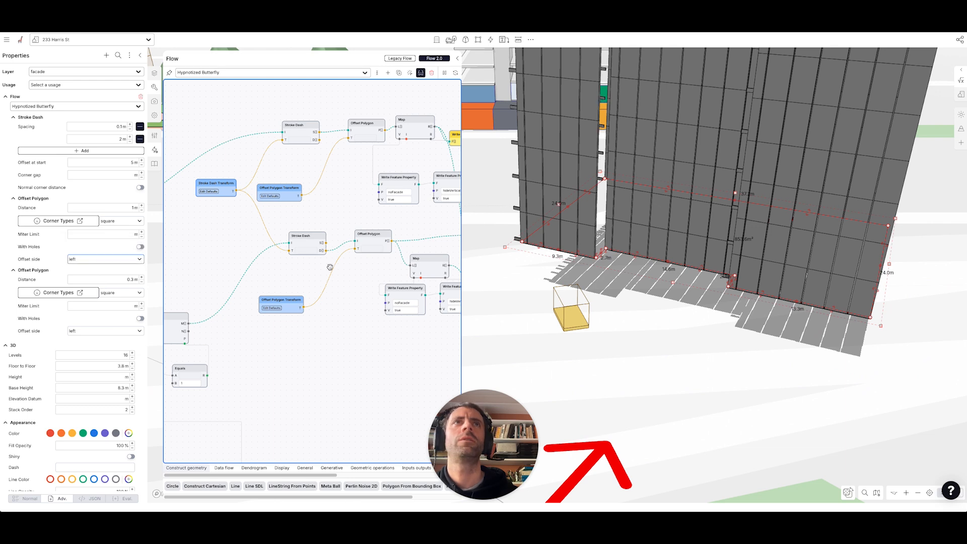
Feed the upper Offset Polygon from its Stroke Dash's D output and the lower one from its Stroke Dash's S output
{"action": "left_click_drag", "start_coordinate": [356, 272], "coordinate": [322, 283]}
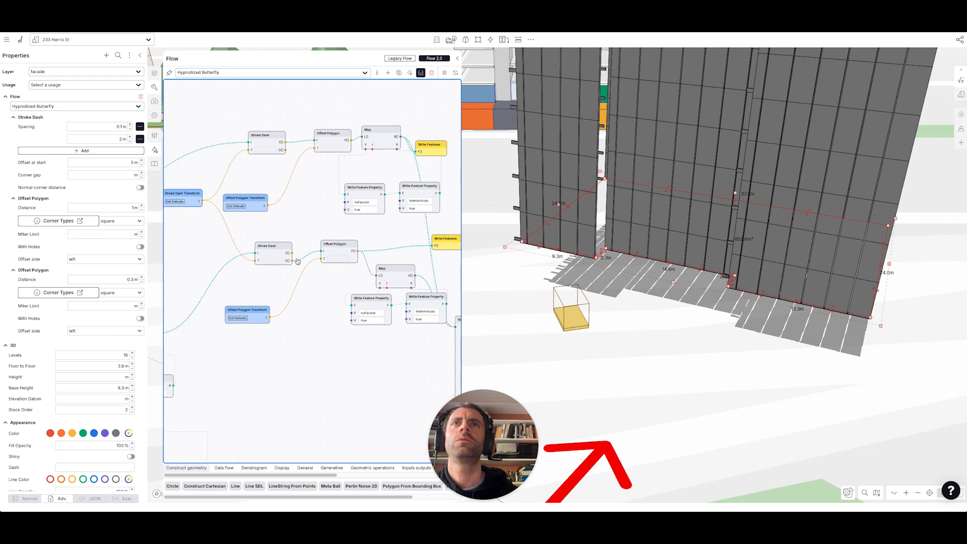
{"action": "right_click_drag", "start_coordinate": [541, 246], "coordinate": [578, 251]}
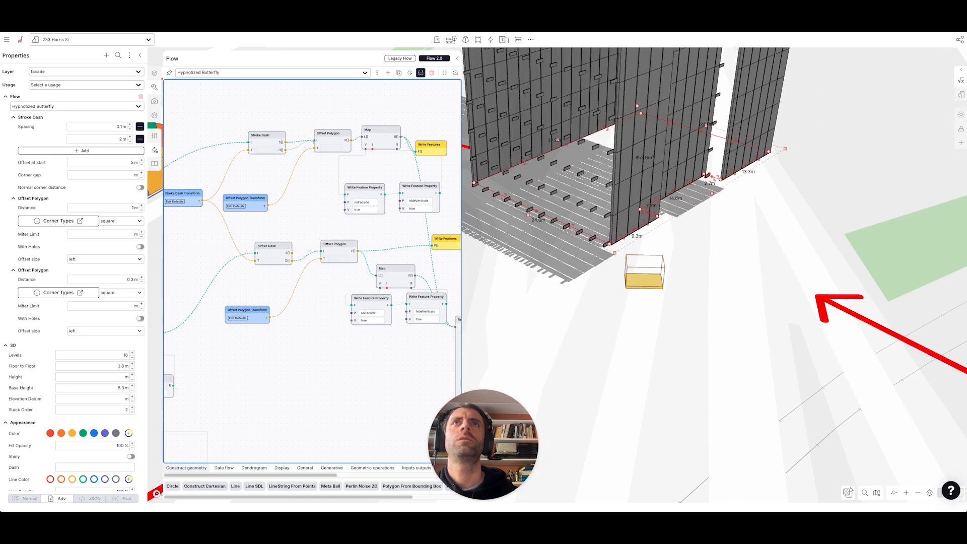
{"action": "left_click_drag", "start_coordinate": [314, 143], "coordinate": [314, 141]}
{"action": "left_click_drag", "start_coordinate": [288, 252], "coordinate": [323, 249]}
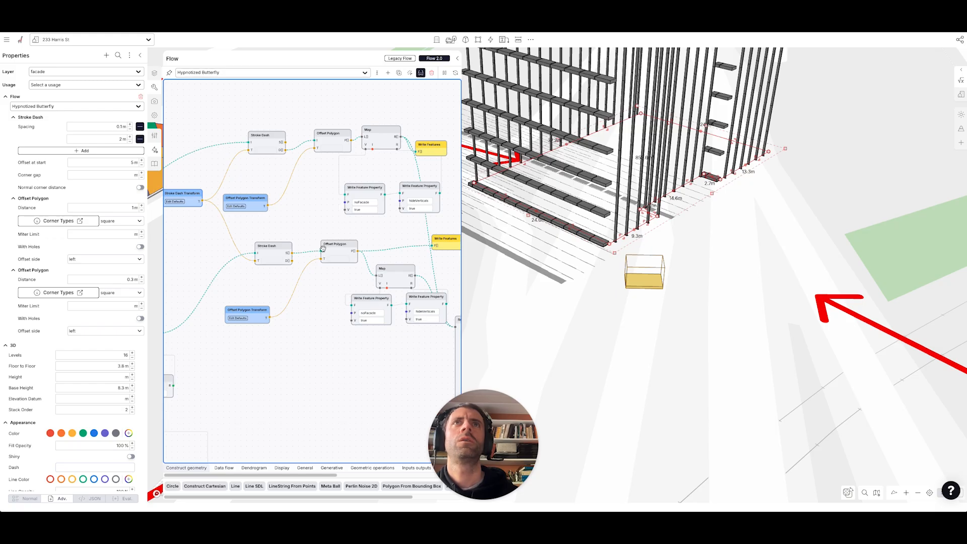
Move the lower Map down and set the second Offset Polygon's distance to 0.5 m
{"action": "left_click_drag", "start_coordinate": [395, 277], "coordinate": [382, 305]}
{"action": "left_click_drag", "start_coordinate": [654, 295], "coordinate": [636, 304]}
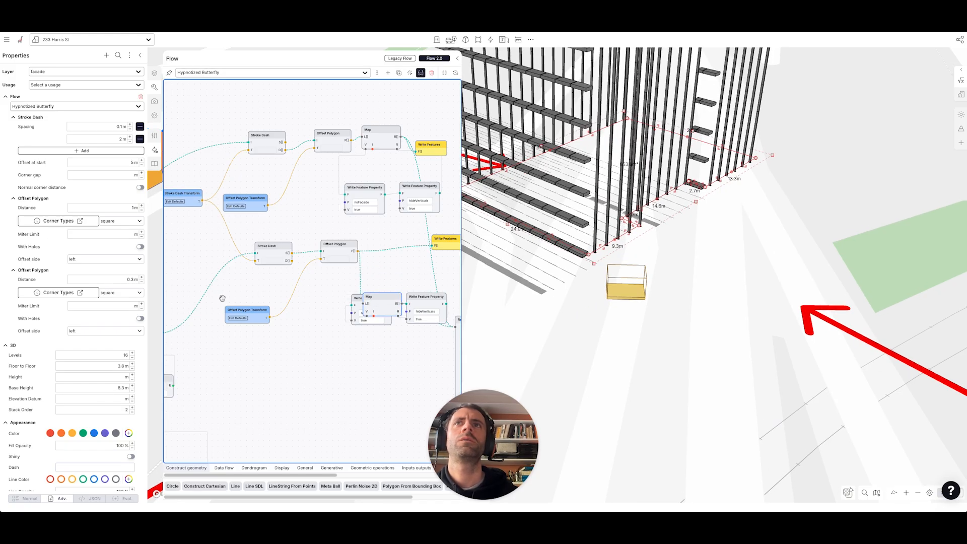
{"action": "left_click", "coordinate": [142, 278]}
{"action": "left_click", "coordinate": [143, 282]}
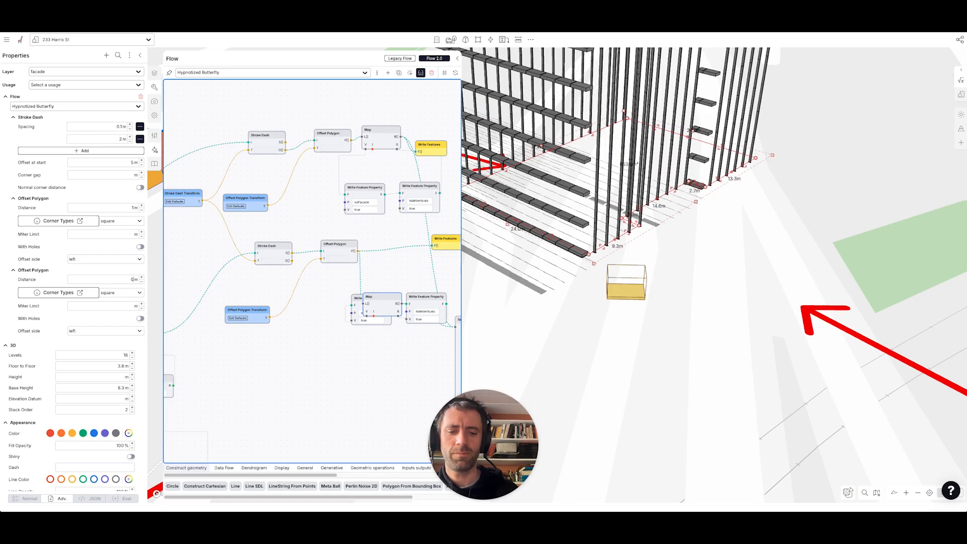
{"action": "left_click", "coordinate": [266, 357]}
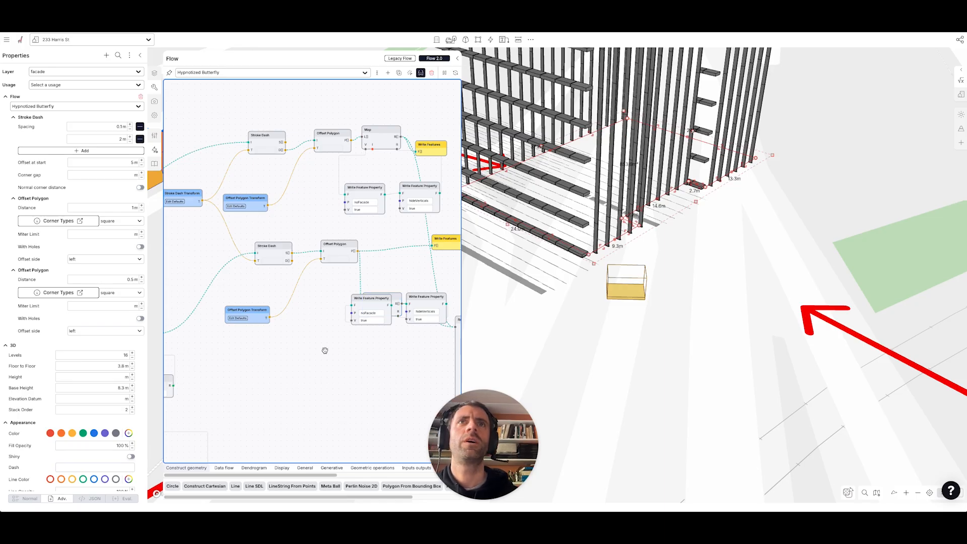
Spread out the lower Map and its noFacade and hideVerticals Write Feature Property nodes below the lower Offset Polygon
{"action": "left_click_drag", "start_coordinate": [346, 335], "coordinate": [256, 341]}
{"action": "left_click_drag", "start_coordinate": [276, 305], "coordinate": [268, 343]}
{"action": "left_click_drag", "start_coordinate": [337, 303], "coordinate": [329, 350]}
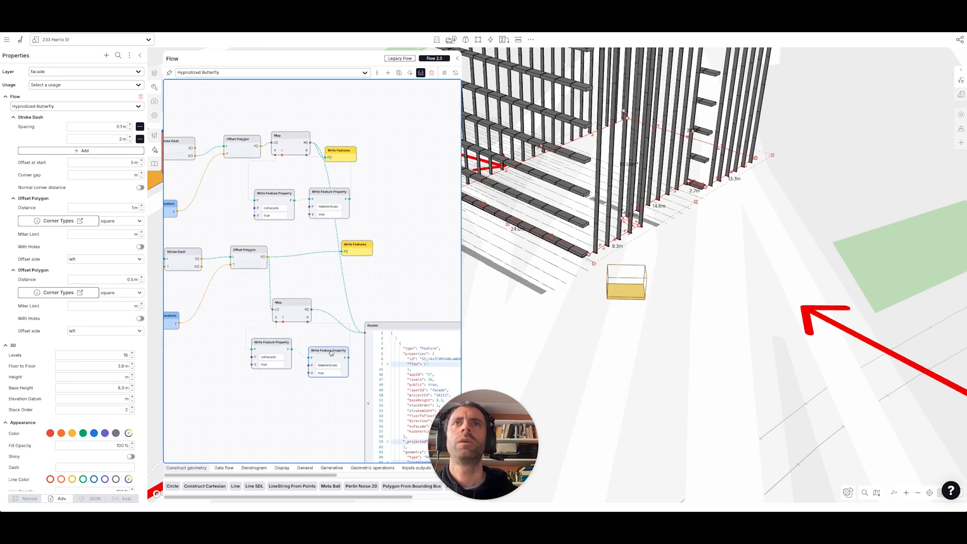
{"action": "left_click_drag", "start_coordinate": [292, 300], "coordinate": [307, 277]}
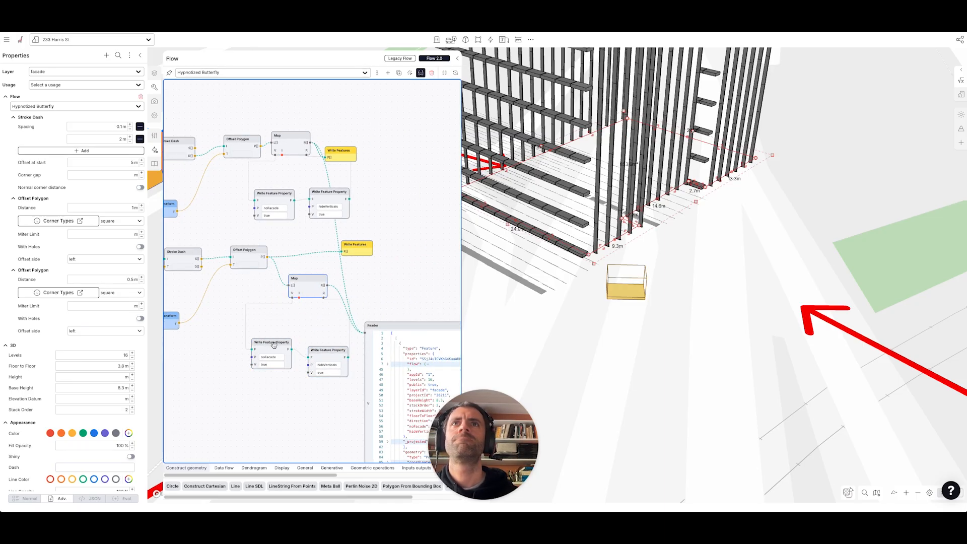
{"action": "left_click_drag", "start_coordinate": [273, 345], "coordinate": [226, 358]}
{"action": "left_click_drag", "start_coordinate": [252, 249], "coordinate": [262, 248]}
{"action": "mouse_move", "coordinate": [298, 279]}
{"action": "left_mouse_down"}
{"action": "mouse_move", "coordinate": [278, 286]}
{"action": "mouse_move", "coordinate": [308, 280]}
{"action": "left_mouse_up"}
Move the upper Write Features node away from the Map and open a gap between the noFacade and hideVerticals nodes
{"action": "left_click_drag", "start_coordinate": [343, 197], "coordinate": [337, 200]}
{"action": "left_click_drag", "start_coordinate": [374, 152], "coordinate": [431, 146]}
{"action": "left_click_drag", "start_coordinate": [406, 193], "coordinate": [361, 200]}
{"action": "left_click_drag", "start_coordinate": [302, 207], "coordinate": [339, 202]}
{"action": "left_click_drag", "start_coordinate": [246, 201], "coordinate": [233, 202]}
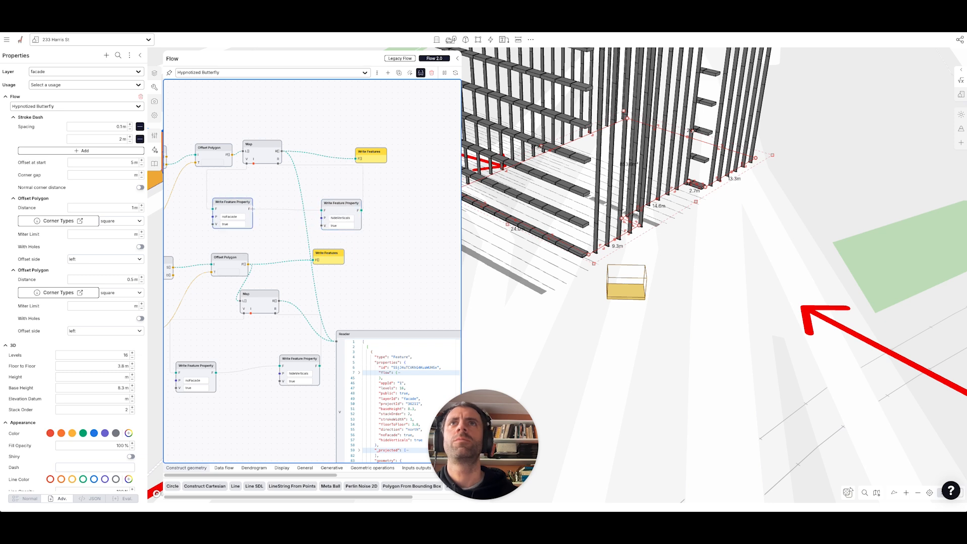
Insert a Write Feature Property node setting slabThickness to 0.1 between the upper noFacade and hideVerticals nodes
{"action": "double_click", "coordinate": [271, 223]}
{"action": "type", "text": "write"}
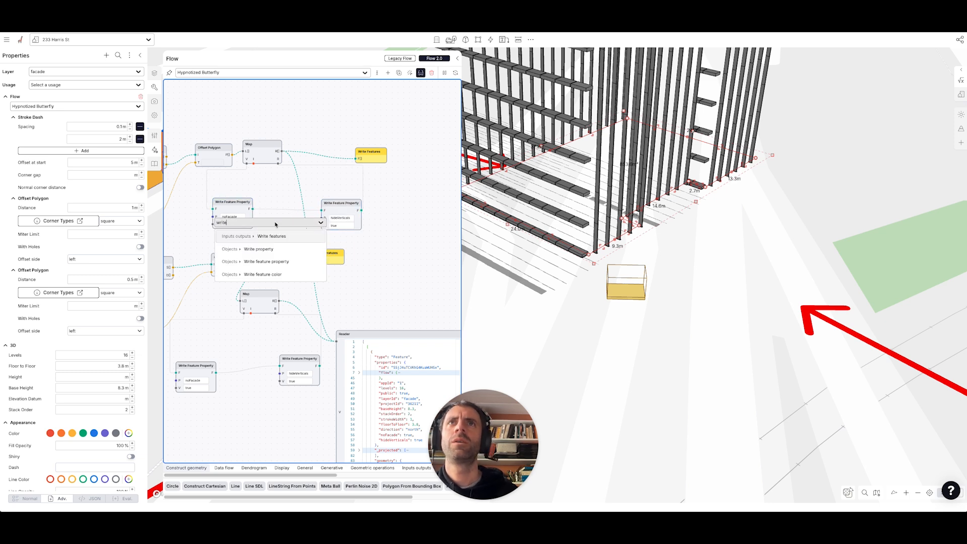
{"action": "left_click", "coordinate": [286, 262]}
{"action": "left_click", "coordinate": [278, 241]}
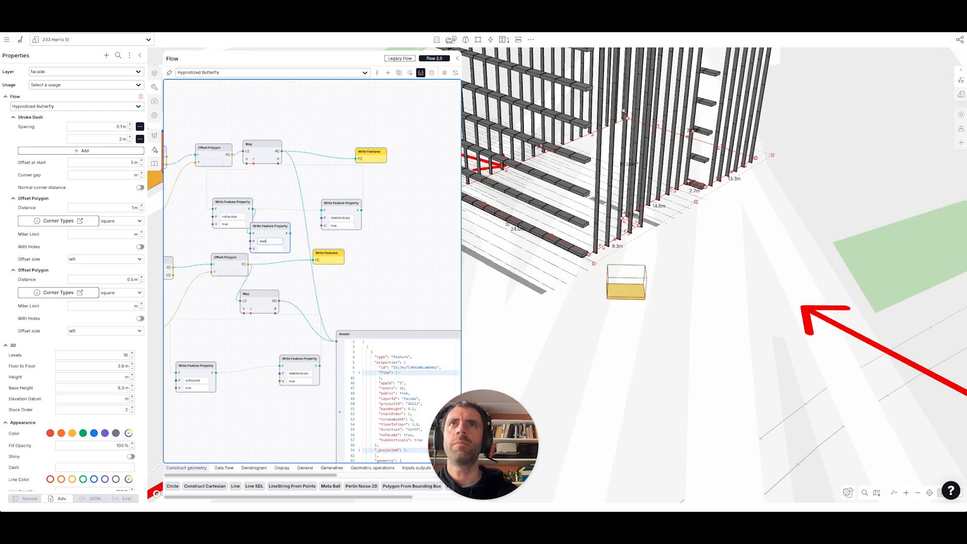
{"action": "left_click", "coordinate": [277, 248]}
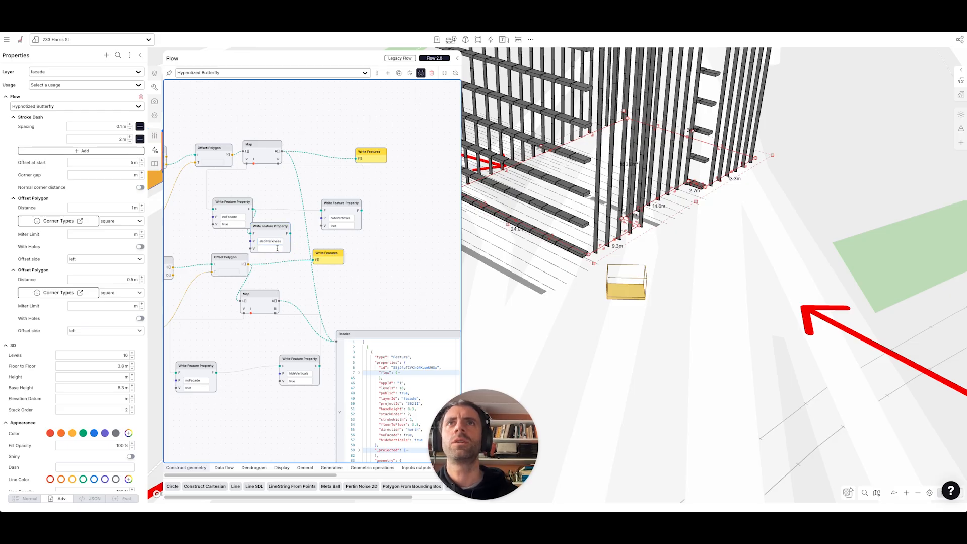
{"action": "left_click", "coordinate": [277, 249]}
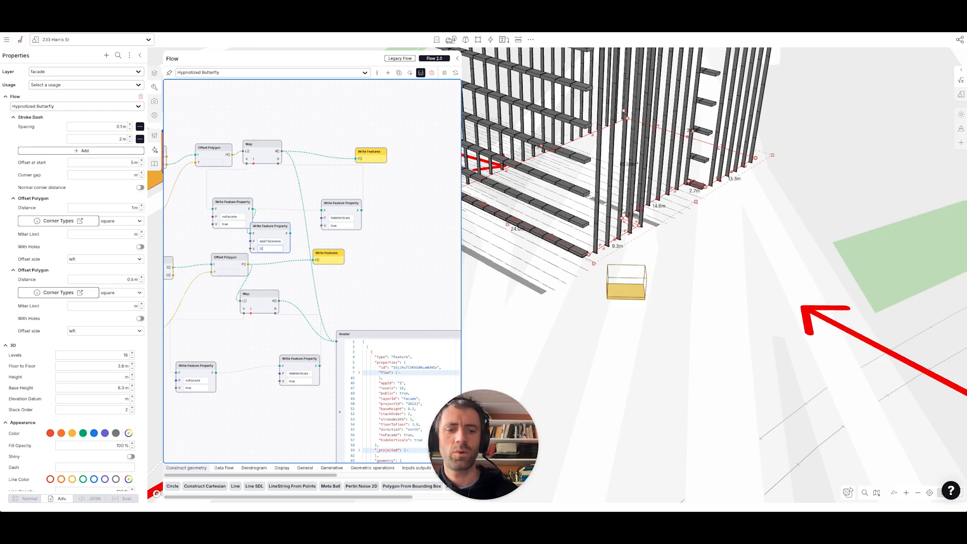
{"action": "left_click_drag", "start_coordinate": [291, 232], "coordinate": [323, 210]}
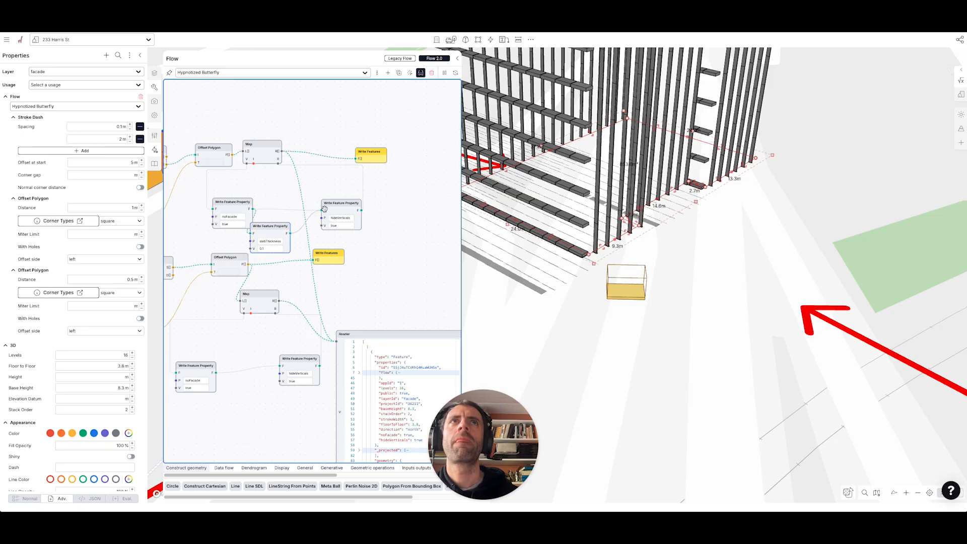
Line up the slabThickness node with its neighbours and move the upper Write Features node farther out
{"action": "left_click_drag", "start_coordinate": [364, 156], "coordinate": [404, 153]}
{"action": "left_click_drag", "start_coordinate": [274, 225], "coordinate": [332, 203]}
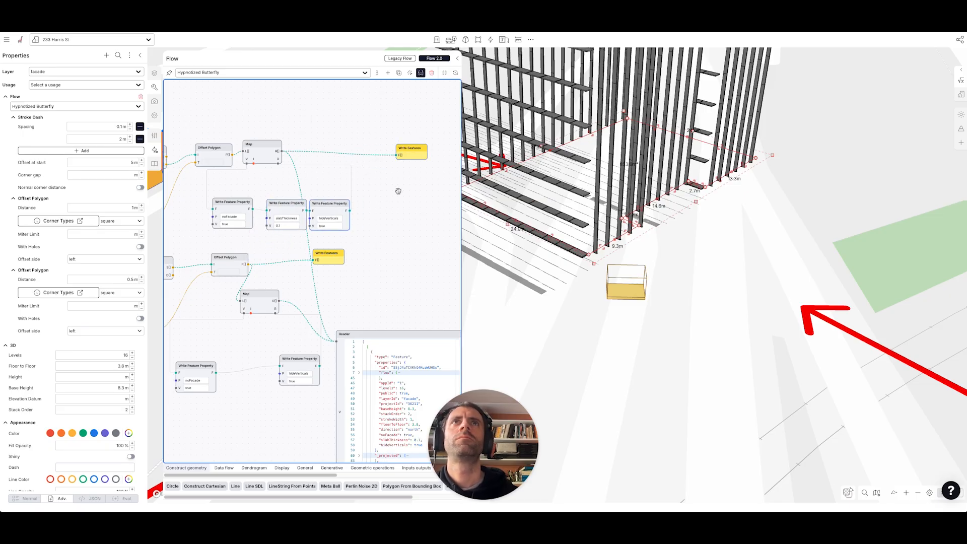
{"action": "left_click_drag", "start_coordinate": [413, 147], "coordinate": [441, 143]}
Set the second Offset Polygon's distance to 1 m, inspect the facade fins up close and reselect the facade
{"action": "scroll", "coordinate": [374, 287], "scroll_direction": "down", "scroll_amount": 5}
{"action": "left_click_drag", "start_coordinate": [296, 346], "coordinate": [293, 347]}
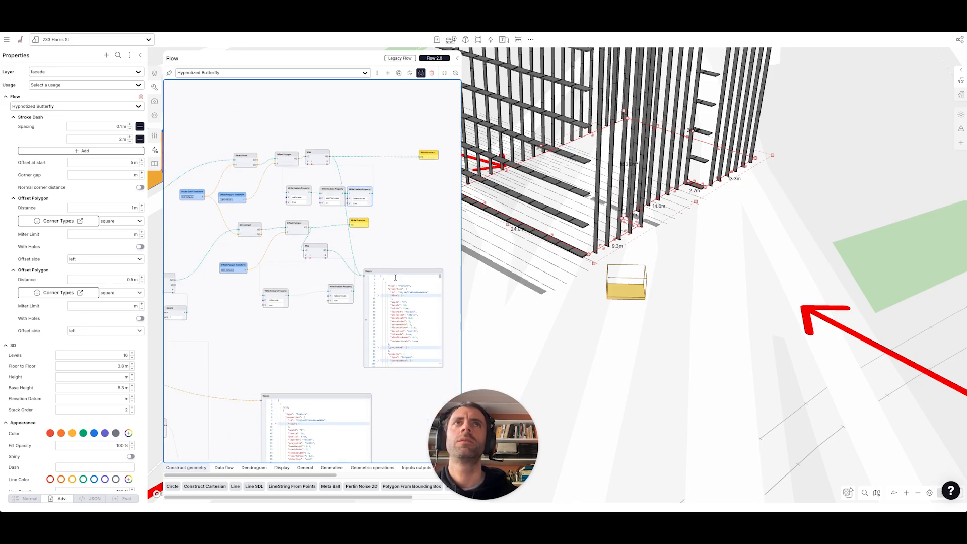
{"action": "type", "text": "1"}
{"action": "left_click", "coordinate": [674, 301]}
{"action": "scroll", "coordinate": [672, 302], "scroll_direction": "down", "scroll_amount": 5}
{"action": "right_click_drag", "start_coordinate": [621, 318], "coordinate": [678, 352]}
{"action": "scroll", "coordinate": [590, 341], "scroll_direction": "up", "scroll_amount": 5}
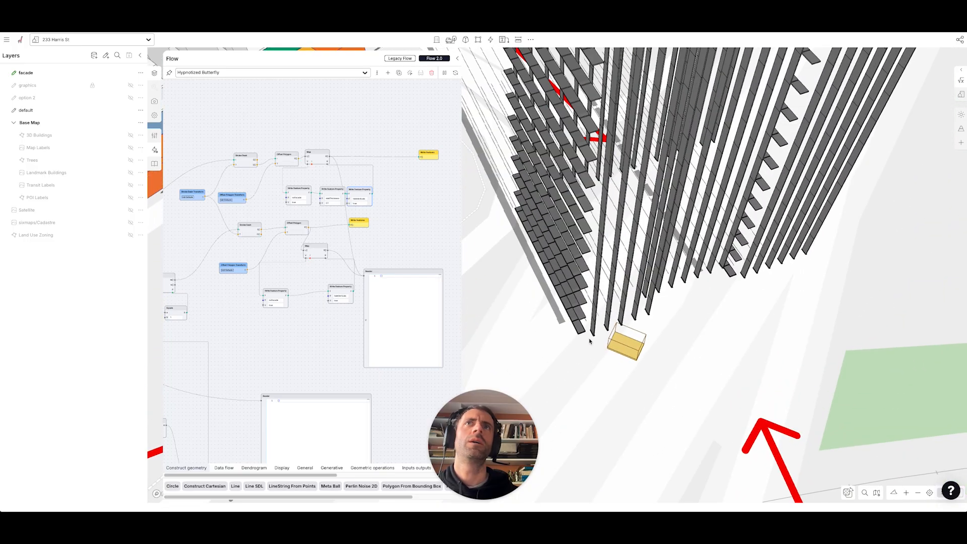
{"action": "left_click", "coordinate": [592, 341]}
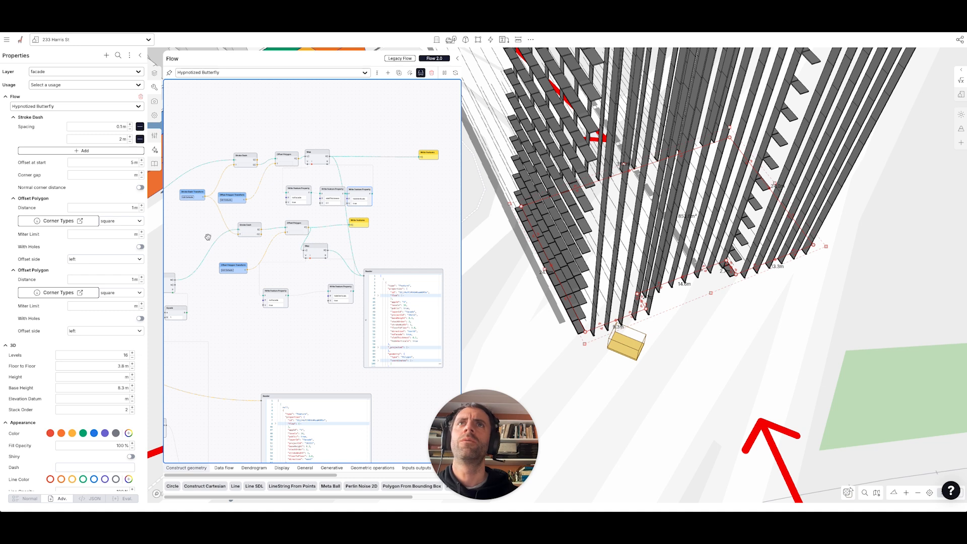
Add an End Points node below the lower Map and move the lower noFacade node down to make room
{"action": "left_click_drag", "start_coordinate": [275, 266], "coordinate": [289, 266]}
{"action": "left_click_drag", "start_coordinate": [269, 230], "coordinate": [248, 232]}
{"action": "double_click", "coordinate": [261, 250]}
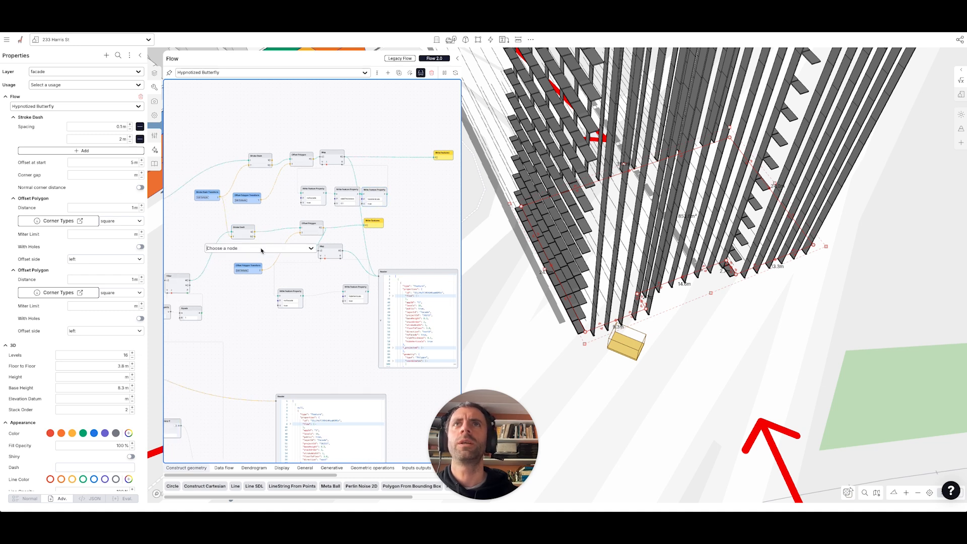
{"action": "type", "text": "end"}
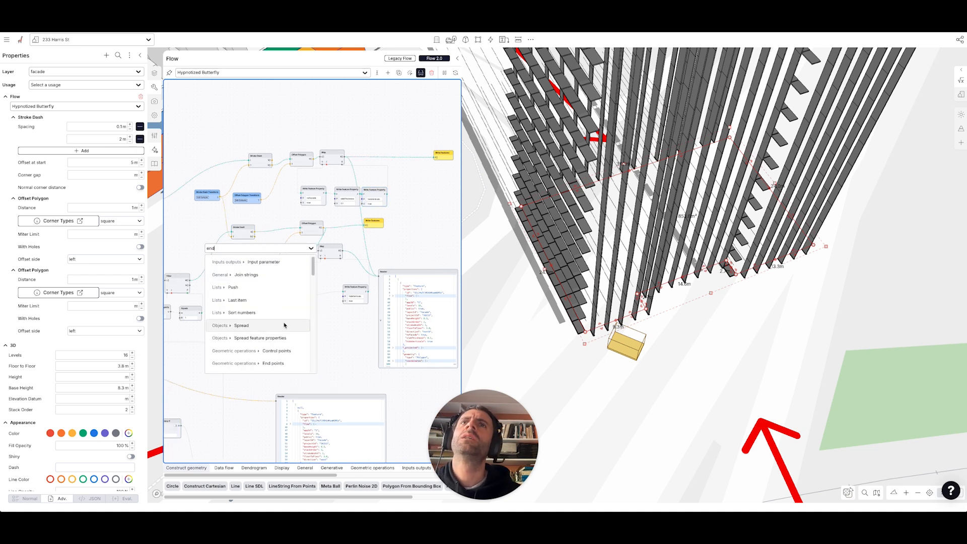
{"action": "left_click", "coordinate": [288, 363]}
{"action": "scroll", "coordinate": [278, 288], "scroll_direction": "up", "scroll_amount": 3}
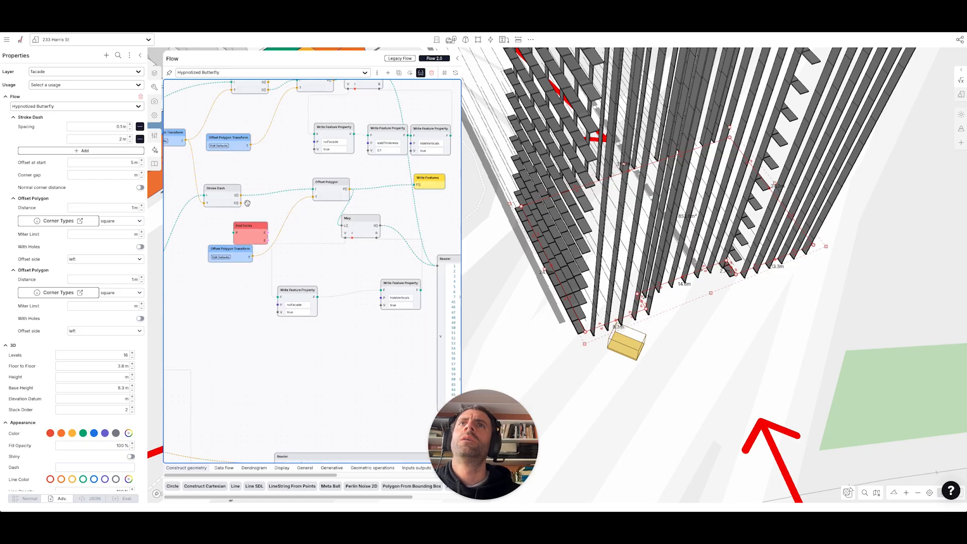
{"action": "left_click_drag", "start_coordinate": [260, 165], "coordinate": [270, 217]}
{"action": "left_click_drag", "start_coordinate": [262, 278], "coordinate": [328, 309]}
{"action": "left_click_drag", "start_coordinate": [303, 343], "coordinate": [330, 385]}
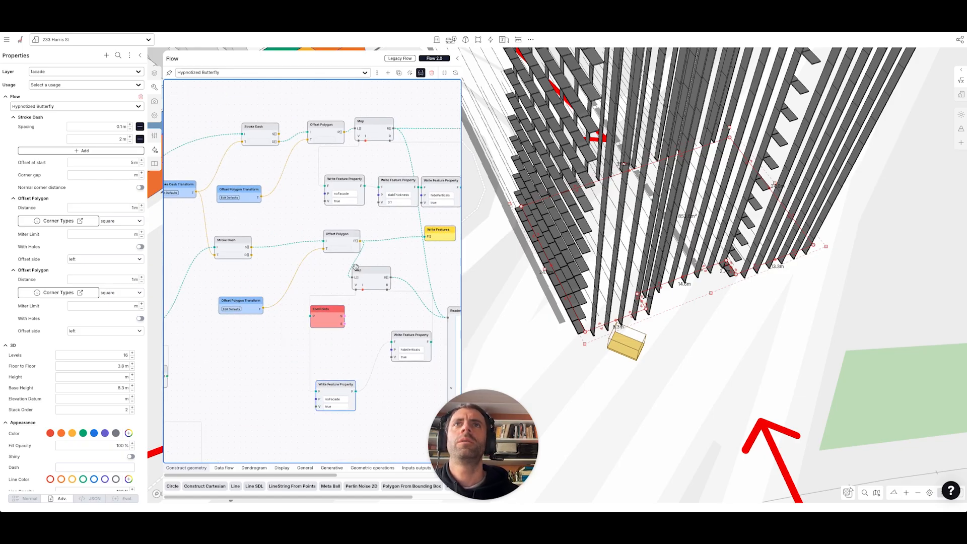
Insert a Flatten List between the lower Stroke Dash's S output and the Map, and feed the Map's V value to End Points
{"action": "double_click", "coordinate": [264, 275]}
{"action": "type", "text": "flat"}
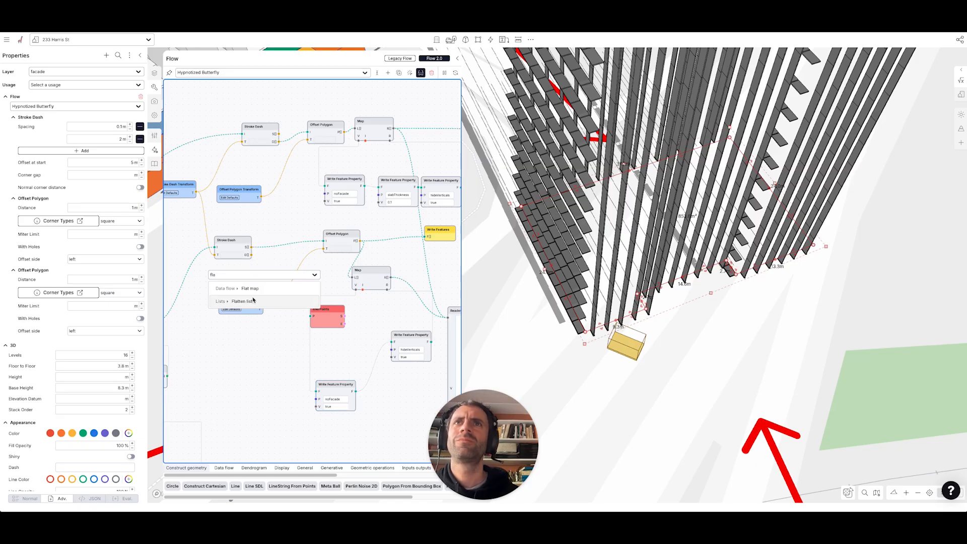
{"action": "left_click", "coordinate": [254, 299]}
{"action": "mouse_move", "coordinate": [258, 260]}
{"action": "left_mouse_down"}
{"action": "mouse_move", "coordinate": [245, 285]}
{"action": "mouse_move", "coordinate": [275, 268]}
{"action": "mouse_move", "coordinate": [362, 280]}
{"action": "left_mouse_up"}
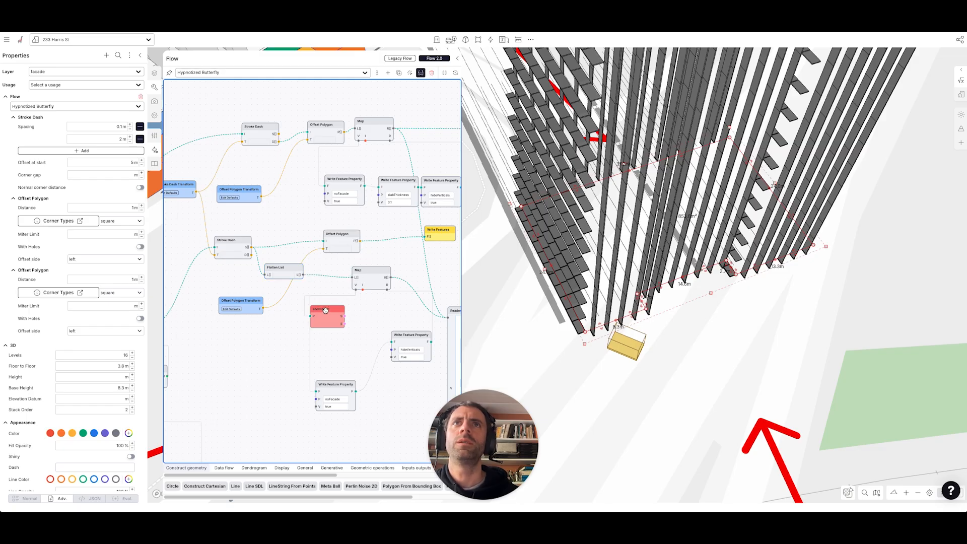
Move End Points below the lower Offset Polygon Transform and add a Rotate Vertical node beside it
{"action": "left_click_drag", "start_coordinate": [325, 312], "coordinate": [255, 371]}
{"action": "double_click", "coordinate": [278, 355]}
{"action": "type", "text": "rotate"}
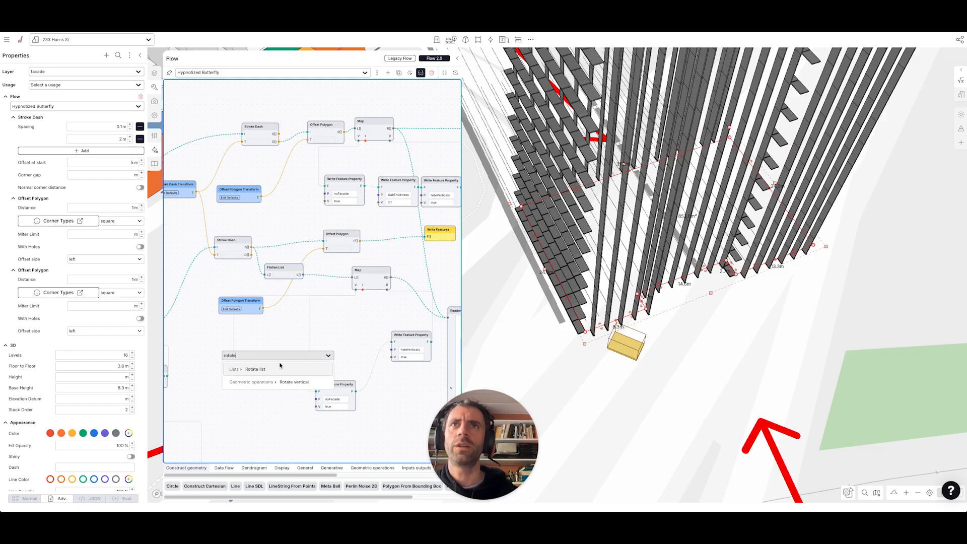
{"action": "left_click", "coordinate": [286, 382]}
{"action": "scroll", "coordinate": [278, 373], "scroll_direction": "up", "scroll_amount": 2}
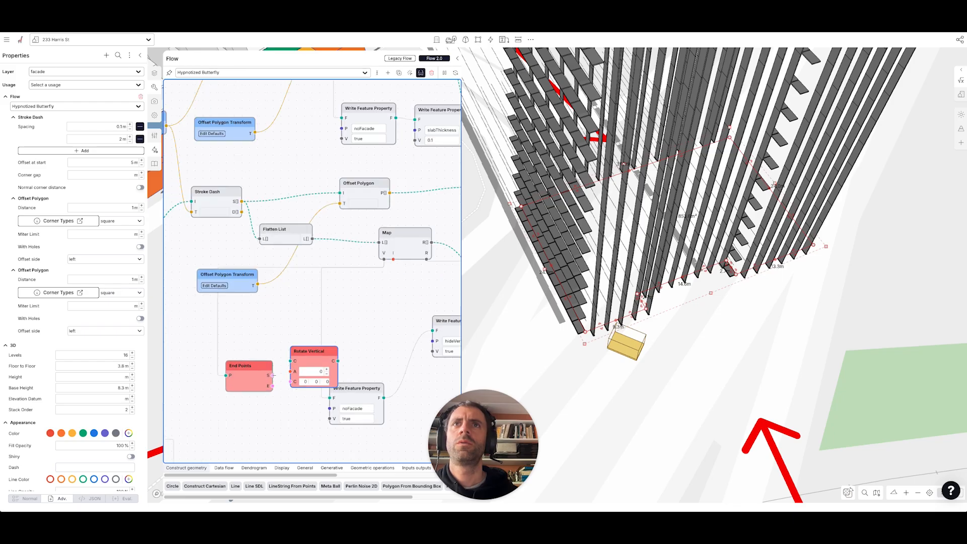
Set Rotate Vertical's angle to 20, feeding its coordinates from the Map's V value and its center from End Points' S output
{"action": "left_click_drag", "start_coordinate": [271, 366], "coordinate": [258, 353]}
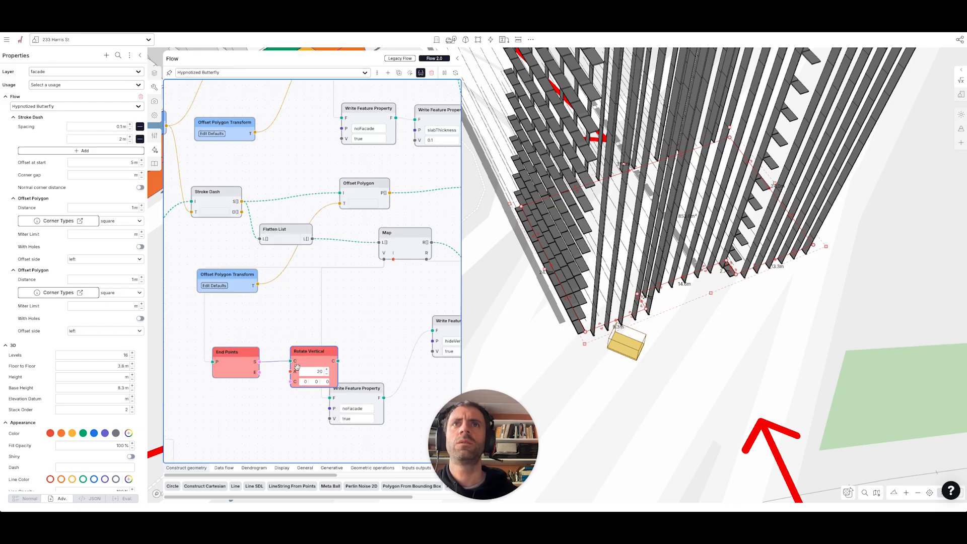
{"action": "left_click_drag", "start_coordinate": [289, 360], "coordinate": [393, 259]}
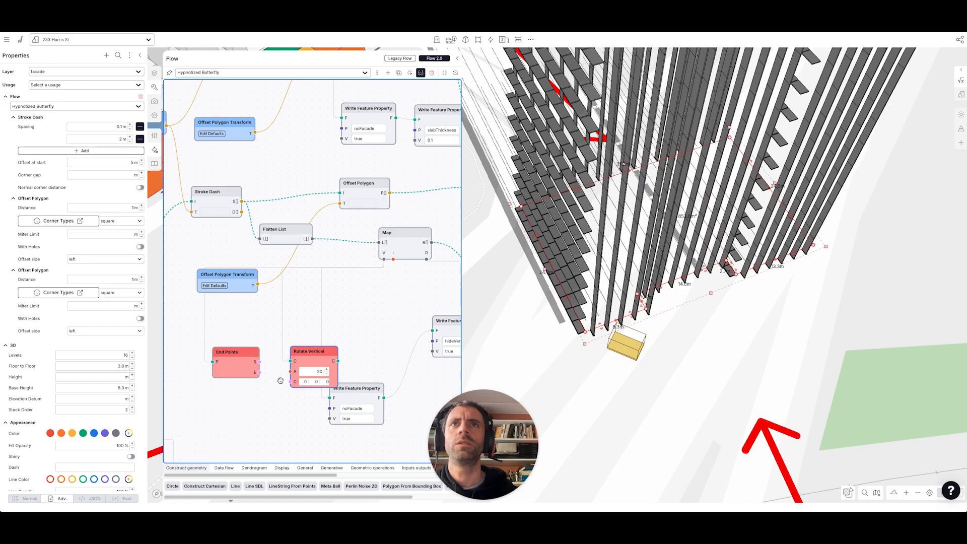
{"action": "left_click_drag", "start_coordinate": [290, 381], "coordinate": [320, 374]}
{"action": "scroll", "coordinate": [314, 371], "scroll_direction": "right", "scroll_amount": 3}
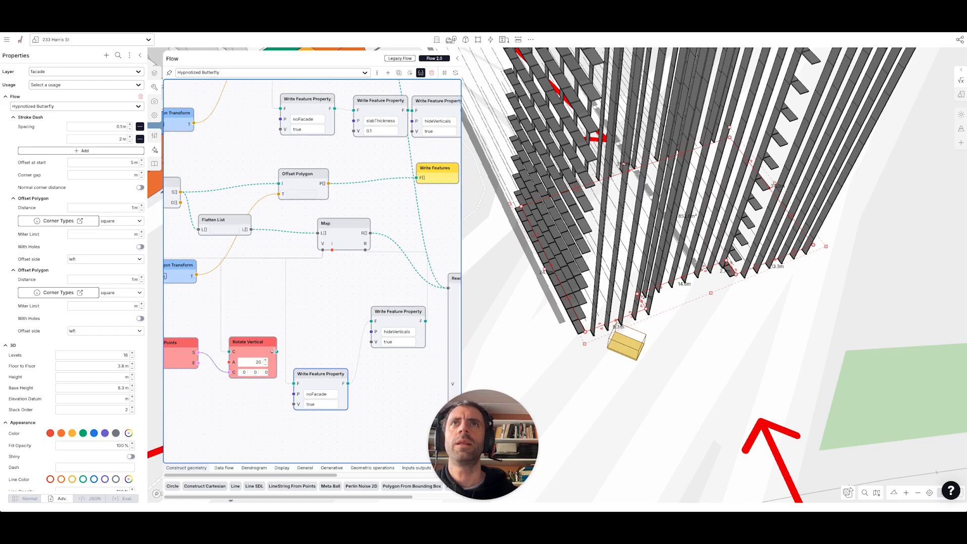
Move the lower Offset Polygon beside Rotate Vertical, feeding it the rotated coordinates and passing its output to the lower noFacade node
{"action": "left_click_drag", "start_coordinate": [301, 196], "coordinate": [320, 326]}
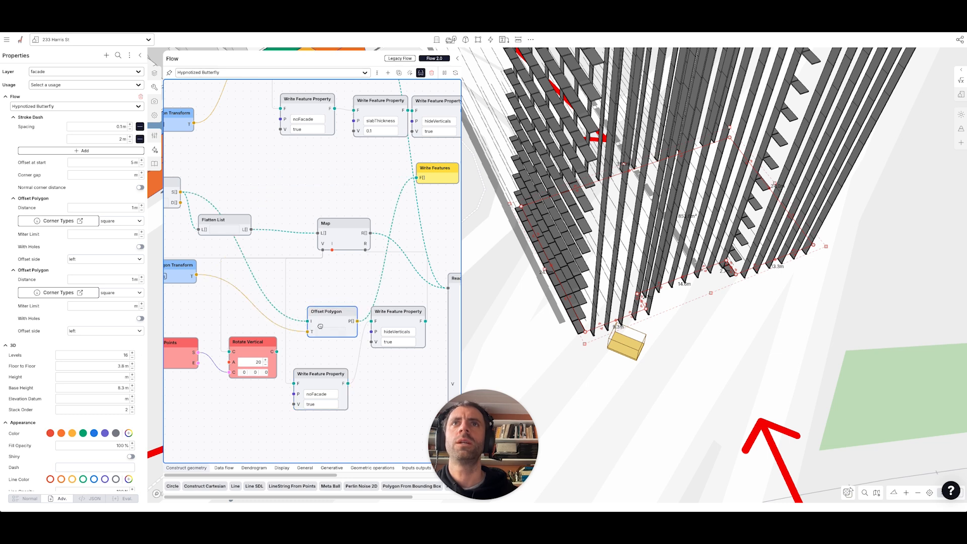
{"action": "mouse_move", "coordinate": [277, 351]}
{"action": "left_mouse_down"}
{"action": "mouse_move", "coordinate": [308, 321]}
{"action": "mouse_move", "coordinate": [293, 383]}
{"action": "left_mouse_up"}
{"action": "left_click_drag", "start_coordinate": [331, 318], "coordinate": [304, 330]}
{"action": "left_click", "coordinate": [355, 320]}
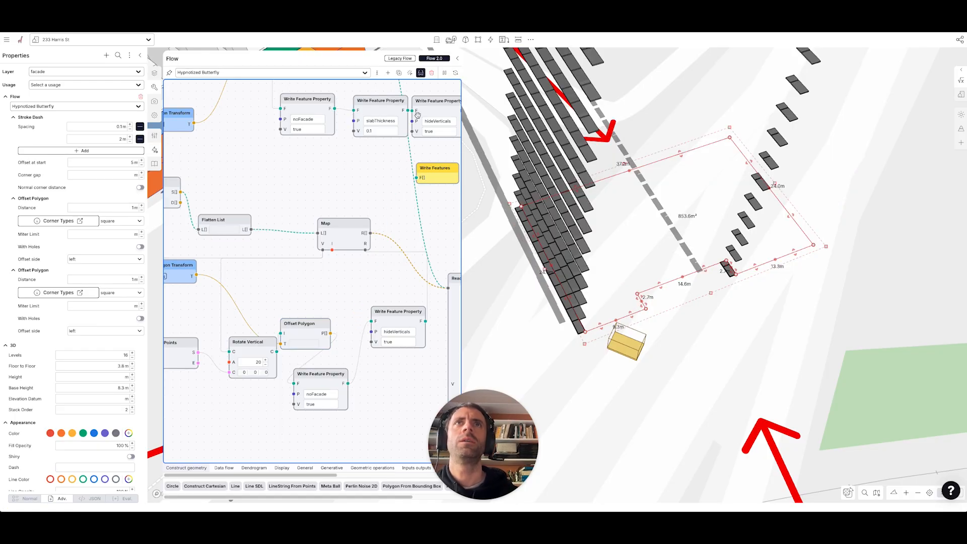
Shift the Reader node aside and connect the lower Map's R[] output to the nearby Write Features node
{"action": "scroll", "coordinate": [306, 325], "scroll_direction": "left", "scroll_amount": 3}
{"action": "scroll", "coordinate": [282, 330], "scroll_direction": "right", "scroll_amount": 10}
{"action": "scroll", "coordinate": [282, 330], "scroll_direction": "up", "scroll_amount": 4}
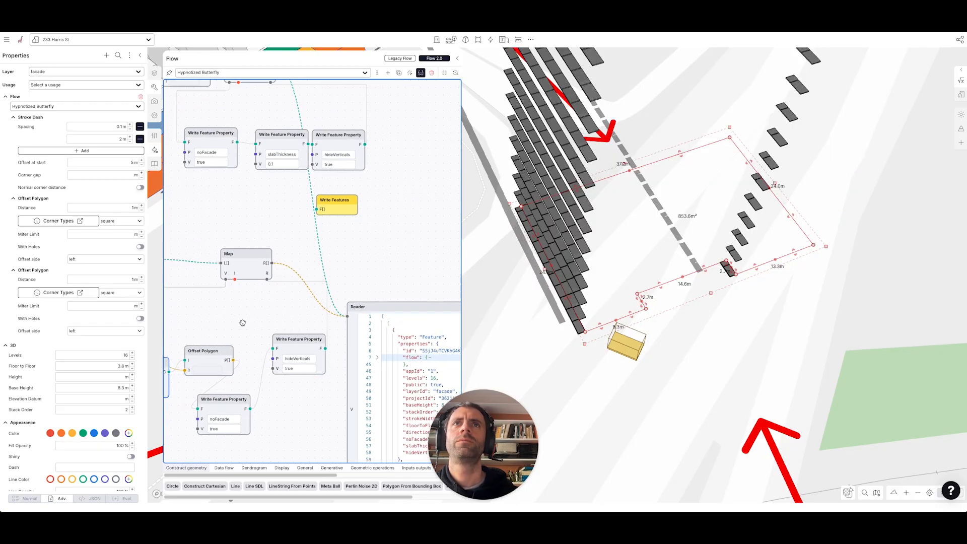
{"action": "left_click_drag", "start_coordinate": [360, 307], "coordinate": [400, 279]}
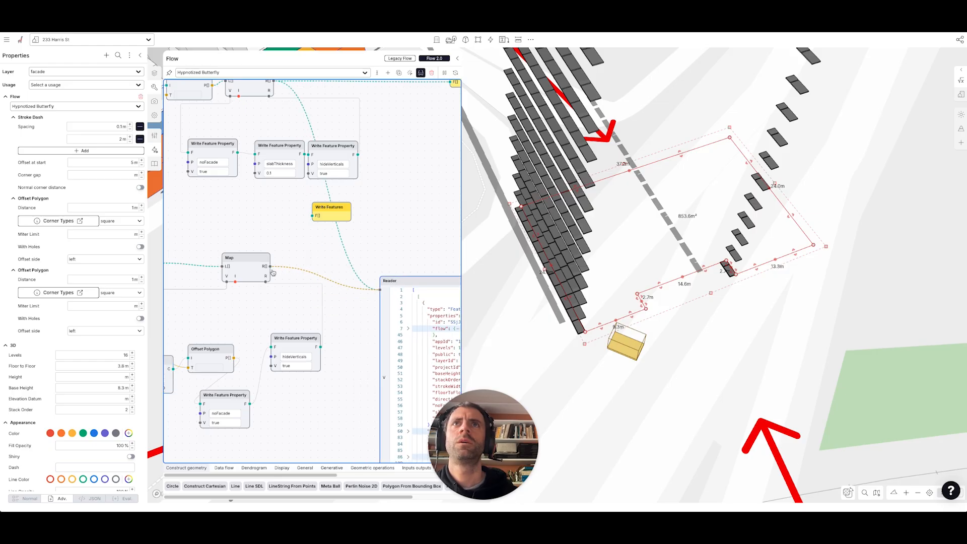
{"action": "left_click_drag", "start_coordinate": [271, 266], "coordinate": [360, 216]}
Spread out the lower noFacade and hideVerticals nodes and feed the lower Map's R directly from Offset Polygon's P output
{"action": "mouse_move", "coordinate": [264, 398]}
{"action": "left_mouse_down"}
{"action": "mouse_move", "coordinate": [280, 392]}
{"action": "mouse_move", "coordinate": [268, 384]}
{"action": "left_mouse_up"}
{"action": "left_click_drag", "start_coordinate": [302, 339], "coordinate": [314, 345]}
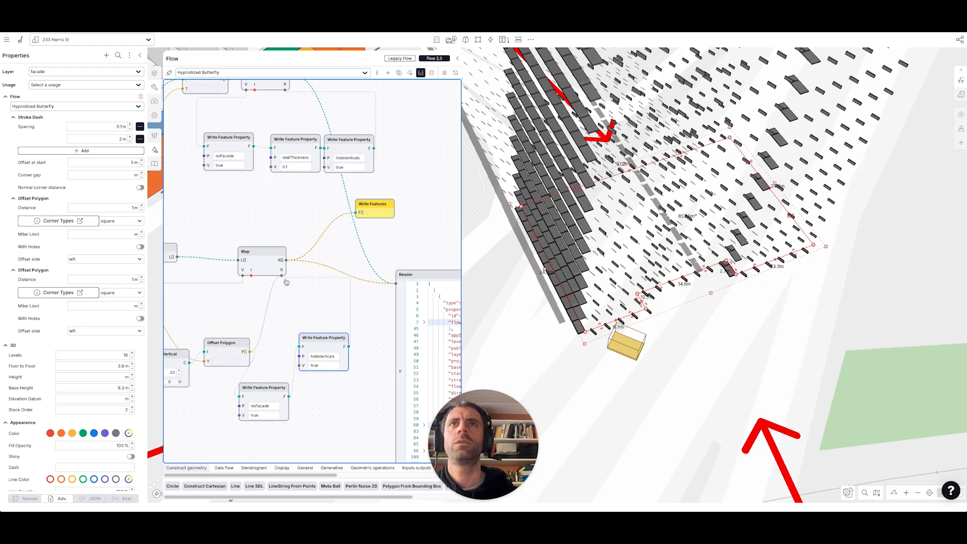
{"action": "left_click_drag", "start_coordinate": [250, 351], "coordinate": [282, 275]}
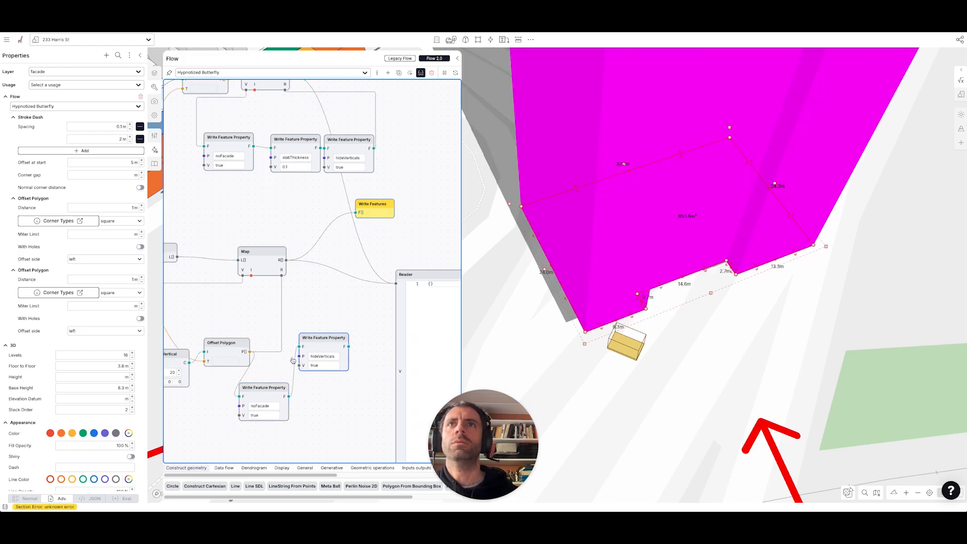
Delete the lower noFacade and hideVerticals Write Feature Property nodes
{"action": "left_click_drag", "start_coordinate": [271, 381], "coordinate": [275, 379]}
{"action": "left_click_drag", "start_coordinate": [313, 338], "coordinate": [321, 340]}
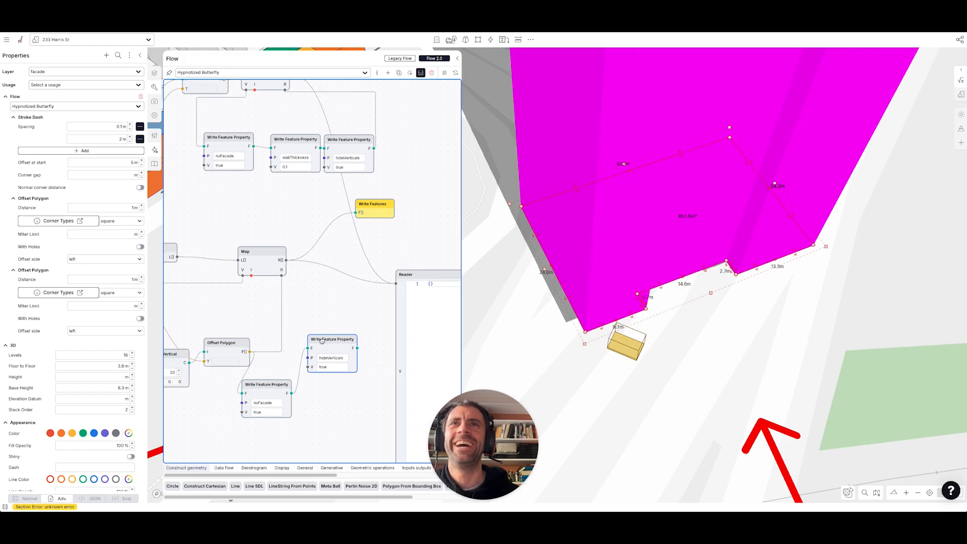
{"action": "left_click_drag", "start_coordinate": [181, 400], "coordinate": [227, 383]}
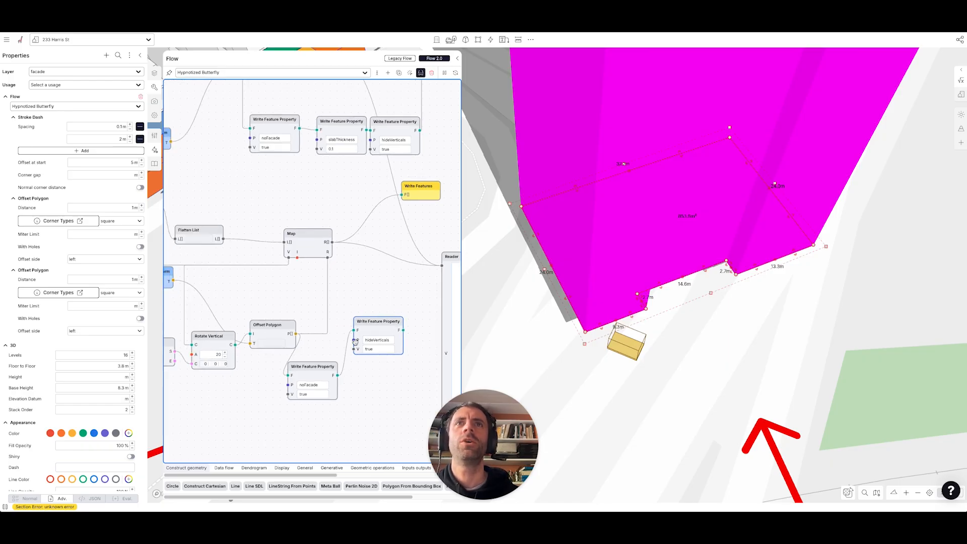
{"action": "left_click", "coordinate": [313, 367]}
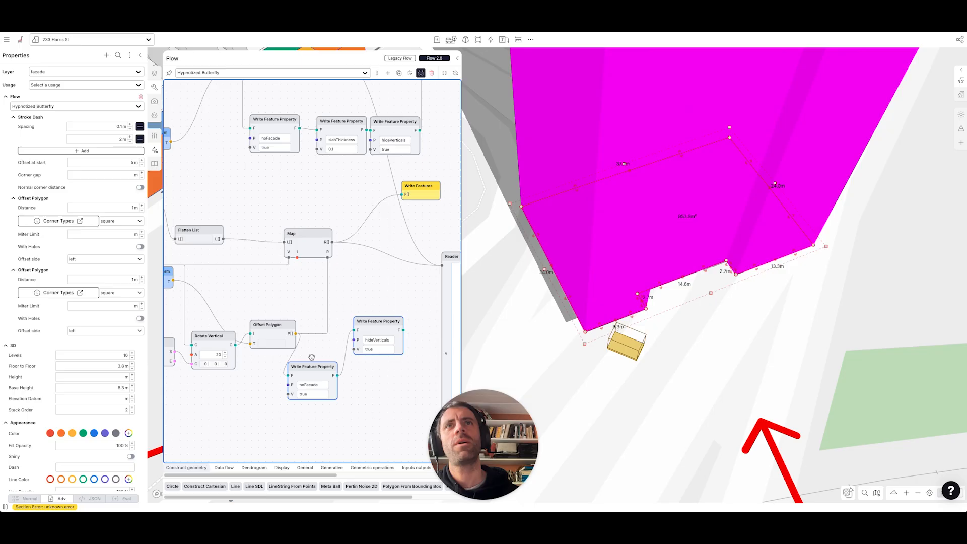
{"action": "key", "text": "Delete"}
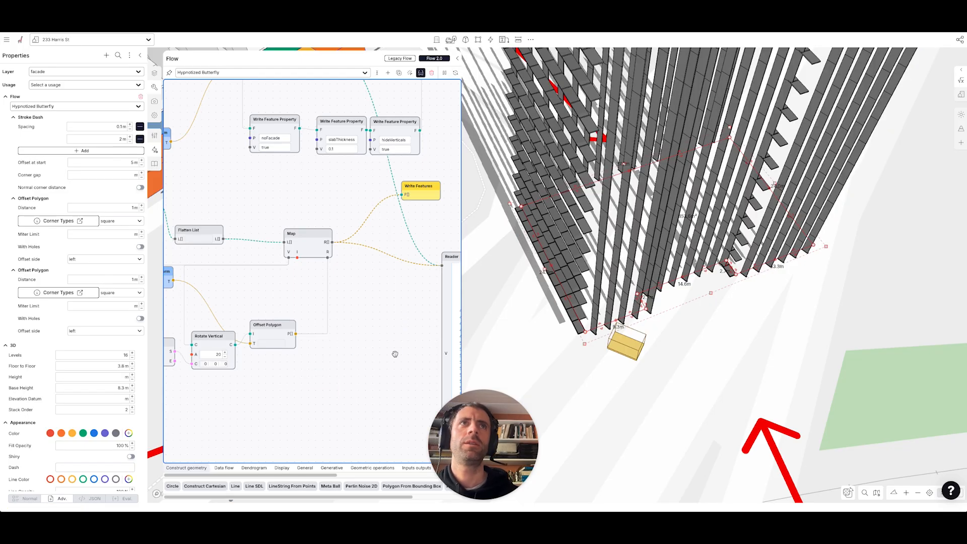
Reselect the facade building and set the first Stroke Dash spacing to 0.05 m
{"action": "left_click", "coordinate": [741, 344]}
{"action": "right_click_drag", "start_coordinate": [717, 339], "coordinate": [646, 339]}
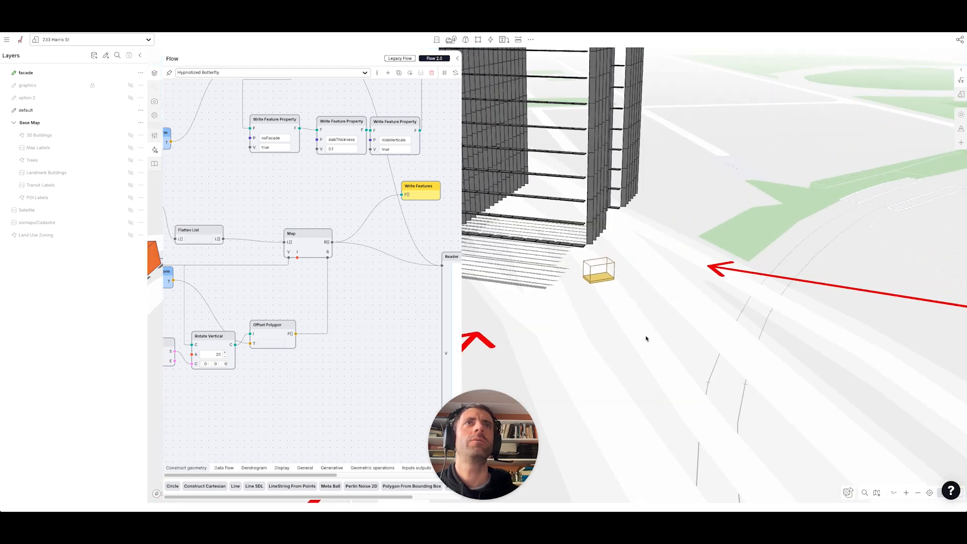
{"action": "left_click", "coordinate": [506, 237]}
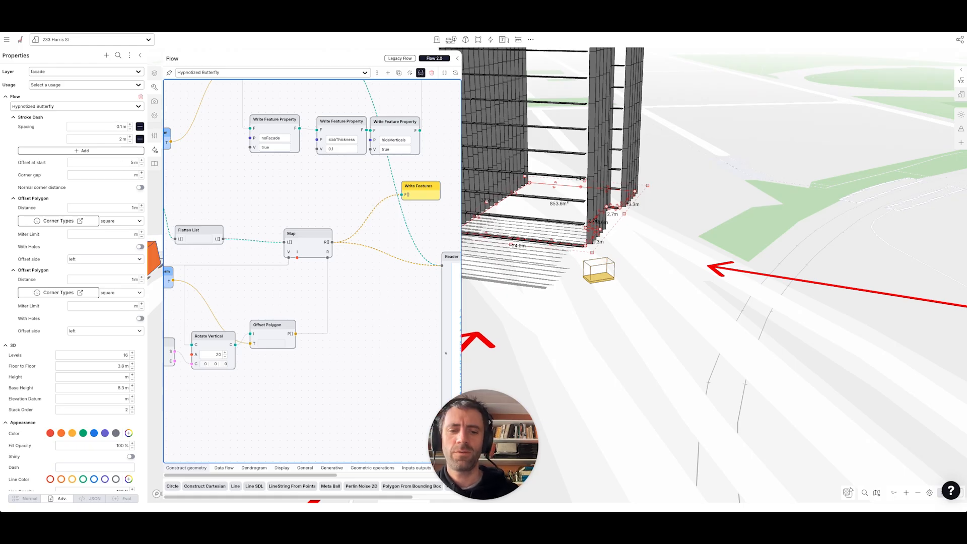
{"action": "key", "text": "BackSpace"}
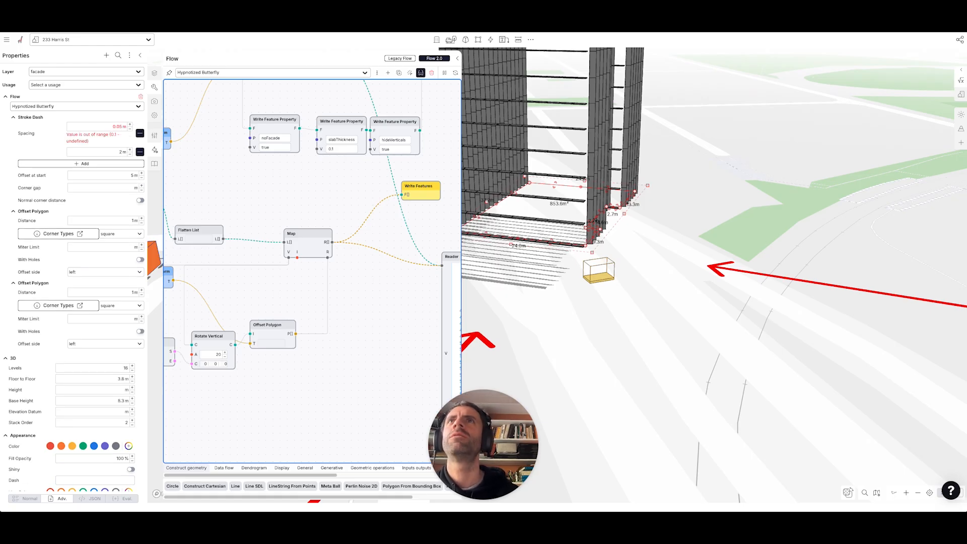
Color the facade building purple and turn on its Shiny property
{"action": "left_click", "coordinate": [632, 318]}
{"action": "right_click_drag", "start_coordinate": [632, 318], "coordinate": [575, 292]}
{"action": "left_click", "coordinate": [574, 293]}
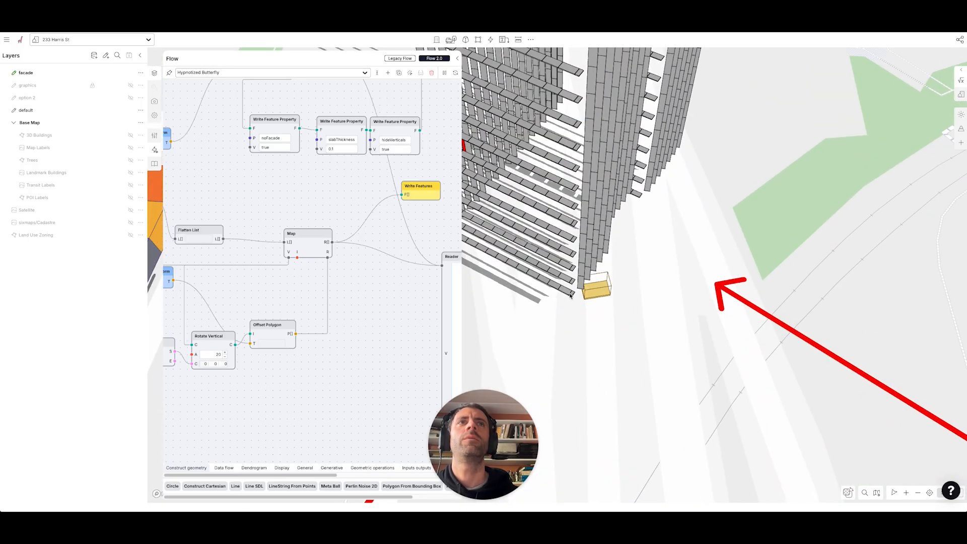
{"action": "left_click", "coordinate": [105, 446]}
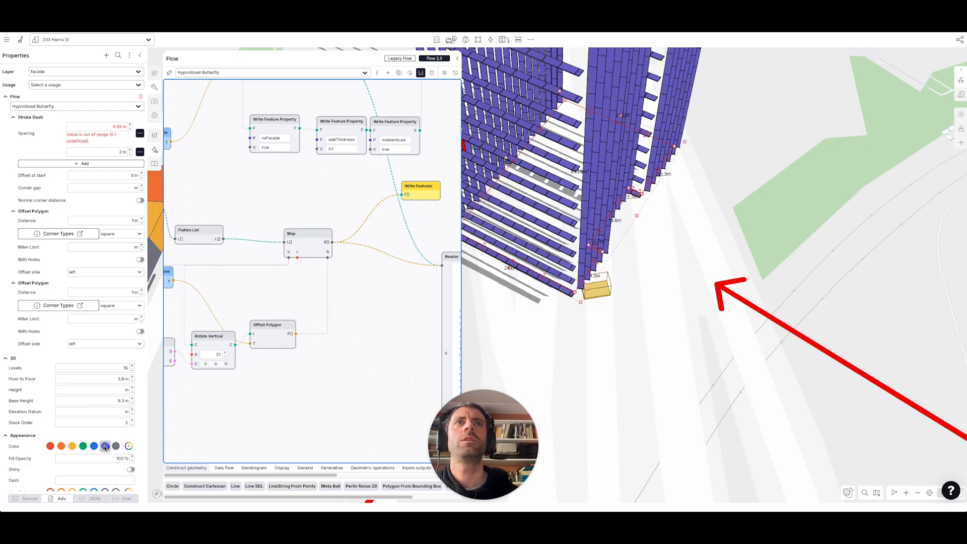
{"action": "left_click", "coordinate": [107, 55]}
{"action": "type", "text": "shin"}
{"action": "left_click", "coordinate": [146, 76]}
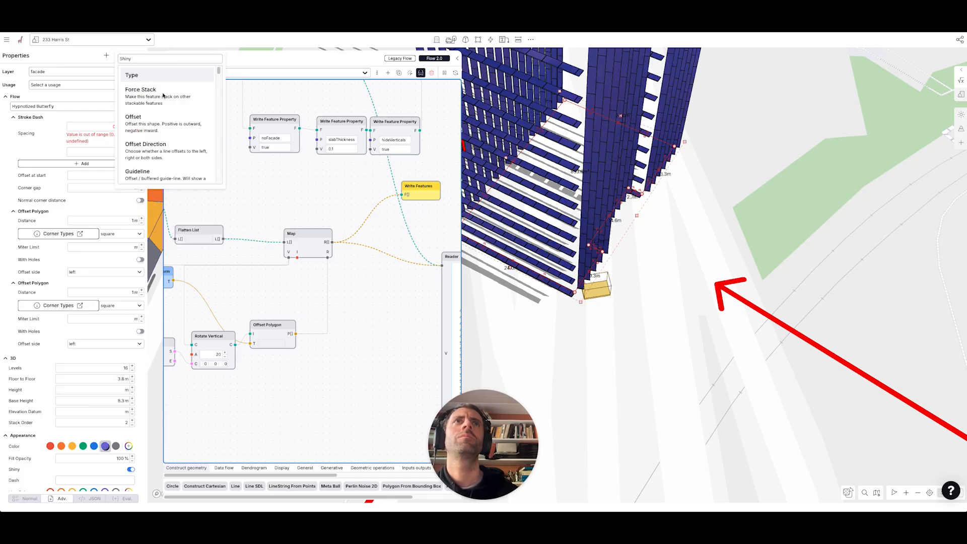
Collapse the Flow parameters and give the building a custom light grey fill color
{"action": "left_click", "coordinate": [42, 143]}
{"action": "left_click", "coordinate": [15, 97]}
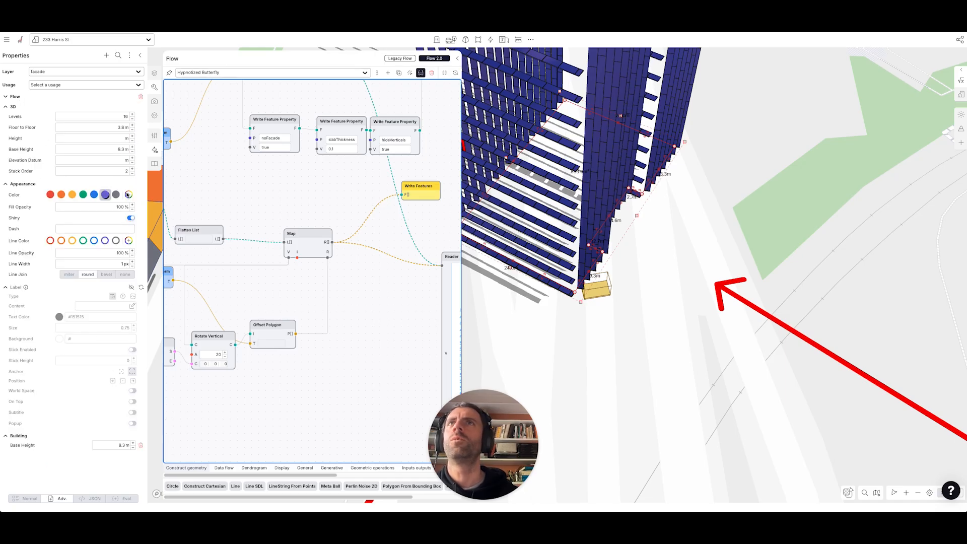
{"action": "left_click", "coordinate": [129, 195]}
{"action": "left_click_drag", "start_coordinate": [105, 242], "coordinate": [95, 220]}
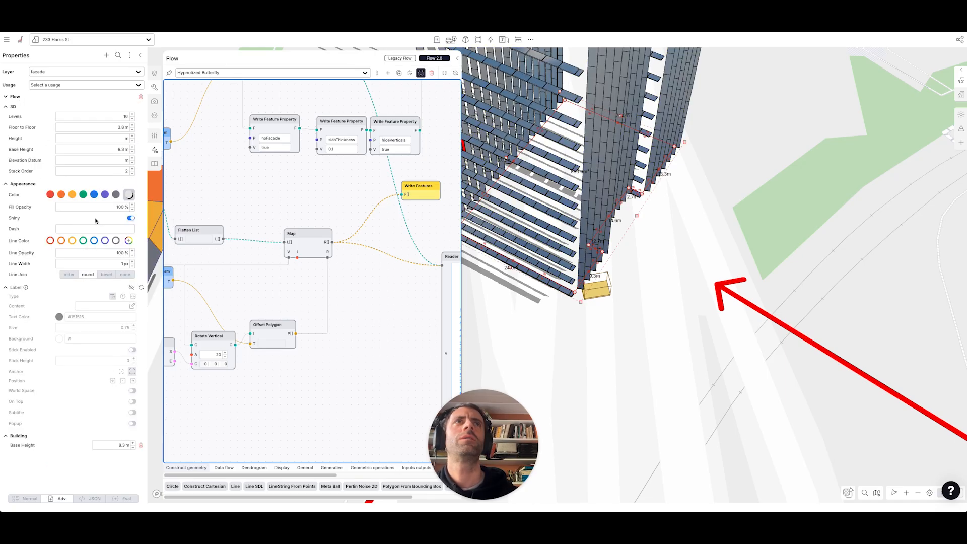
Check the facade from a lower angle and turn off the building's Shiny property
{"action": "left_click", "coordinate": [588, 359]}
{"action": "right_click_drag", "start_coordinate": [588, 359], "coordinate": [562, 319]}
{"action": "left_click", "coordinate": [586, 273]}
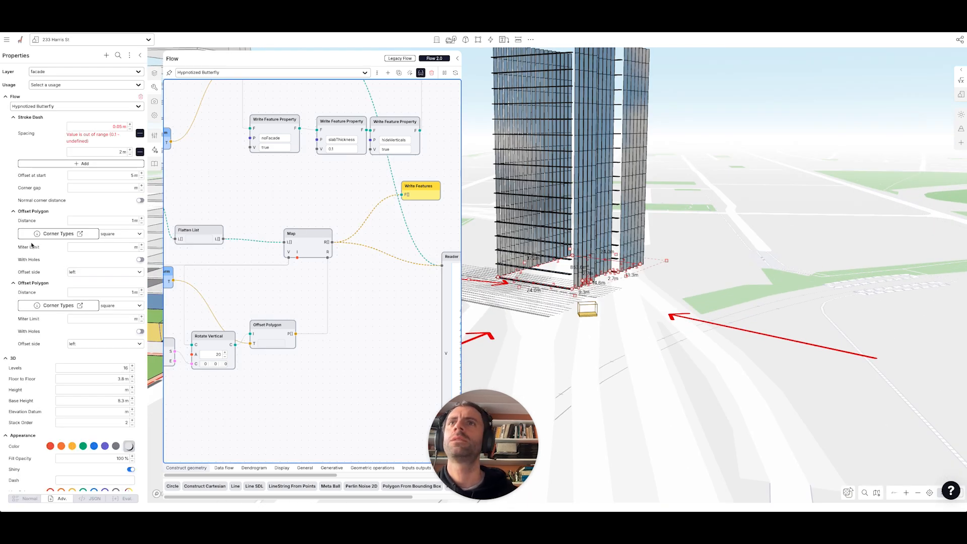
{"action": "left_click", "coordinate": [131, 469]}
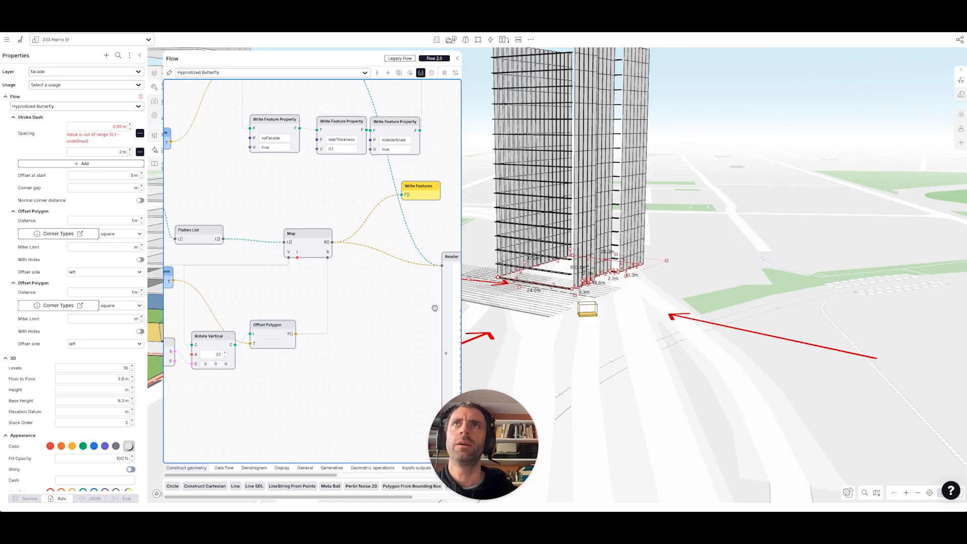
Reselect the building and set its line color to a custom grey
{"action": "left_click", "coordinate": [653, 304]}
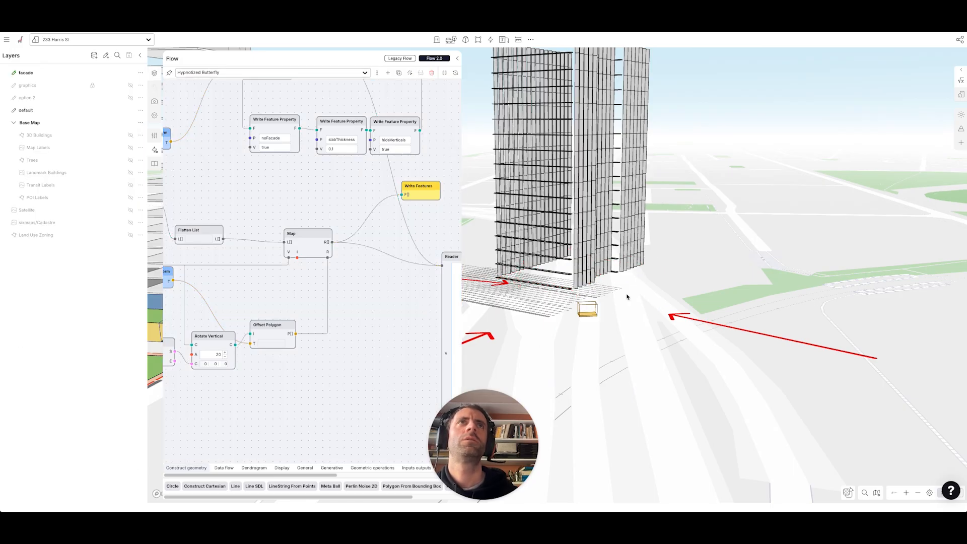
{"action": "left_click", "coordinate": [563, 215]}
{"action": "scroll", "coordinate": [101, 438], "scroll_direction": "down", "scroll_amount": 2}
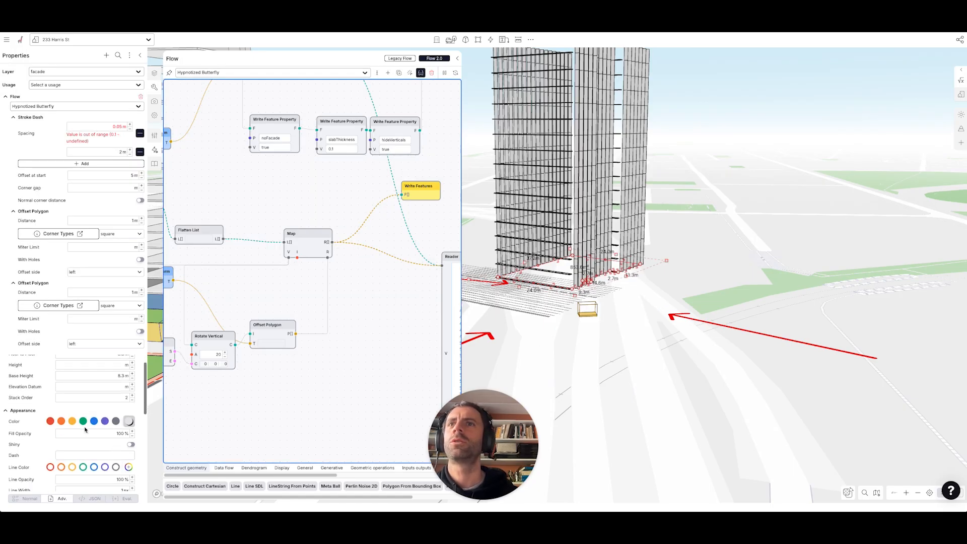
{"action": "left_click", "coordinate": [129, 440]}
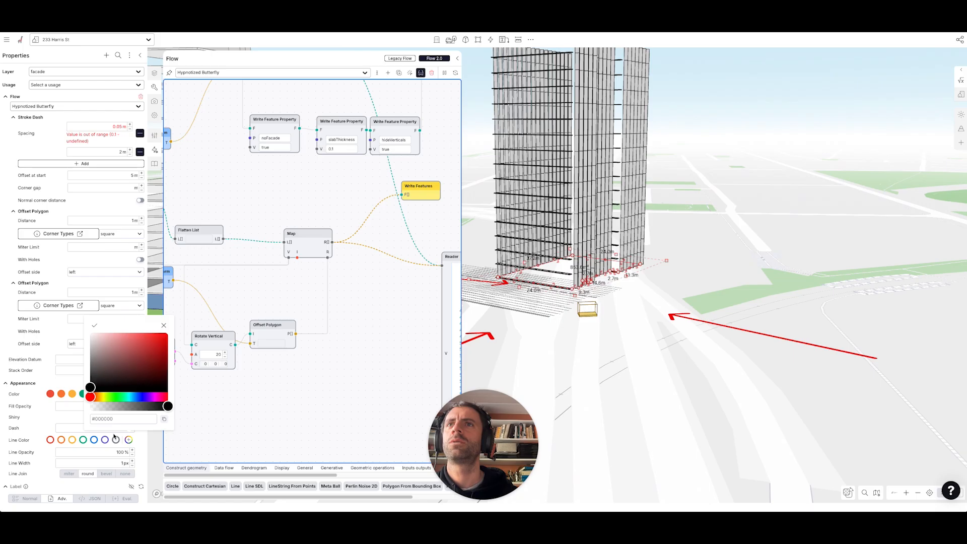
{"action": "left_click", "coordinate": [98, 328]}
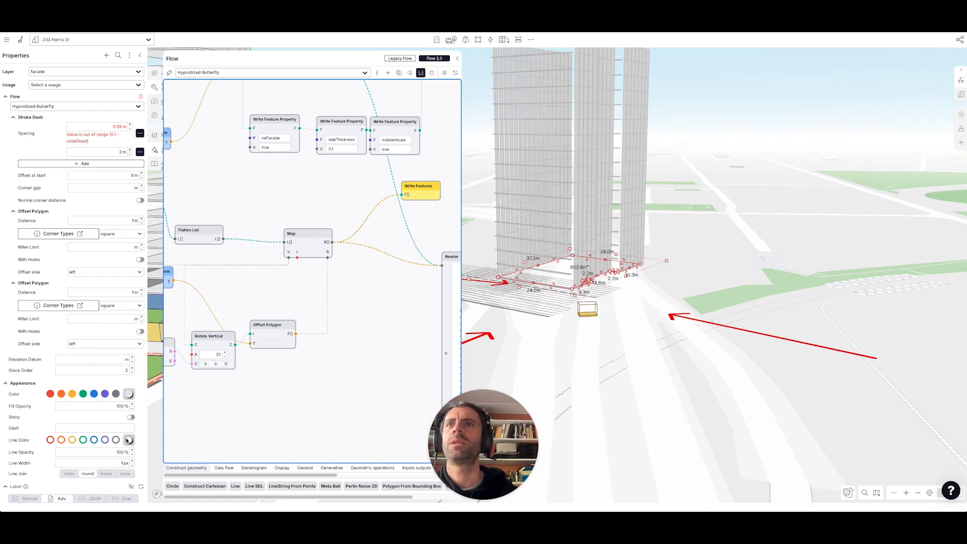
{"action": "left_click", "coordinate": [129, 440]}
{"action": "left_click", "coordinate": [96, 325]}
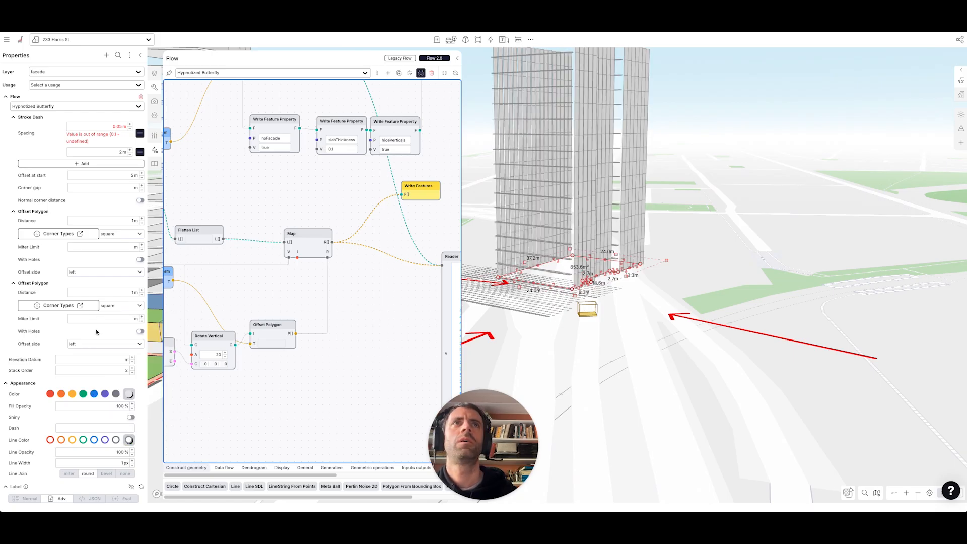
Place another Write Features node above the graph, fed from the upstream end of the flow
{"action": "left_click", "coordinate": [586, 360]}
{"action": "scroll", "coordinate": [576, 373], "scroll_direction": "down", "scroll_amount": 3}
{"action": "left_click_drag", "start_coordinate": [576, 373], "coordinate": [642, 360]}
{"action": "right_click_drag", "start_coordinate": [652, 371], "coordinate": [633, 327]}
{"action": "left_click", "coordinate": [634, 327]}
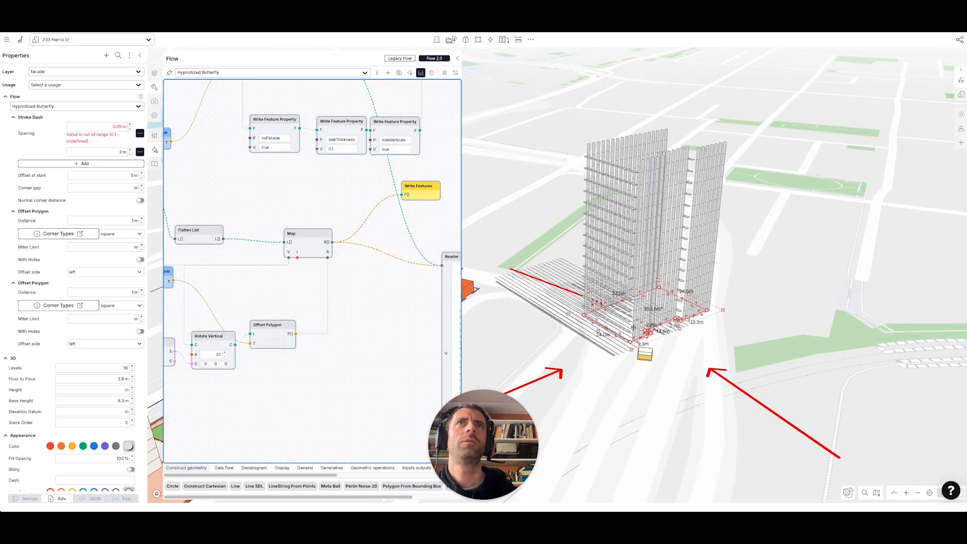
{"action": "left_click_drag", "start_coordinate": [395, 312], "coordinate": [345, 395]}
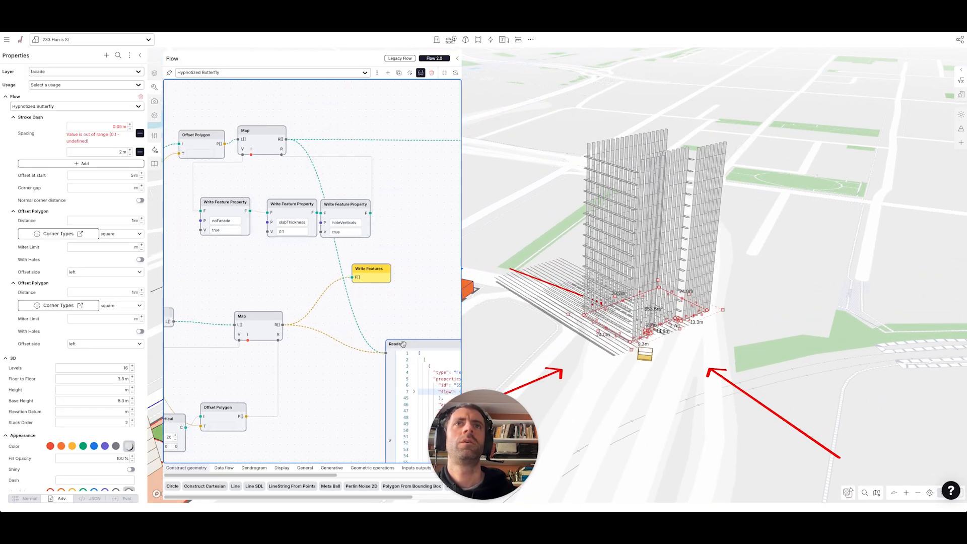
{"action": "scroll", "coordinate": [403, 343], "scroll_direction": "down", "scroll_amount": 5}
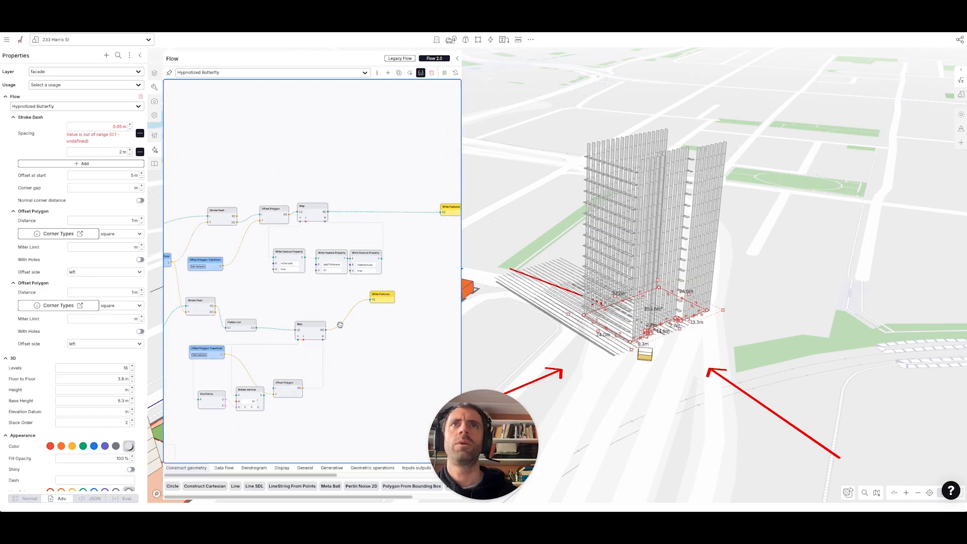
{"action": "scroll", "coordinate": [378, 337], "scroll_direction": "down", "scroll_amount": 2}
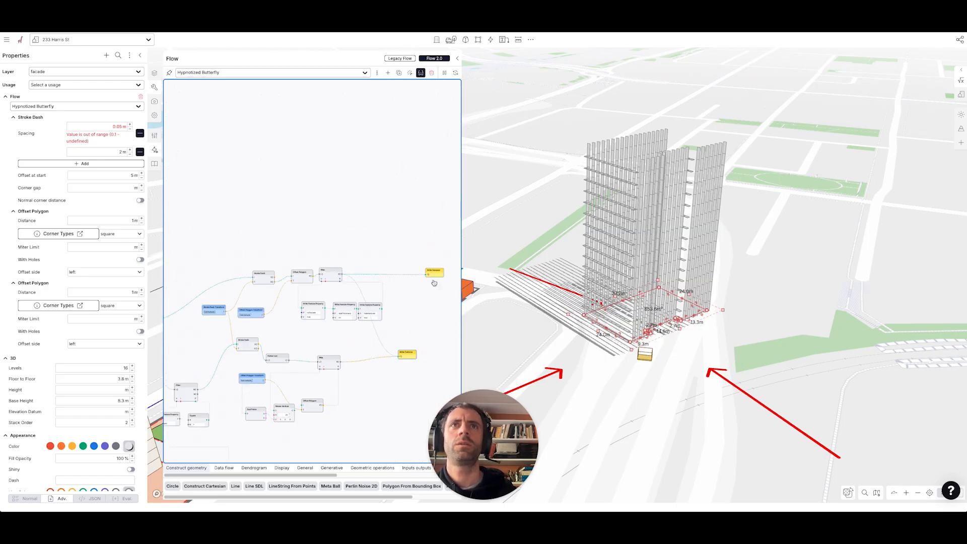
{"action": "scroll", "coordinate": [435, 306], "scroll_direction": "down", "scroll_amount": 2}
{"action": "left_click_drag", "start_coordinate": [205, 267], "coordinate": [335, 244]}
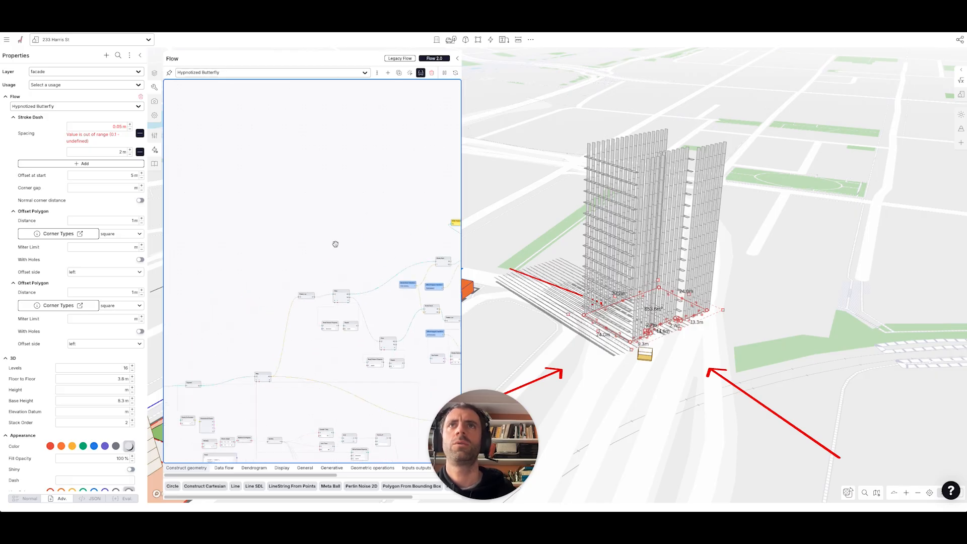
{"action": "left_click_drag", "start_coordinate": [198, 353], "coordinate": [338, 319]}
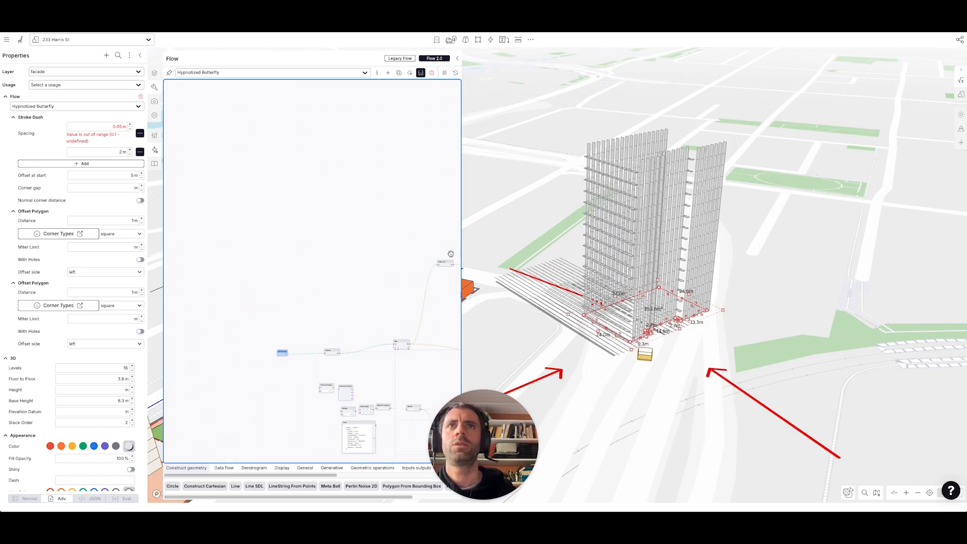
{"action": "scroll", "coordinate": [281, 351], "scroll_direction": "up", "scroll_amount": 2}
{"action": "scroll", "coordinate": [314, 328], "scroll_direction": "down", "scroll_amount": 5}
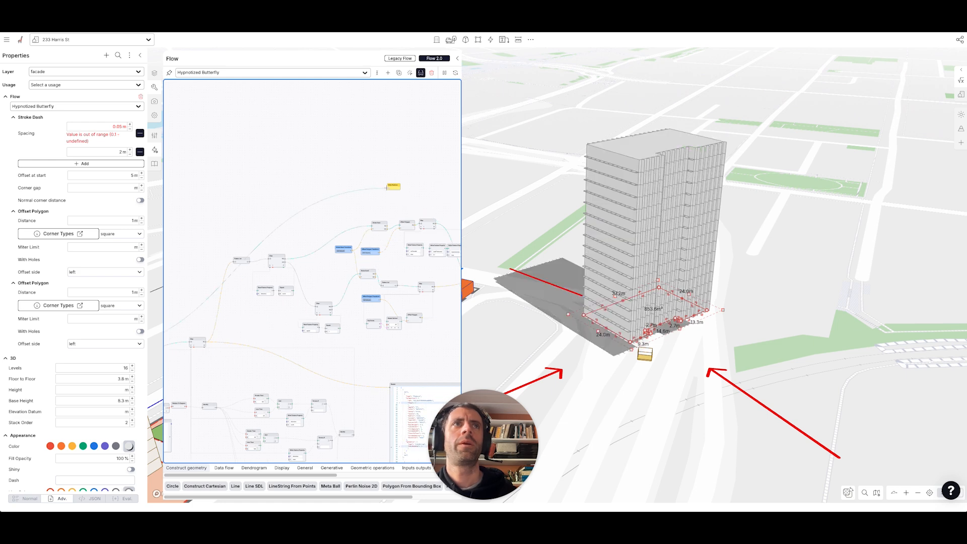
{"action": "left_click_drag", "start_coordinate": [397, 185], "coordinate": [390, 161]}
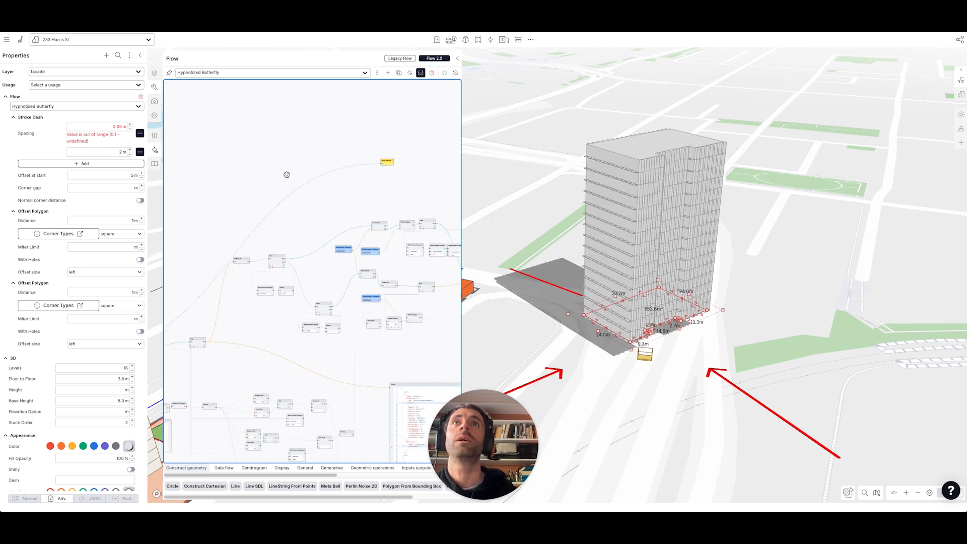
Add a Write Feature Property node above the graph that sets the property shiny to true
{"action": "double_click", "coordinate": [286, 175]}
{"action": "type", "text": "write"}
{"action": "left_click", "coordinate": [282, 214]}
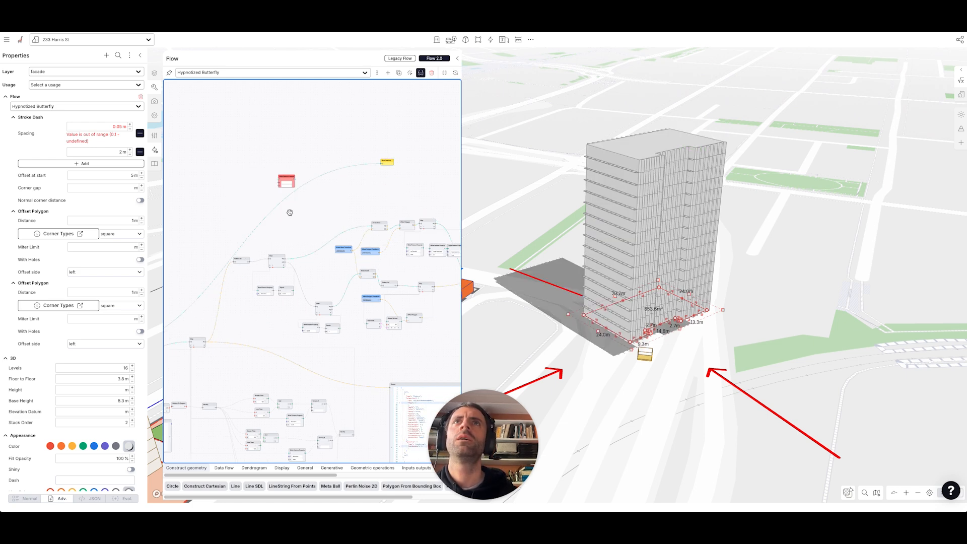
{"action": "scroll", "coordinate": [282, 163], "scroll_direction": "up", "scroll_amount": 5}
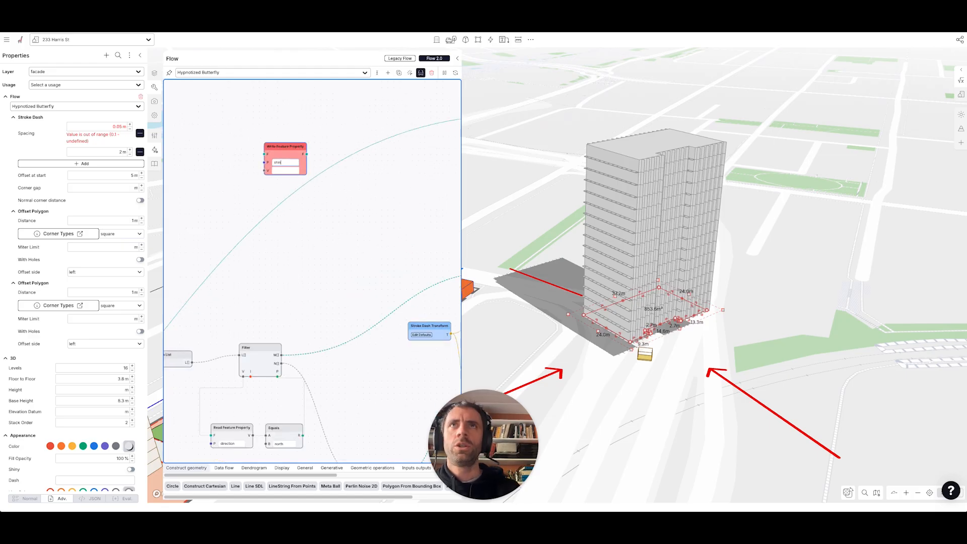
{"action": "left_click", "coordinate": [285, 170]}
{"action": "type", "text": "true"}
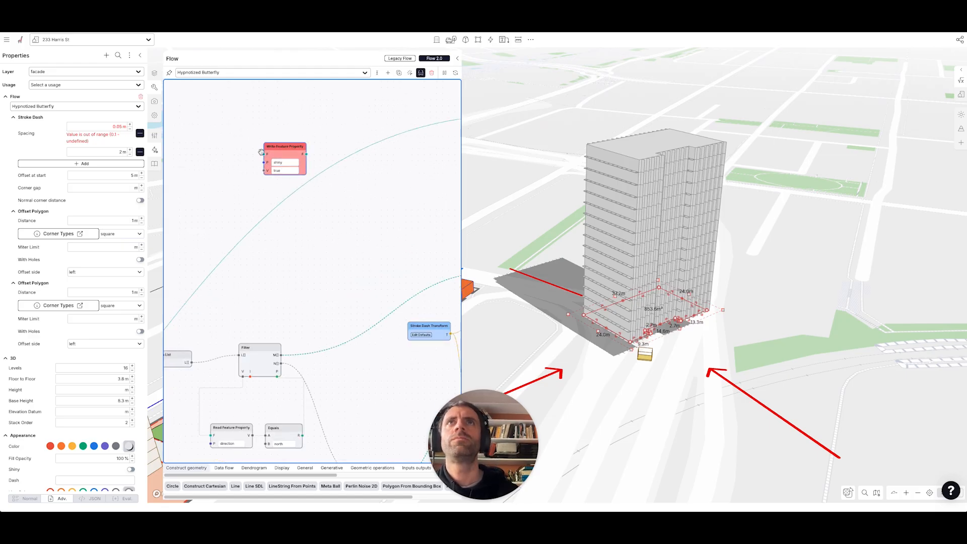
Route the upstream building features through the shiny node into the upper Write Features node, and line the nodes up
{"action": "left_click_drag", "start_coordinate": [264, 154], "coordinate": [253, 395]}
{"action": "scroll", "coordinate": [330, 149], "scroll_direction": "down", "scroll_amount": 4}
{"action": "left_click_drag", "start_coordinate": [349, 220], "coordinate": [214, 206]}
{"action": "mouse_move", "coordinate": [386, 278]}
{"action": "left_mouse_down"}
{"action": "mouse_move", "coordinate": [328, 298]}
{"action": "mouse_move", "coordinate": [258, 295]}
{"action": "left_mouse_up"}
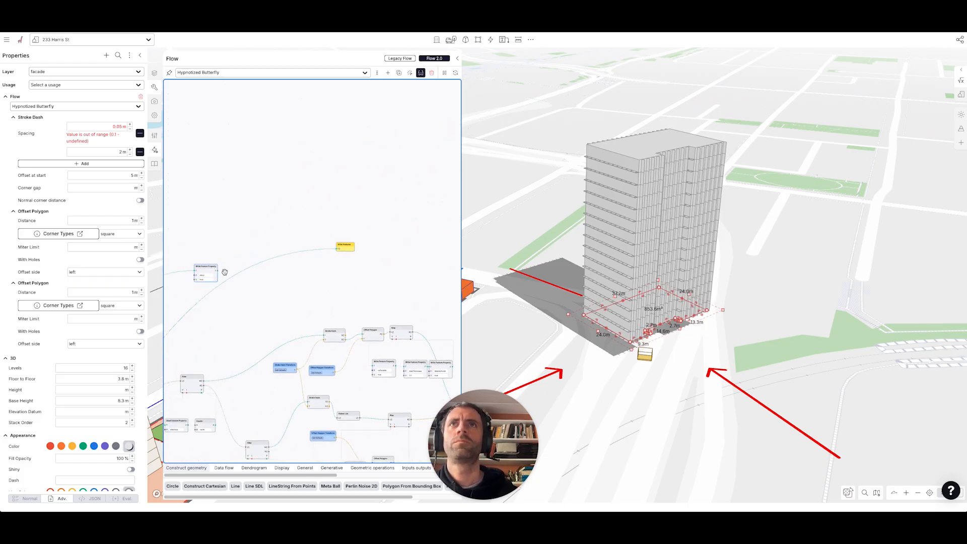
{"action": "left_click", "coordinate": [336, 250]}
{"action": "right_click_drag", "start_coordinate": [628, 362], "coordinate": [655, 362]}
{"action": "right_click_drag", "start_coordinate": [739, 349], "coordinate": [707, 343]}
{"action": "right_click_drag", "start_coordinate": [568, 342], "coordinate": [594, 309]}
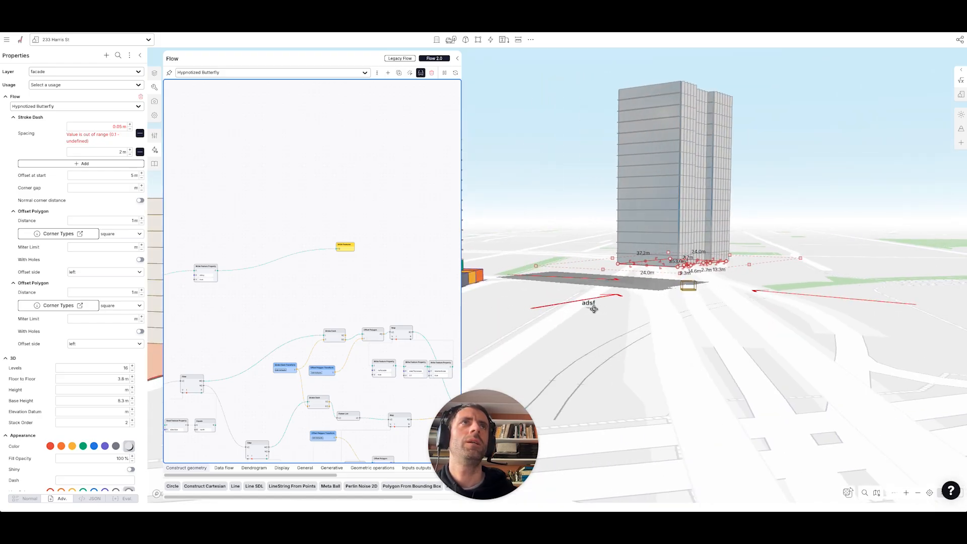
{"action": "left_click_drag", "start_coordinate": [204, 267], "coordinate": [204, 251]}
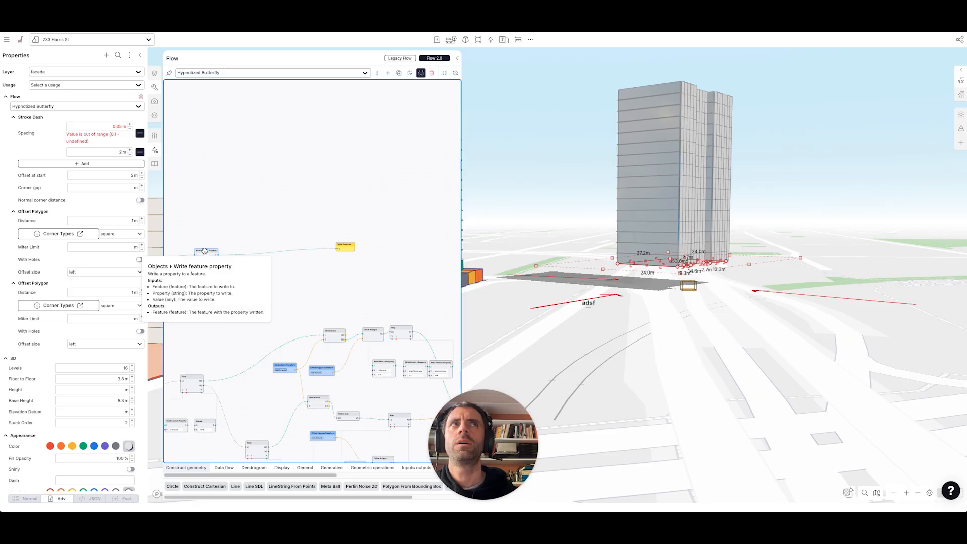
Change the building's fill color to a custom light blue
{"action": "scroll", "coordinate": [356, 249], "scroll_direction": "down", "scroll_amount": 5}
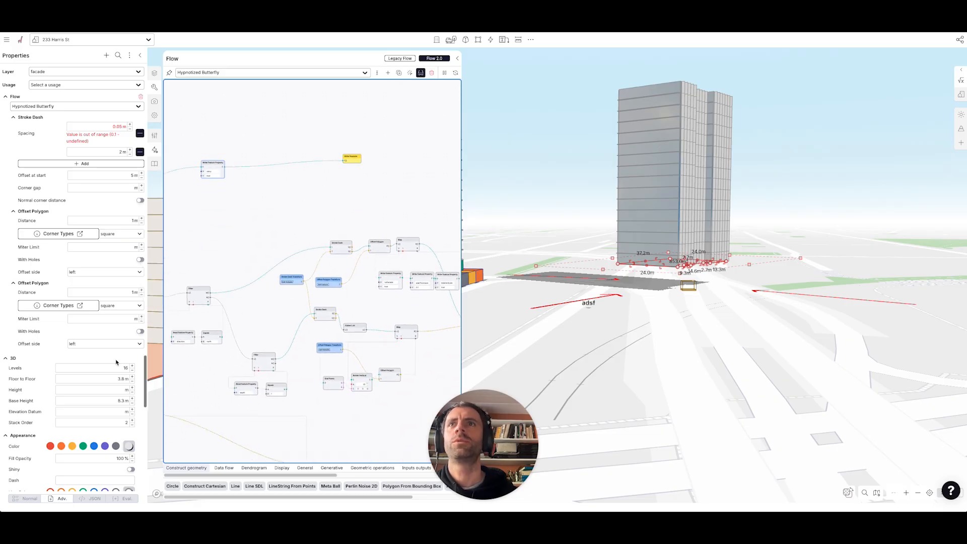
{"action": "left_click", "coordinate": [130, 447]}
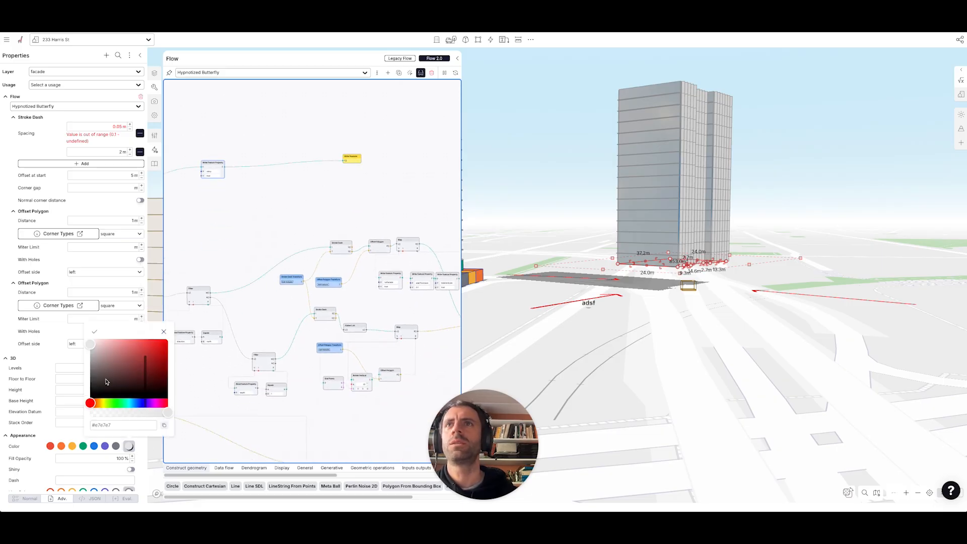
{"action": "left_click", "coordinate": [131, 403]}
{"action": "left_click", "coordinate": [104, 343]}
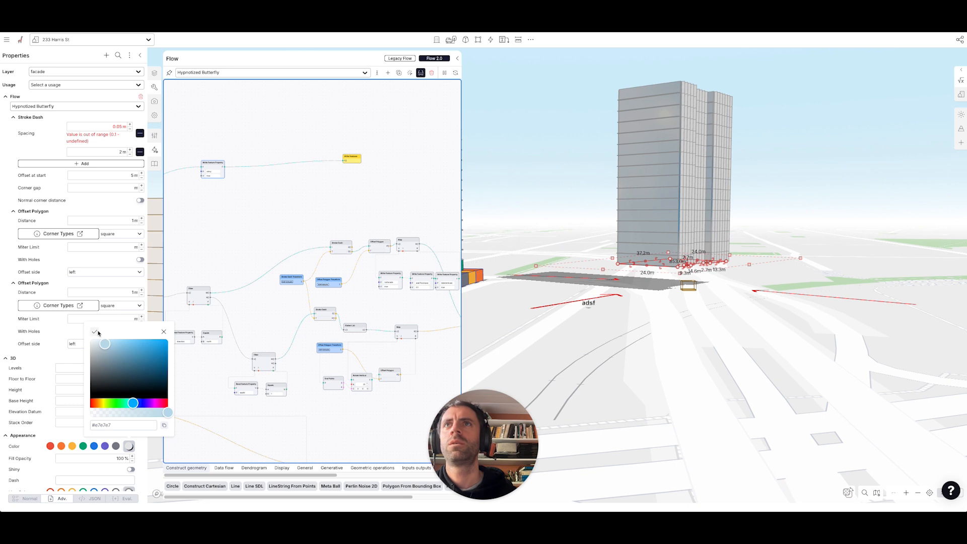
{"action": "left_click", "coordinate": [95, 332]}
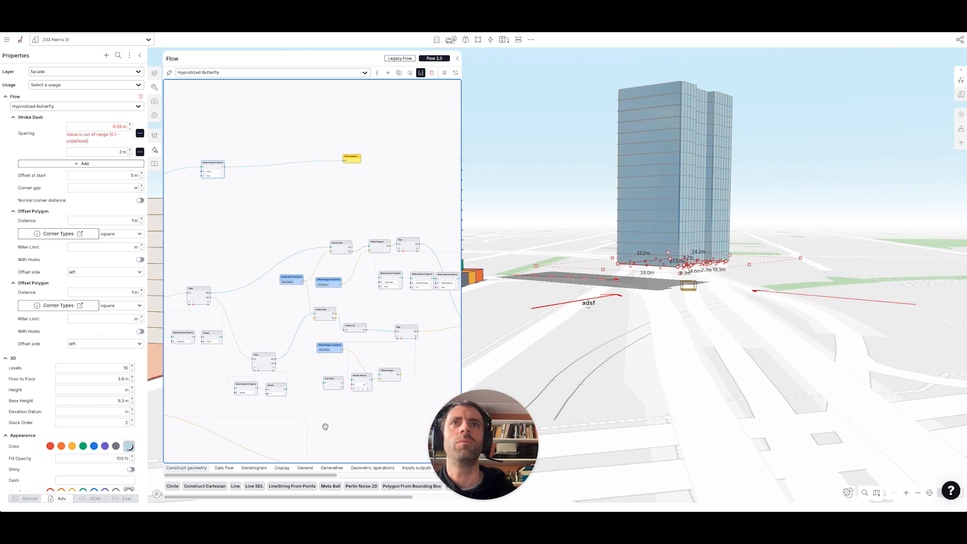
Add an Input Parameter node below the graph and name it louvre color
{"action": "left_click_drag", "start_coordinate": [398, 414], "coordinate": [291, 363]}
{"action": "double_click", "coordinate": [316, 362]}
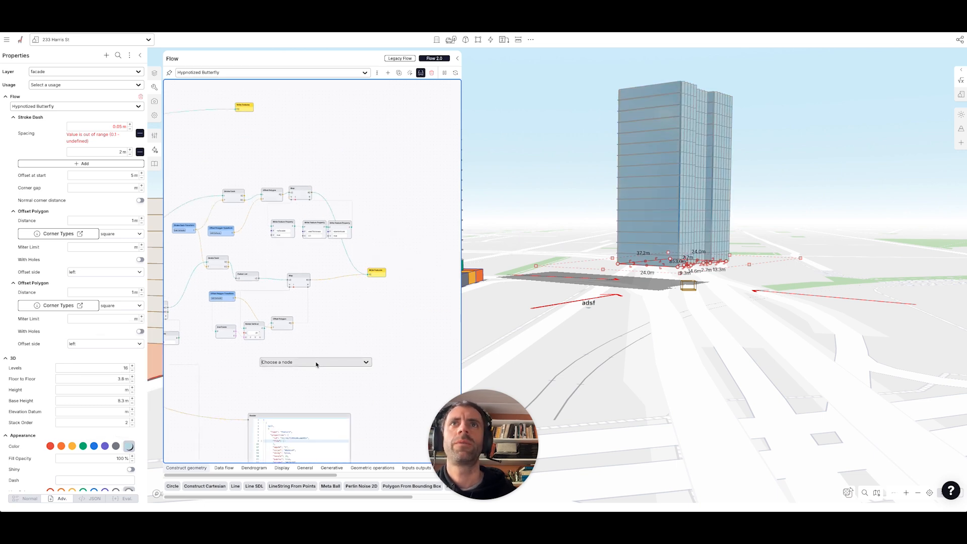
{"action": "type", "text": "inp"}
{"action": "key", "text": "Down"}
{"action": "key", "text": "Down"}
{"action": "key", "text": "Return"}
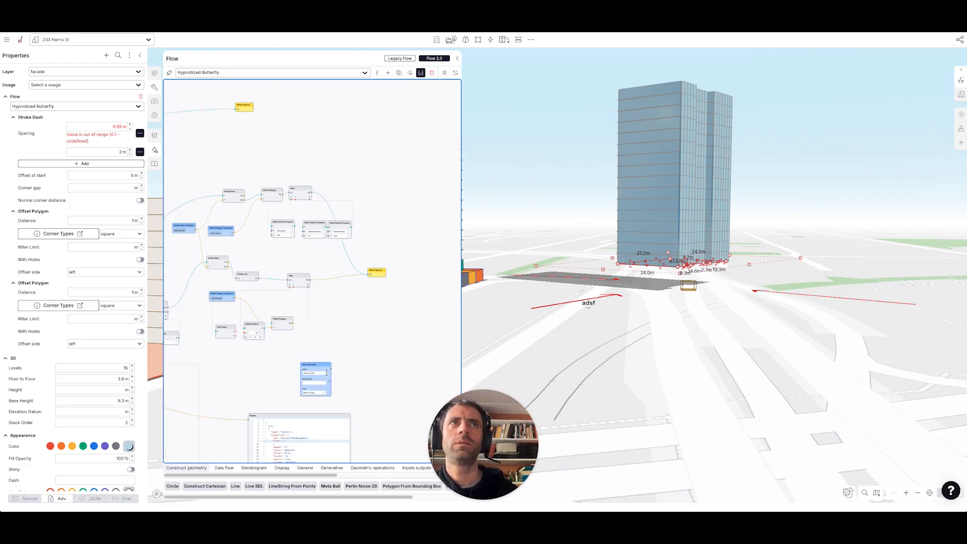
Set the louvre color parameter's type to color with the light grey default #d5d5d5
{"action": "scroll", "coordinate": [306, 410], "scroll_direction": "up", "scroll_amount": 5}
{"action": "left_click", "coordinate": [313, 375]}
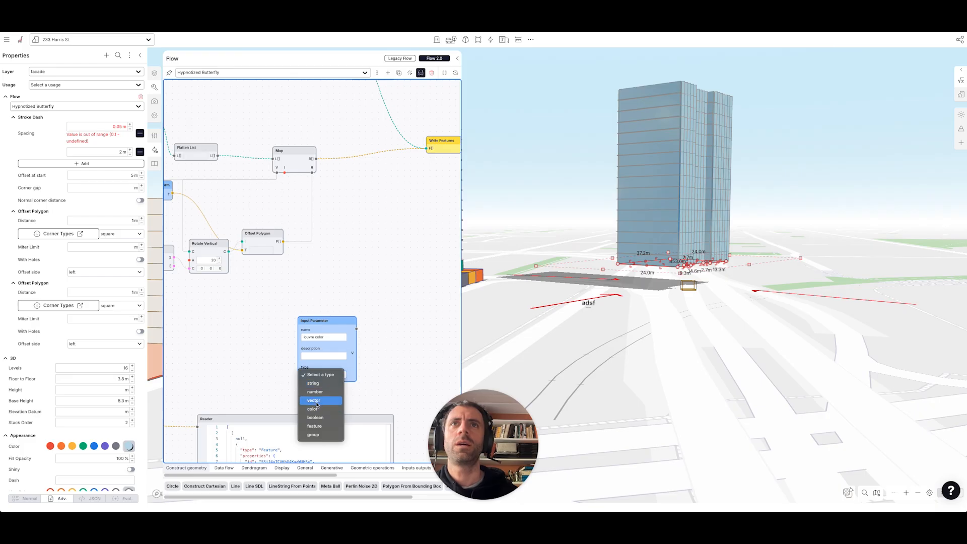
{"action": "left_click", "coordinate": [313, 408]}
{"action": "left_click", "coordinate": [295, 395]}
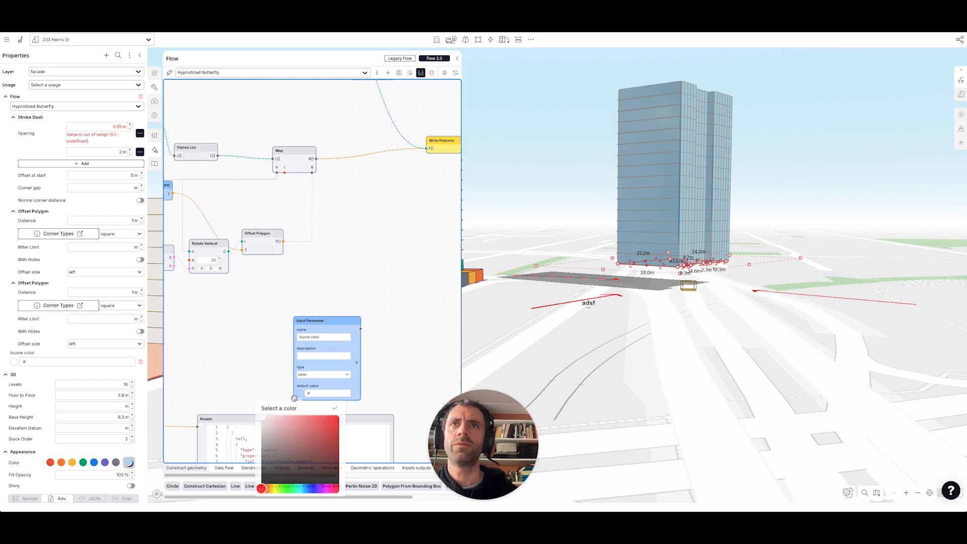
{"action": "left_click_drag", "start_coordinate": [262, 428], "coordinate": [257, 426]}
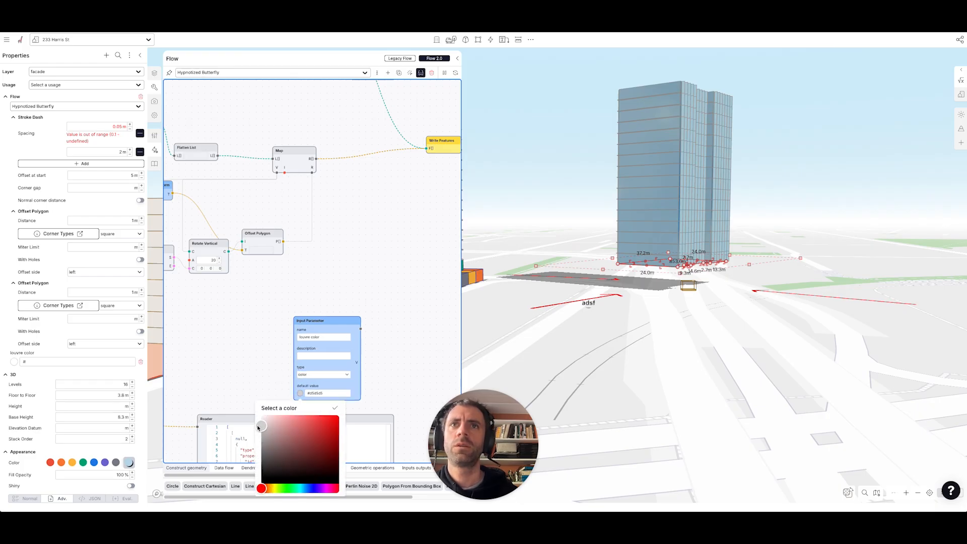
{"action": "left_click", "coordinate": [264, 381]}
Move the lower Write Features node further out and add a Flatten List node in front of it
{"action": "scroll", "coordinate": [334, 281], "scroll_direction": "down", "scroll_amount": 5}
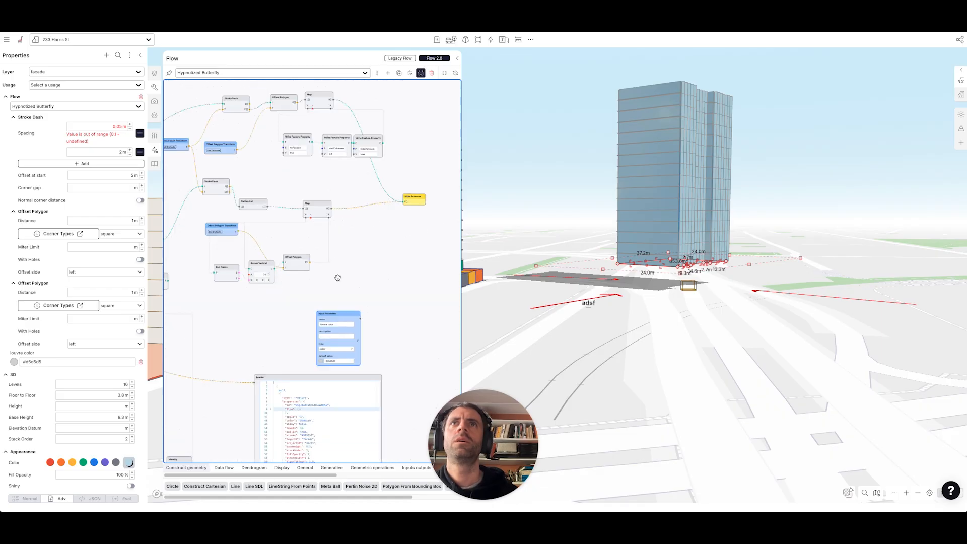
{"action": "left_click_drag", "start_coordinate": [404, 145], "coordinate": [354, 203]}
{"action": "left_click_drag", "start_coordinate": [365, 264], "coordinate": [407, 249]}
{"action": "double_click", "coordinate": [363, 274]}
{"action": "type", "text": "flat"}
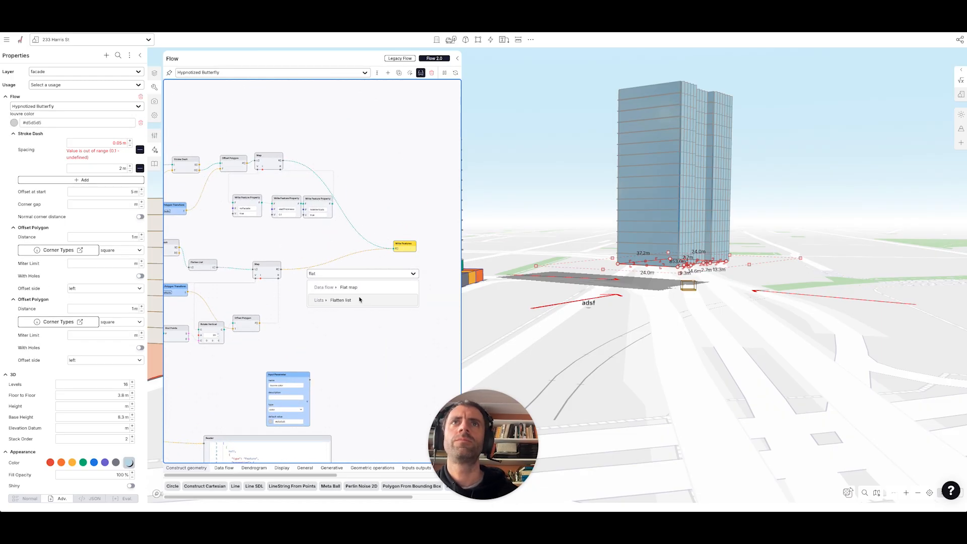
{"action": "left_click", "coordinate": [360, 300]}
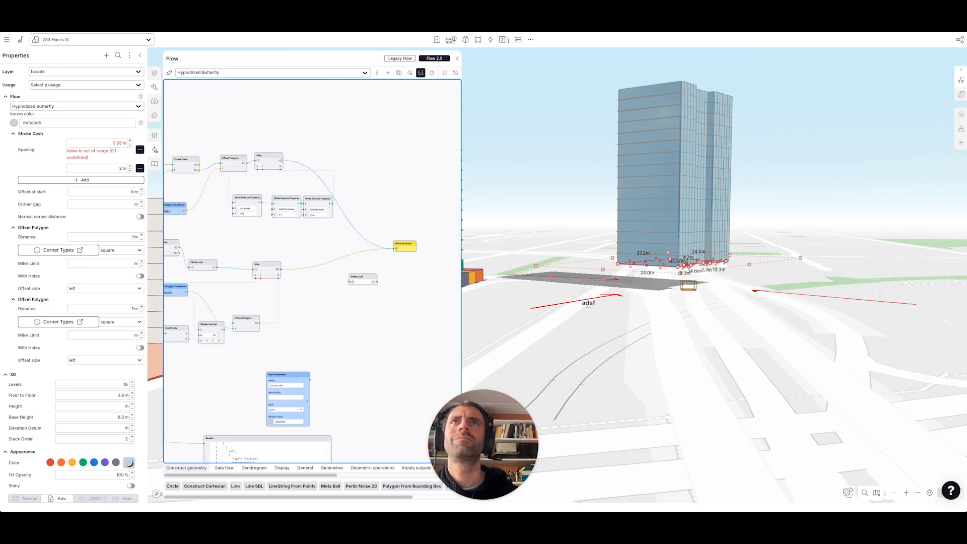
Insert a Write Property node for color after the noFacade node and feed its value from the louvre color parameter
{"action": "left_click_drag", "start_coordinate": [242, 198], "coordinate": [219, 202]}
{"action": "double_click", "coordinate": [270, 220]}
{"action": "type", "text": "write"}
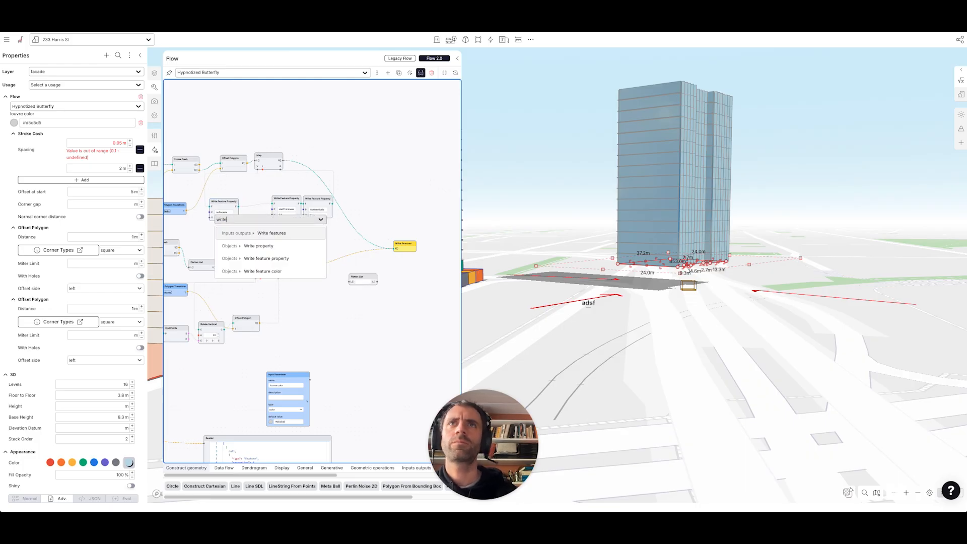
{"action": "left_click", "coordinate": [268, 245]}
{"action": "left_click_drag", "start_coordinate": [239, 207], "coordinate": [259, 229]}
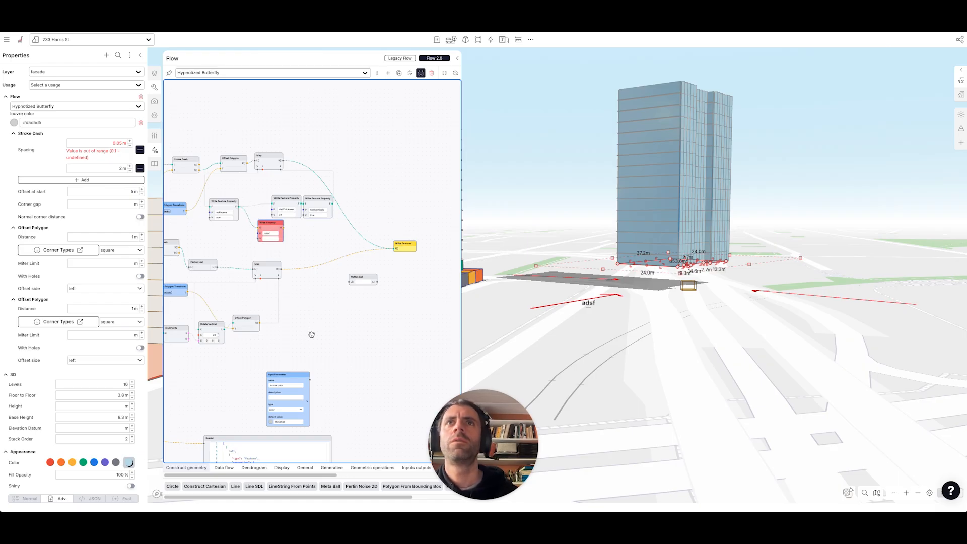
{"action": "left_click_drag", "start_coordinate": [310, 377], "coordinate": [284, 230]}
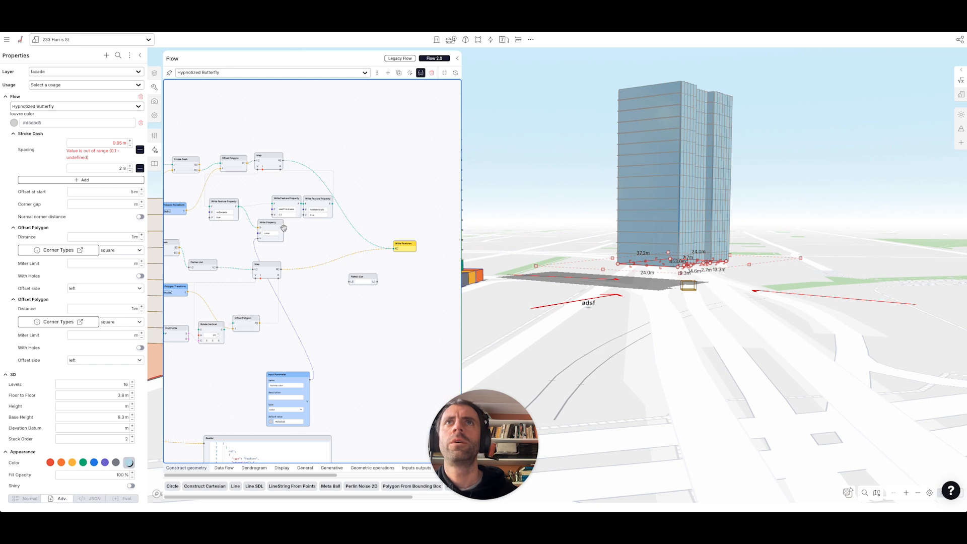
{"action": "left_click_drag", "start_coordinate": [272, 223], "coordinate": [263, 222]}
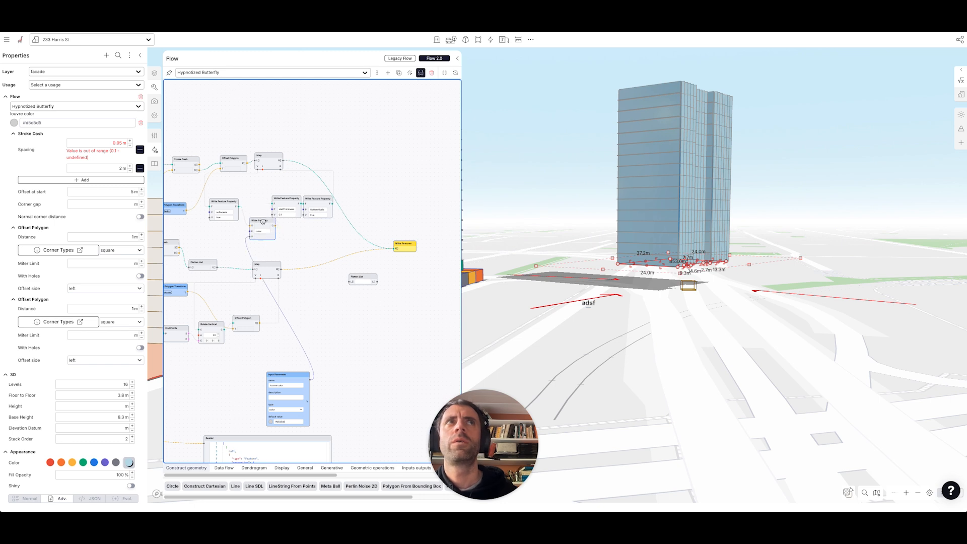
Place a copy of the Write Property node after Offset Polygon, feed it the louvre color, and remove the stray connection to the upper nodes
{"action": "key", "text": "ctrl+v"}
{"action": "left_click_drag", "start_coordinate": [298, 303], "coordinate": [256, 251]}
{"action": "scroll", "coordinate": [249, 333], "scroll_direction": "up", "scroll_amount": 2}
{"action": "scroll", "coordinate": [300, 326], "scroll_direction": "down", "scroll_amount": 2}
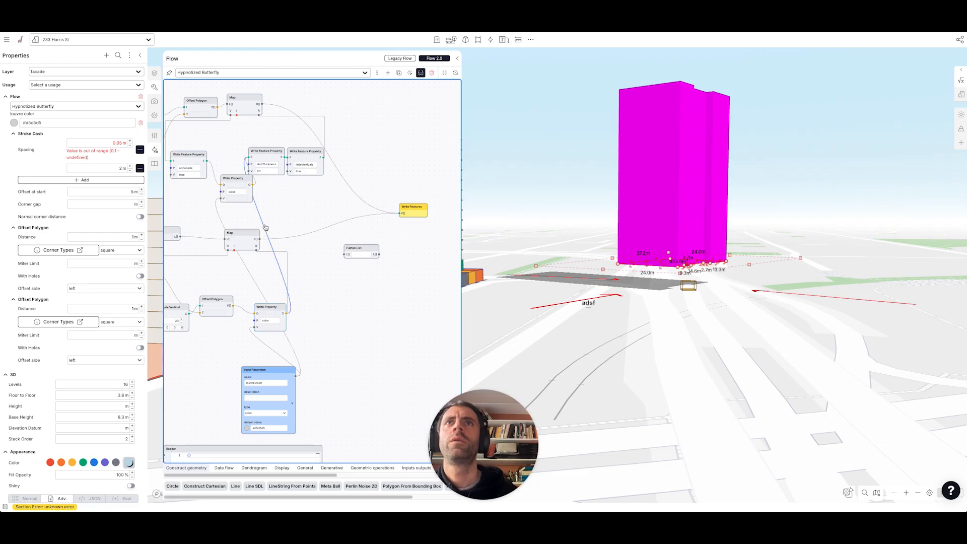
{"action": "key", "text": "BackSpace"}
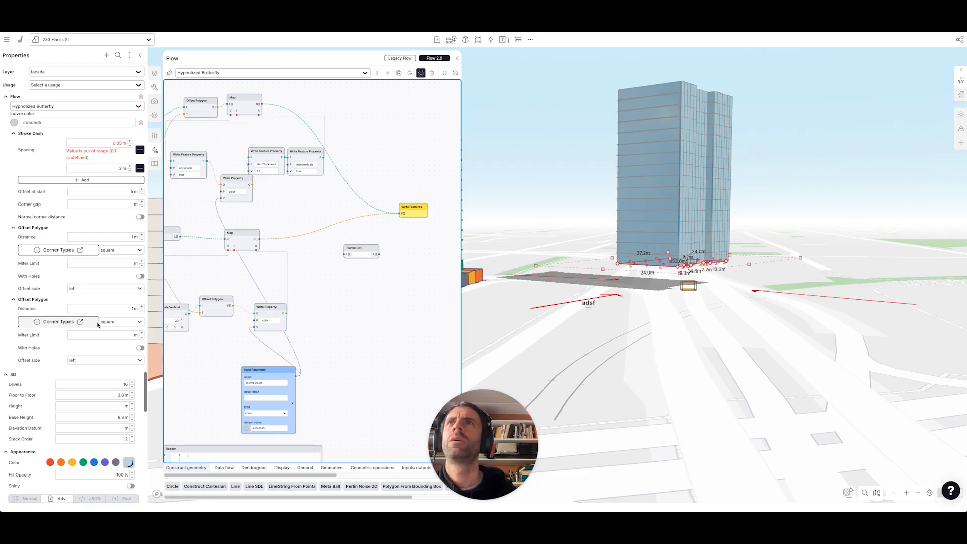
Set the building's louvre color parameter to bright purple, #dc33ff
{"action": "left_click", "coordinate": [14, 123]}
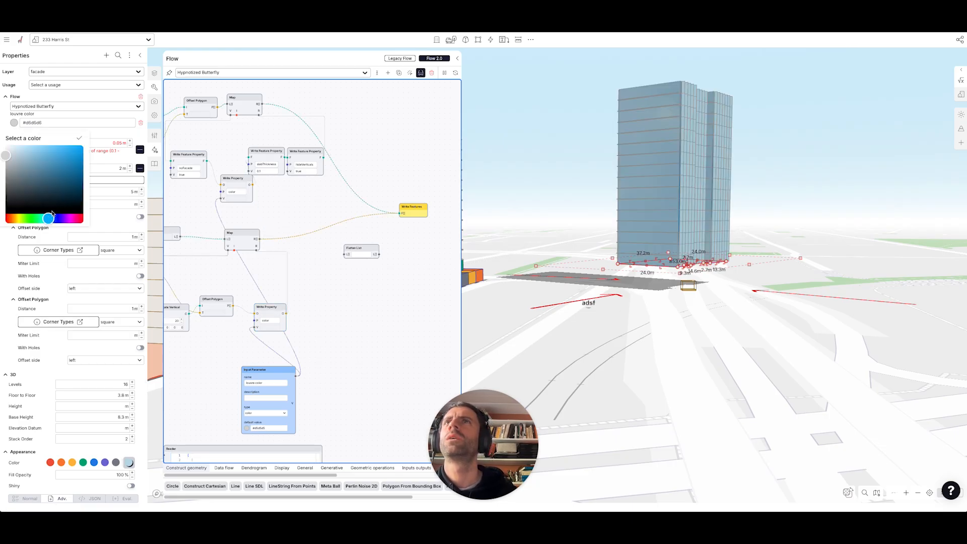
{"action": "left_click", "coordinate": [68, 219]}
{"action": "left_click", "coordinate": [68, 147]}
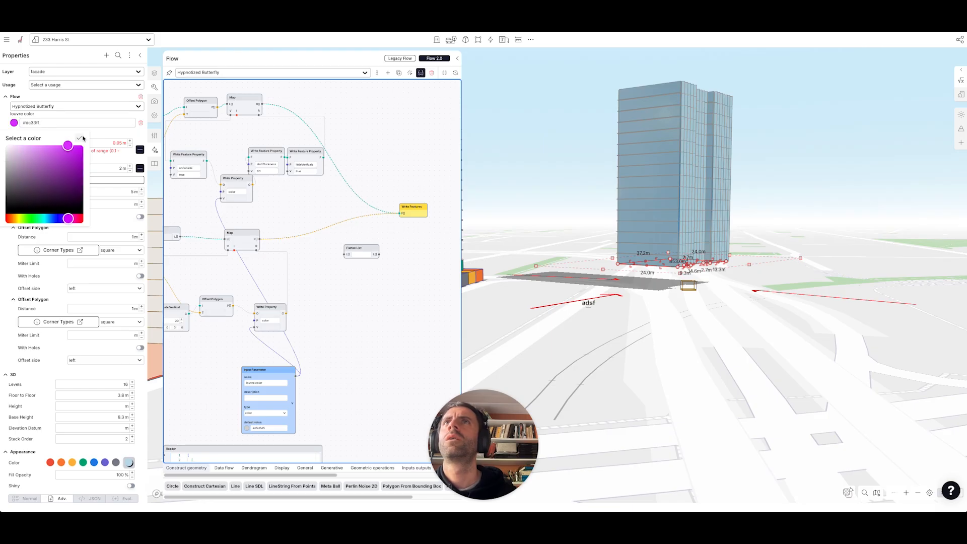
{"action": "left_click", "coordinate": [79, 138]}
Change the upper Write Property node's property to properties.color and reload the page
{"action": "left_click_drag", "start_coordinate": [268, 307], "coordinate": [321, 303]}
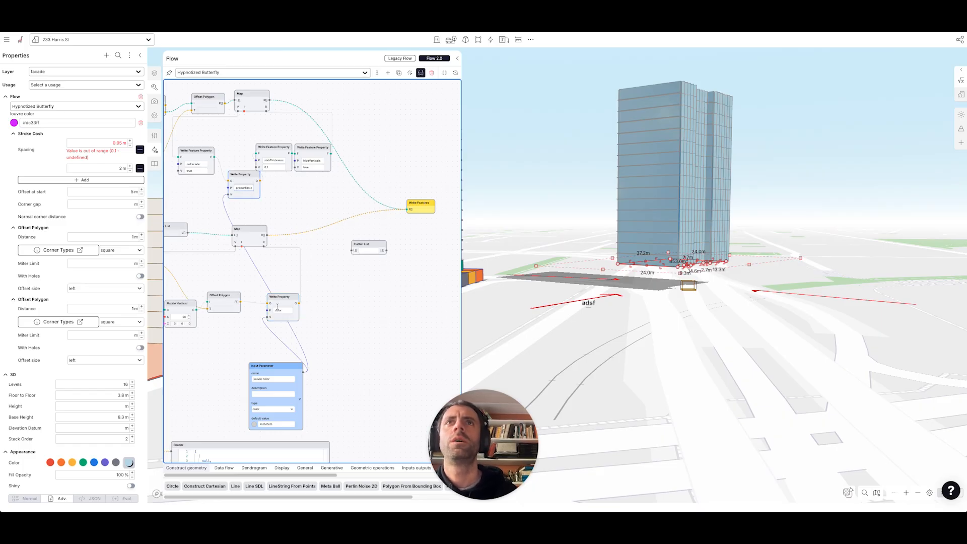
{"action": "key", "text": "super+r"}
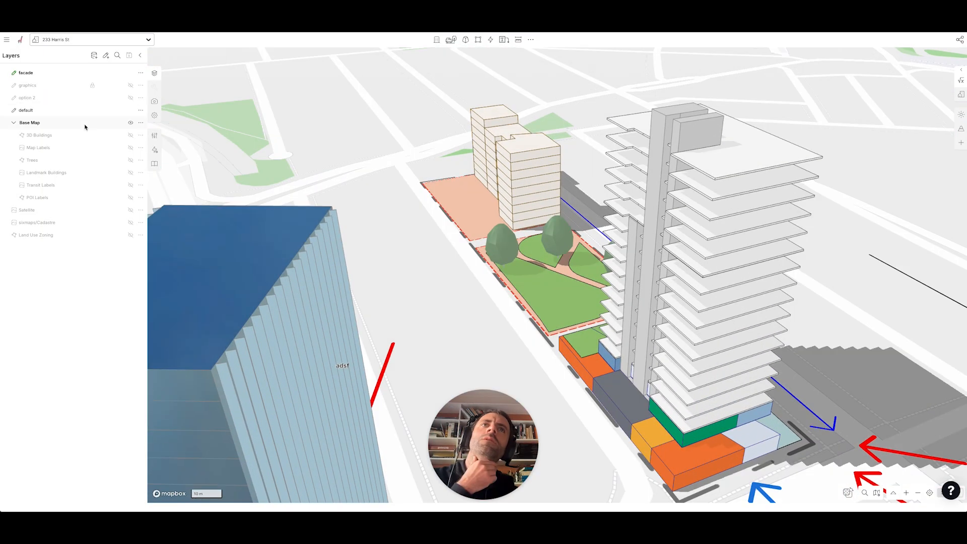
Reopen the building's flow and set the lower Write Property node's property to properties.color
{"action": "left_click", "coordinate": [269, 301]}
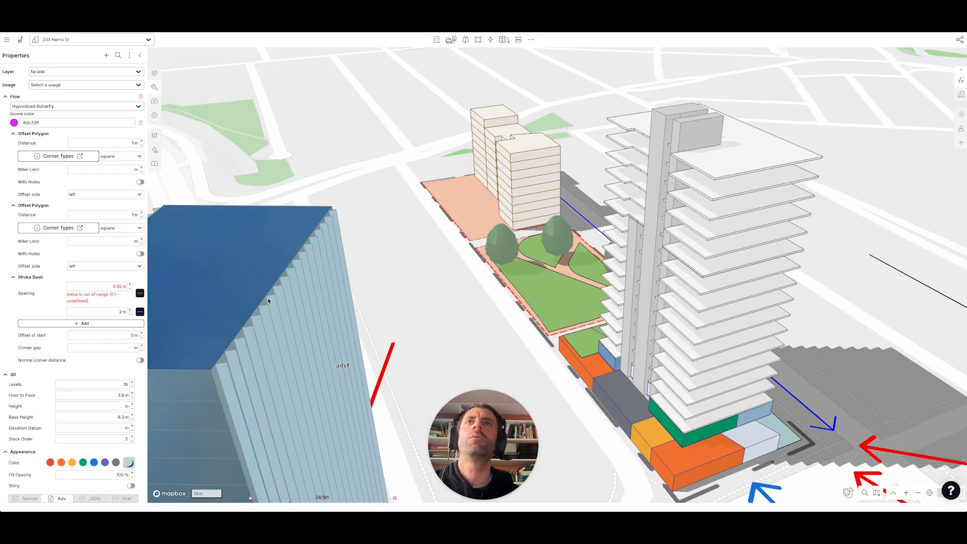
{"action": "left_click", "coordinate": [155, 149]}
{"action": "scroll", "coordinate": [355, 265], "scroll_direction": "down", "scroll_amount": 5}
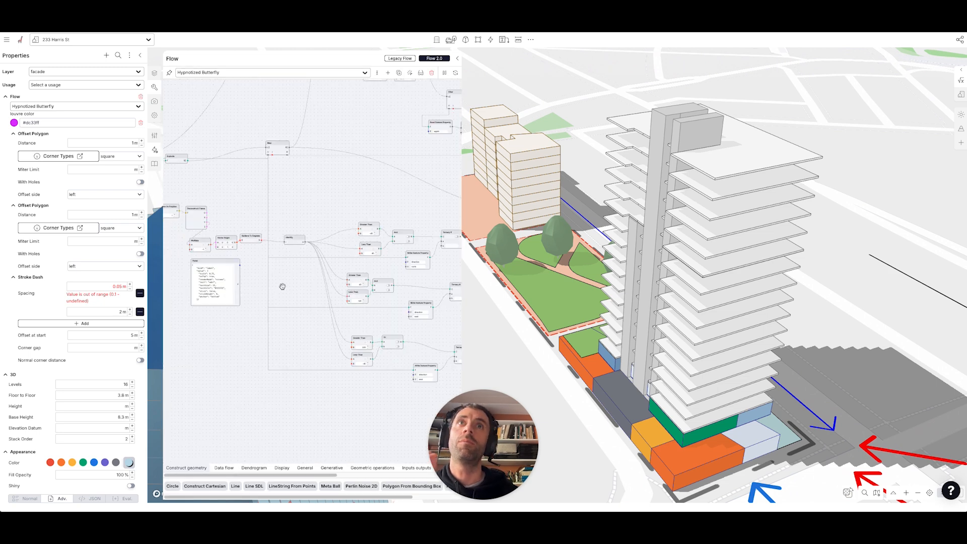
{"action": "scroll", "coordinate": [352, 157], "scroll_direction": "up", "scroll_amount": 5}
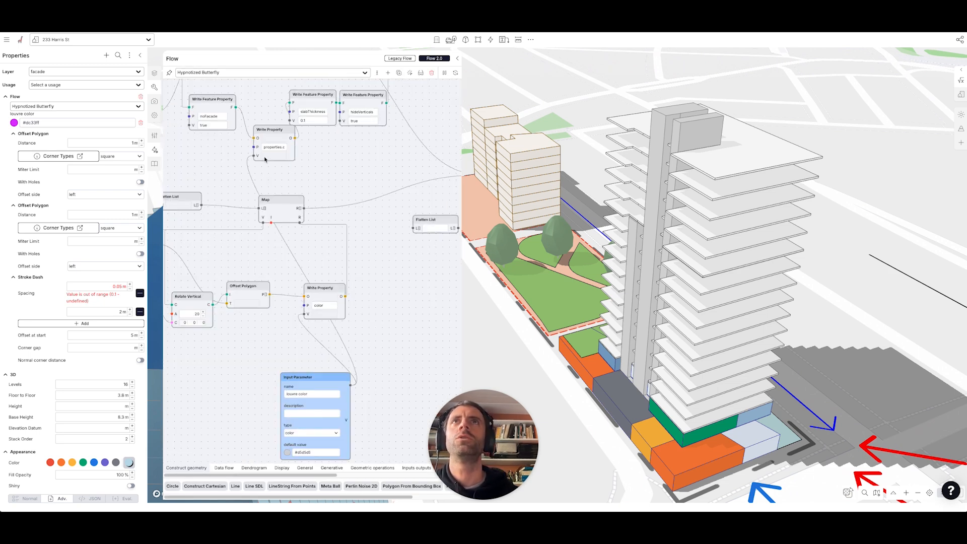
{"action": "left_click", "coordinate": [319, 148]}
{"action": "left_click", "coordinate": [327, 304]}
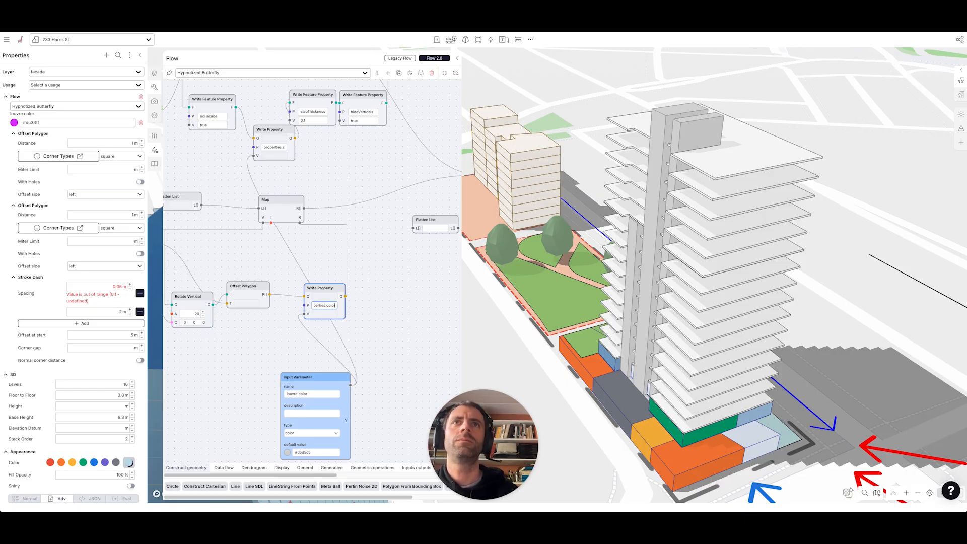
{"action": "left_click", "coordinate": [385, 324]}
Examine the louvre colors on the tower's facades from several angles
{"action": "scroll", "coordinate": [644, 272], "scroll_direction": "down", "scroll_amount": 5}
{"action": "left_click", "coordinate": [547, 304]}
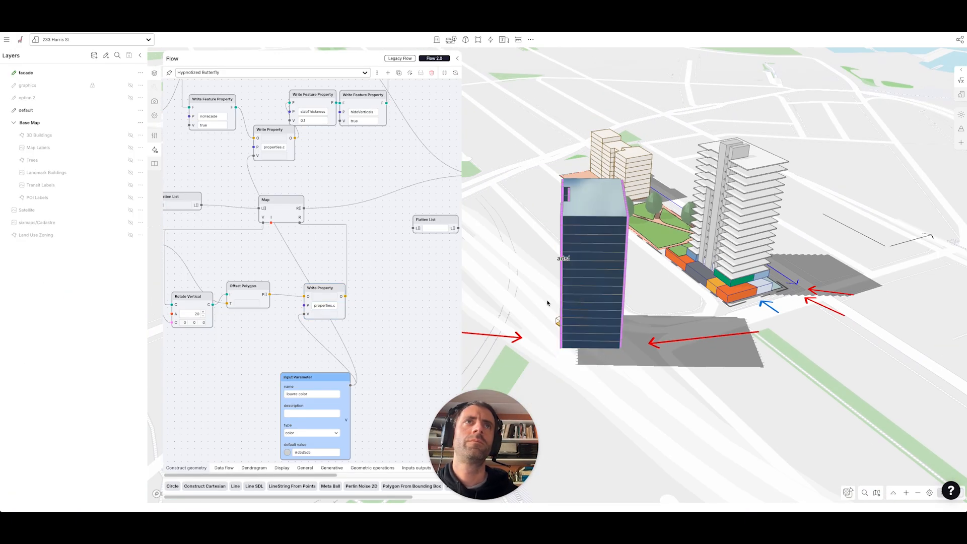
{"action": "right_click_drag", "start_coordinate": [547, 304], "coordinate": [584, 301]}
{"action": "left_click_drag", "start_coordinate": [647, 288], "coordinate": [598, 329]}
{"action": "right_click_drag", "start_coordinate": [597, 328], "coordinate": [645, 305]}
{"action": "scroll", "coordinate": [670, 276], "scroll_direction": "up", "scroll_amount": 5}
{"action": "right_click_drag", "start_coordinate": [680, 275], "coordinate": [689, 313]}
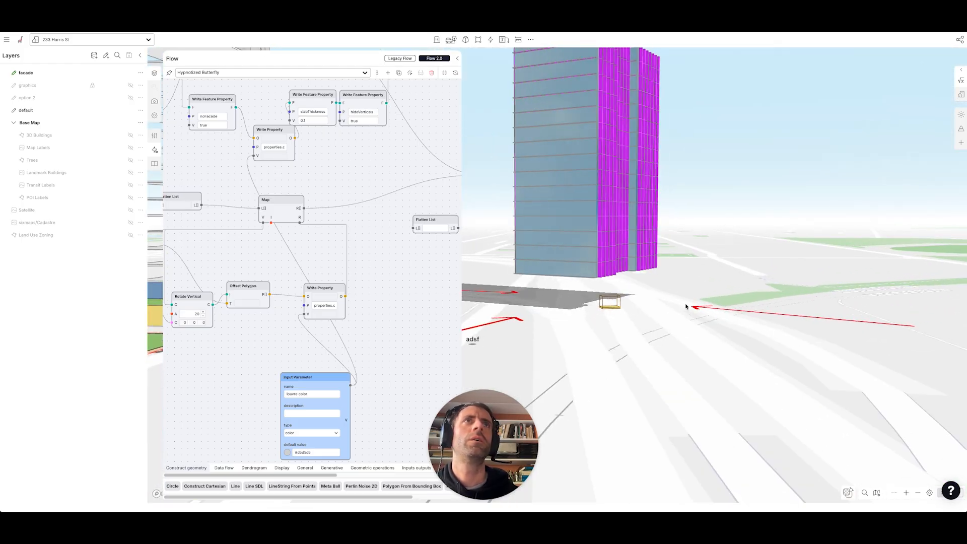
Set the tower's louvre color parameter to medium grey, #a0a0a0
{"action": "left_click", "coordinate": [625, 262]}
{"action": "left_click", "coordinate": [14, 123]}
{"action": "left_click", "coordinate": [18, 178]}
{"action": "left_click_drag", "start_coordinate": [19, 178], "coordinate": [5, 170]}
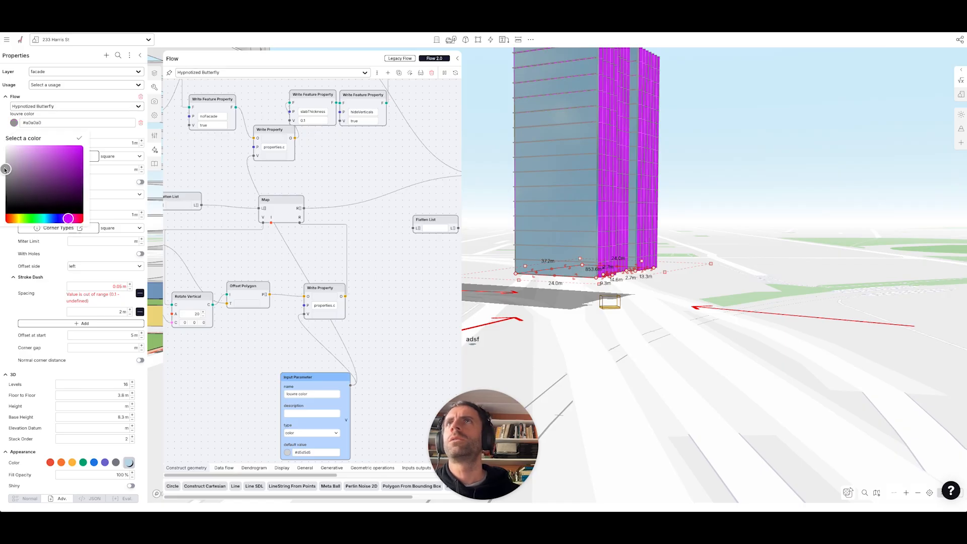
{"action": "left_click", "coordinate": [114, 141]}
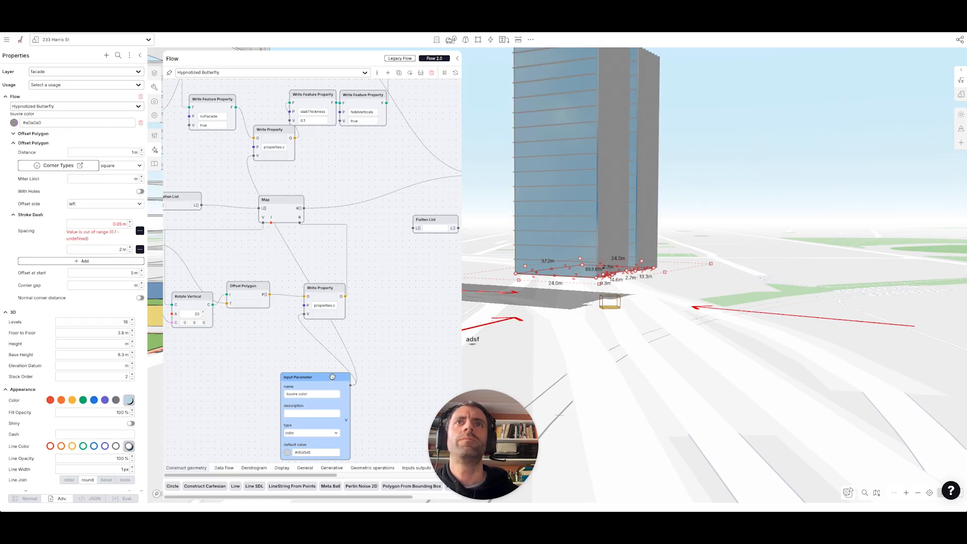
Add a Write Feature Property node beneath the lower Write Property node and set its property to stroke
{"action": "left_click_drag", "start_coordinate": [332, 377], "coordinate": [216, 371]}
{"action": "double_click", "coordinate": [361, 339]}
{"action": "type", "text": "write"}
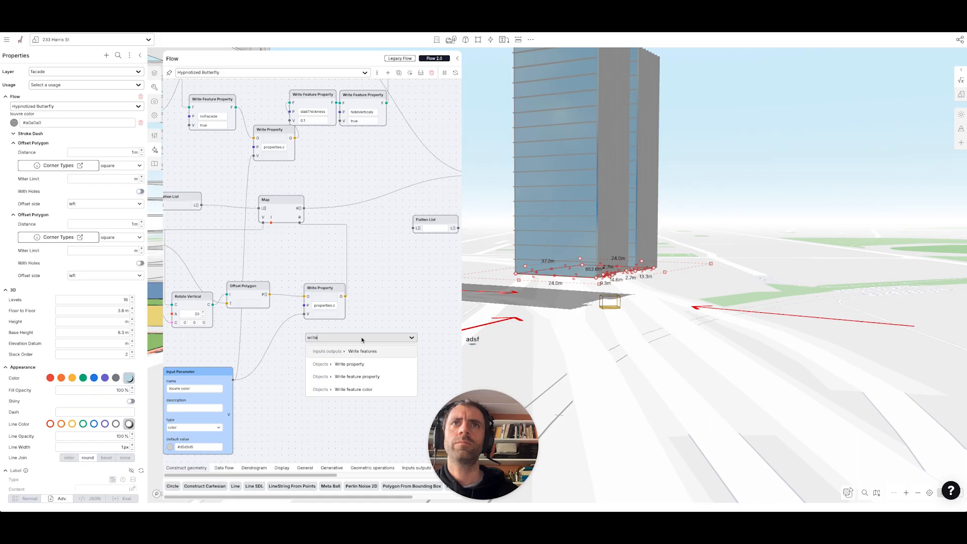
{"action": "left_click", "coordinate": [367, 376]}
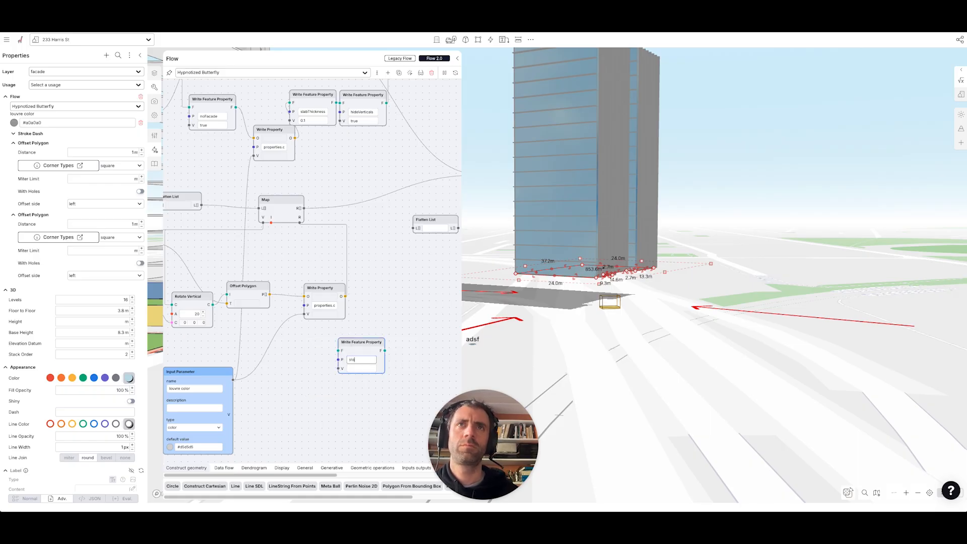
Duplicate the louvre color Input Parameter node below the original and name the copy louvre lines
{"action": "left_click_drag", "start_coordinate": [349, 390], "coordinate": [391, 327]}
{"action": "left_click_drag", "start_coordinate": [224, 308], "coordinate": [283, 366]}
{"action": "double_click", "coordinate": [272, 379]}
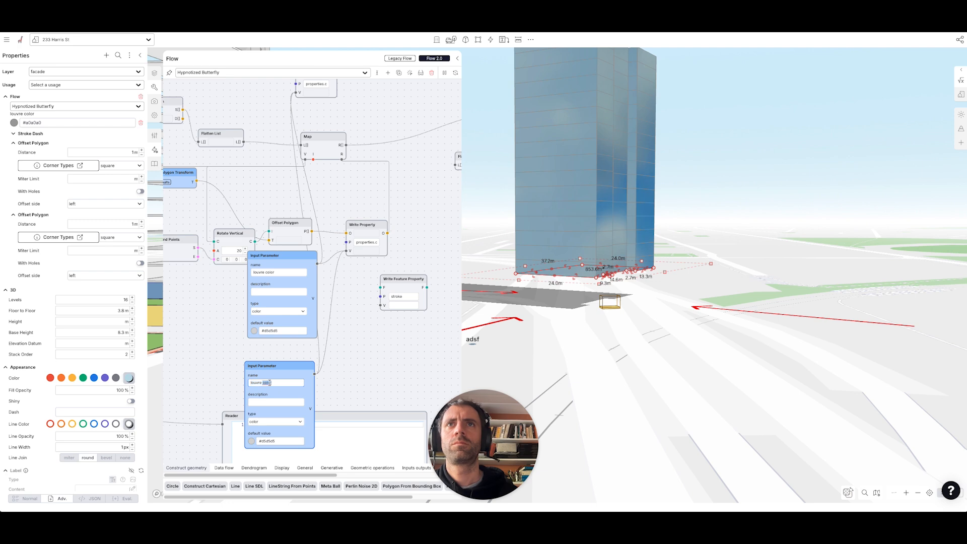
{"action": "type", "text": "lines"}
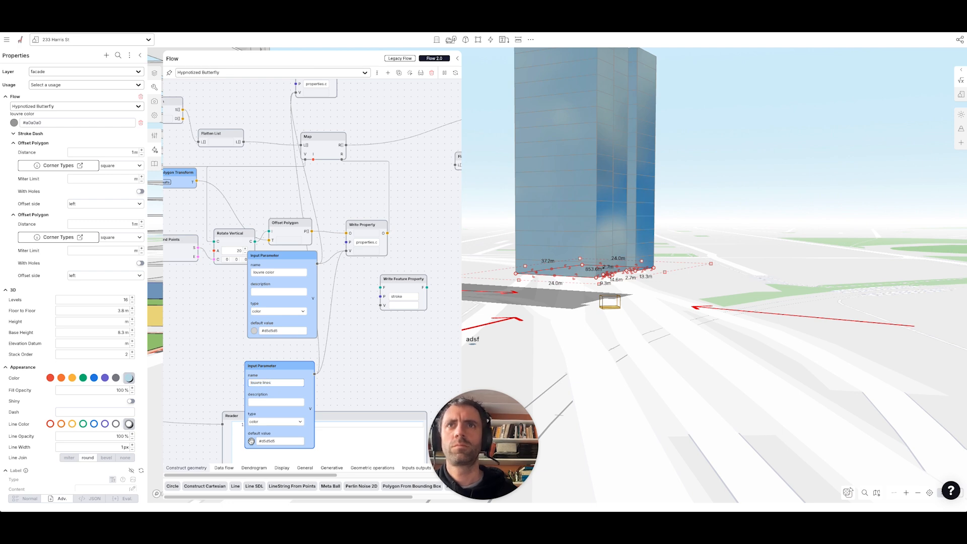
Set the louvre lines parameter's default color to dark grey, #757575
{"action": "scroll", "coordinate": [334, 419], "scroll_direction": "down", "scroll_amount": 2}
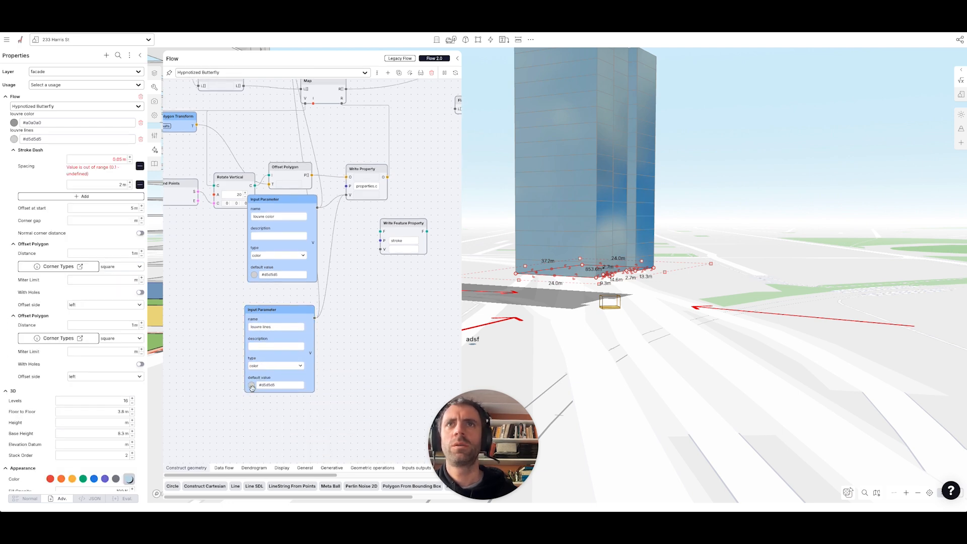
{"action": "left_click", "coordinate": [251, 385]}
{"action": "left_click", "coordinate": [218, 449]}
{"action": "left_click_drag", "start_coordinate": [218, 450], "coordinate": [212, 443]}
{"action": "left_click", "coordinate": [355, 280]}
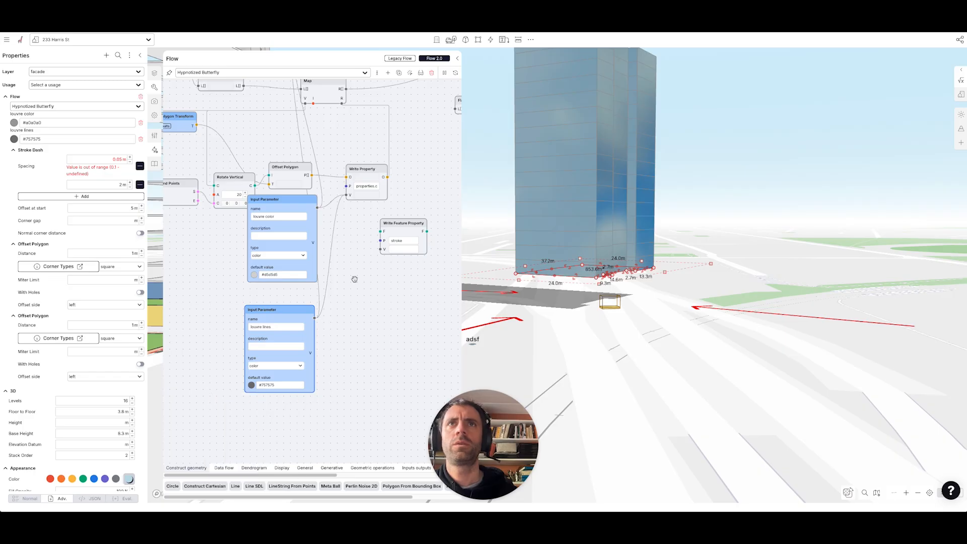
Connect the louvre lines parameter to the stroke node's value input and delete its copied connections to the Write Property nodes
{"action": "left_click_drag", "start_coordinate": [382, 249], "coordinate": [314, 318]}
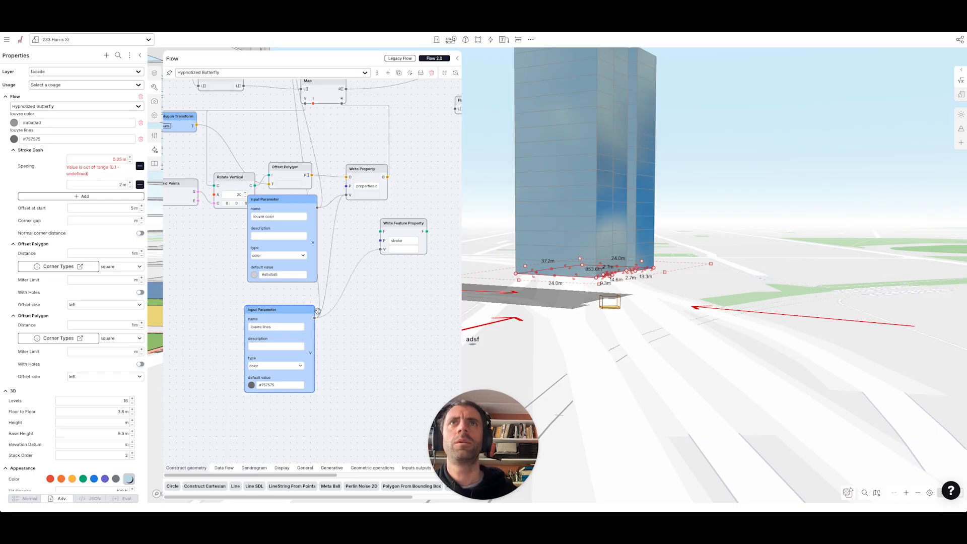
{"action": "key", "text": "BackSpace"}
{"action": "left_click", "coordinate": [319, 287]}
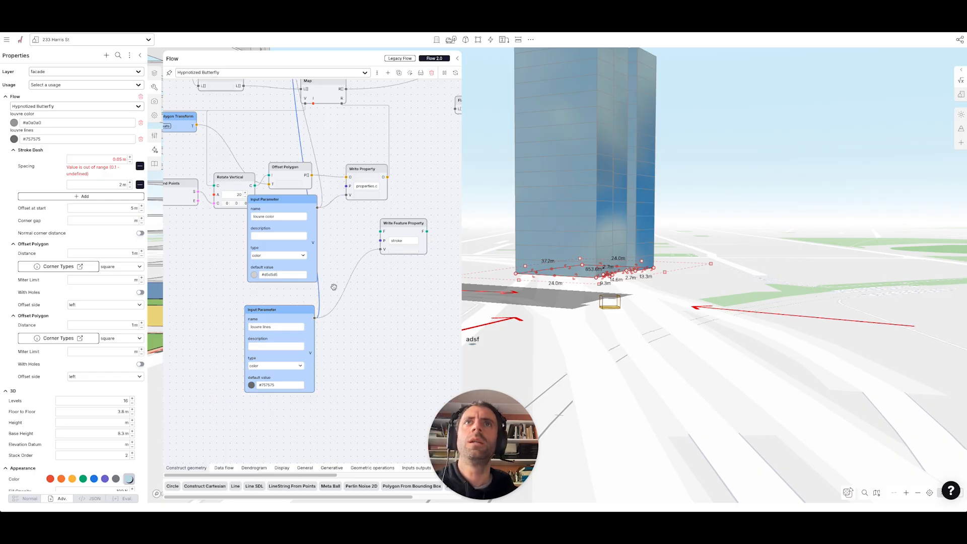
{"action": "key", "text": "BackSpace"}
Route the lower Write Property node's output through the stroke node into the lower Map node's result input
{"action": "scroll", "coordinate": [333, 334], "scroll_direction": "up", "scroll_amount": 2}
{"action": "left_click_drag", "start_coordinate": [329, 315], "coordinate": [336, 261]}
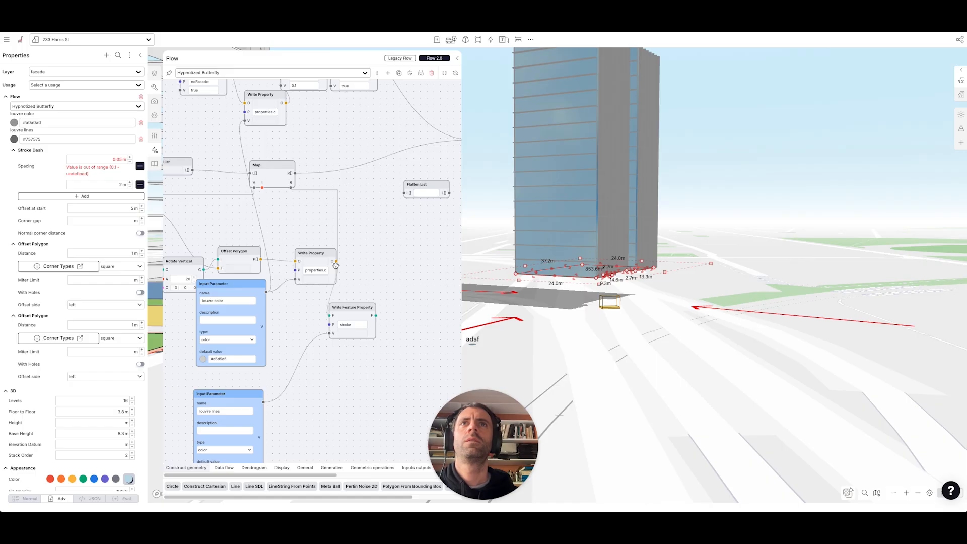
{"action": "left_click_drag", "start_coordinate": [375, 316], "coordinate": [291, 187]}
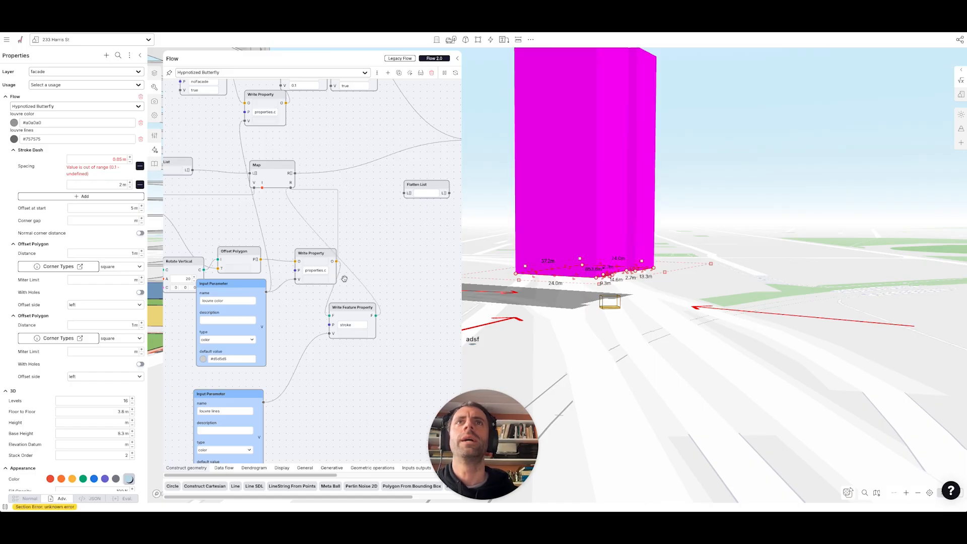
{"action": "left_click_drag", "start_coordinate": [352, 308], "coordinate": [380, 273]}
Paste a copy of the stroke node and wire it between the upper Write Property node and the slabThickness node
{"action": "scroll", "coordinate": [370, 329], "scroll_direction": "down", "scroll_amount": 3}
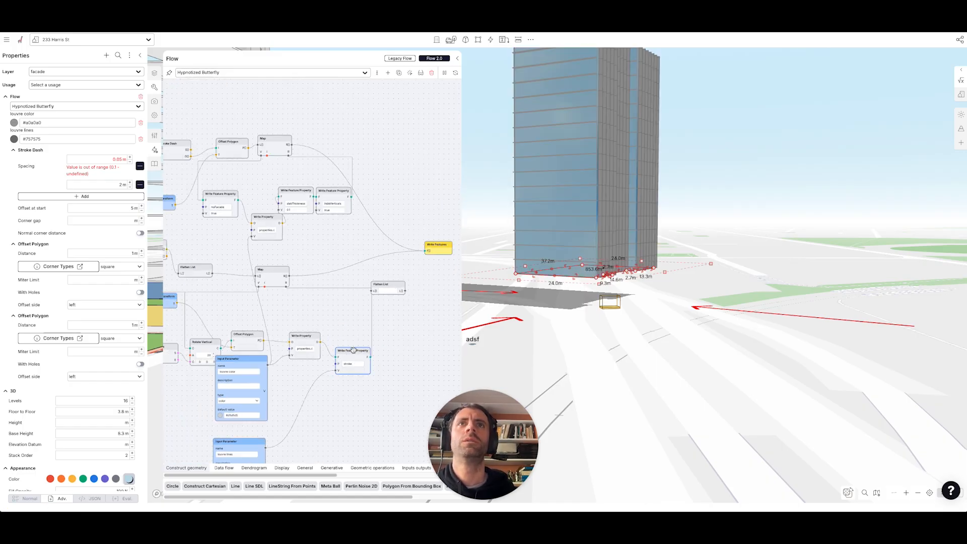
{"action": "key", "text": "ctrl+v"}
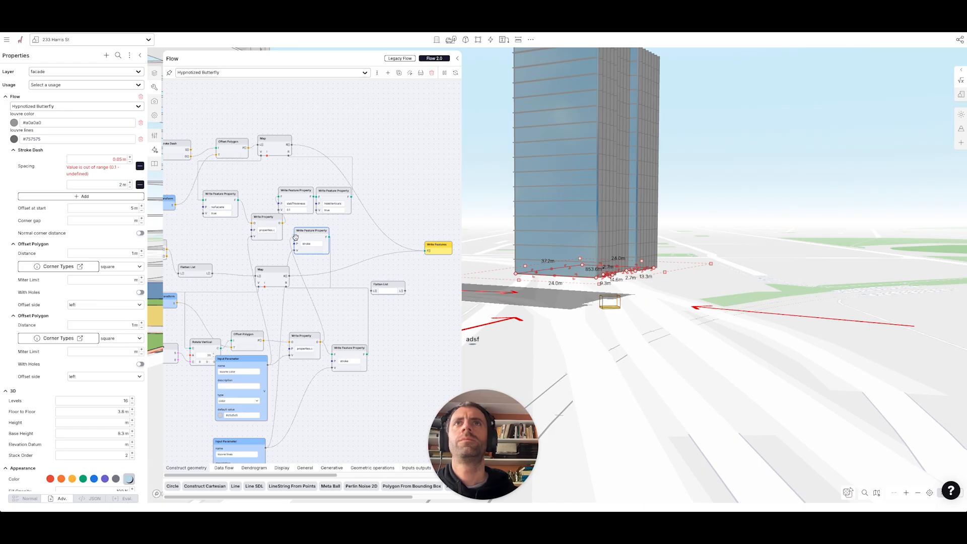
{"action": "left_click", "coordinate": [330, 261]}
{"action": "key", "text": "Delete"}
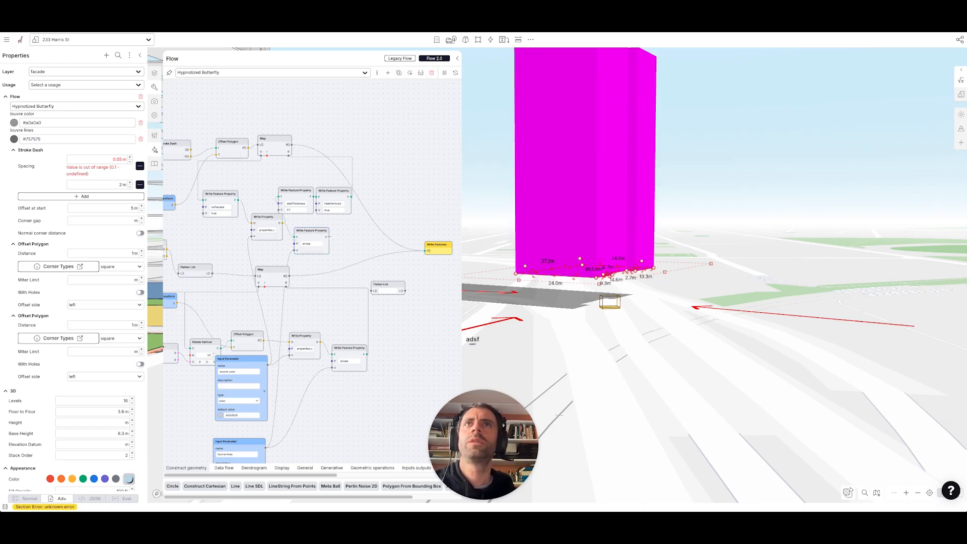
{"action": "left_click_drag", "start_coordinate": [277, 202], "coordinate": [279, 197]}
Examine the outlined louvres on the tower in 3D and from directly above
{"action": "left_click", "coordinate": [664, 336]}
{"action": "right_click_drag", "start_coordinate": [664, 336], "coordinate": [561, 344]}
{"action": "left_click", "coordinate": [559, 342]}
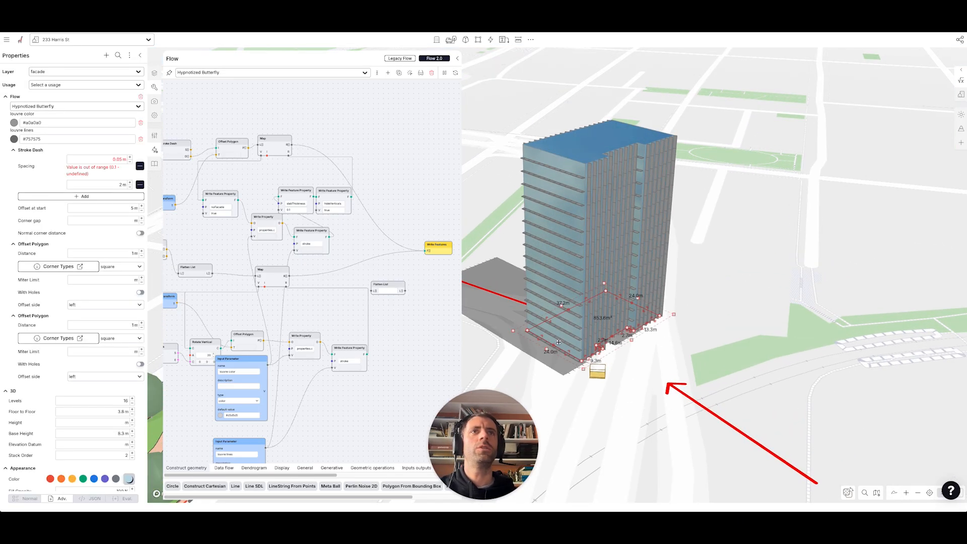
{"action": "key", "text": "n"}
{"action": "left_click_drag", "start_coordinate": [619, 339], "coordinate": [634, 364]}
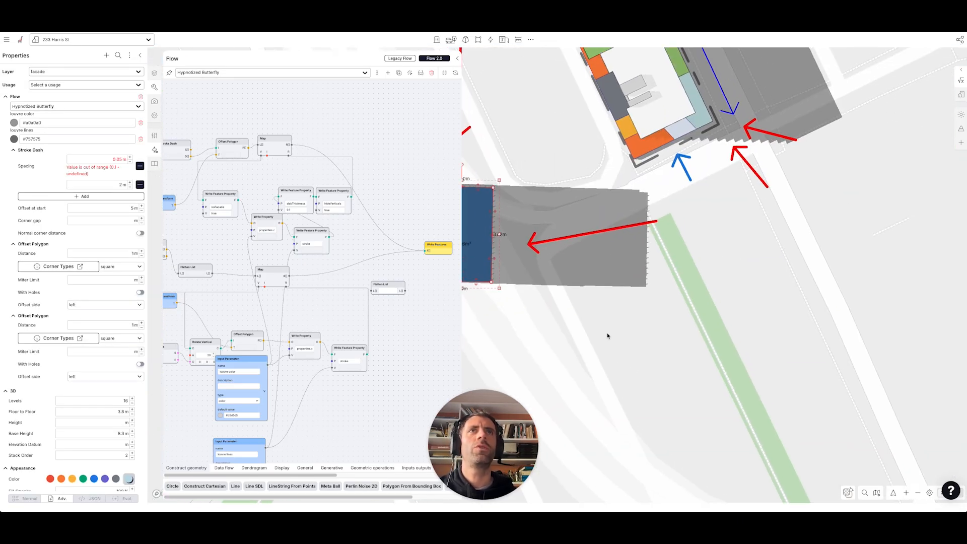
{"action": "left_click_drag", "start_coordinate": [582, 341], "coordinate": [677, 344]}
{"action": "scroll", "coordinate": [569, 175], "scroll_direction": "up", "scroll_amount": 2}
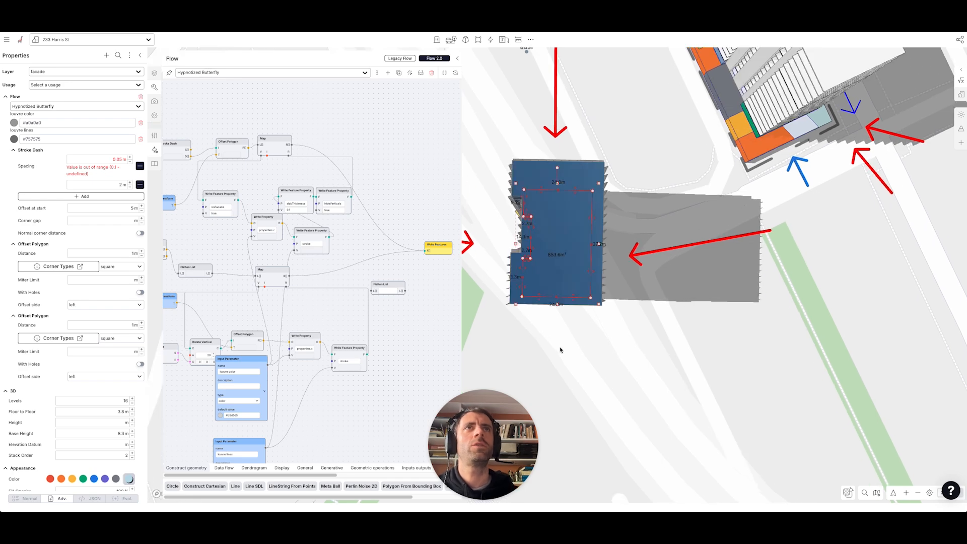
{"action": "key", "text": "n"}
{"action": "right_click_drag", "start_coordinate": [535, 332], "coordinate": [606, 333]}
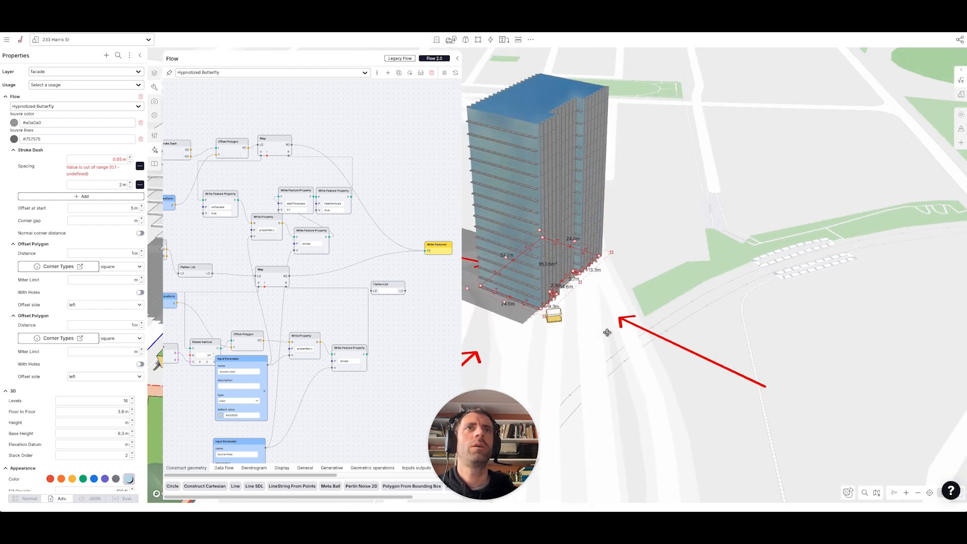
Rotate the tower on the site to test how its slabs and fins adapt to the facade direction
{"action": "mouse_move", "coordinate": [553, 330]}
{"action": "left_mouse_down"}
{"action": "mouse_move", "coordinate": [621, 335]}
{"action": "mouse_move", "coordinate": [620, 326]}
{"action": "mouse_move", "coordinate": [553, 318]}
{"action": "mouse_move", "coordinate": [526, 302]}
{"action": "left_mouse_up"}
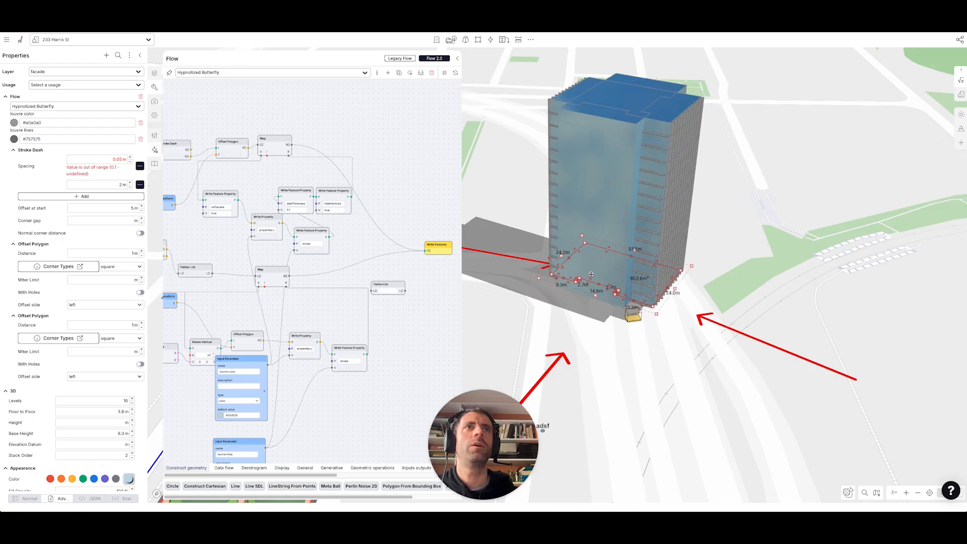
{"action": "left_click_drag", "start_coordinate": [591, 274], "coordinate": [744, 275]}
{"action": "left_click_drag", "start_coordinate": [819, 326], "coordinate": [754, 344]}
{"action": "left_click_drag", "start_coordinate": [589, 267], "coordinate": [548, 259]}
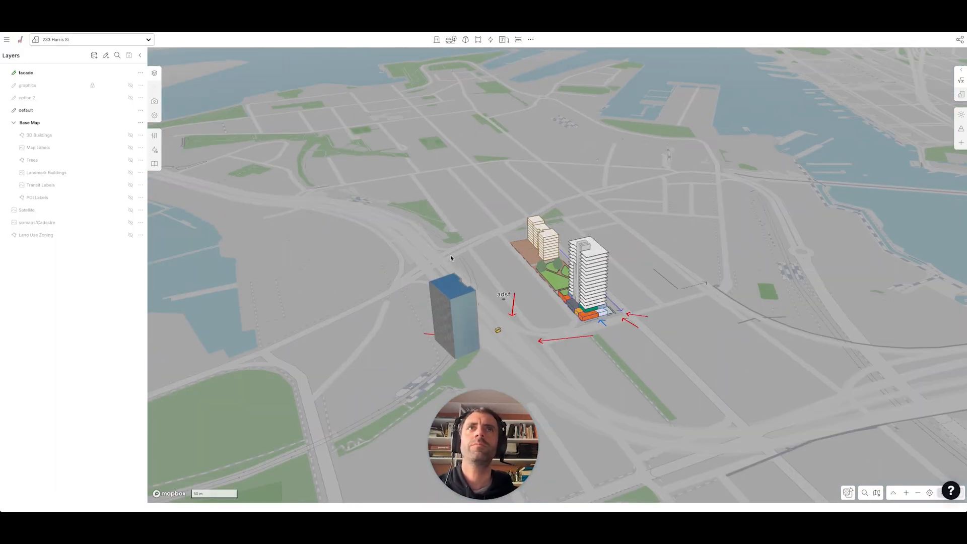
Select the rotated tower and set its louvre color parameter to light grey, #efefef
{"action": "left_click", "coordinate": [358, 270]}
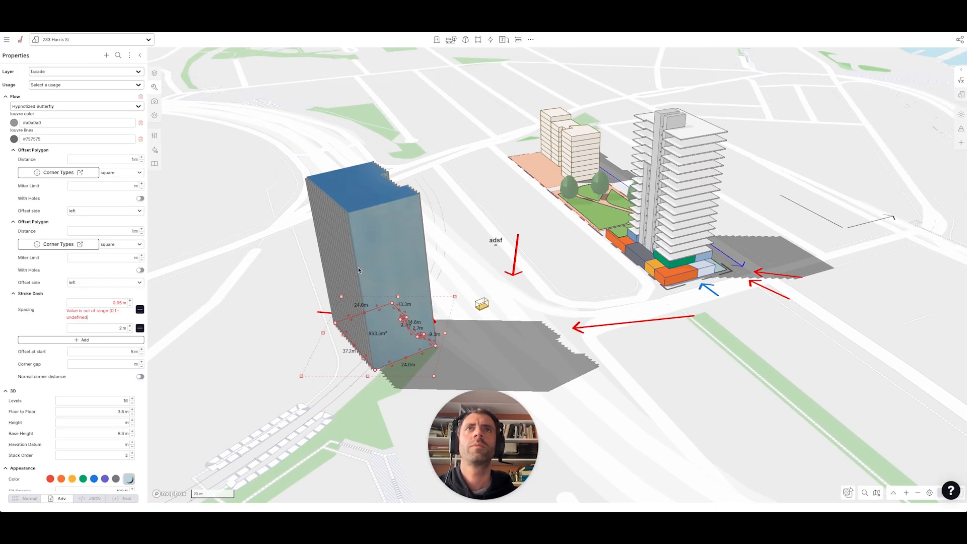
{"action": "right_click_drag", "start_coordinate": [359, 270], "coordinate": [781, 267]}
{"action": "left_click_drag", "start_coordinate": [780, 327], "coordinate": [702, 345]}
{"action": "scroll", "coordinate": [703, 344], "scroll_direction": "up", "scroll_amount": 3}
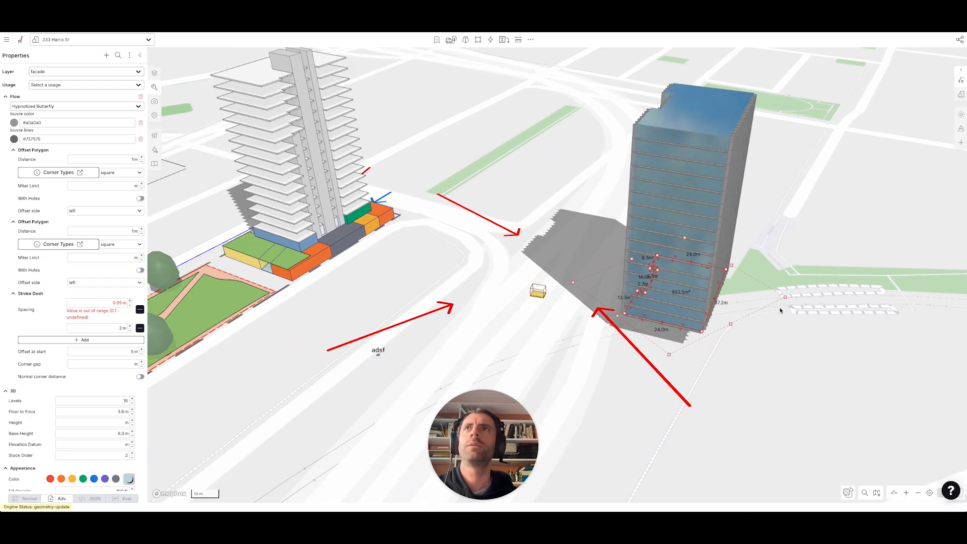
{"action": "left_click", "coordinate": [14, 123]}
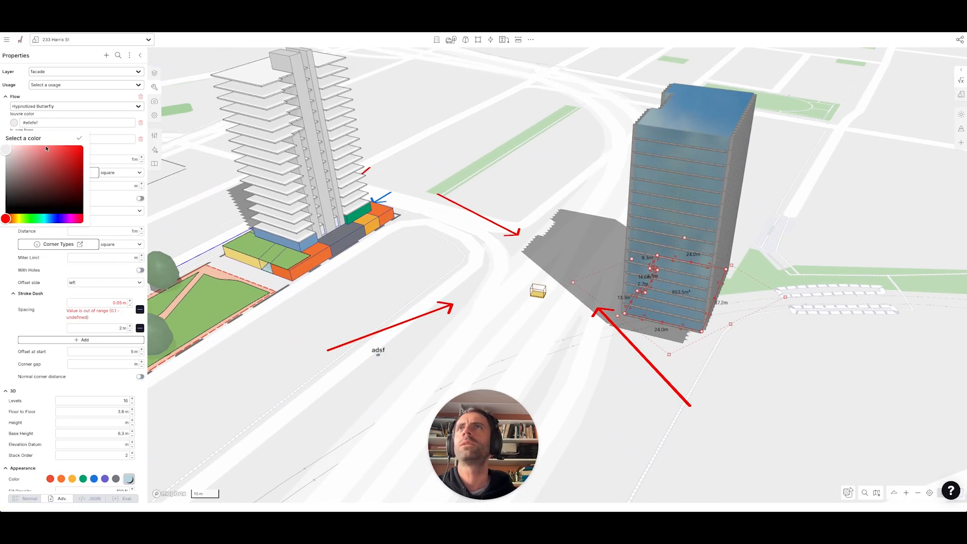
{"action": "left_click", "coordinate": [78, 139]}
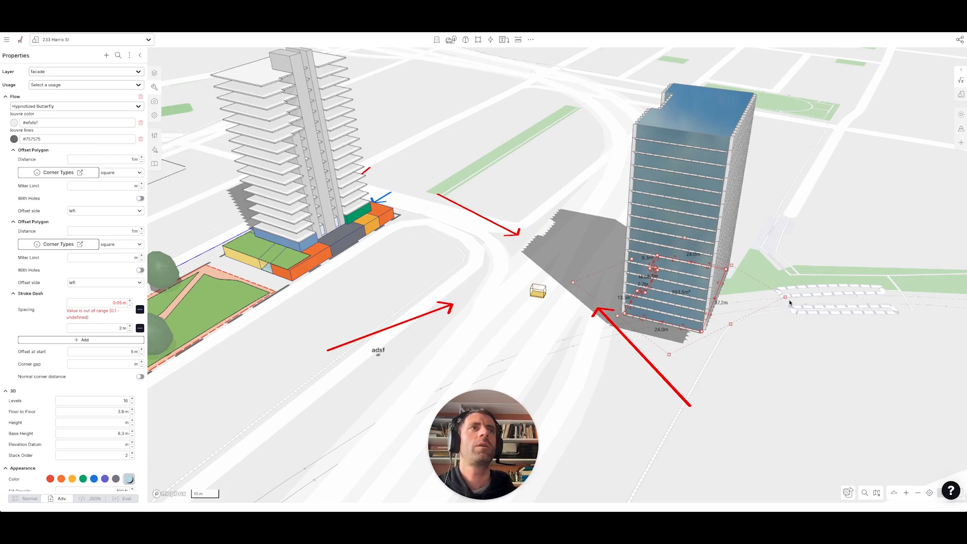
Rotate the tower to further orientations to test the light louvres, and undo the stray edit of its footprint
{"action": "right_click_drag", "start_coordinate": [811, 350], "coordinate": [796, 325]}
{"action": "left_click_drag", "start_coordinate": [789, 283], "coordinate": [657, 326]}
{"action": "right_click_drag", "start_coordinate": [746, 298], "coordinate": [777, 330]}
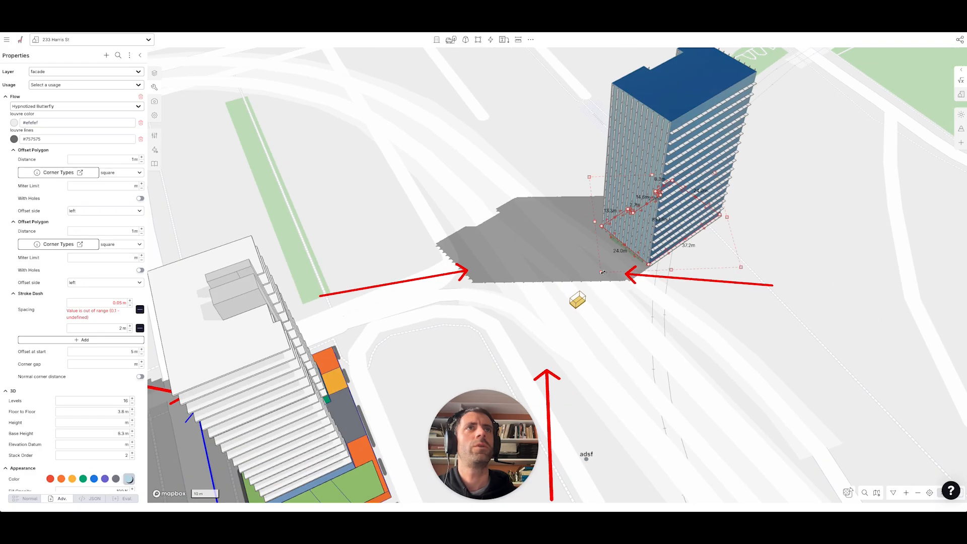
{"action": "left_click_drag", "start_coordinate": [596, 276], "coordinate": [549, 111]}
{"action": "right_click_drag", "start_coordinate": [634, 335], "coordinate": [597, 373]}
{"action": "left_click_drag", "start_coordinate": [646, 249], "coordinate": [645, 250]}
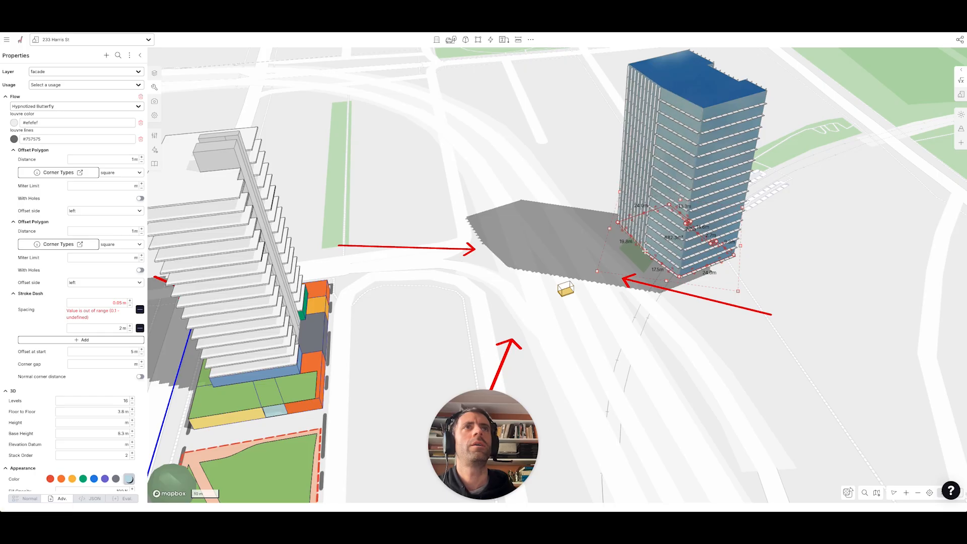
{"action": "key", "text": "ctrl+z"}
Examine the tower's light louvres and their outlines from several angles, with the tower both deselected and selected
{"action": "right_click_drag", "start_coordinate": [635, 315], "coordinate": [677, 311]}
{"action": "left_click", "coordinate": [669, 305]}
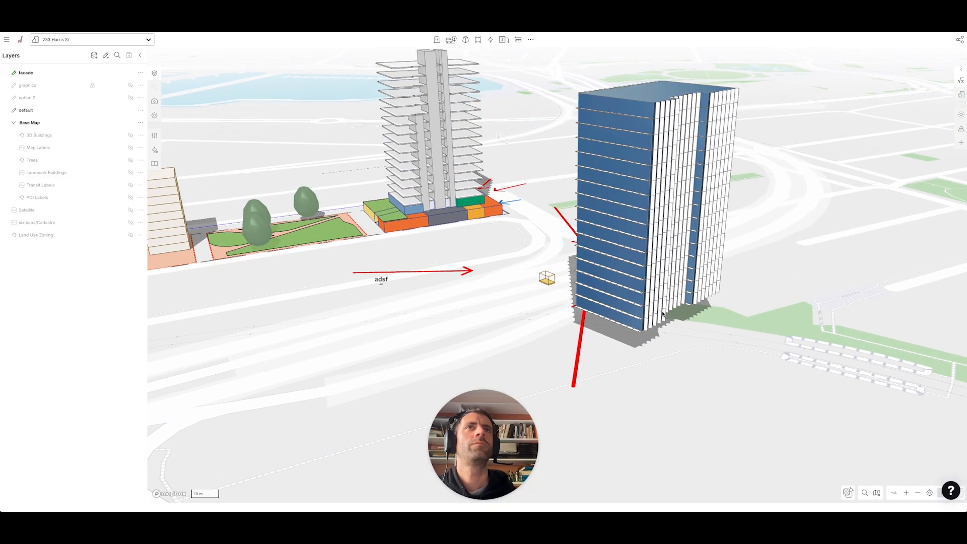
{"action": "scroll", "coordinate": [677, 311], "scroll_direction": "down", "scroll_amount": 3}
{"action": "scroll", "coordinate": [643, 326], "scroll_direction": "up", "scroll_amount": 3}
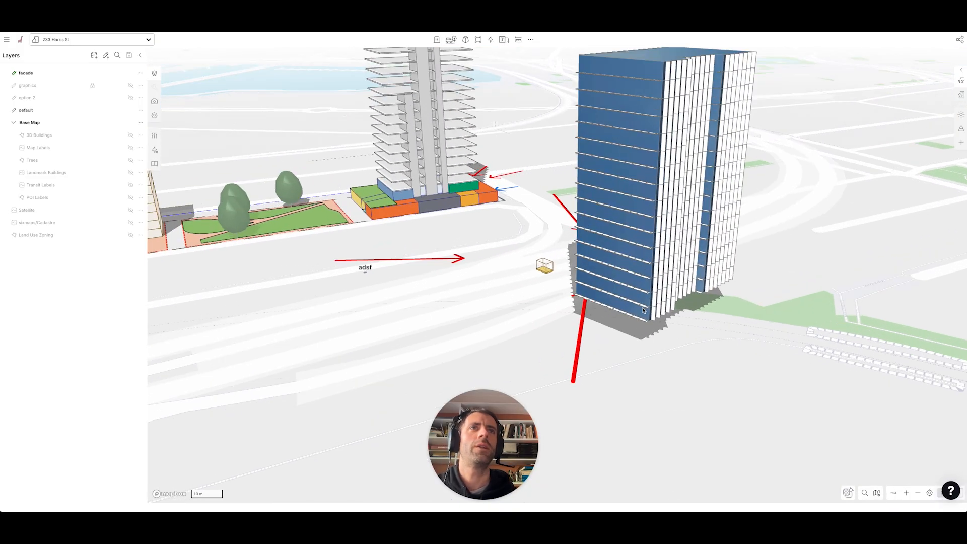
{"action": "left_click", "coordinate": [644, 309]}
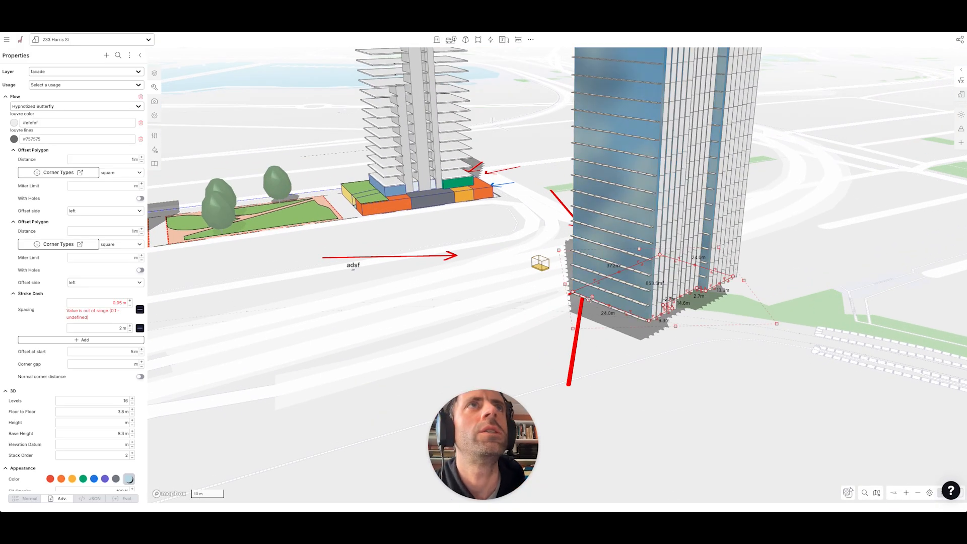
{"action": "right_click_drag", "start_coordinate": [629, 328], "coordinate": [594, 306]}
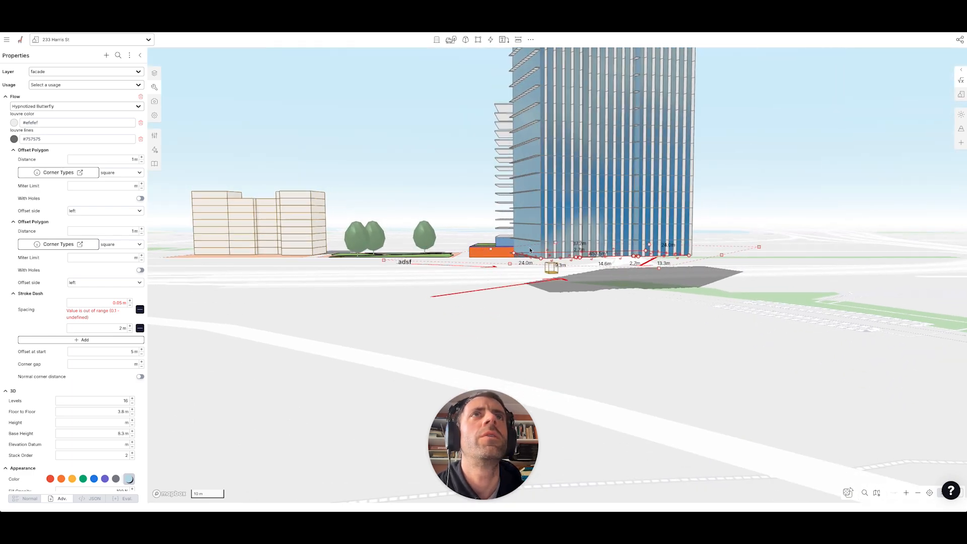
{"action": "right_click_drag", "start_coordinate": [531, 239], "coordinate": [304, 255]}
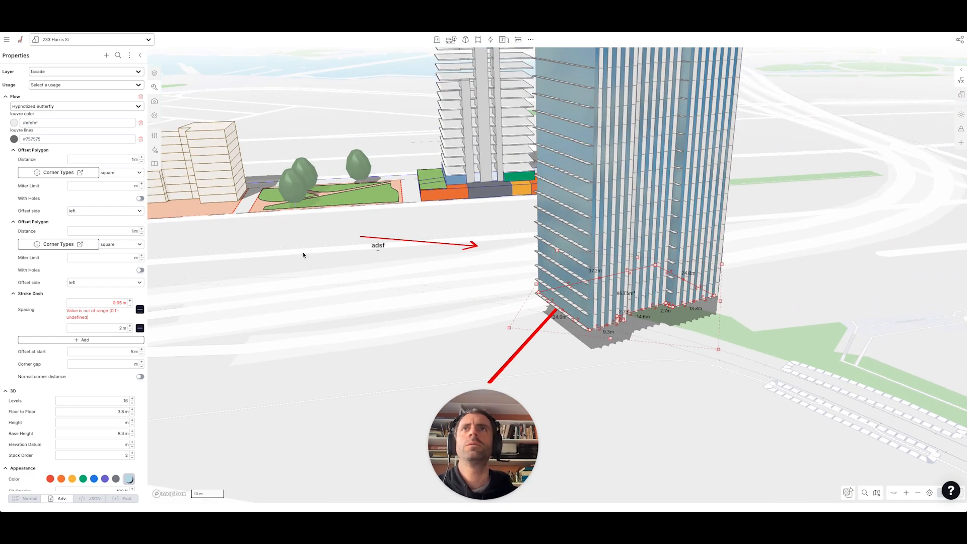
Reopen the tower's flow to view its whole node graph and inspect the vertical fins up close
{"action": "left_click", "coordinate": [158, 135]}
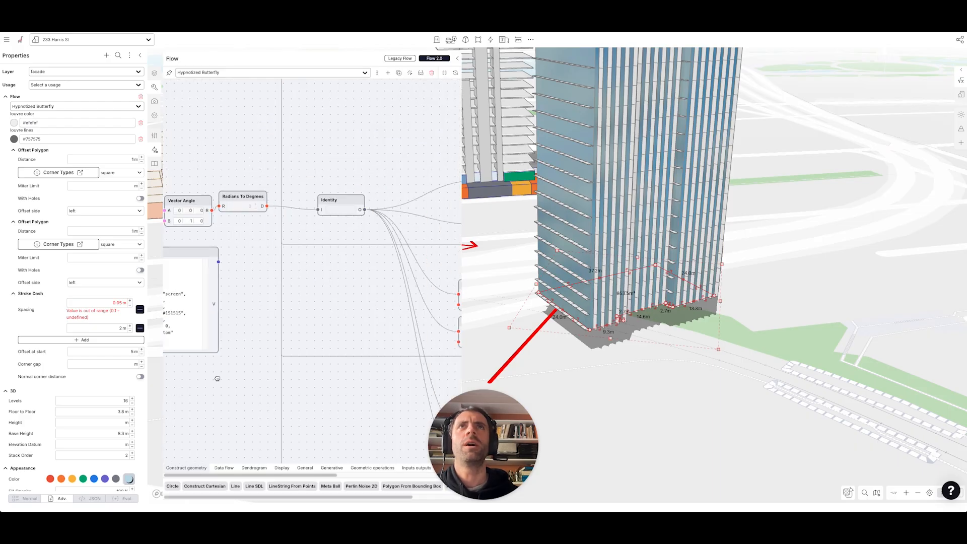
{"action": "left_click_drag", "start_coordinate": [344, 240], "coordinate": [180, 328]}
{"action": "right_click_drag", "start_coordinate": [564, 253], "coordinate": [584, 265]}
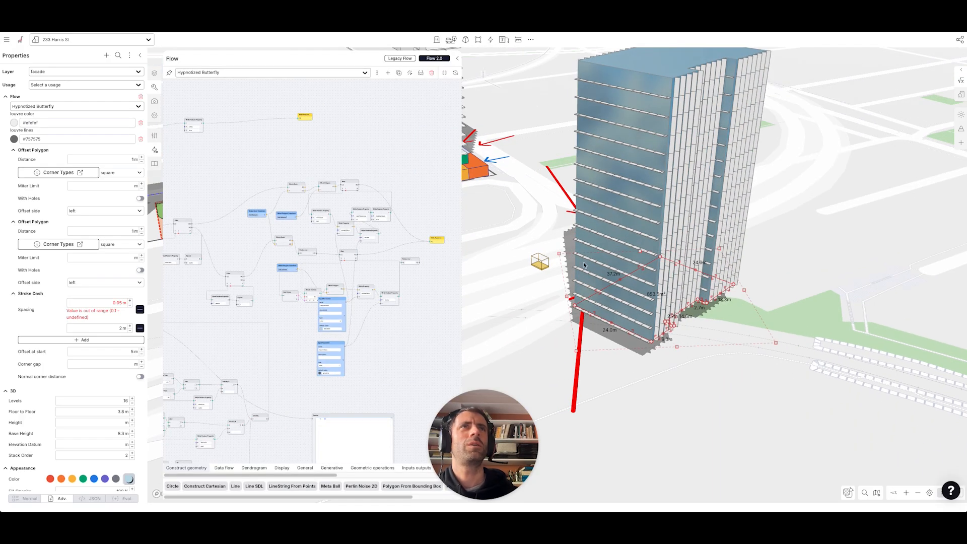
{"action": "right_click_drag", "start_coordinate": [715, 237], "coordinate": [491, 264]}
{"action": "scroll", "coordinate": [491, 265], "scroll_direction": "up", "scroll_amount": 5}
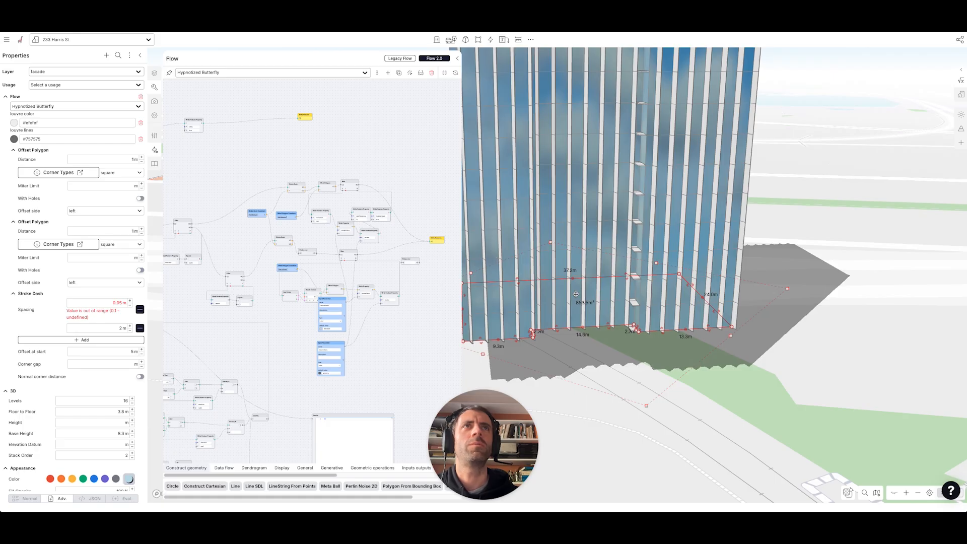
Set the selected tower's outline color to a custom grey, #979797
{"action": "left_click", "coordinate": [638, 386]}
{"action": "right_click_drag", "start_coordinate": [609, 382], "coordinate": [618, 373]}
{"action": "left_click", "coordinate": [593, 234]}
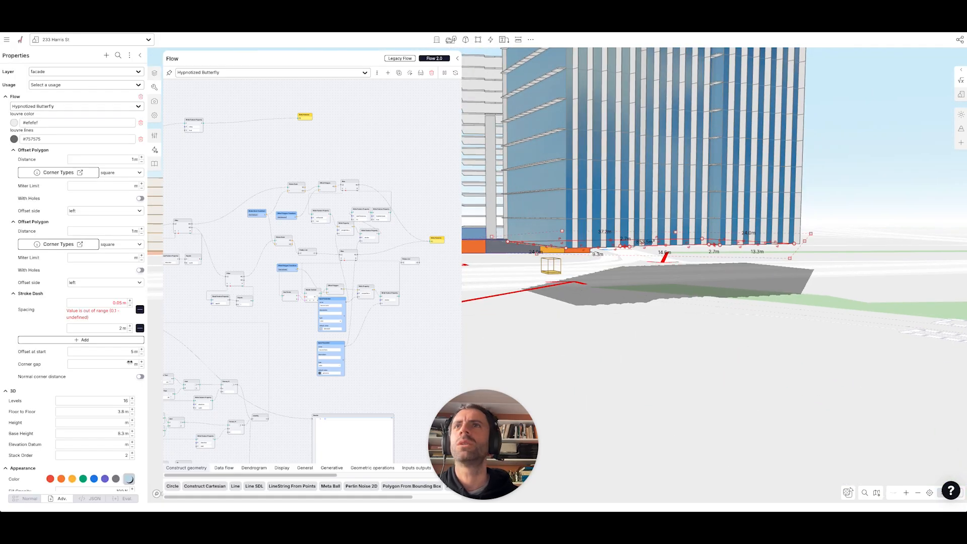
{"action": "scroll", "coordinate": [122, 454], "scroll_direction": "down", "scroll_amount": 2}
{"action": "left_click", "coordinate": [116, 468]}
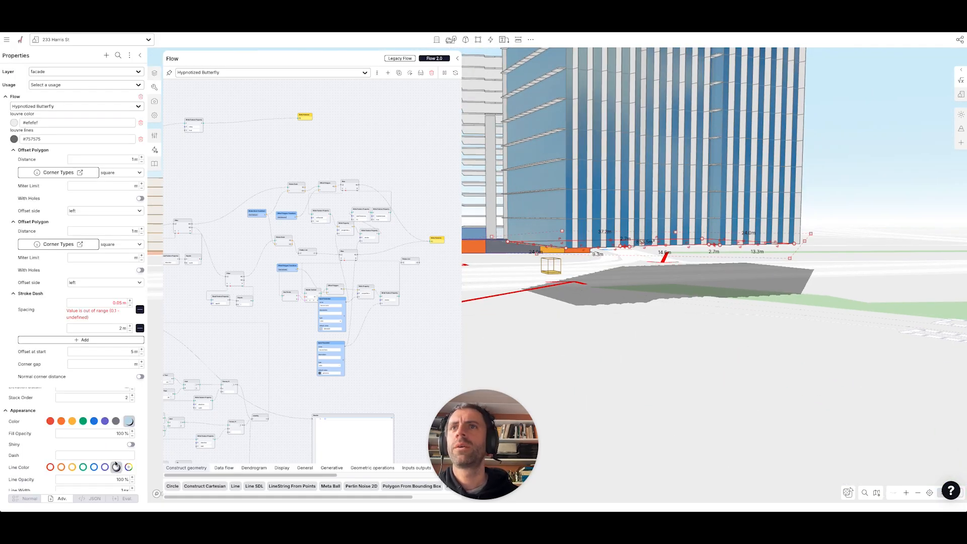
{"action": "scroll", "coordinate": [116, 467], "scroll_direction": "down", "scroll_amount": 2}
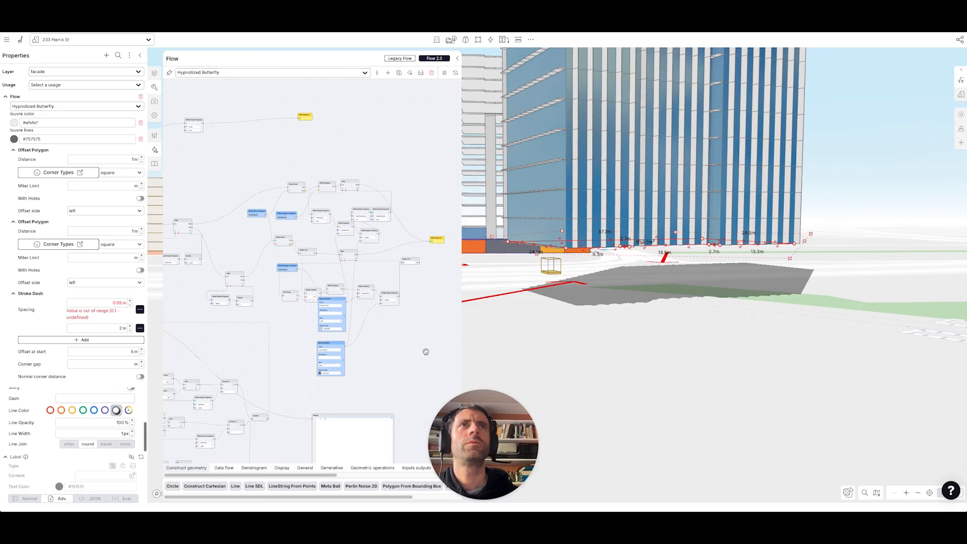
{"action": "left_click", "coordinate": [129, 410]}
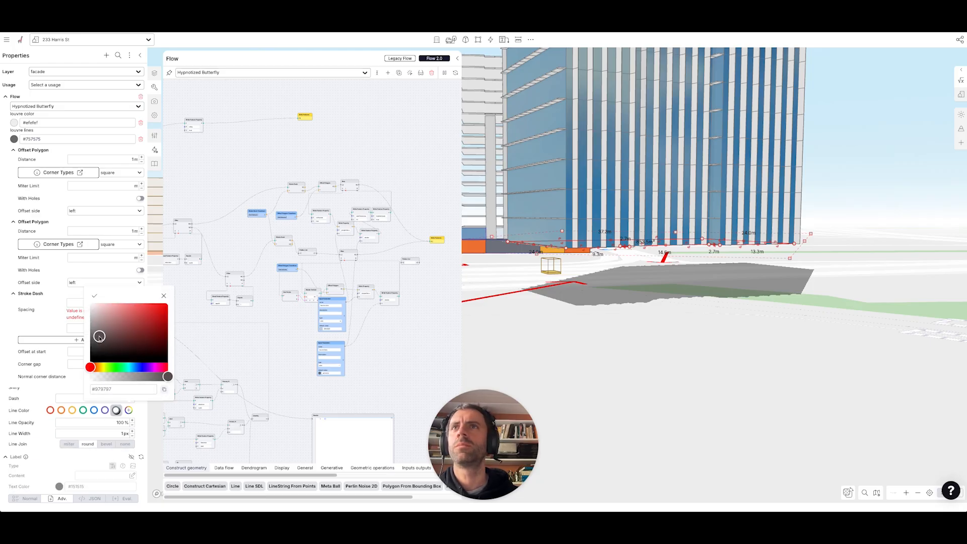
{"action": "left_click", "coordinate": [94, 298]}
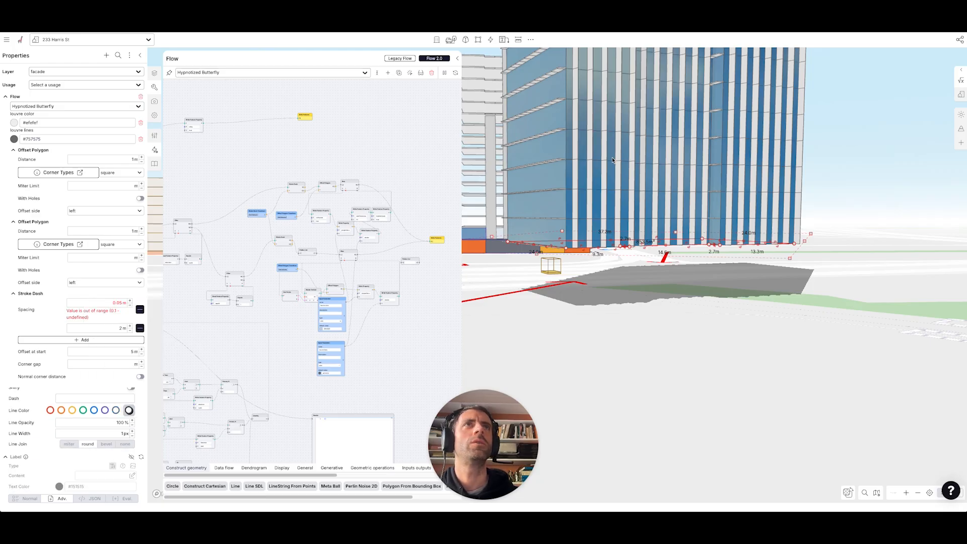
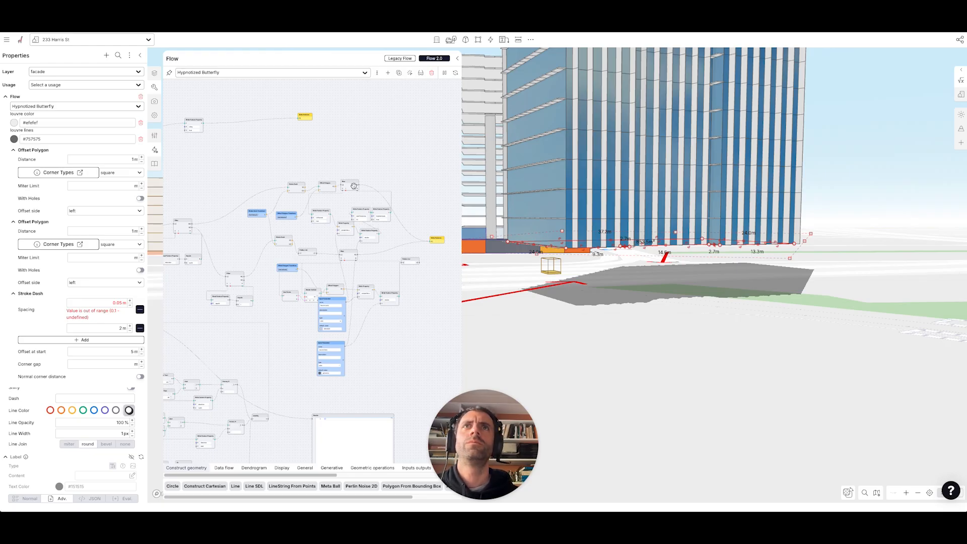
Spread out the upper Map's noFacade, Write Property, stroke, slabThickness and hideVerticals nodes into a readable row beneath it
{"action": "scroll", "coordinate": [372, 214], "scroll_direction": "up", "scroll_amount": 5}
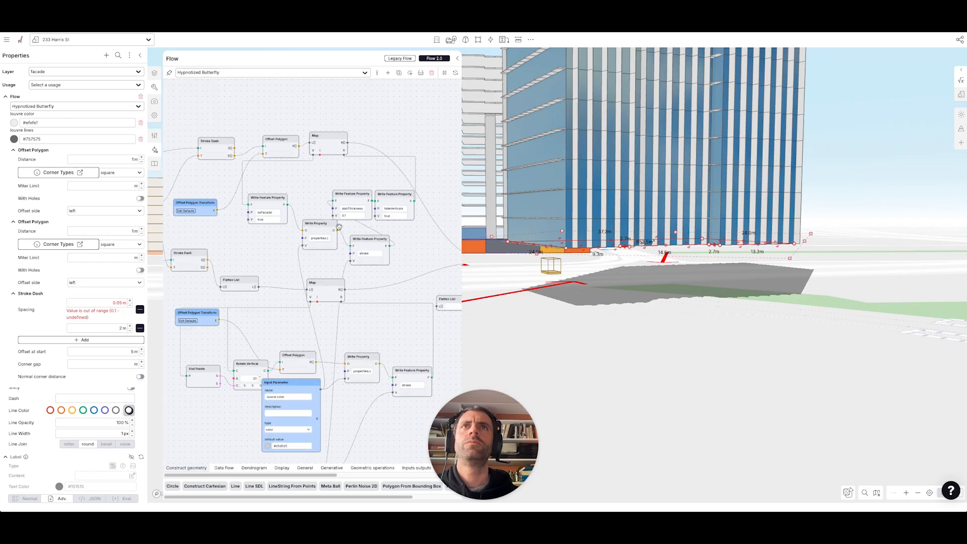
{"action": "left_click_drag", "start_coordinate": [273, 199], "coordinate": [369, 208]}
{"action": "left_click_drag", "start_coordinate": [409, 289], "coordinate": [384, 291]}
{"action": "left_click_drag", "start_coordinate": [234, 243], "coordinate": [258, 263]}
{"action": "left_click_drag", "start_coordinate": [344, 242], "coordinate": [381, 252]}
{"action": "mouse_move", "coordinate": [229, 203]}
{"action": "left_mouse_down"}
{"action": "mouse_move", "coordinate": [246, 212]}
{"action": "mouse_move", "coordinate": [235, 186]}
{"action": "left_mouse_up"}
{"action": "left_click_drag", "start_coordinate": [359, 256], "coordinate": [366, 259]}
{"action": "scroll", "coordinate": [357, 305], "scroll_direction": "right", "scroll_amount": 2}
{"action": "left_click_drag", "start_coordinate": [357, 305], "coordinate": [353, 303]}
{"action": "mouse_move", "coordinate": [341, 251]}
{"action": "left_mouse_down"}
{"action": "mouse_move", "coordinate": [357, 261]}
{"action": "mouse_move", "coordinate": [407, 262]}
{"action": "mouse_move", "coordinate": [365, 270]}
{"action": "mouse_move", "coordinate": [377, 277]}
{"action": "left_mouse_up"}
{"action": "scroll", "coordinate": [364, 321], "scroll_direction": "right", "scroll_amount": 2}
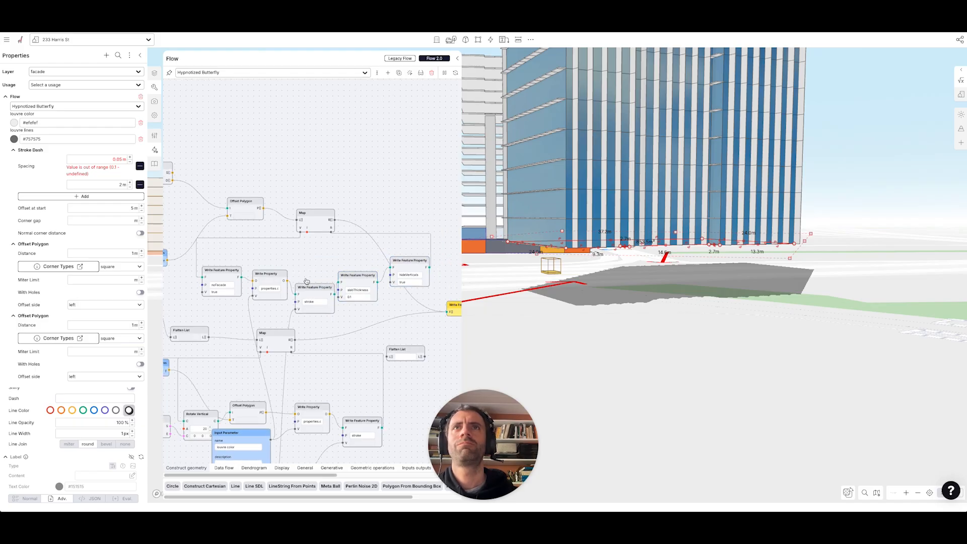
{"action": "scroll", "coordinate": [441, 303], "scroll_direction": "down", "scroll_amount": 3}
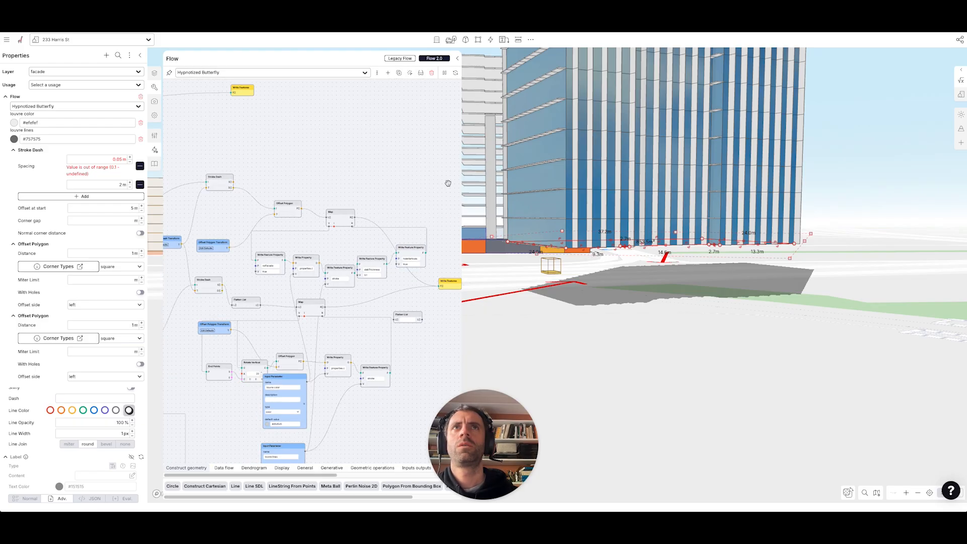
{"action": "key", "text": "Escape"}
{"action": "left_click", "coordinate": [155, 136]}
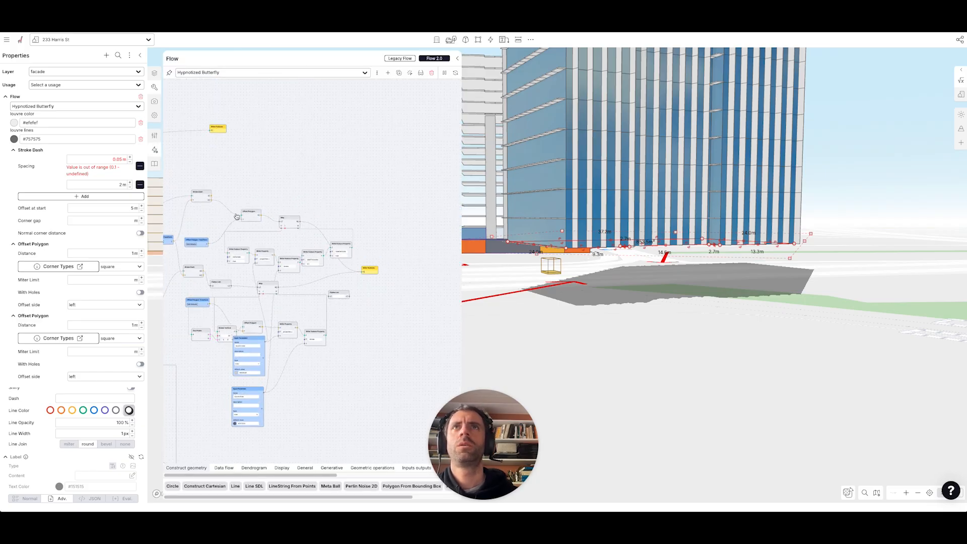
Duplicate the upper Offset Polygon, Map and property chain above the originals, feeding the copy from the Stroke Dash's first output
{"action": "left_click_drag", "start_coordinate": [219, 192], "coordinate": [361, 282]}
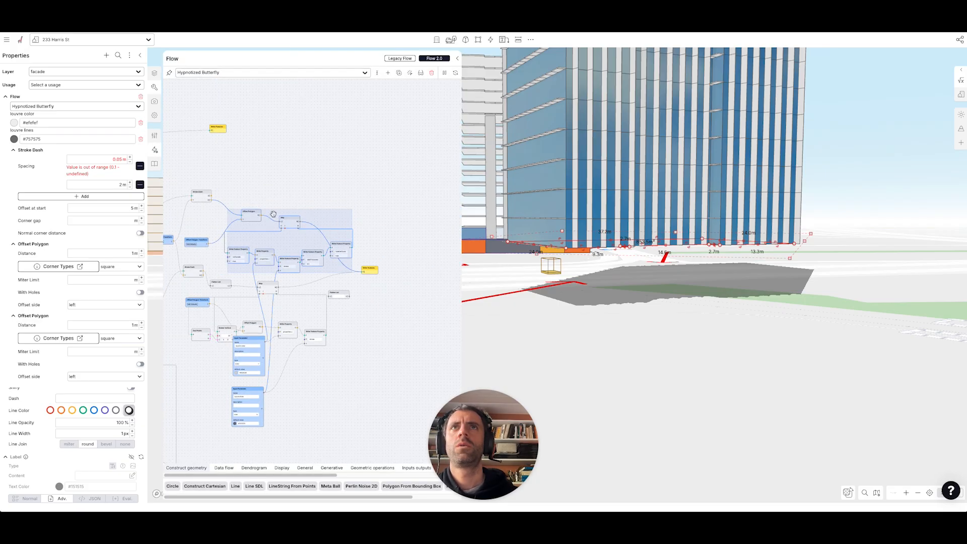
{"action": "left_click_drag", "start_coordinate": [252, 217], "coordinate": [284, 138]}
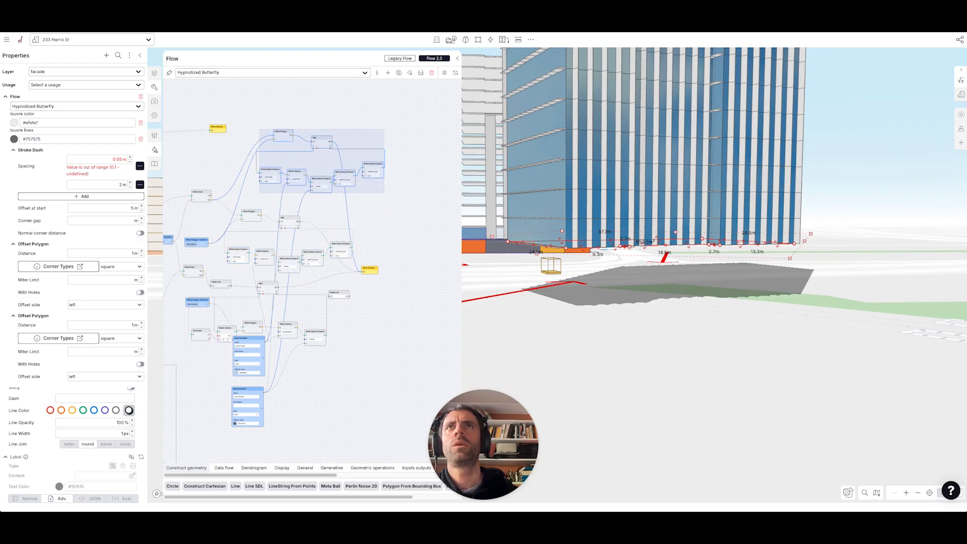
{"action": "left_click", "coordinate": [272, 135]}
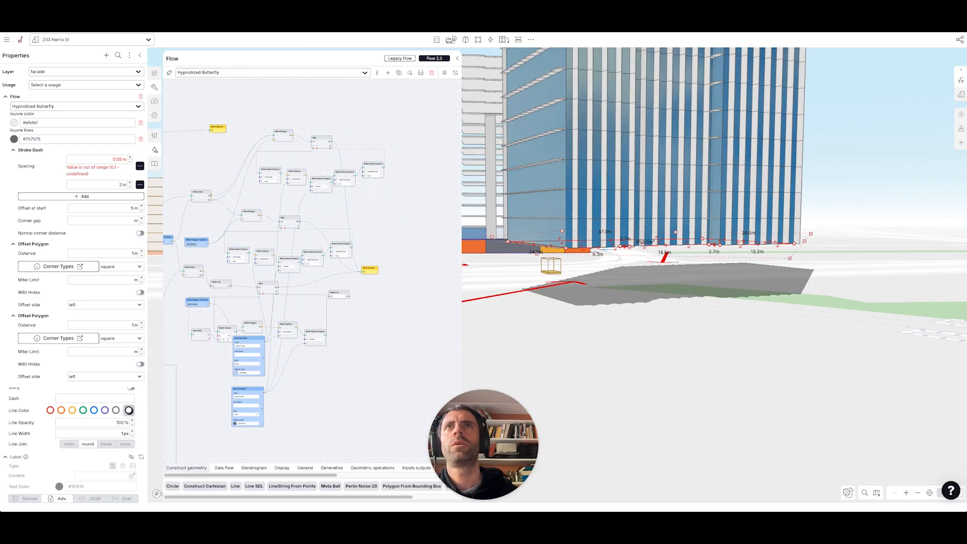
{"action": "left_click_drag", "start_coordinate": [378, 216], "coordinate": [361, 232]}
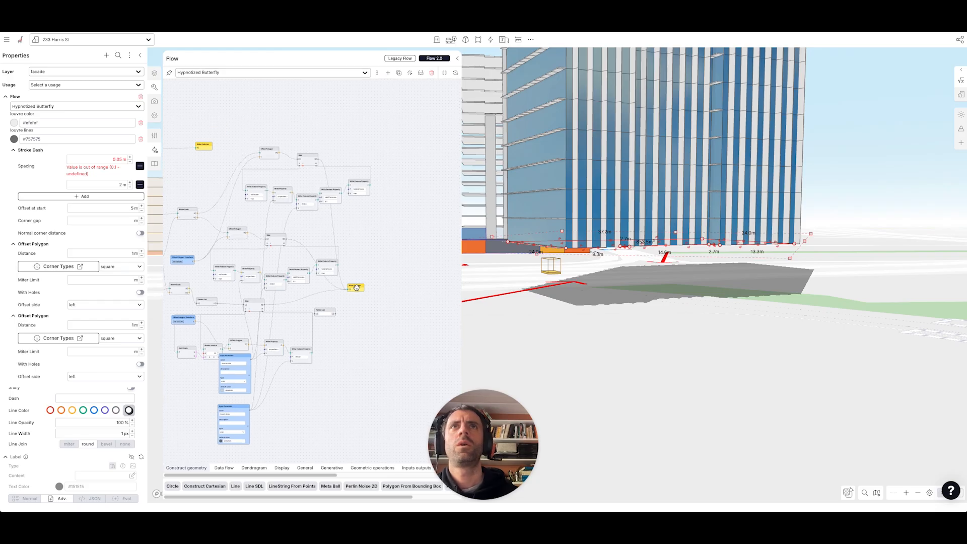
{"action": "scroll", "coordinate": [322, 192], "scroll_direction": "up", "scroll_amount": 5}
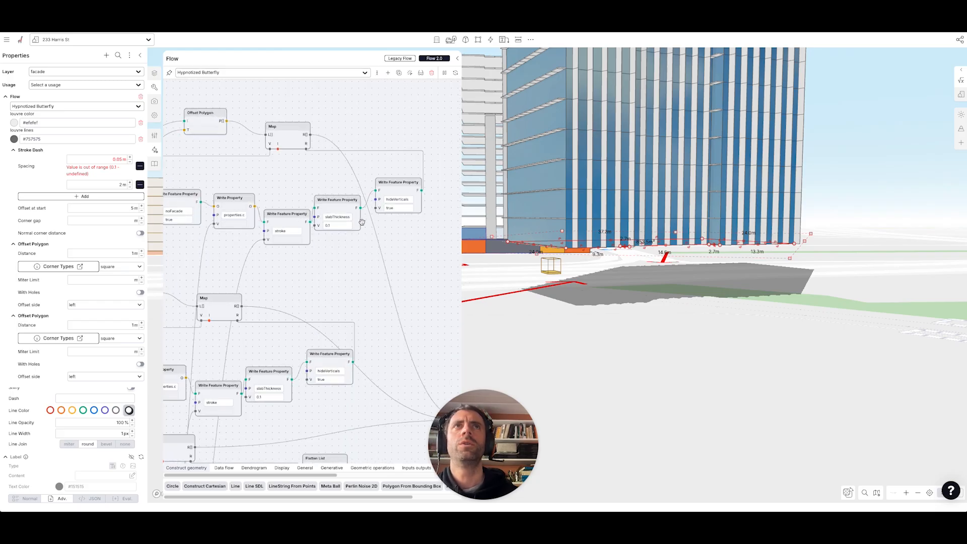
Feed the copied chain's Write Property directly from its Map and delete the copied noFacade Write Feature Property node
{"action": "right_click_drag", "start_coordinate": [625, 270], "coordinate": [666, 305]}
{"action": "scroll", "coordinate": [665, 305], "scroll_direction": "up", "scroll_amount": 4}
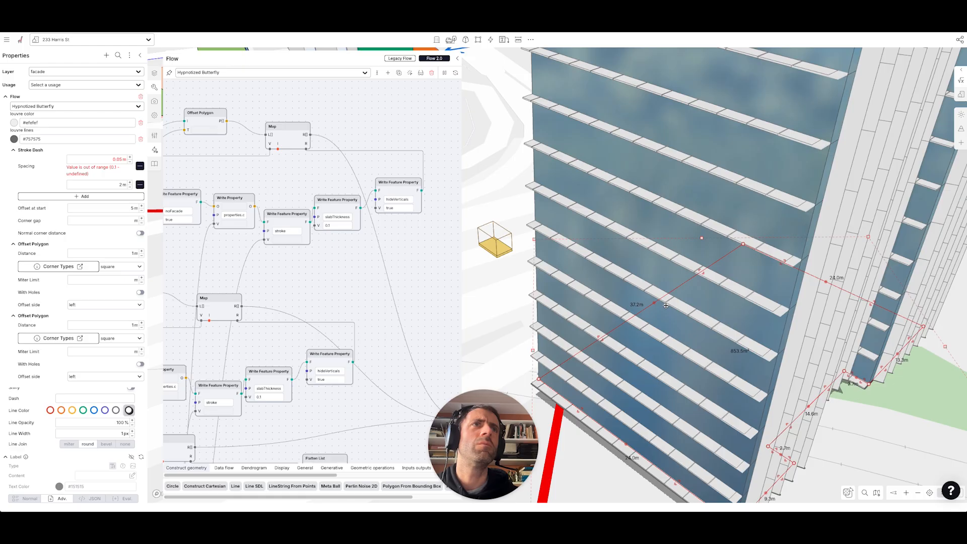
{"action": "scroll", "coordinate": [666, 305], "scroll_direction": "up", "scroll_amount": 3}
{"action": "scroll", "coordinate": [676, 308], "scroll_direction": "down", "scroll_amount": 2}
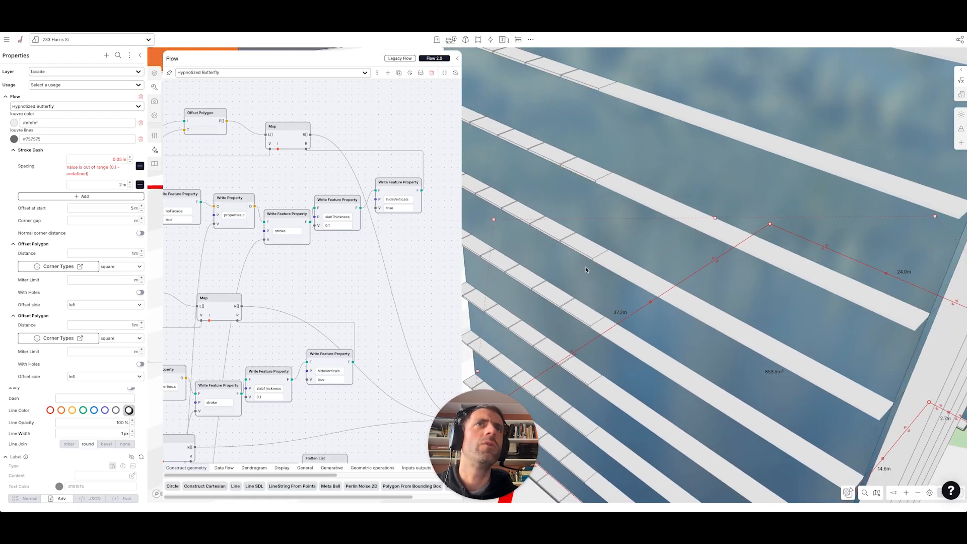
{"action": "left_click_drag", "start_coordinate": [267, 194], "coordinate": [326, 212]}
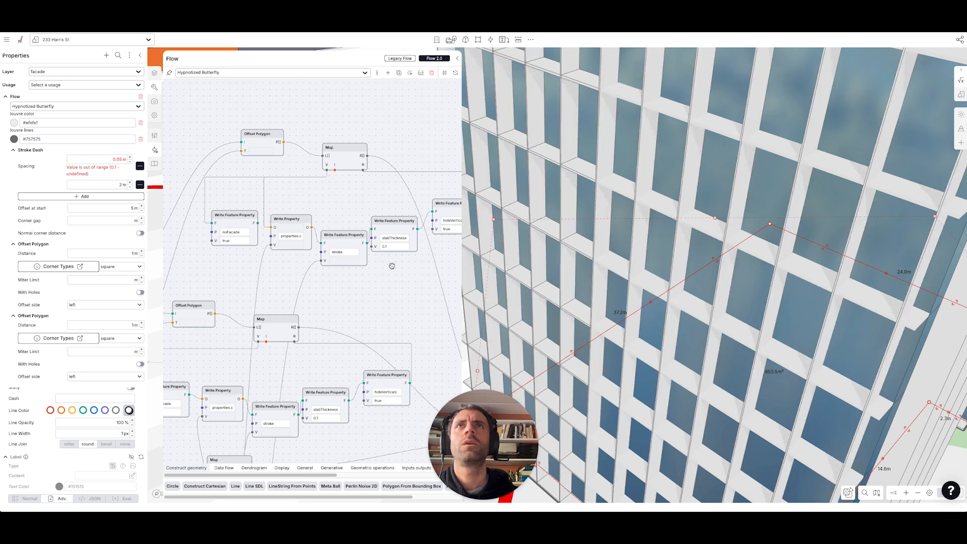
{"action": "left_click_drag", "start_coordinate": [228, 219], "coordinate": [224, 228]}
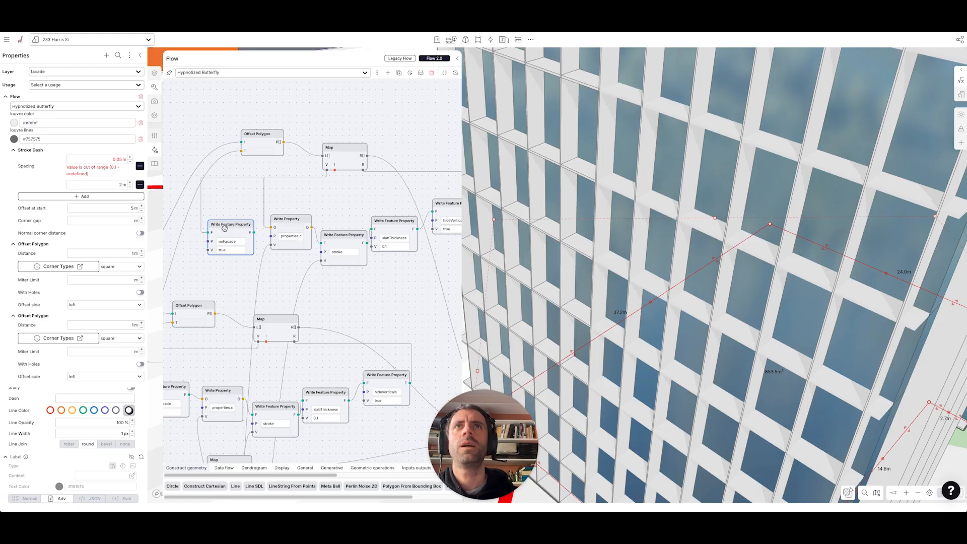
{"action": "key", "text": "Delete"}
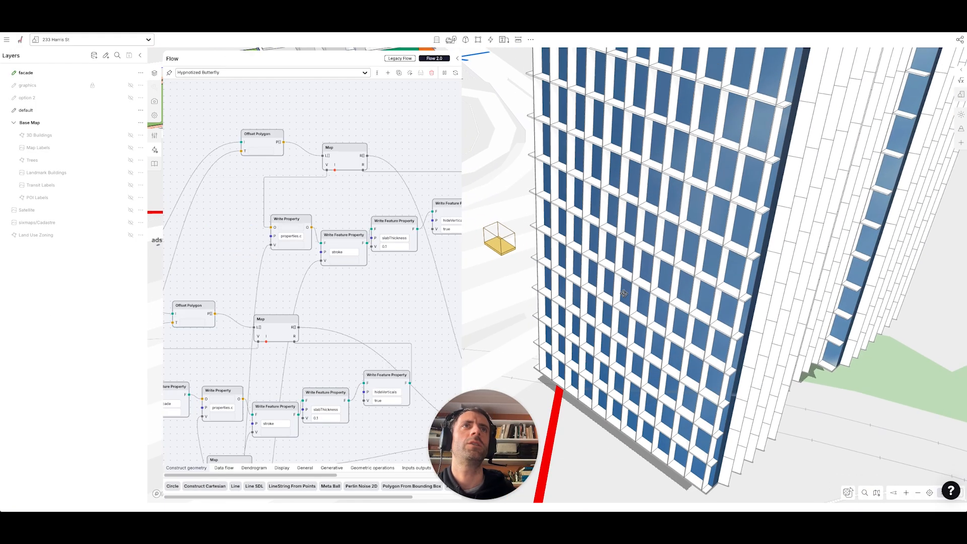
Add a Write Property node above the original Offset Polygon and connect the Offset Polygon Transform to its object input
{"action": "right_click_drag", "start_coordinate": [624, 293], "coordinate": [508, 316]}
{"action": "scroll", "coordinate": [650, 247], "scroll_direction": "down", "scroll_amount": 3}
{"action": "left_click_drag", "start_coordinate": [195, 228], "coordinate": [315, 215]}
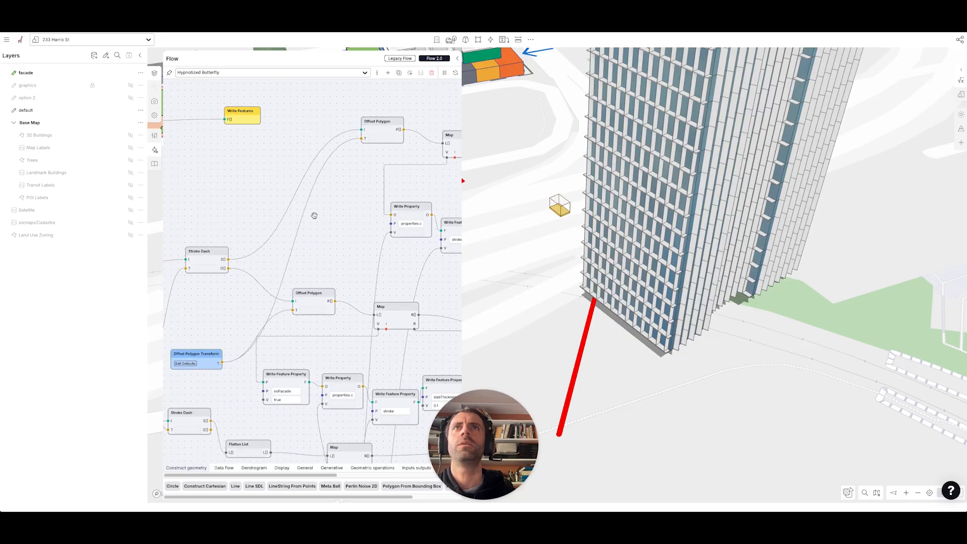
{"action": "double_click", "coordinate": [351, 243]}
{"action": "type", "text": "write"}
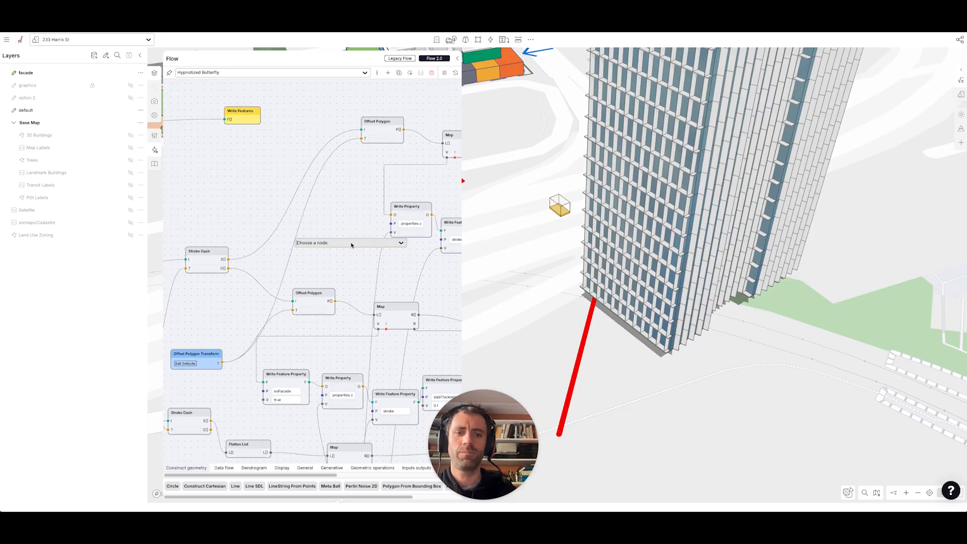
{"action": "left_click", "coordinate": [348, 267]}
{"action": "left_click_drag", "start_coordinate": [222, 362], "coordinate": [330, 256]}
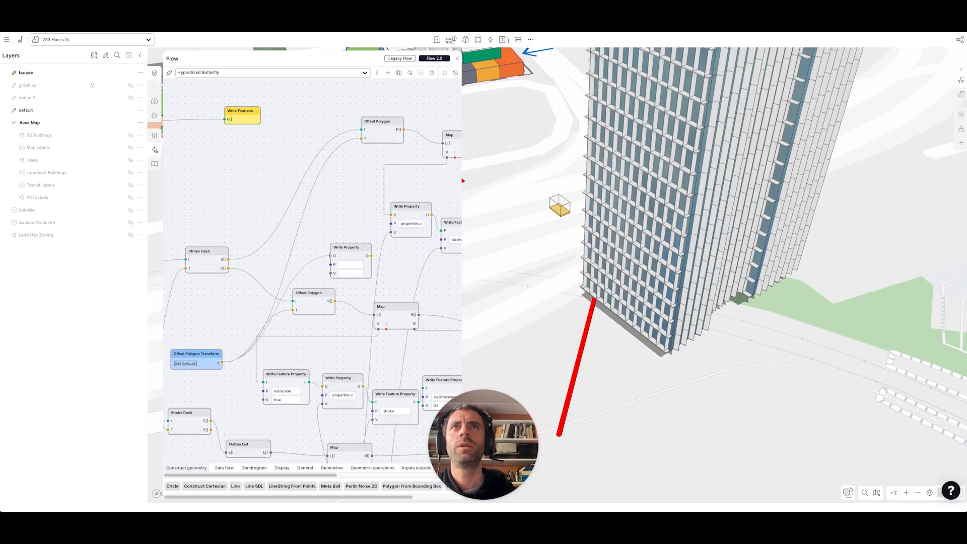
Add a Reader node fed by the Offset Polygon Transform, and run the flow on the tower to read the transform's parameters
{"action": "double_click", "coordinate": [258, 222]}
{"action": "type", "text": "read"}
{"action": "left_click", "coordinate": [240, 248]}
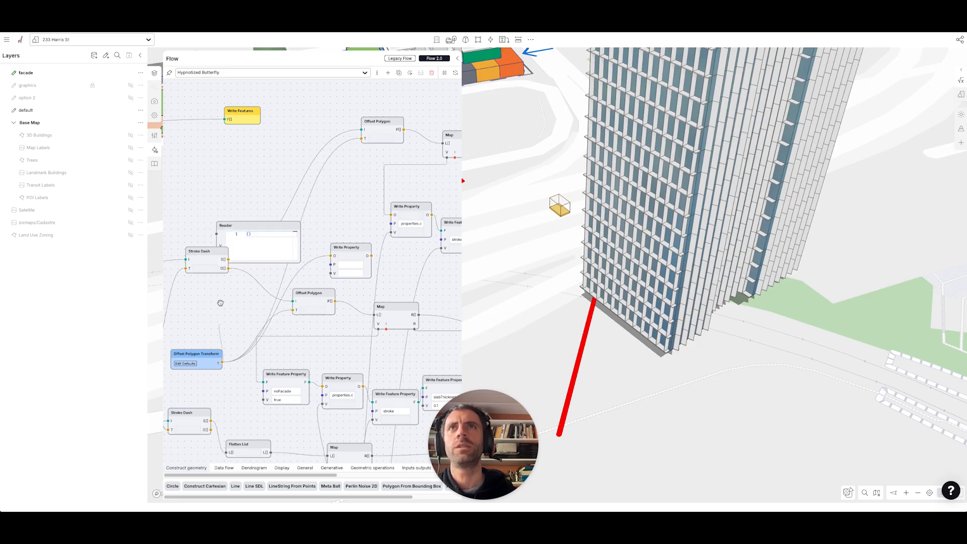
{"action": "left_click_drag", "start_coordinate": [246, 228], "coordinate": [245, 175]}
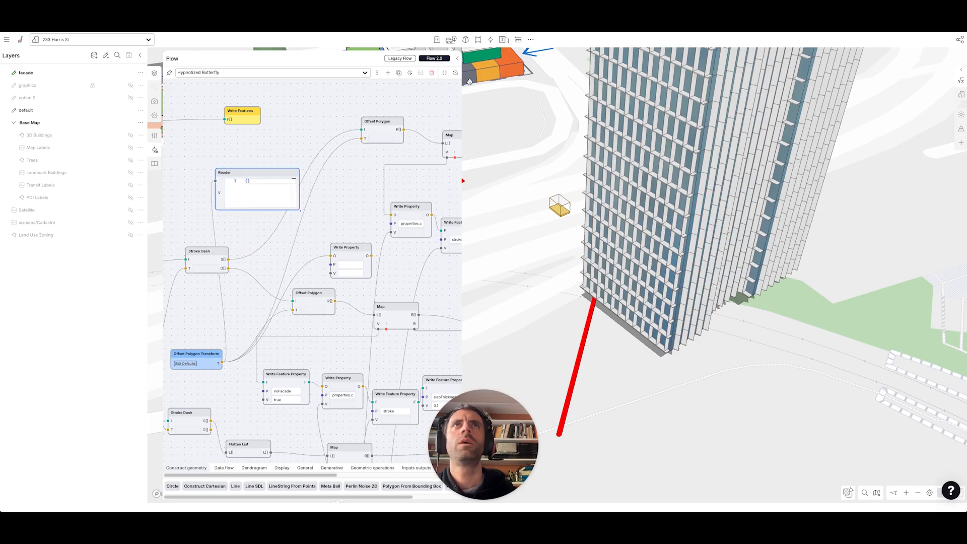
{"action": "left_click", "coordinate": [421, 73]}
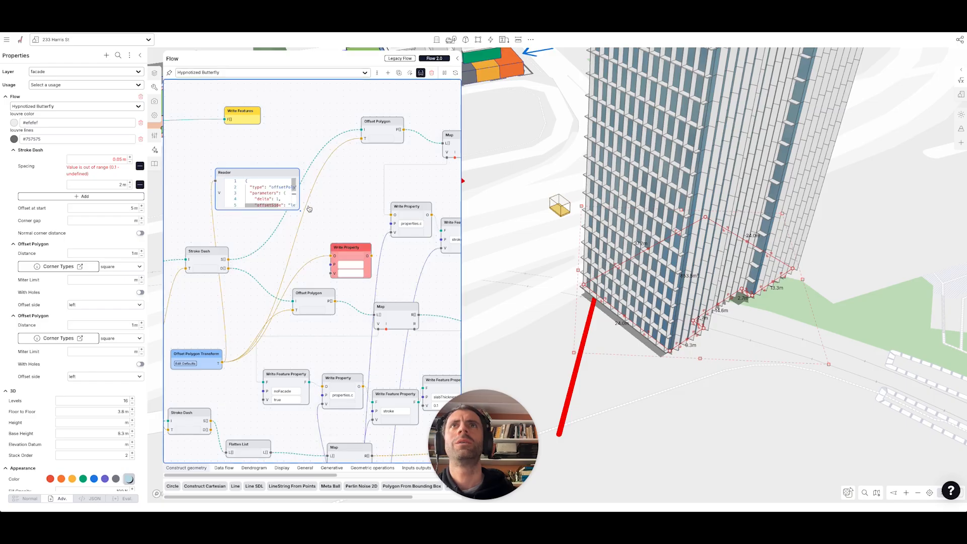
Set the new Write Property to parameters.delta with value 0.1 and connect its output to the copied Offset Polygon's transform input
{"action": "left_click", "coordinate": [345, 265]}
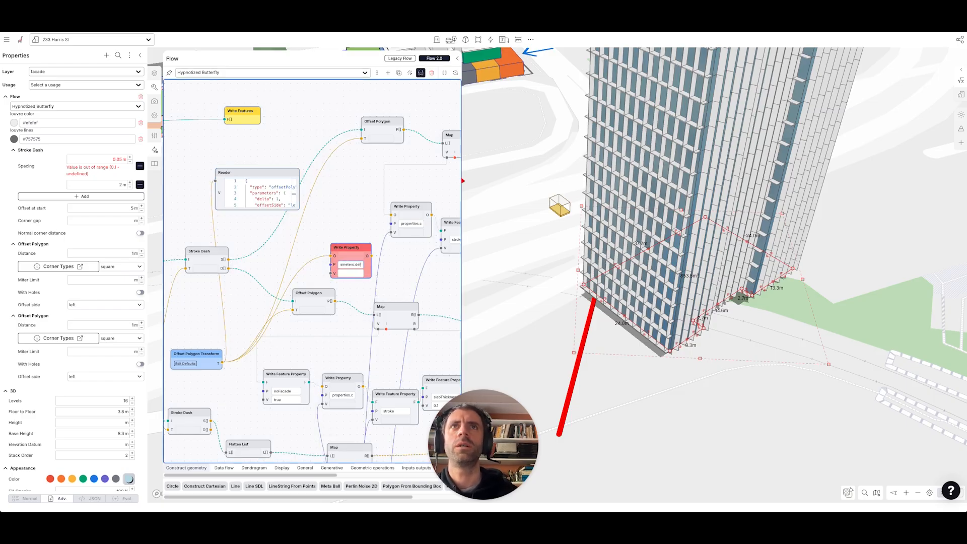
{"action": "left_click", "coordinate": [348, 273]}
{"action": "left_click", "coordinate": [348, 274]}
{"action": "left_click", "coordinate": [398, 250]}
{"action": "left_click_drag", "start_coordinate": [370, 256], "coordinate": [362, 139]}
{"action": "left_click", "coordinate": [519, 289]}
{"action": "right_click_drag", "start_coordinate": [520, 289], "coordinate": [538, 284]}
Remove the color connection feeding the copied stroke Write Feature Property and set its value to darkgrey
{"action": "left_click_drag", "start_coordinate": [370, 204], "coordinate": [346, 217]}
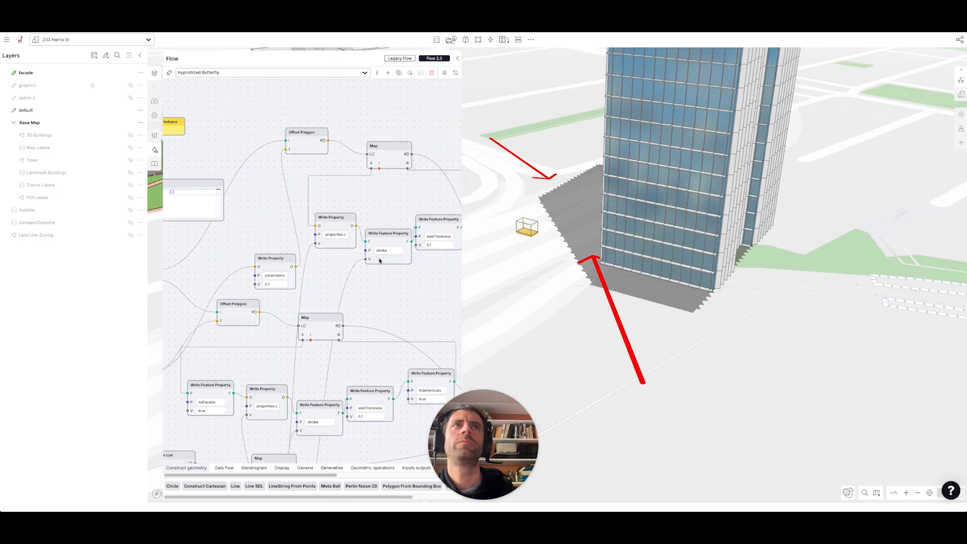
{"action": "left_click", "coordinate": [363, 264]}
{"action": "key", "text": "Delete"}
{"action": "left_click", "coordinate": [386, 259]}
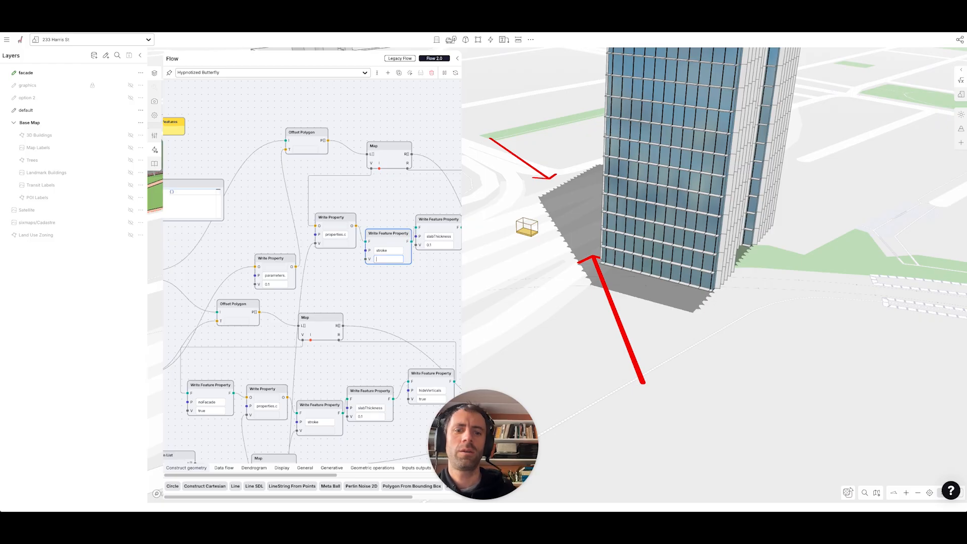
{"action": "left_click", "coordinate": [387, 285]}
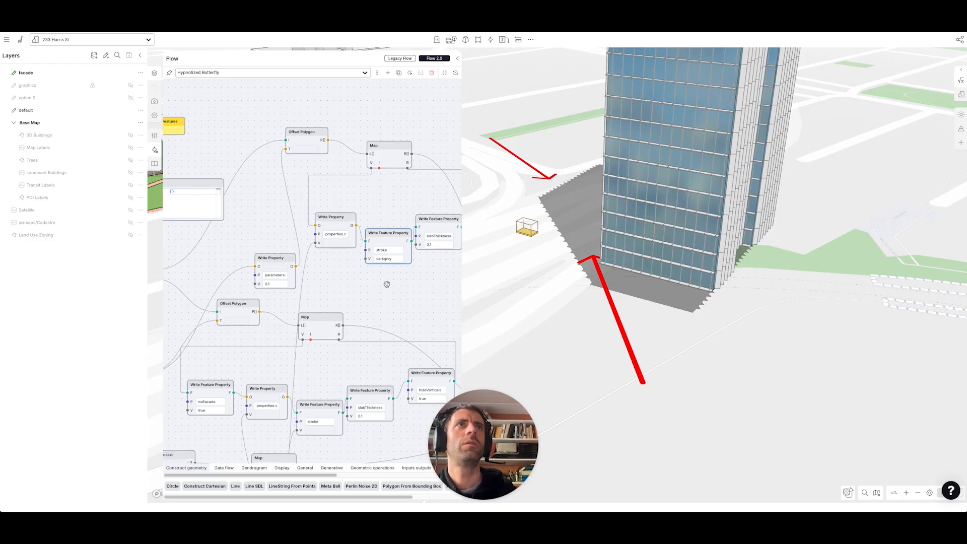
{"action": "right_click_drag", "start_coordinate": [690, 327], "coordinate": [687, 314]}
Change the copied stroke Write Feature Property's value to black
{"action": "double_click", "coordinate": [385, 259]}
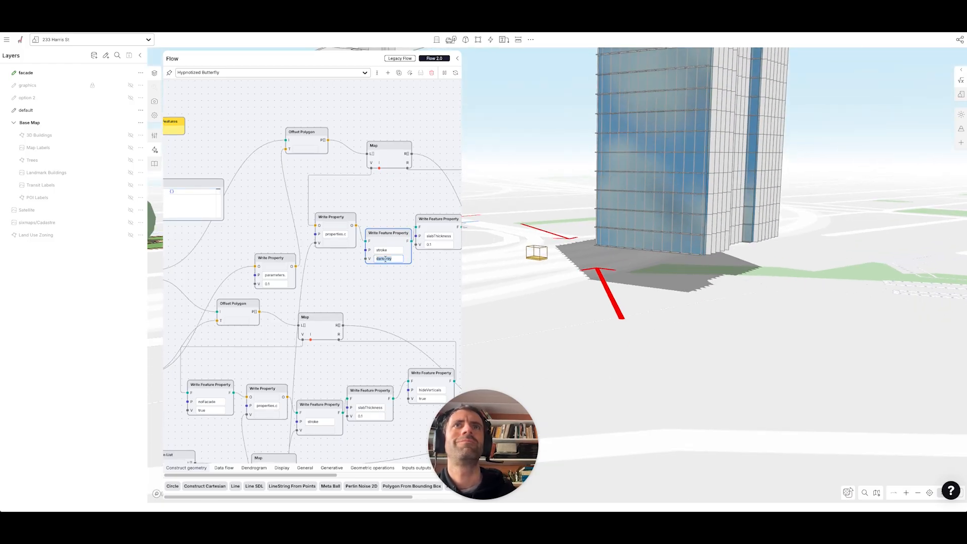
{"action": "type", "text": "black"}
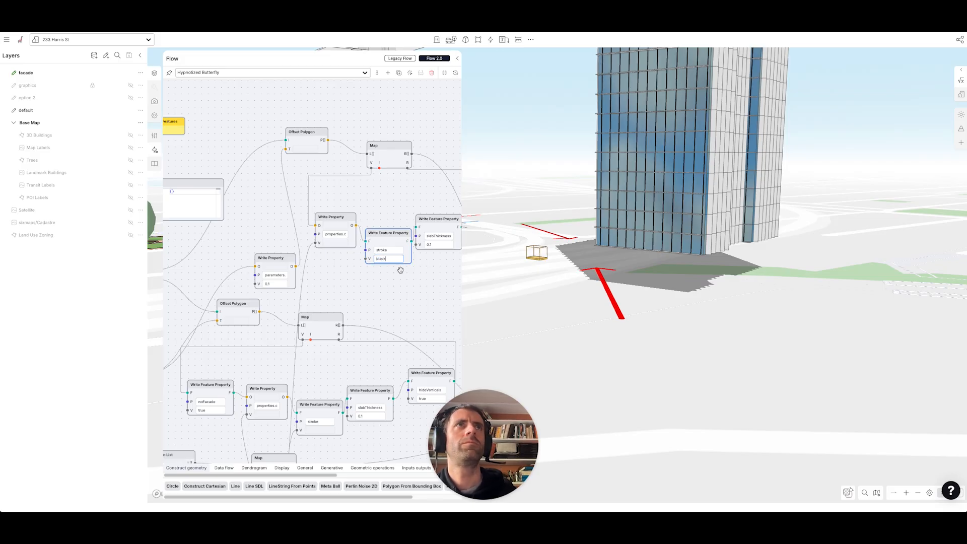
{"action": "right_click_drag", "start_coordinate": [758, 295], "coordinate": [724, 318]}
{"action": "scroll", "coordinate": [382, 307], "scroll_direction": "down", "scroll_amount": 5}
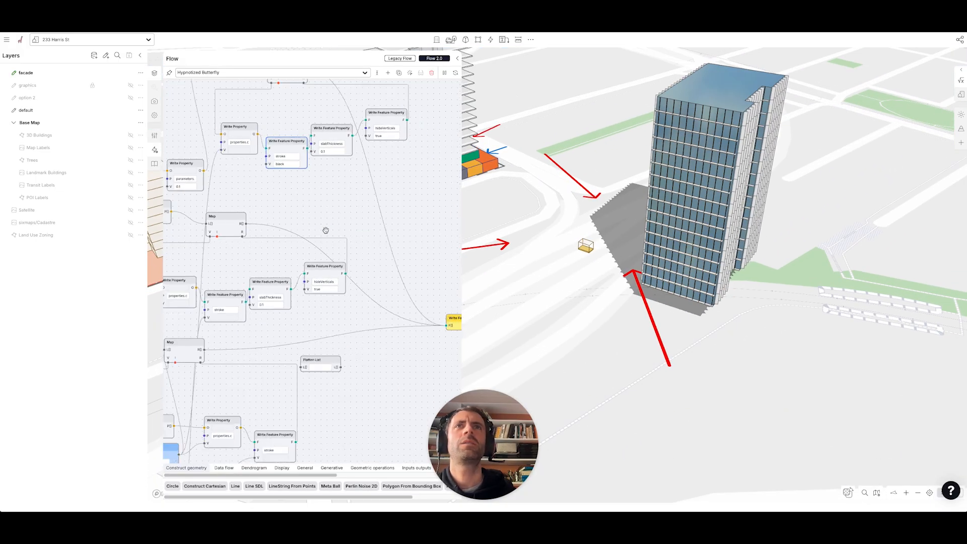
Add a Write Feature Property node below the shiny property node, writing fillOpacity with the value 0.3
{"action": "left_click", "coordinate": [698, 252]}
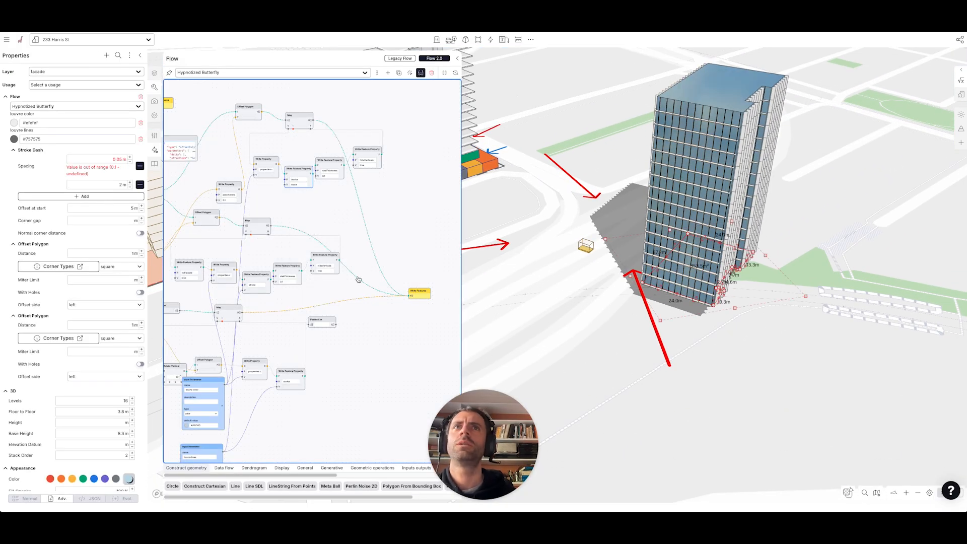
{"action": "left_click_drag", "start_coordinate": [336, 347], "coordinate": [397, 360]}
{"action": "scroll", "coordinate": [393, 353], "scroll_direction": "down", "scroll_amount": 3}
{"action": "left_click_drag", "start_coordinate": [240, 209], "coordinate": [285, 215]}
{"action": "scroll", "coordinate": [285, 216], "scroll_direction": "up", "scroll_amount": 5}
{"action": "double_click", "coordinate": [296, 224]}
{"action": "type", "text": "wr"}
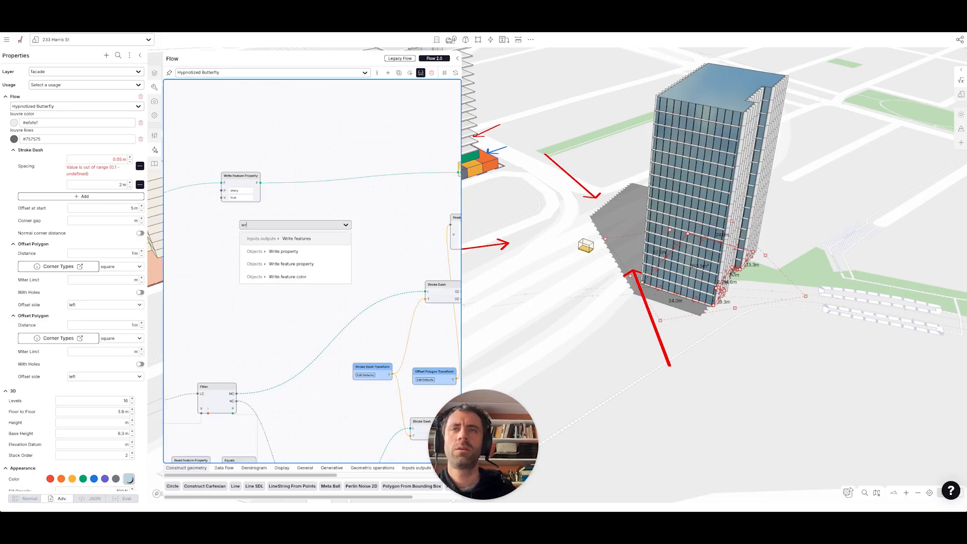
{"action": "key", "text": "Down"}
{"action": "key", "text": "Down"}
{"action": "key", "text": "Return"}
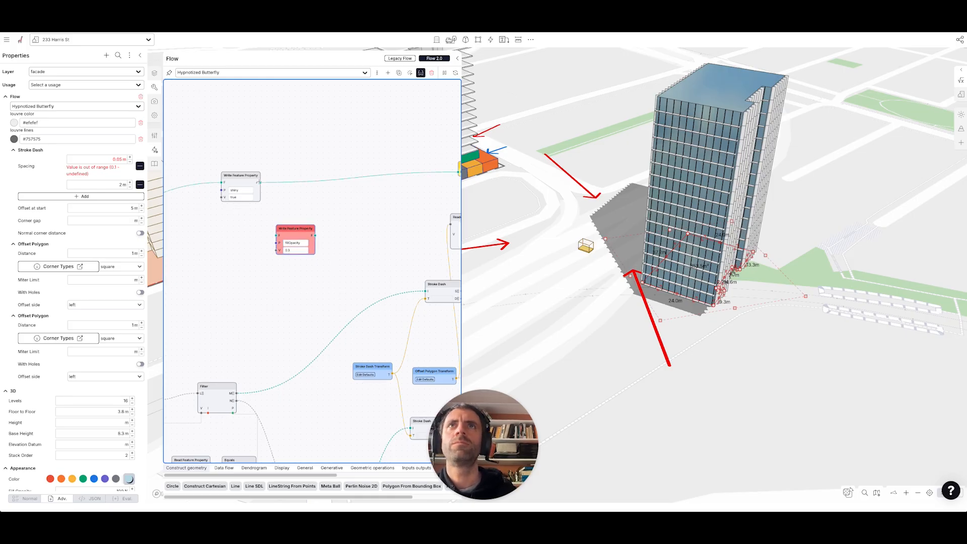
Insert the fillOpacity node between the shiny Write Feature Property and the Write Features output
{"action": "left_click_drag", "start_coordinate": [260, 182], "coordinate": [276, 235]}
{"action": "left_click_drag", "start_coordinate": [380, 225], "coordinate": [311, 238]}
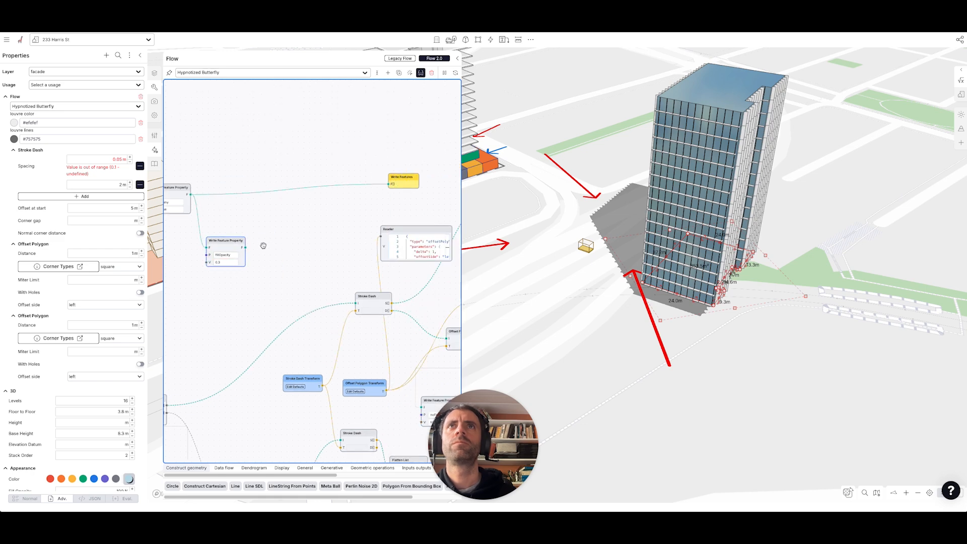
{"action": "left_click_drag", "start_coordinate": [245, 247], "coordinate": [389, 184]}
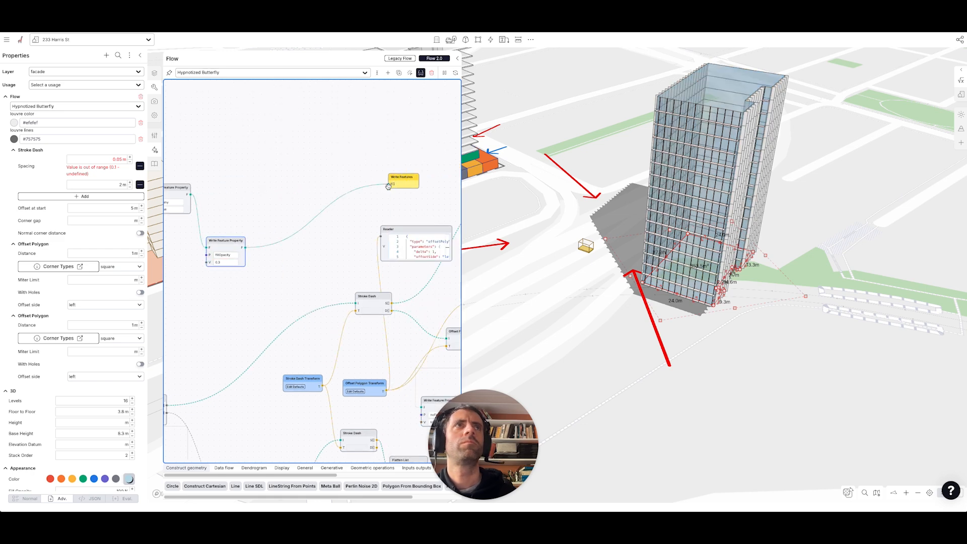
In plan view, move the tower by its corner onto the matching corner of the podium building's inner footprint
{"action": "left_click", "coordinate": [560, 276]}
{"action": "mouse_move", "coordinate": [561, 274]}
{"action": "right_mouse_down"}
{"action": "mouse_move", "coordinate": [582, 250]}
{"action": "mouse_move", "coordinate": [574, 247]}
{"action": "mouse_move", "coordinate": [568, 272]}
{"action": "right_mouse_up"}
{"action": "key", "text": "n"}
{"action": "scroll", "coordinate": [569, 272], "scroll_direction": "down", "scroll_amount": 3}
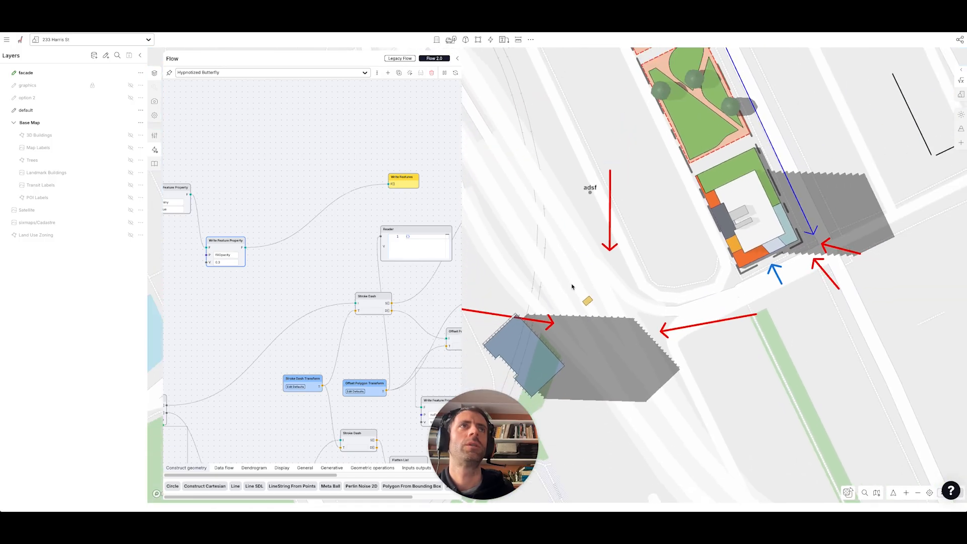
{"action": "left_click", "coordinate": [526, 339]}
{"action": "left_click_drag", "start_coordinate": [550, 310], "coordinate": [659, 263]}
{"action": "scroll", "coordinate": [658, 263], "scroll_direction": "up", "scroll_amount": 5}
{"action": "left_click", "coordinate": [637, 254]}
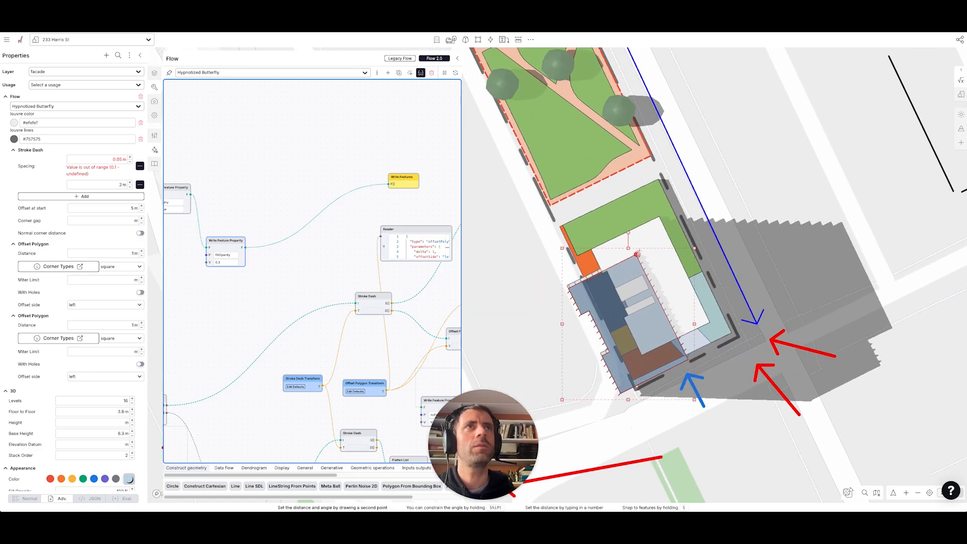
{"action": "left_click", "coordinate": [659, 217]}
{"action": "scroll", "coordinate": [731, 237], "scroll_direction": "up", "scroll_amount": 2}
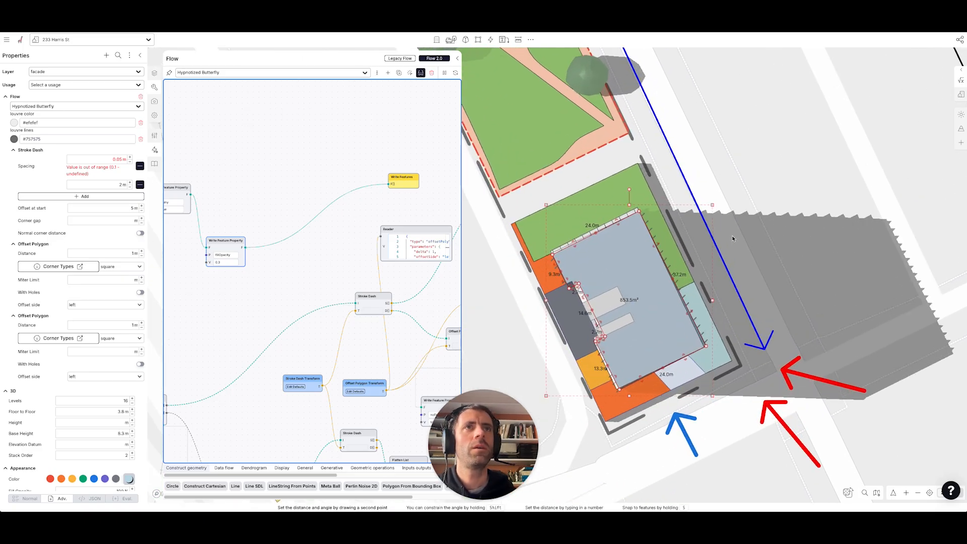
Lower the tower's stack order to -4
{"action": "key", "text": "m"}
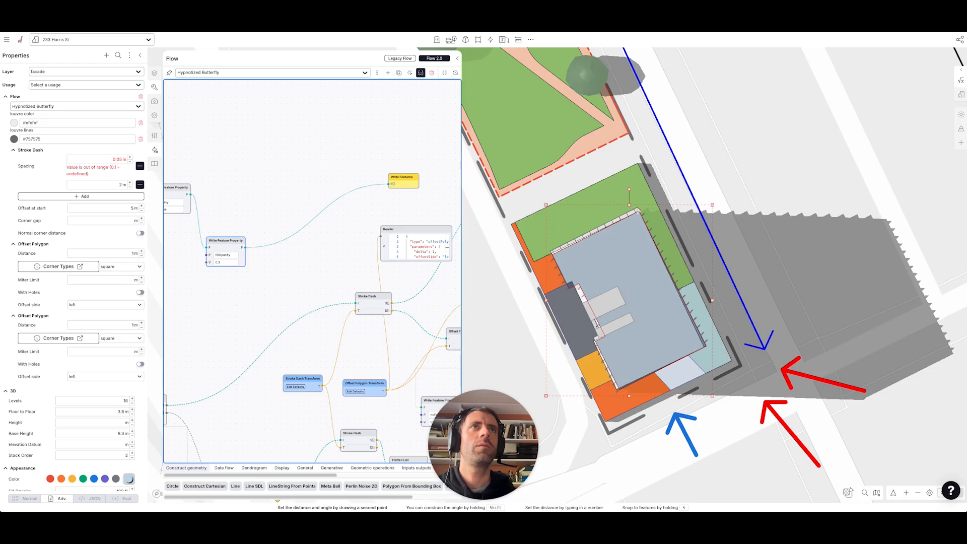
{"action": "left_click", "coordinate": [640, 212]}
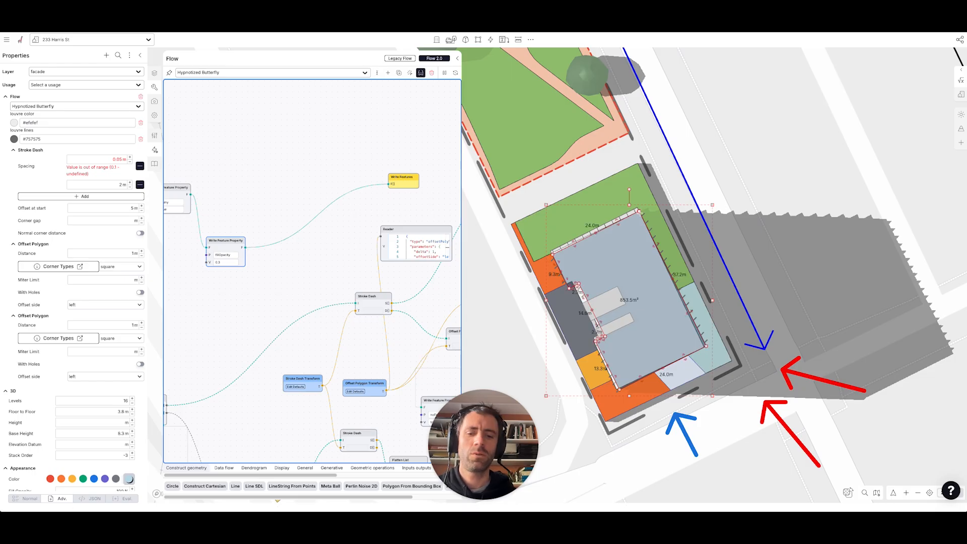
{"action": "scroll", "coordinate": [641, 213], "scroll_direction": "up", "scroll_amount": 3}
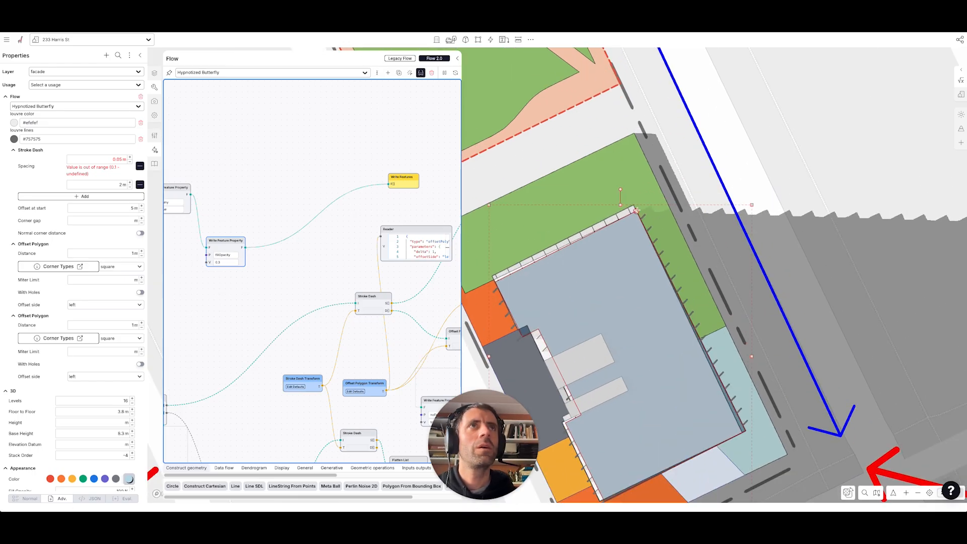
{"action": "scroll", "coordinate": [496, 280], "scroll_direction": "up", "scroll_amount": 2}
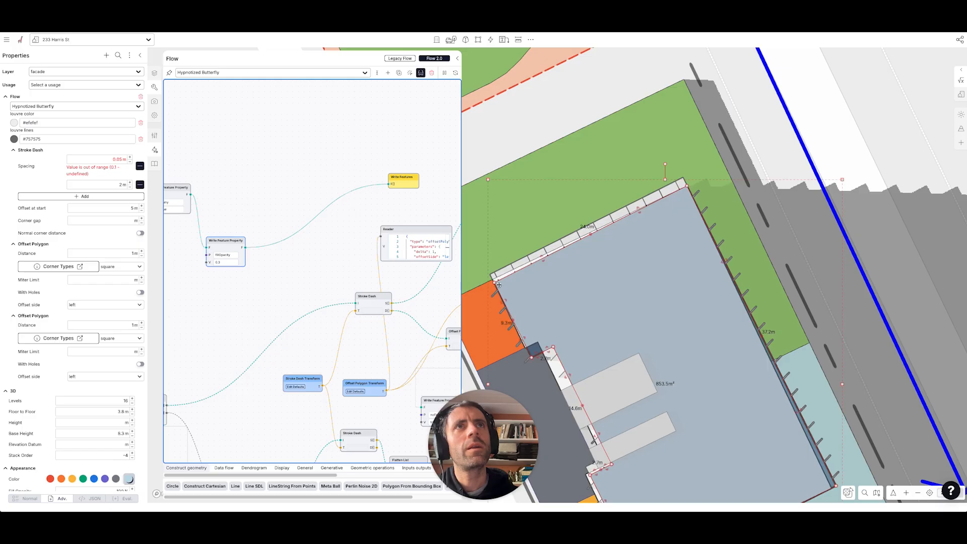
Use Base Point Move on the tower, taking a corner of its footprint as base point, to align it with the podium
{"action": "key", "text": "ctrl+k"}
{"action": "type", "text": "bas"}
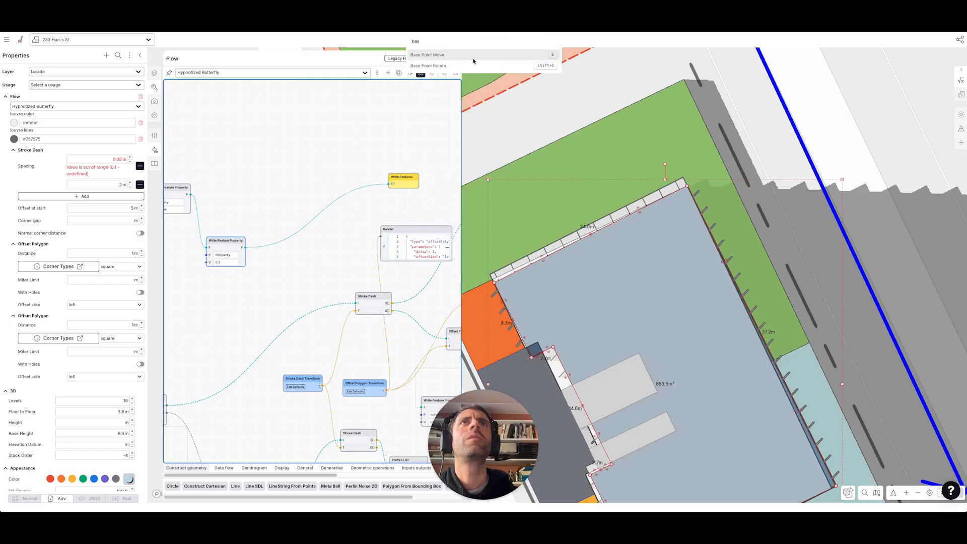
{"action": "key", "text": "Return"}
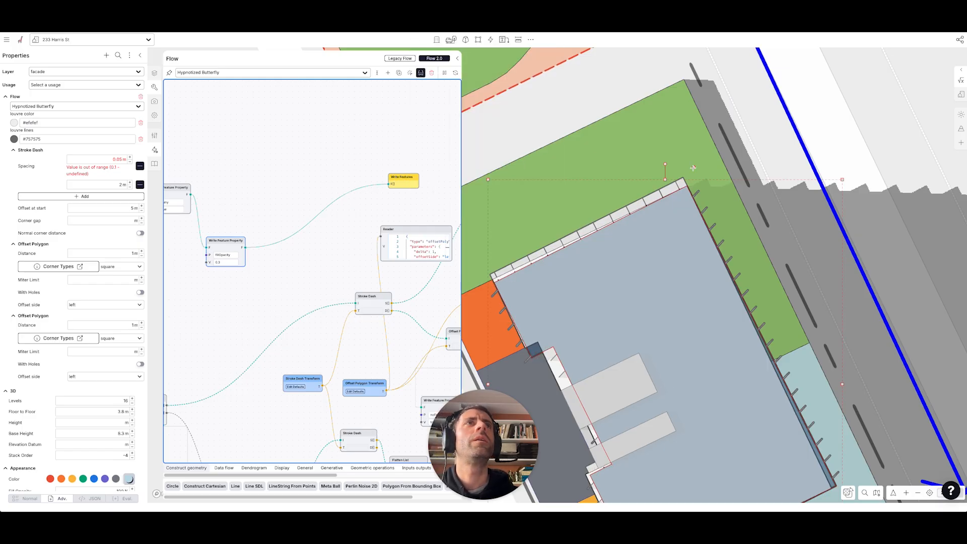
{"action": "left_click", "coordinate": [494, 282]}
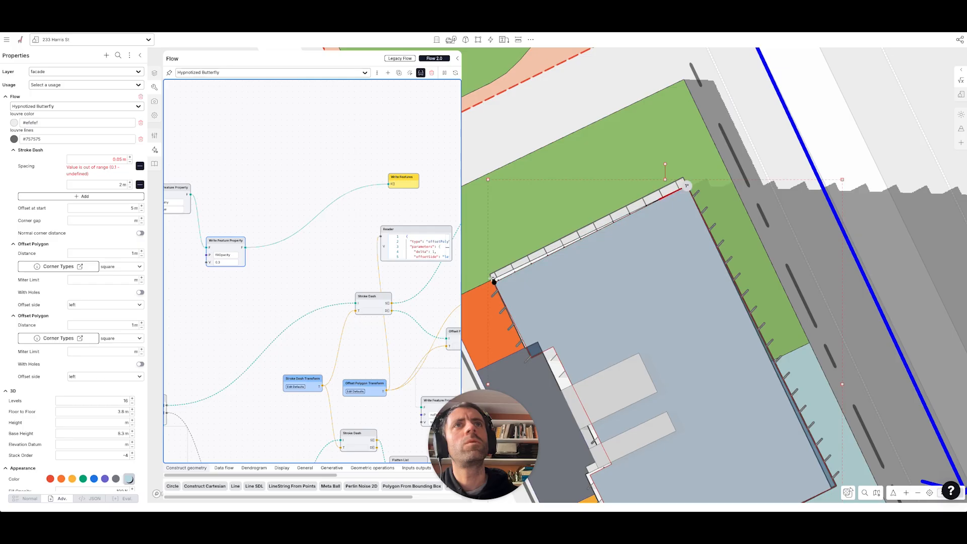
{"action": "left_click", "coordinate": [493, 278]}
{"action": "key", "text": "Escape"}
Examine the relocated tower's louvres, fins and translucent glass in 3D, both close up and from a distance
{"action": "key", "text": "3"}
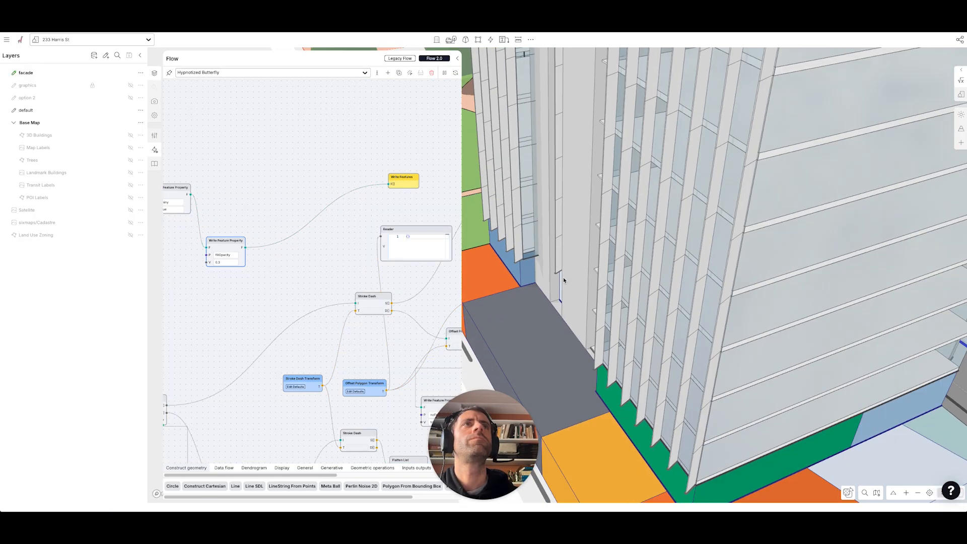
{"action": "scroll", "coordinate": [563, 277], "scroll_direction": "down", "scroll_amount": 5}
{"action": "right_click_drag", "start_coordinate": [671, 281], "coordinate": [671, 321]}
{"action": "scroll", "coordinate": [703, 278], "scroll_direction": "down", "scroll_amount": 5}
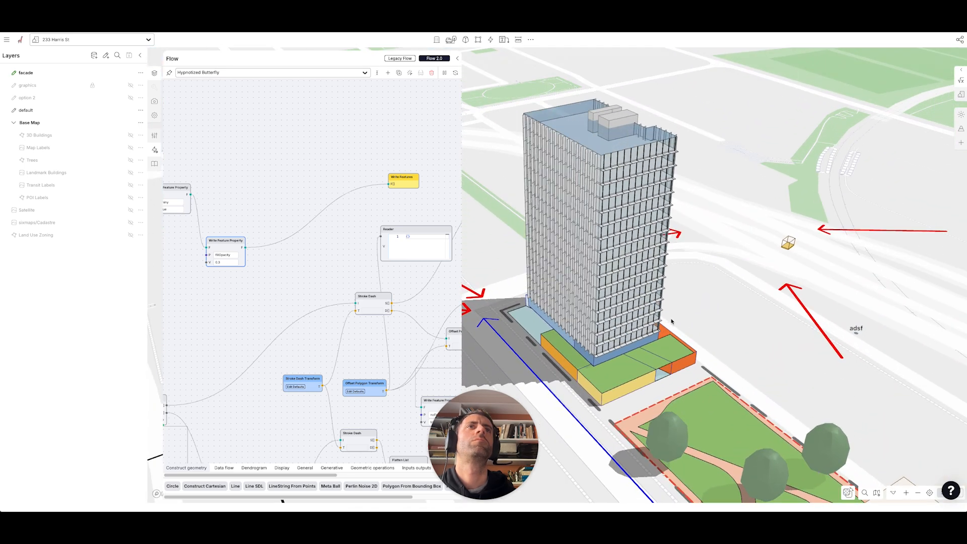
{"action": "scroll", "coordinate": [671, 321], "scroll_direction": "up", "scroll_amount": 6}
{"action": "scroll", "coordinate": [715, 287], "scroll_direction": "down", "scroll_amount": 4}
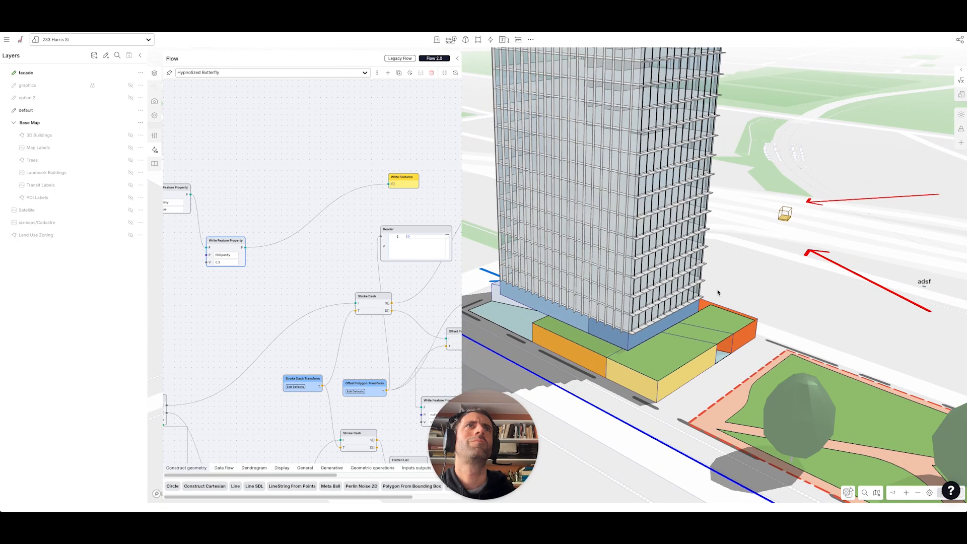
{"action": "scroll", "coordinate": [718, 292], "scroll_direction": "down", "scroll_amount": 2}
{"action": "mouse_move", "coordinate": [718, 292]}
{"action": "right_mouse_down"}
{"action": "mouse_move", "coordinate": [712, 276]}
{"action": "mouse_move", "coordinate": [714, 289]}
{"action": "right_mouse_up"}
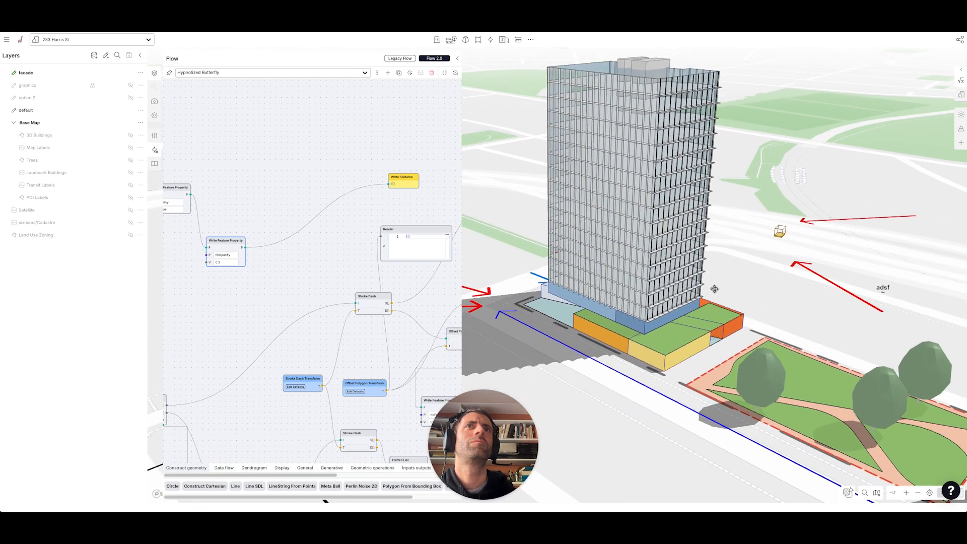
Paste a Write Feature Property copy after the slabs' hideVerticals node and delete that node's old direct output connection
{"action": "left_click_drag", "start_coordinate": [406, 298], "coordinate": [237, 281]}
{"action": "scroll", "coordinate": [237, 282], "scroll_direction": "down", "scroll_amount": 5}
{"action": "left_click_drag", "start_coordinate": [358, 307], "coordinate": [329, 301]}
{"action": "scroll", "coordinate": [317, 297], "scroll_direction": "up", "scroll_amount": 5}
{"action": "scroll", "coordinate": [377, 328], "scroll_direction": "up", "scroll_amount": 3}
{"action": "key", "text": "ctrl+v"}
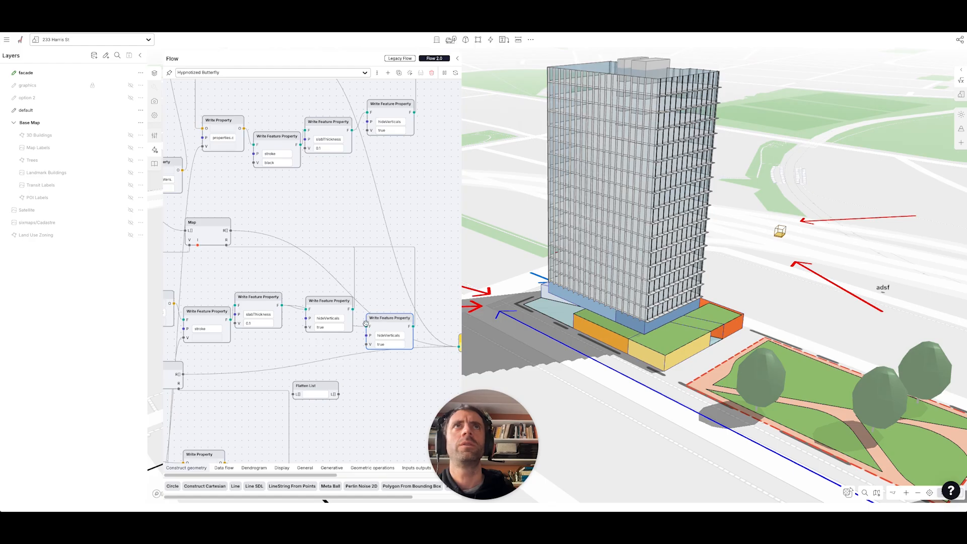
{"action": "double_click", "coordinate": [384, 335]}
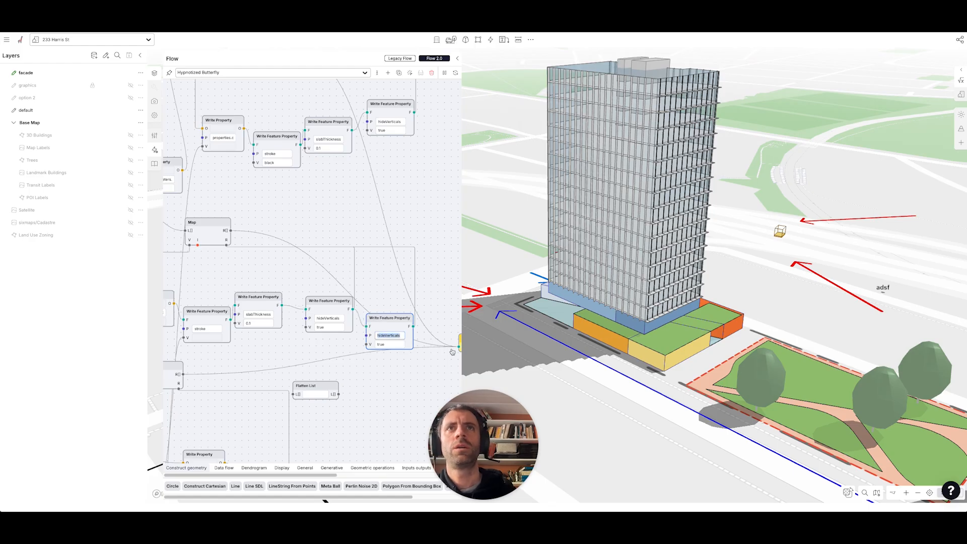
{"action": "left_click", "coordinate": [354, 269]}
{"action": "key", "text": "BackSpace"}
Set the pasted Write Feature Property's property name to baseHeight
{"action": "double_click", "coordinate": [382, 334]}
{"action": "type", "text": "bas"}
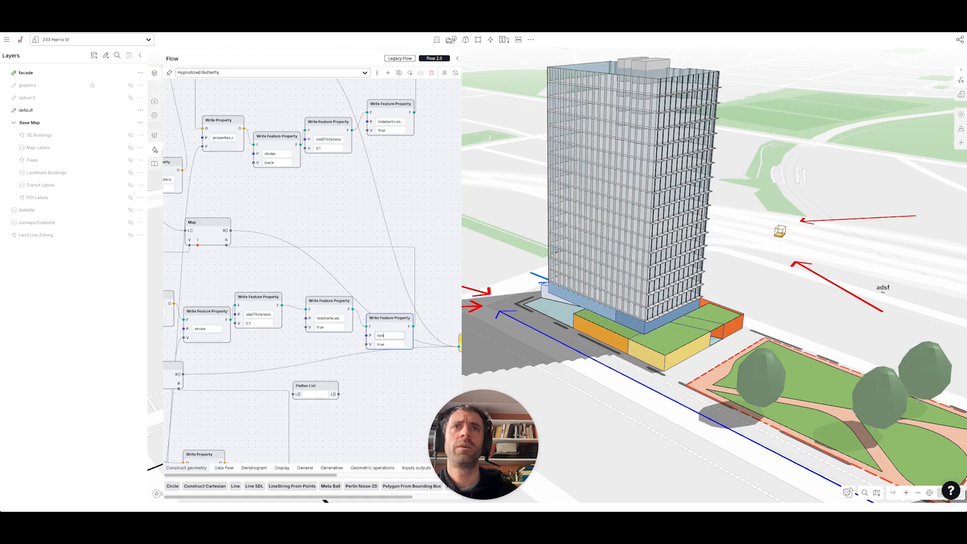
{"action": "type", "text": "eHeight"}
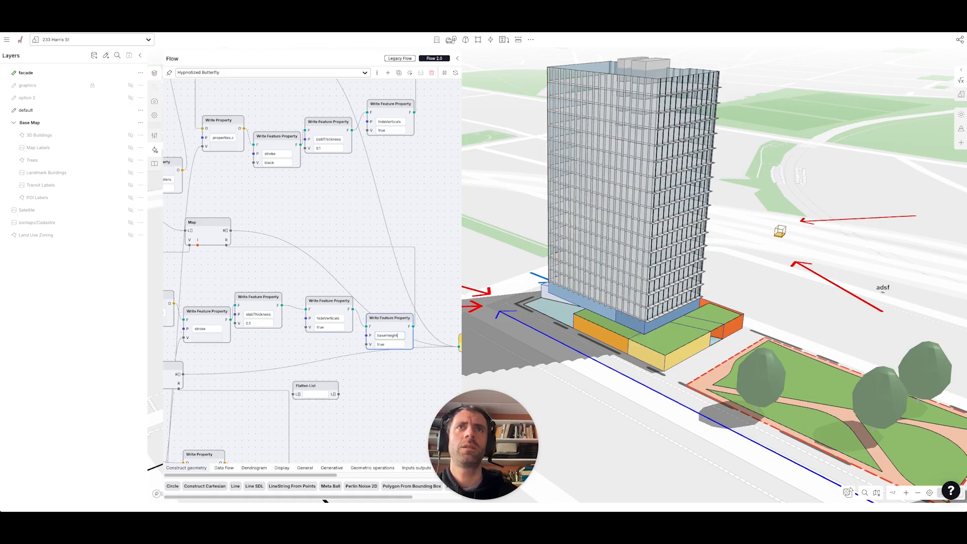
Add a Read Feature Property node fed by the hideVerticals node and set it to read baseHeight
{"action": "double_click", "coordinate": [315, 341]}
{"action": "type", "text": "read"}
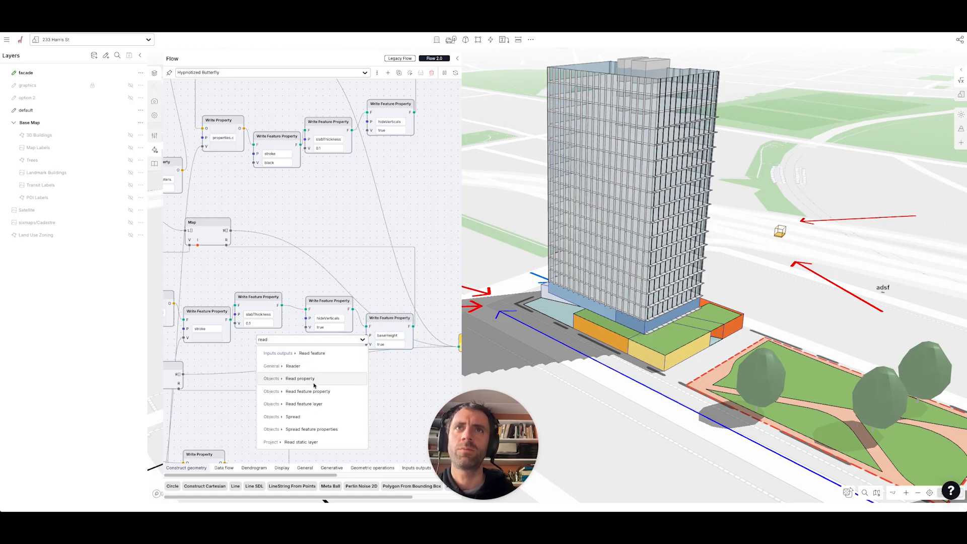
{"action": "left_click", "coordinate": [308, 391]}
{"action": "left_click_drag", "start_coordinate": [352, 313], "coordinate": [291, 352]}
{"action": "left_click", "coordinate": [311, 362]}
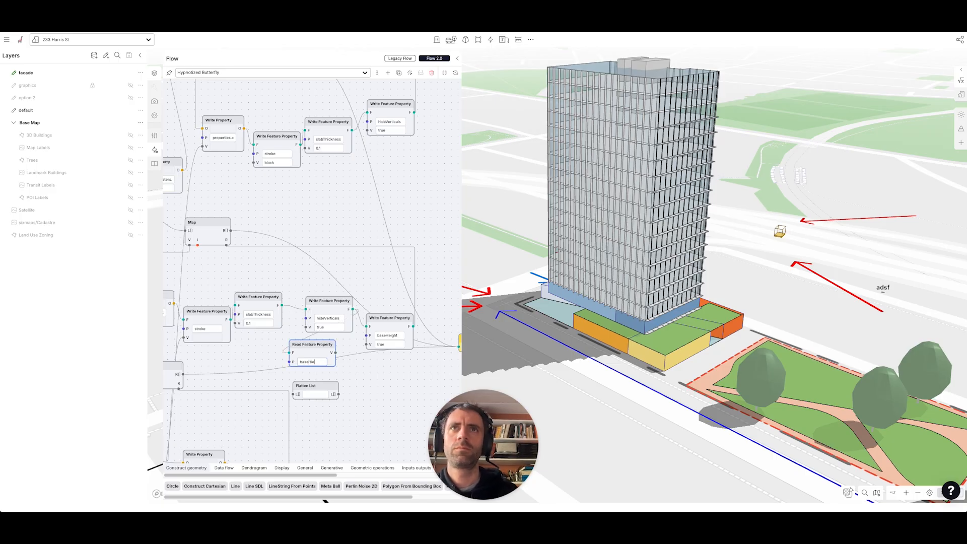
{"action": "left_click", "coordinate": [347, 368]}
Feed the read baseHeight into a new Add node and connect its sum to the baseHeight Write Feature Property's value
{"action": "left_click_drag", "start_coordinate": [334, 352], "coordinate": [366, 369]}
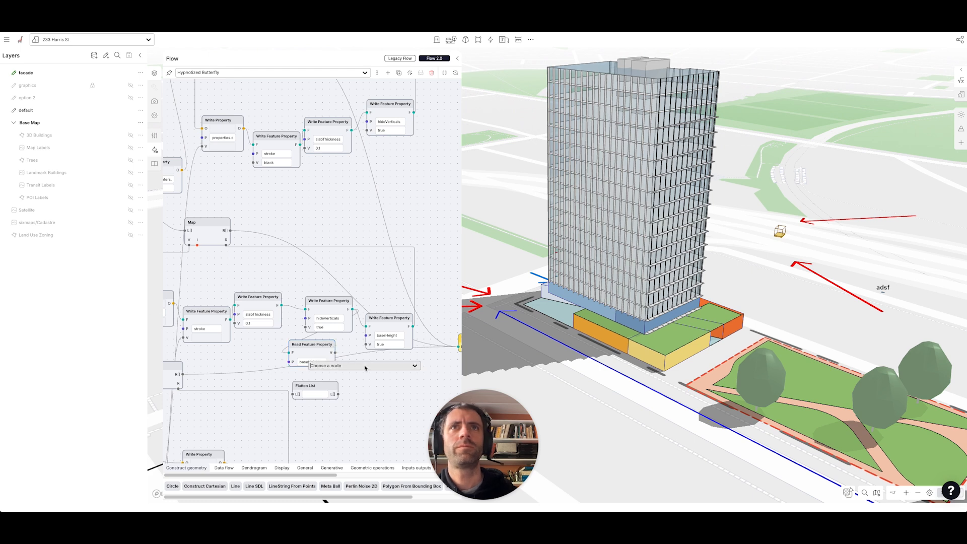
{"action": "type", "text": "a"}
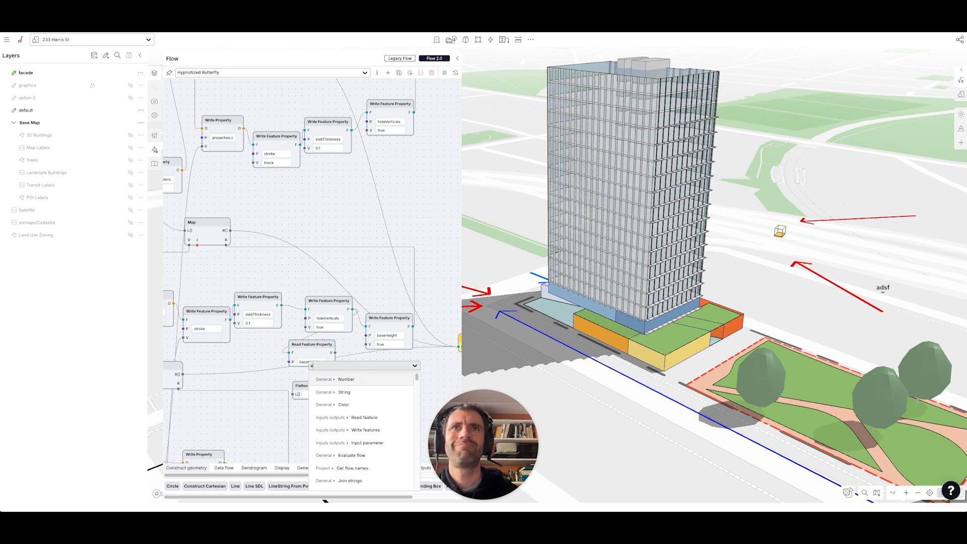
{"action": "type", "text": "dd"}
{"action": "key", "text": "Down"}
{"action": "key", "text": "Down"}
{"action": "key", "text": "Down"}
{"action": "key", "text": "Return"}
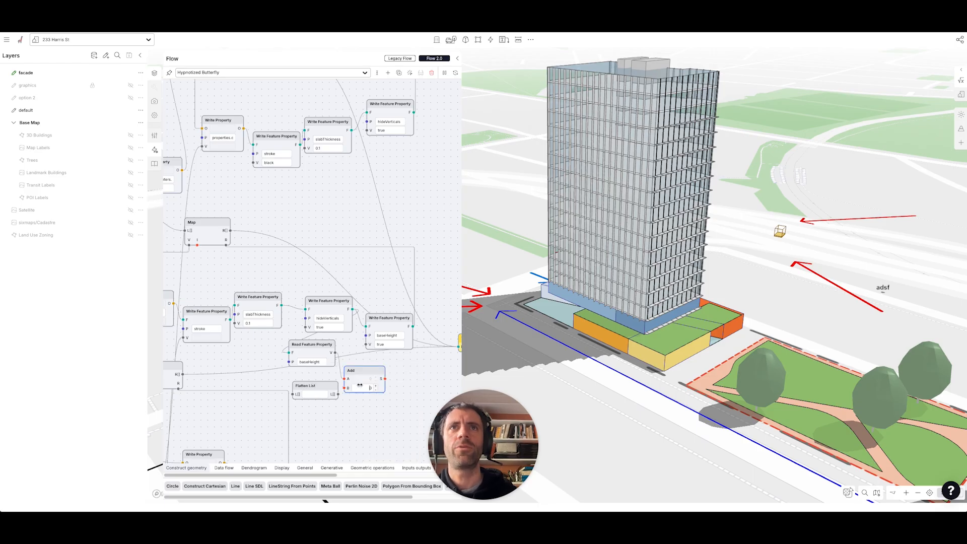
{"action": "left_click", "coordinate": [400, 374]}
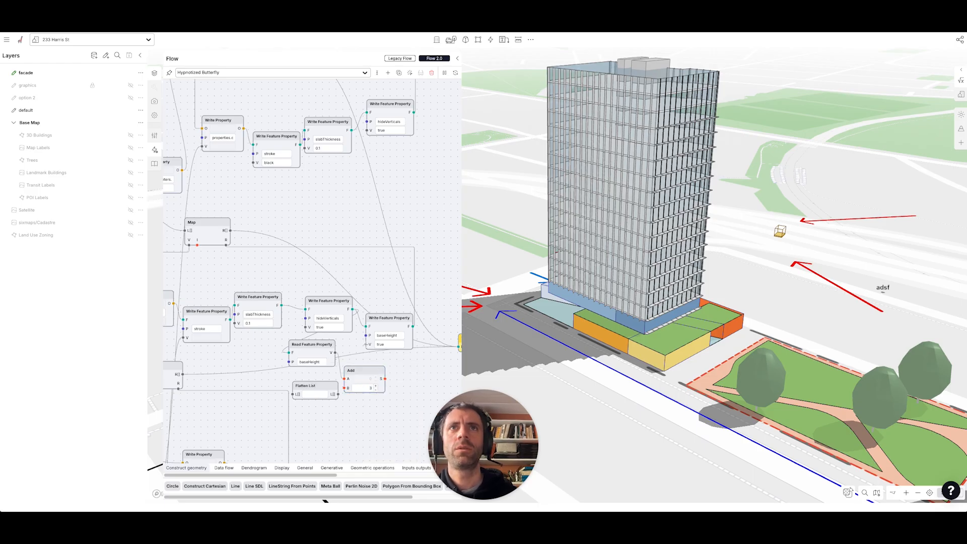
{"action": "left_click_drag", "start_coordinate": [389, 379], "coordinate": [389, 383]}
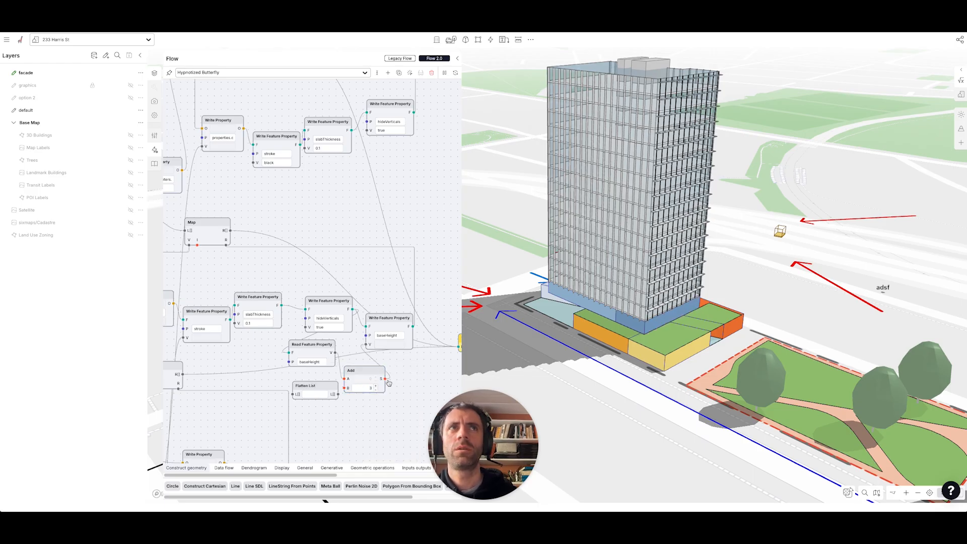
Set the tower's first Offset Polygon distance to 1.2 m and check the facade from near ground level
{"action": "right_click_drag", "start_coordinate": [608, 416], "coordinate": [610, 385]}
{"action": "scroll", "coordinate": [623, 346], "scroll_direction": "up", "scroll_amount": 4}
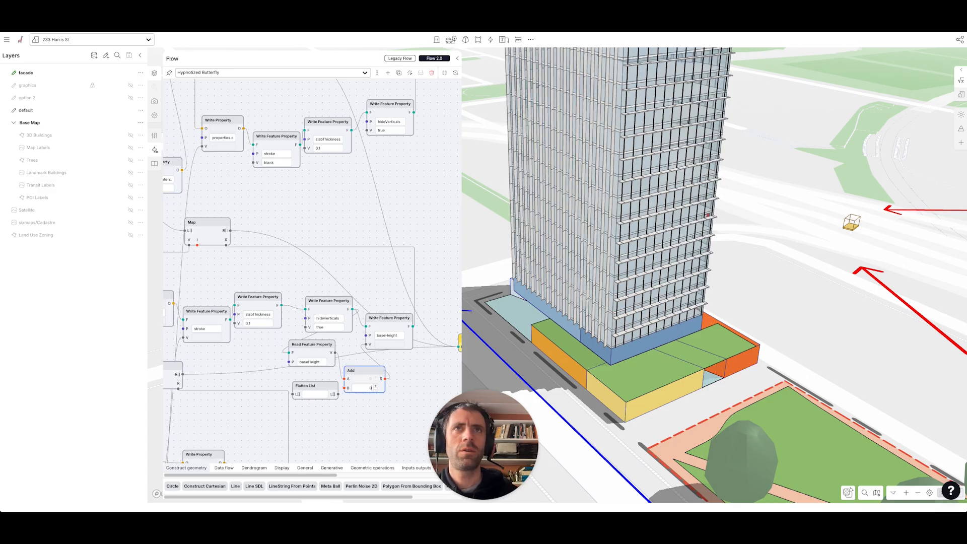
{"action": "right_click_drag", "start_coordinate": [671, 329], "coordinate": [683, 295]}
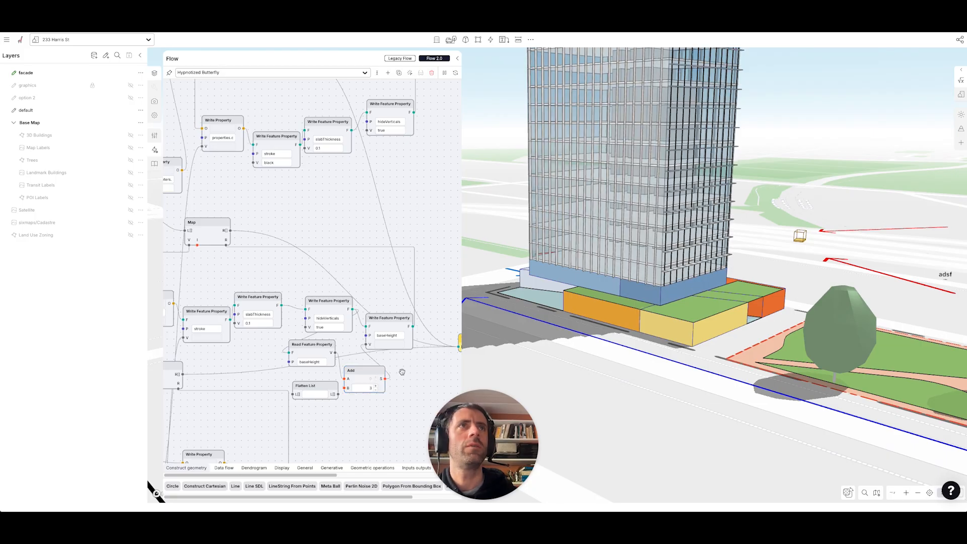
{"action": "scroll", "coordinate": [342, 302], "scroll_direction": "left", "scroll_amount": 3}
{"action": "scroll", "coordinate": [342, 302], "scroll_direction": "down", "scroll_amount": 2}
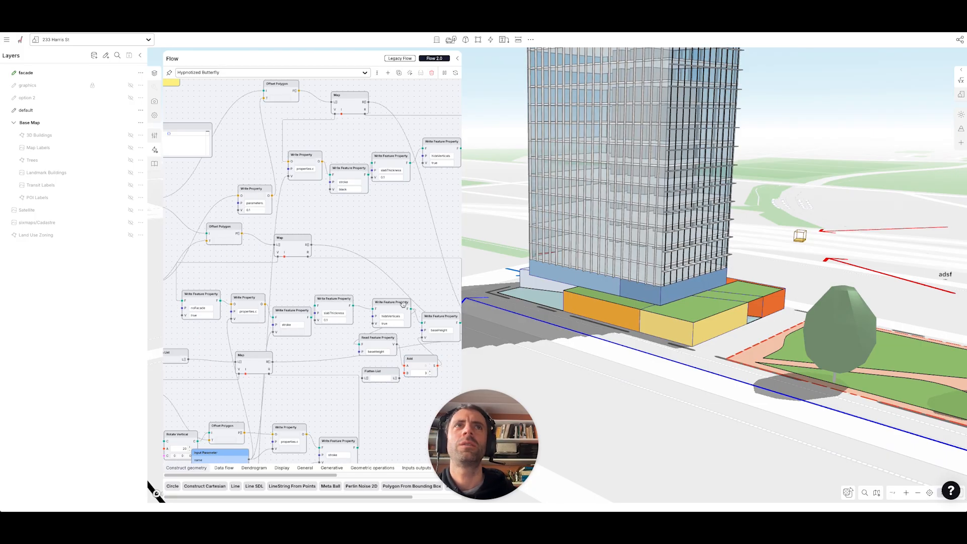
{"action": "left_click", "coordinate": [600, 216]}
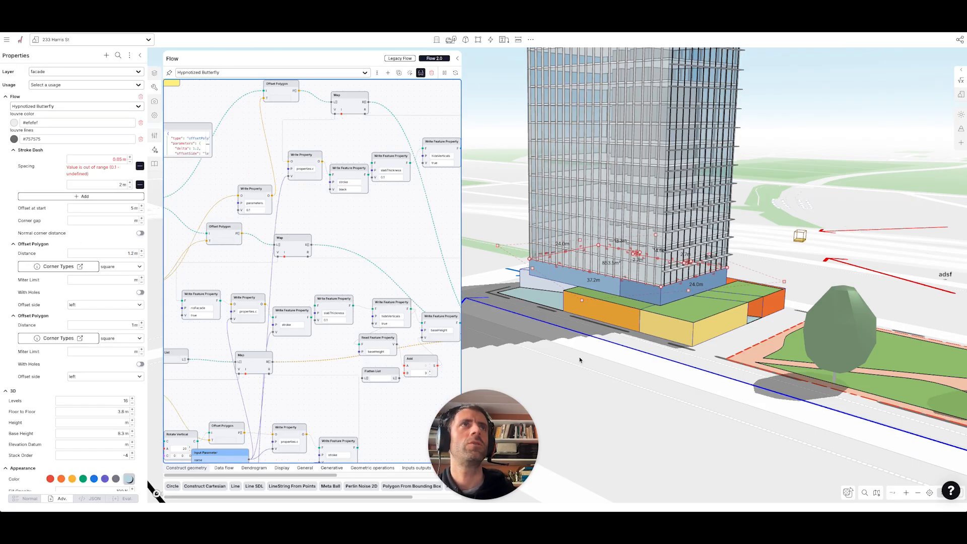
{"action": "left_click", "coordinate": [594, 371]}
{"action": "right_click_drag", "start_coordinate": [594, 372], "coordinate": [627, 336]}
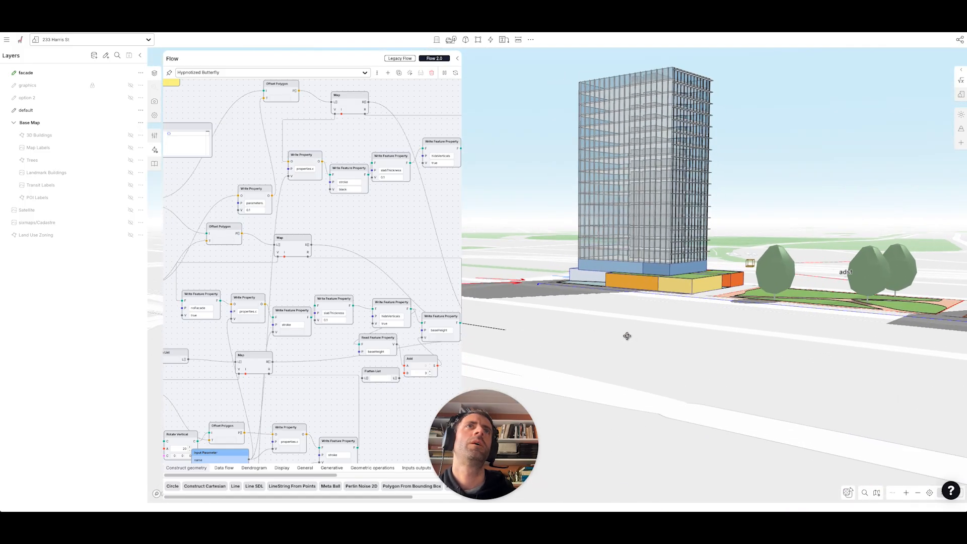
Set the tower's fill colour to a custom pale beige and check the facade from above
{"action": "left_click", "coordinate": [599, 221]}
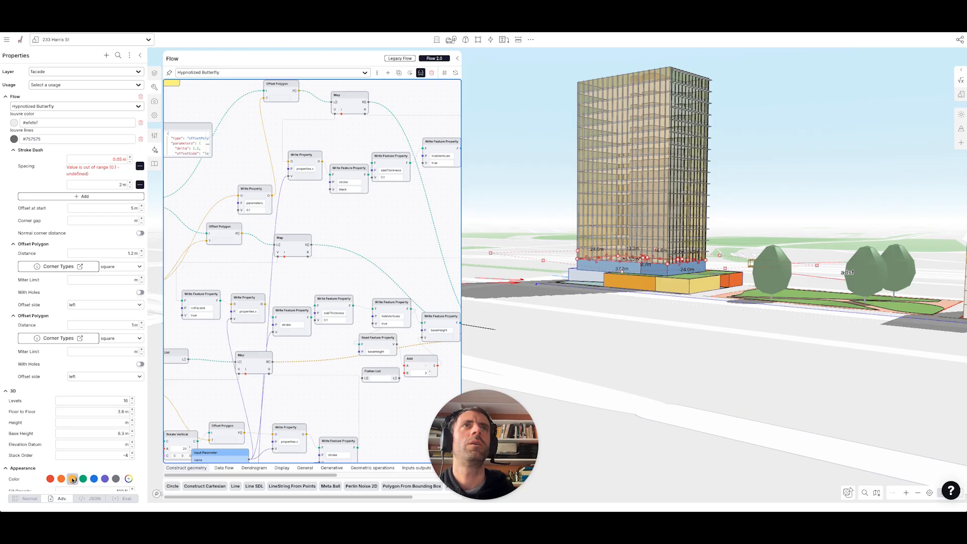
{"action": "left_click", "coordinate": [129, 479]}
{"action": "left_click_drag", "start_coordinate": [106, 433], "coordinate": [98, 437]}
{"action": "left_click", "coordinate": [94, 364]}
{"action": "left_click", "coordinate": [647, 346]}
{"action": "right_click_drag", "start_coordinate": [647, 345], "coordinate": [623, 358]}
Change the tower's louvre color parameter to a golden orange and check the fins from near ground level
{"action": "left_click", "coordinate": [599, 324]}
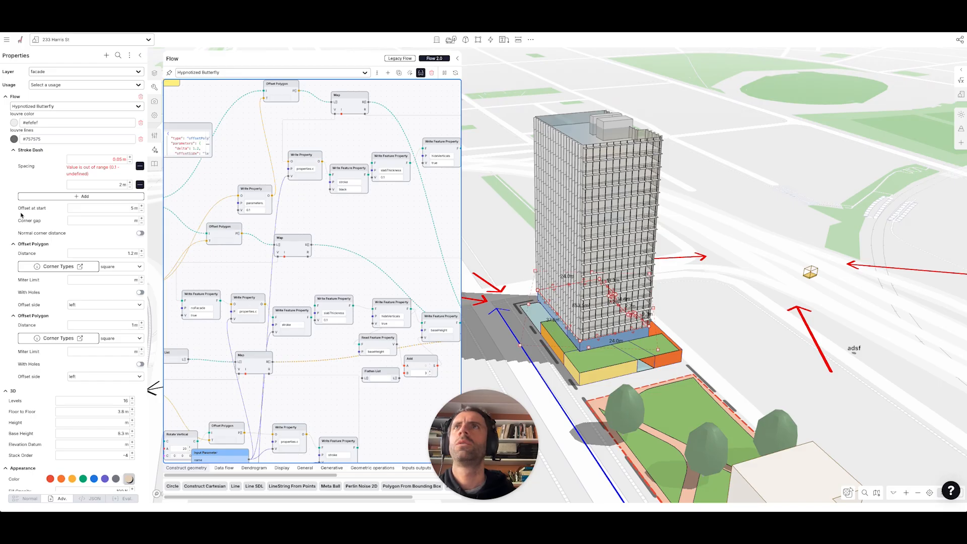
{"action": "left_click", "coordinate": [14, 122]}
{"action": "left_click", "coordinate": [15, 219]}
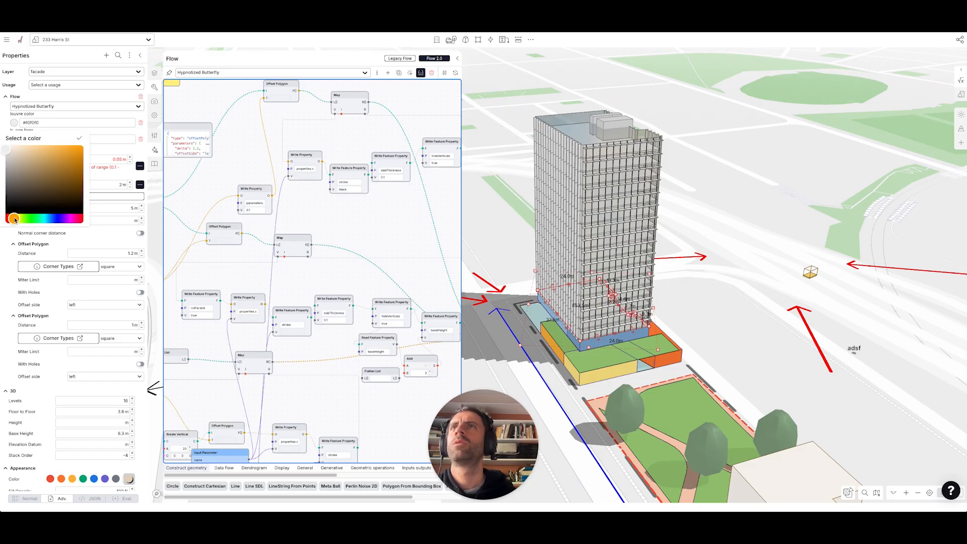
{"action": "left_click", "coordinate": [81, 139]}
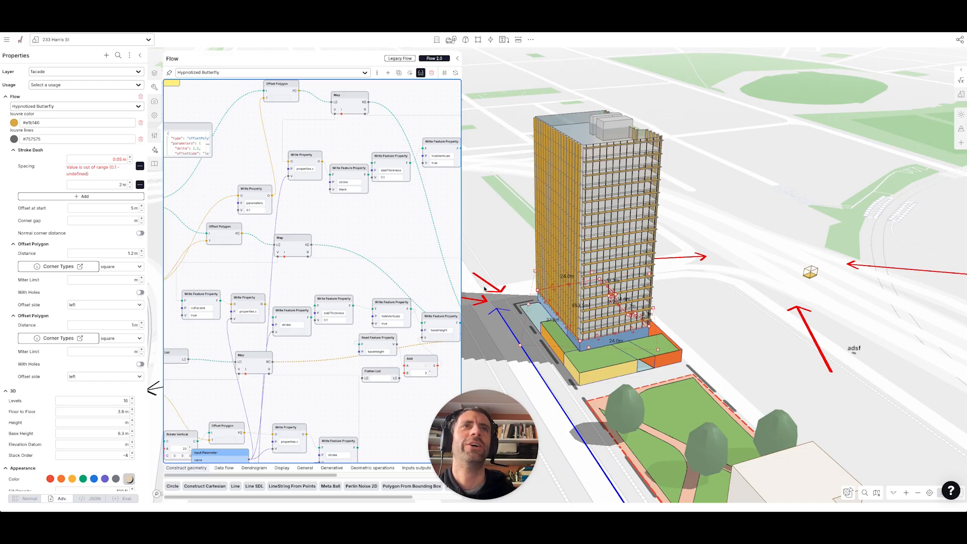
{"action": "right_click_drag", "start_coordinate": [528, 312], "coordinate": [577, 290]}
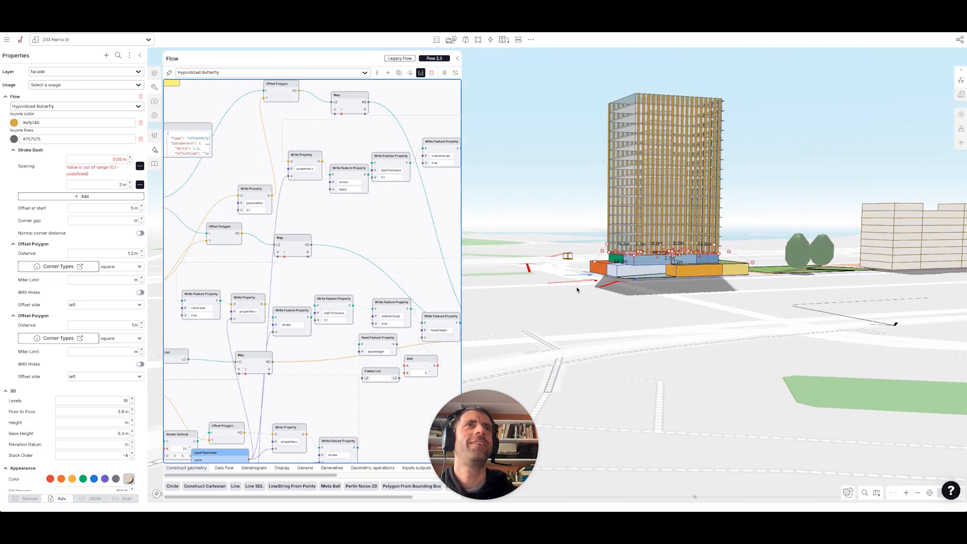
Close the Flow editor and examine the tower's fins and recessed core edge from above in plan
{"action": "left_click", "coordinate": [458, 59]}
{"action": "right_click_drag", "start_coordinate": [512, 151], "coordinate": [507, 187]}
{"action": "scroll", "coordinate": [457, 245], "scroll_direction": "down", "scroll_amount": 4}
{"action": "left_click_drag", "start_coordinate": [458, 245], "coordinate": [518, 259]}
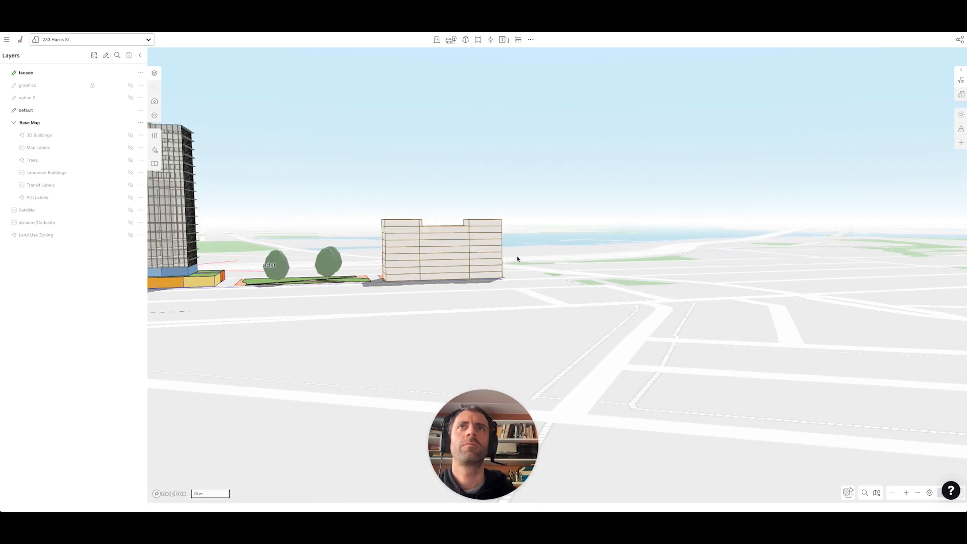
{"action": "right_click_drag", "start_coordinate": [255, 299], "coordinate": [317, 382]}
{"action": "scroll", "coordinate": [317, 382], "scroll_direction": "up", "scroll_amount": 3}
{"action": "right_click_drag", "start_coordinate": [376, 348], "coordinate": [460, 293]}
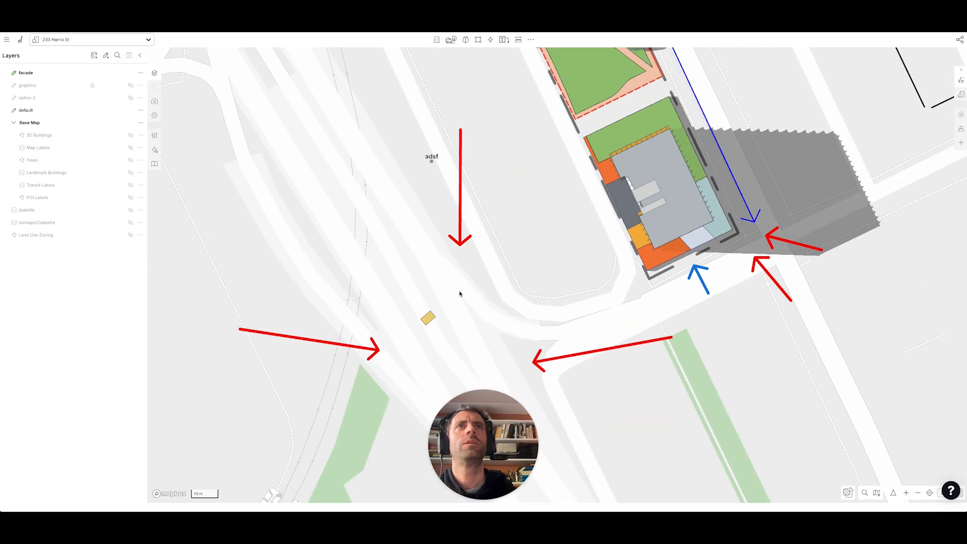
{"action": "left_click_drag", "start_coordinate": [582, 284], "coordinate": [534, 323]}
{"action": "scroll", "coordinate": [643, 202], "scroll_direction": "up", "scroll_amount": 4}
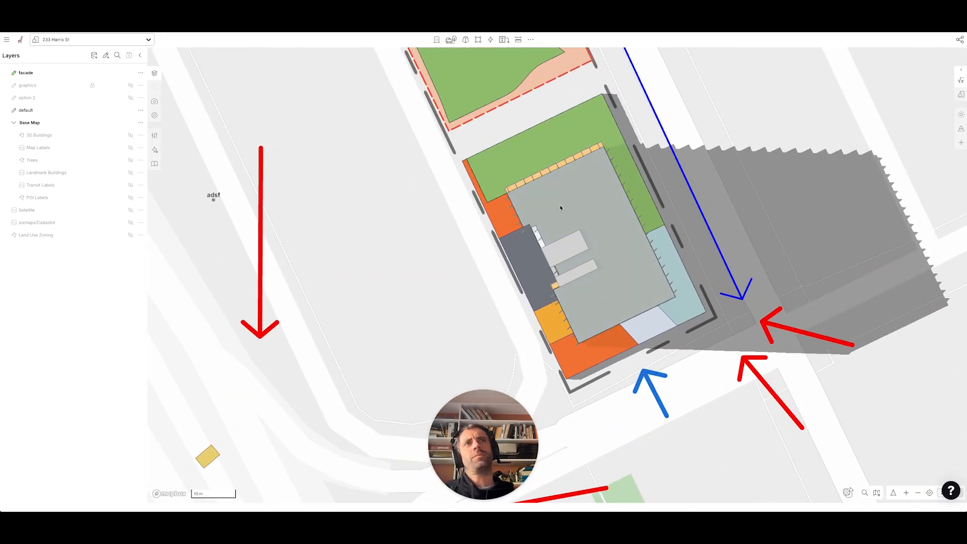
{"action": "scroll", "coordinate": [521, 224], "scroll_direction": "up", "scroll_amount": 5}
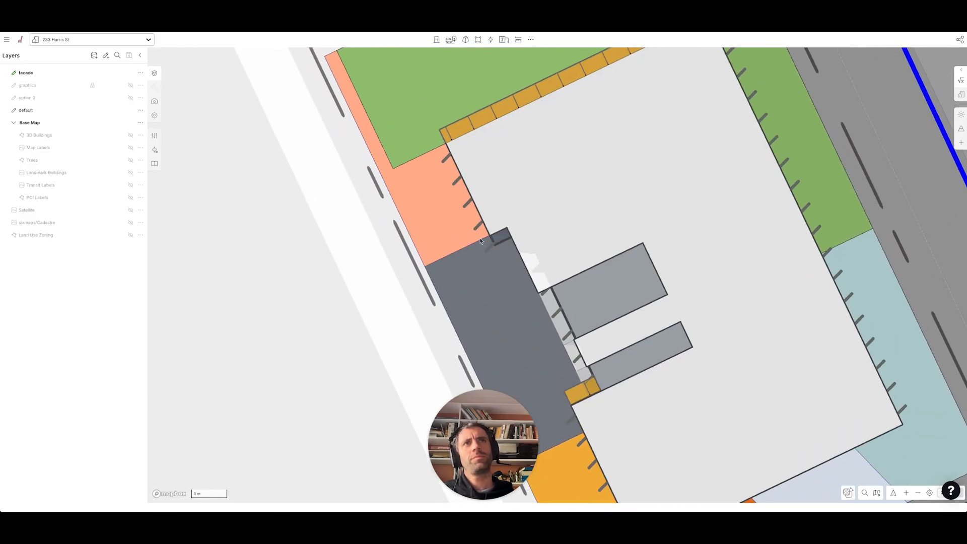
{"action": "scroll", "coordinate": [482, 242], "scroll_direction": "down", "scroll_amount": 3}
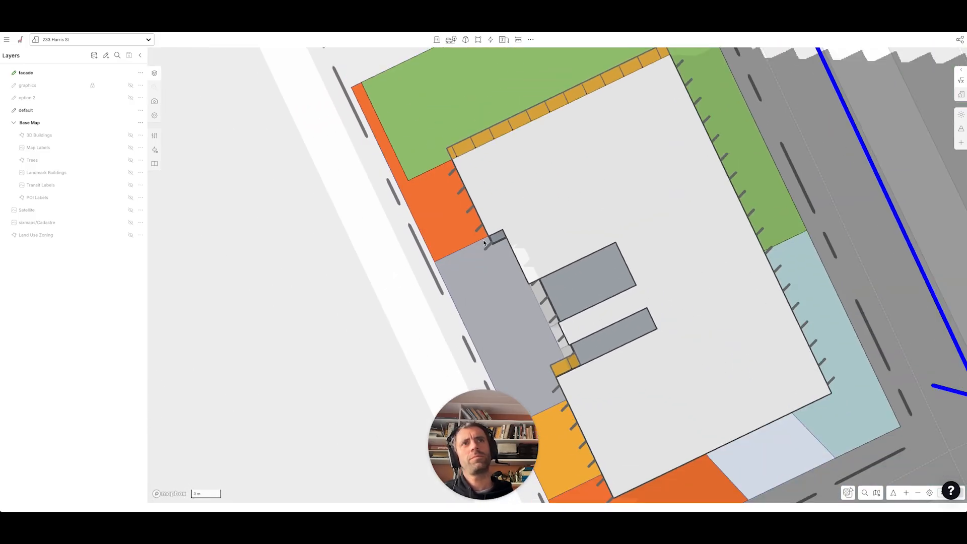
Return to perspective and examine how the facade fins meet the podium and the floor beneath the tower
{"action": "key", "text": "Escape"}
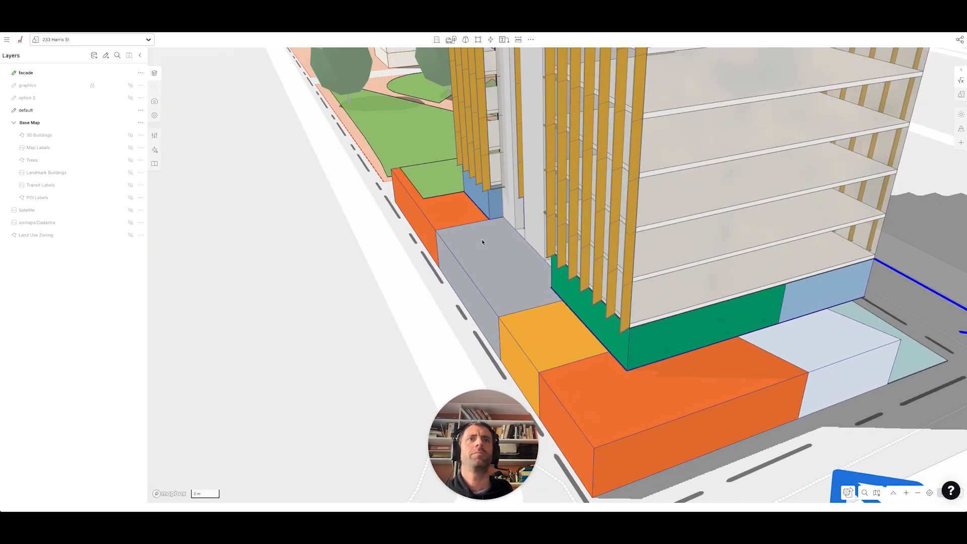
{"action": "scroll", "coordinate": [482, 242], "scroll_direction": "down", "scroll_amount": 3}
{"action": "right_click_drag", "start_coordinate": [482, 242], "coordinate": [524, 226]}
{"action": "scroll", "coordinate": [522, 211], "scroll_direction": "down", "scroll_amount": 10}
{"action": "scroll", "coordinate": [518, 237], "scroll_direction": "up", "scroll_amount": 5}
{"action": "scroll", "coordinate": [507, 231], "scroll_direction": "up", "scroll_amount": 10}
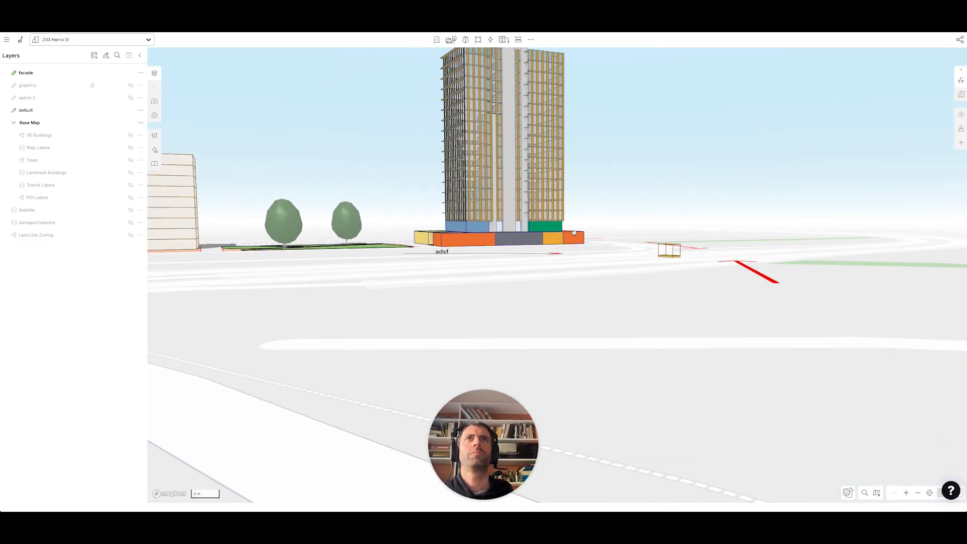
{"action": "scroll", "coordinate": [479, 272], "scroll_direction": "down", "scroll_amount": 4}
{"action": "right_click_drag", "start_coordinate": [421, 263], "coordinate": [431, 269]}
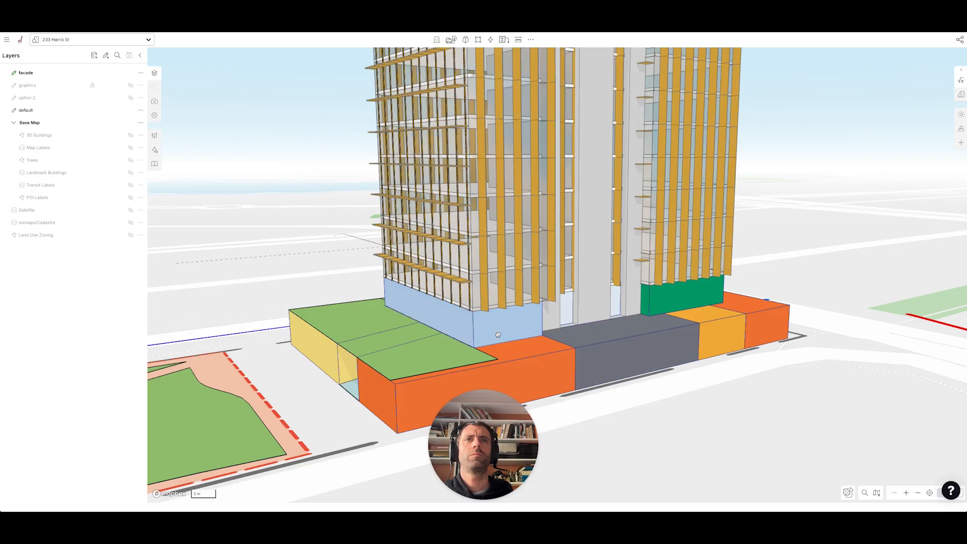
Add the No Facades property to the blue Retail volume beneath the tower and review the finished massing
{"action": "left_click", "coordinate": [498, 335]}
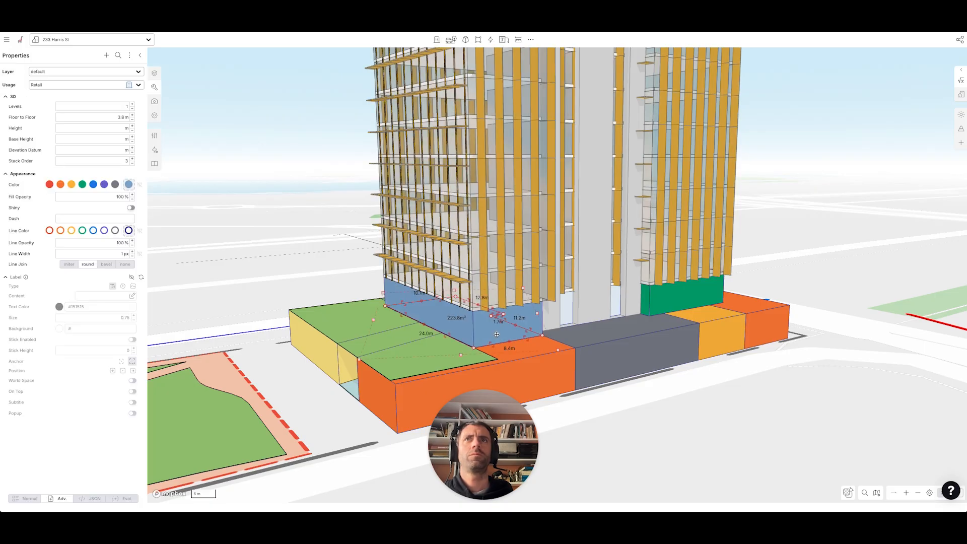
{"action": "left_click", "coordinate": [106, 55]}
{"action": "type", "text": "nof"}
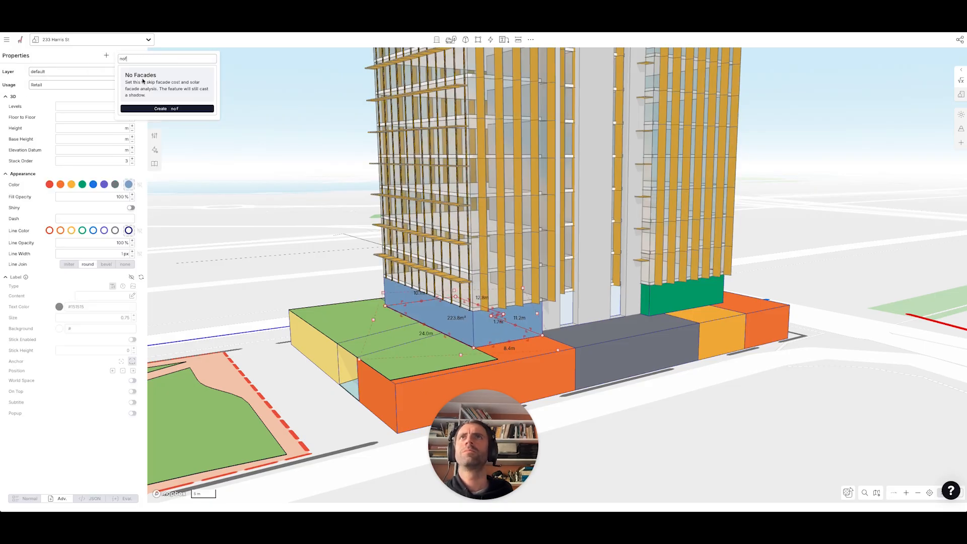
{"action": "left_click", "coordinate": [142, 81]}
{"action": "left_click", "coordinate": [299, 156]}
{"action": "mouse_move", "coordinate": [261, 174]}
{"action": "right_mouse_down"}
{"action": "mouse_move", "coordinate": [277, 188]}
{"action": "mouse_move", "coordinate": [418, 218]}
{"action": "mouse_move", "coordinate": [261, 203]}
{"action": "mouse_move", "coordinate": [282, 201]}
{"action": "mouse_move", "coordinate": [297, 217]}
{"action": "right_mouse_up"}
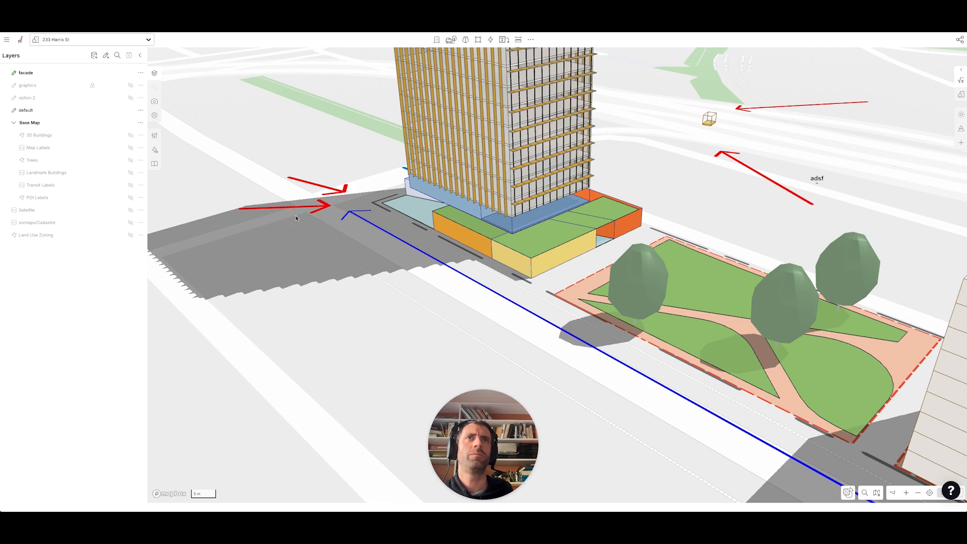
{"action": "scroll", "coordinate": [296, 217], "scroll_direction": "down", "scroll_amount": 3}
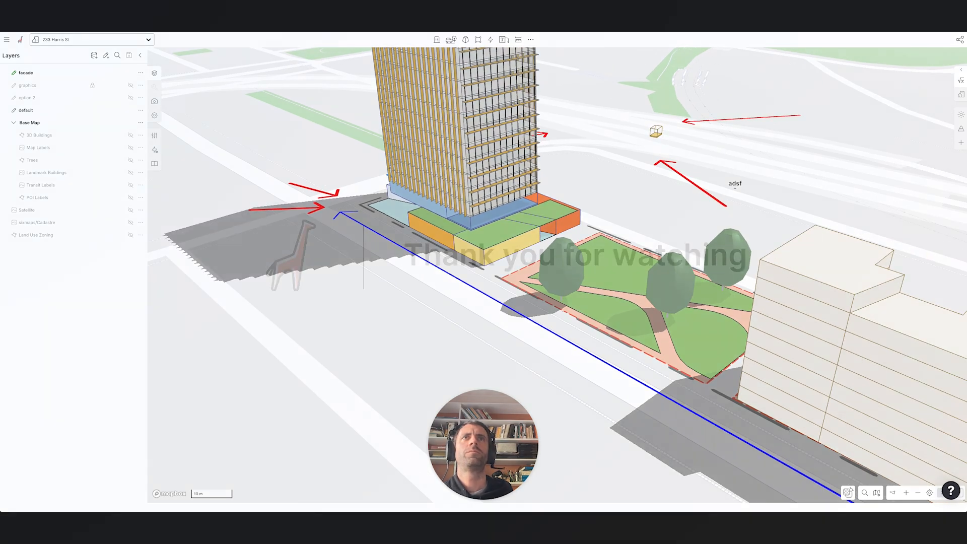